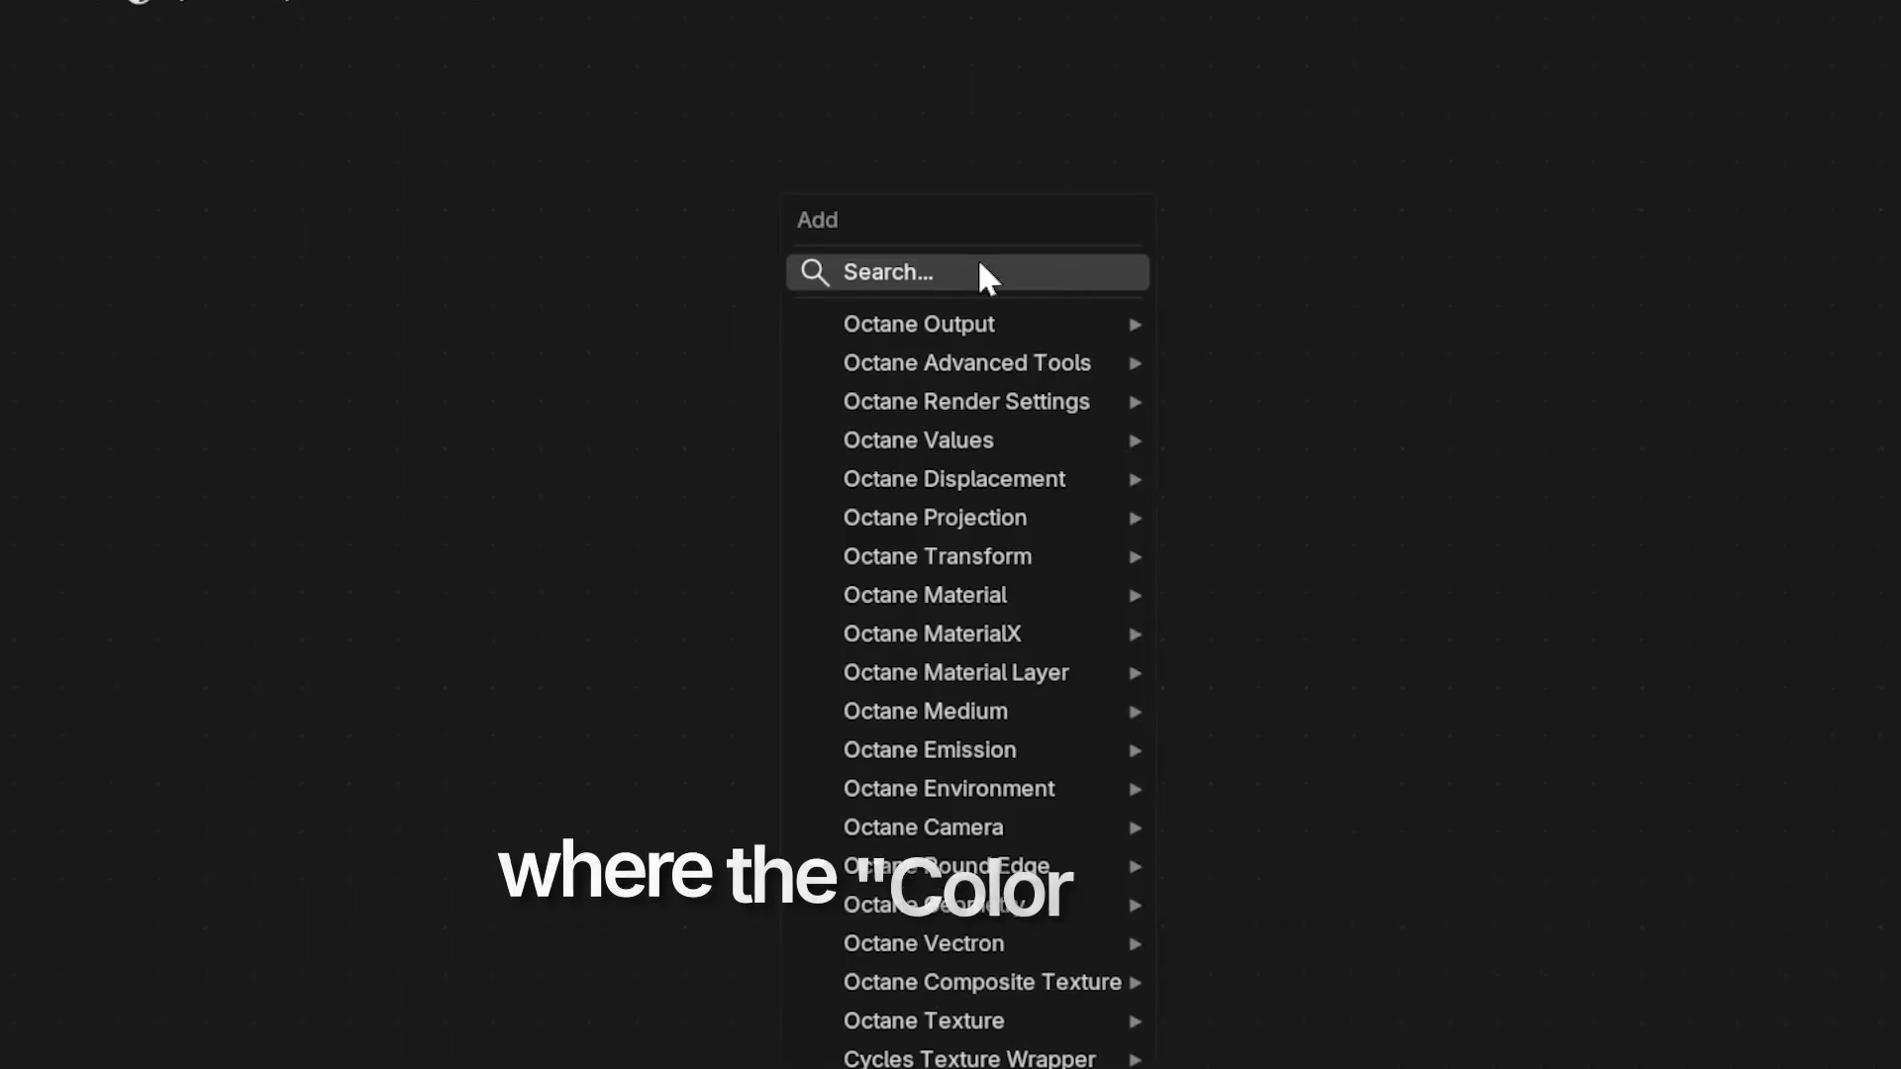
{"action": "mouse_move", "coordinate": [1054, 1006]}
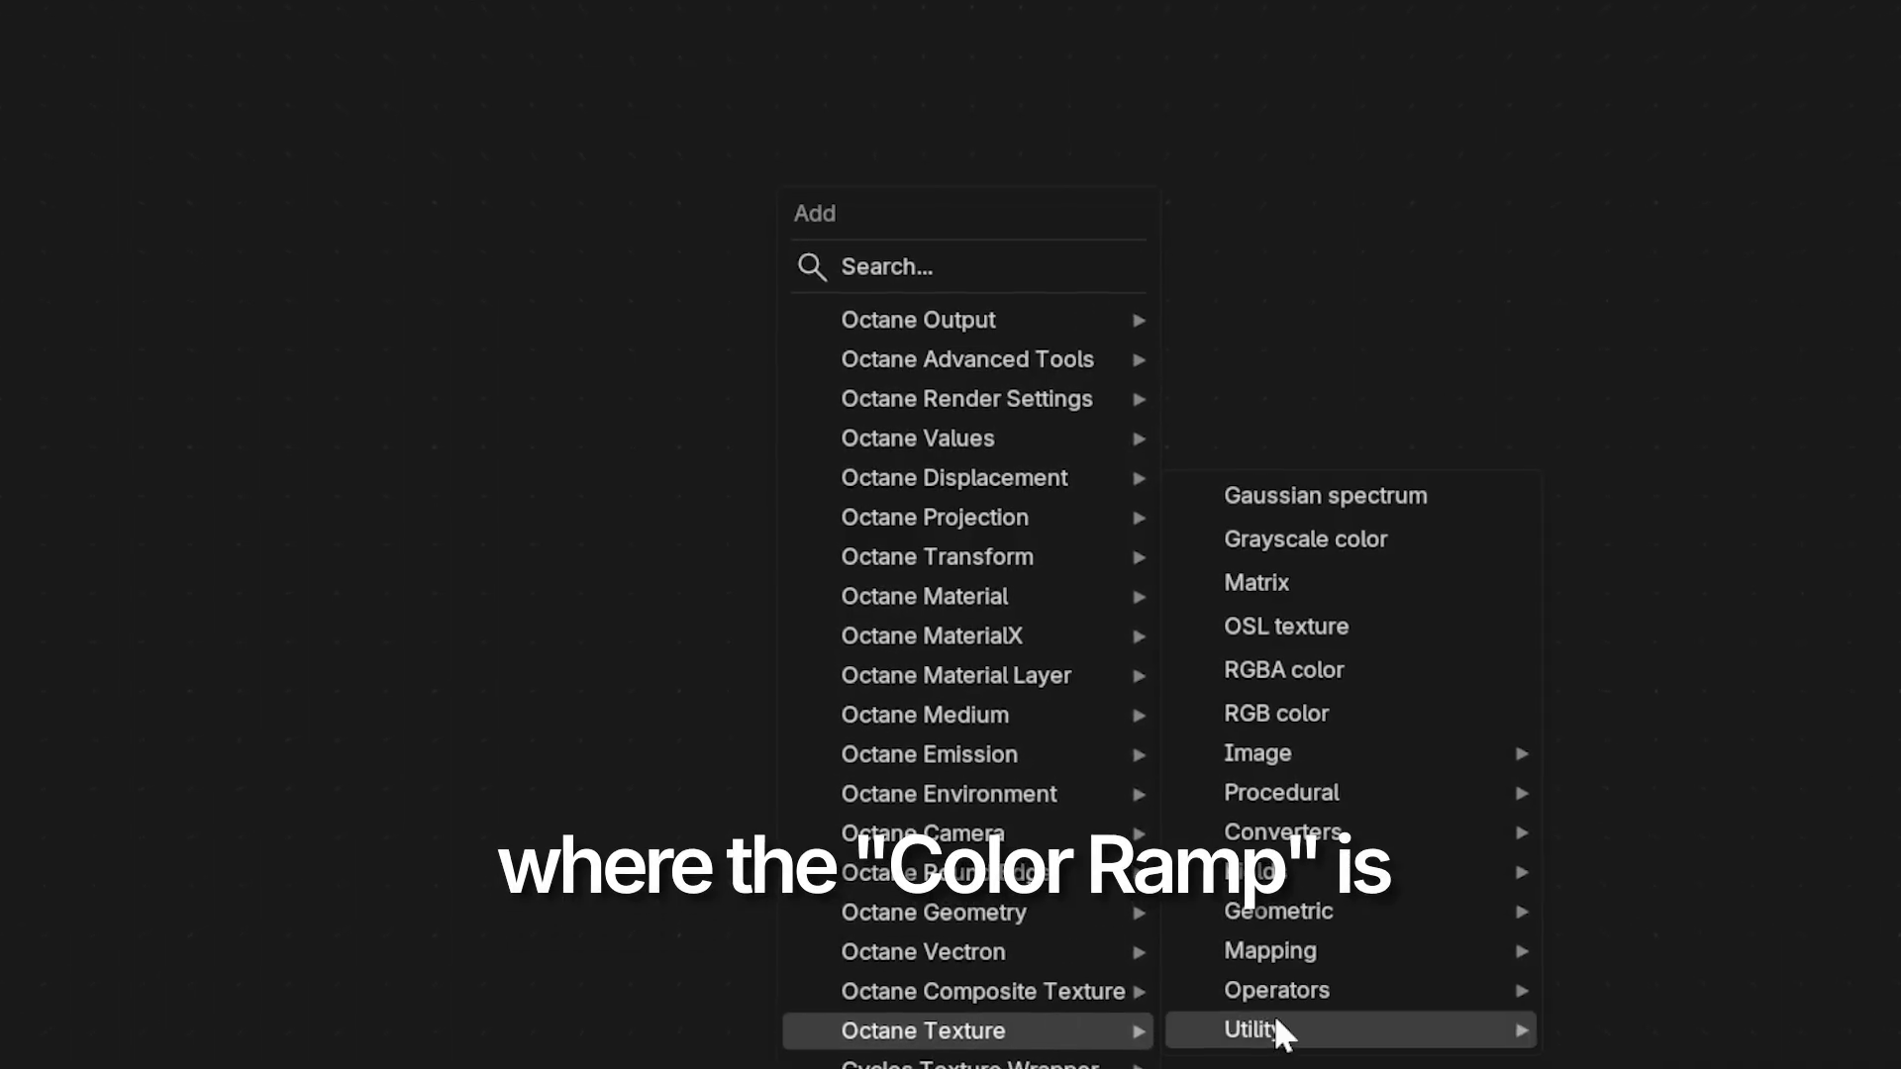
{"action": "mouse_move", "coordinate": [1297, 985]}
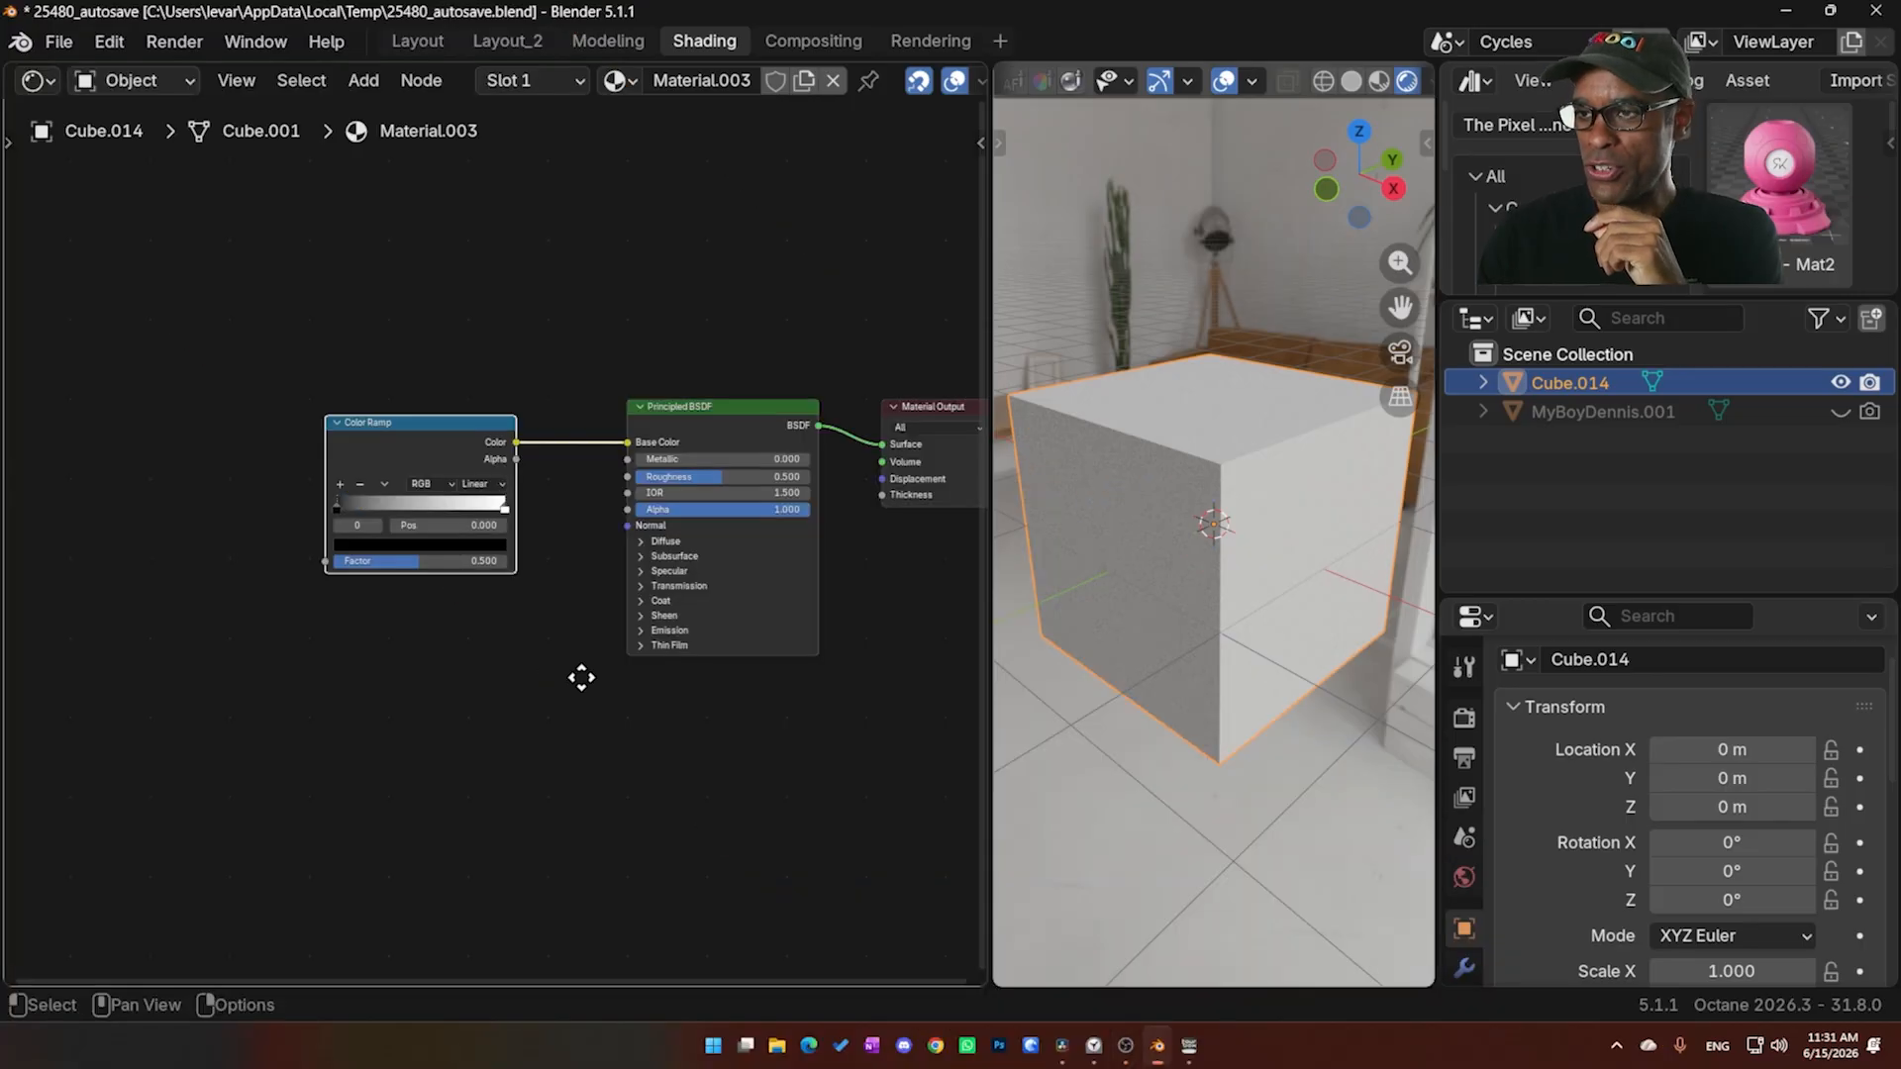
Move the Color Ramp node closer to the Principled BSDF and set its black stop to 0.003 and Factor to 0.482
{"action": "scroll", "coordinate": [563, 683], "scroll_direction": "up", "scroll_amount": 1}
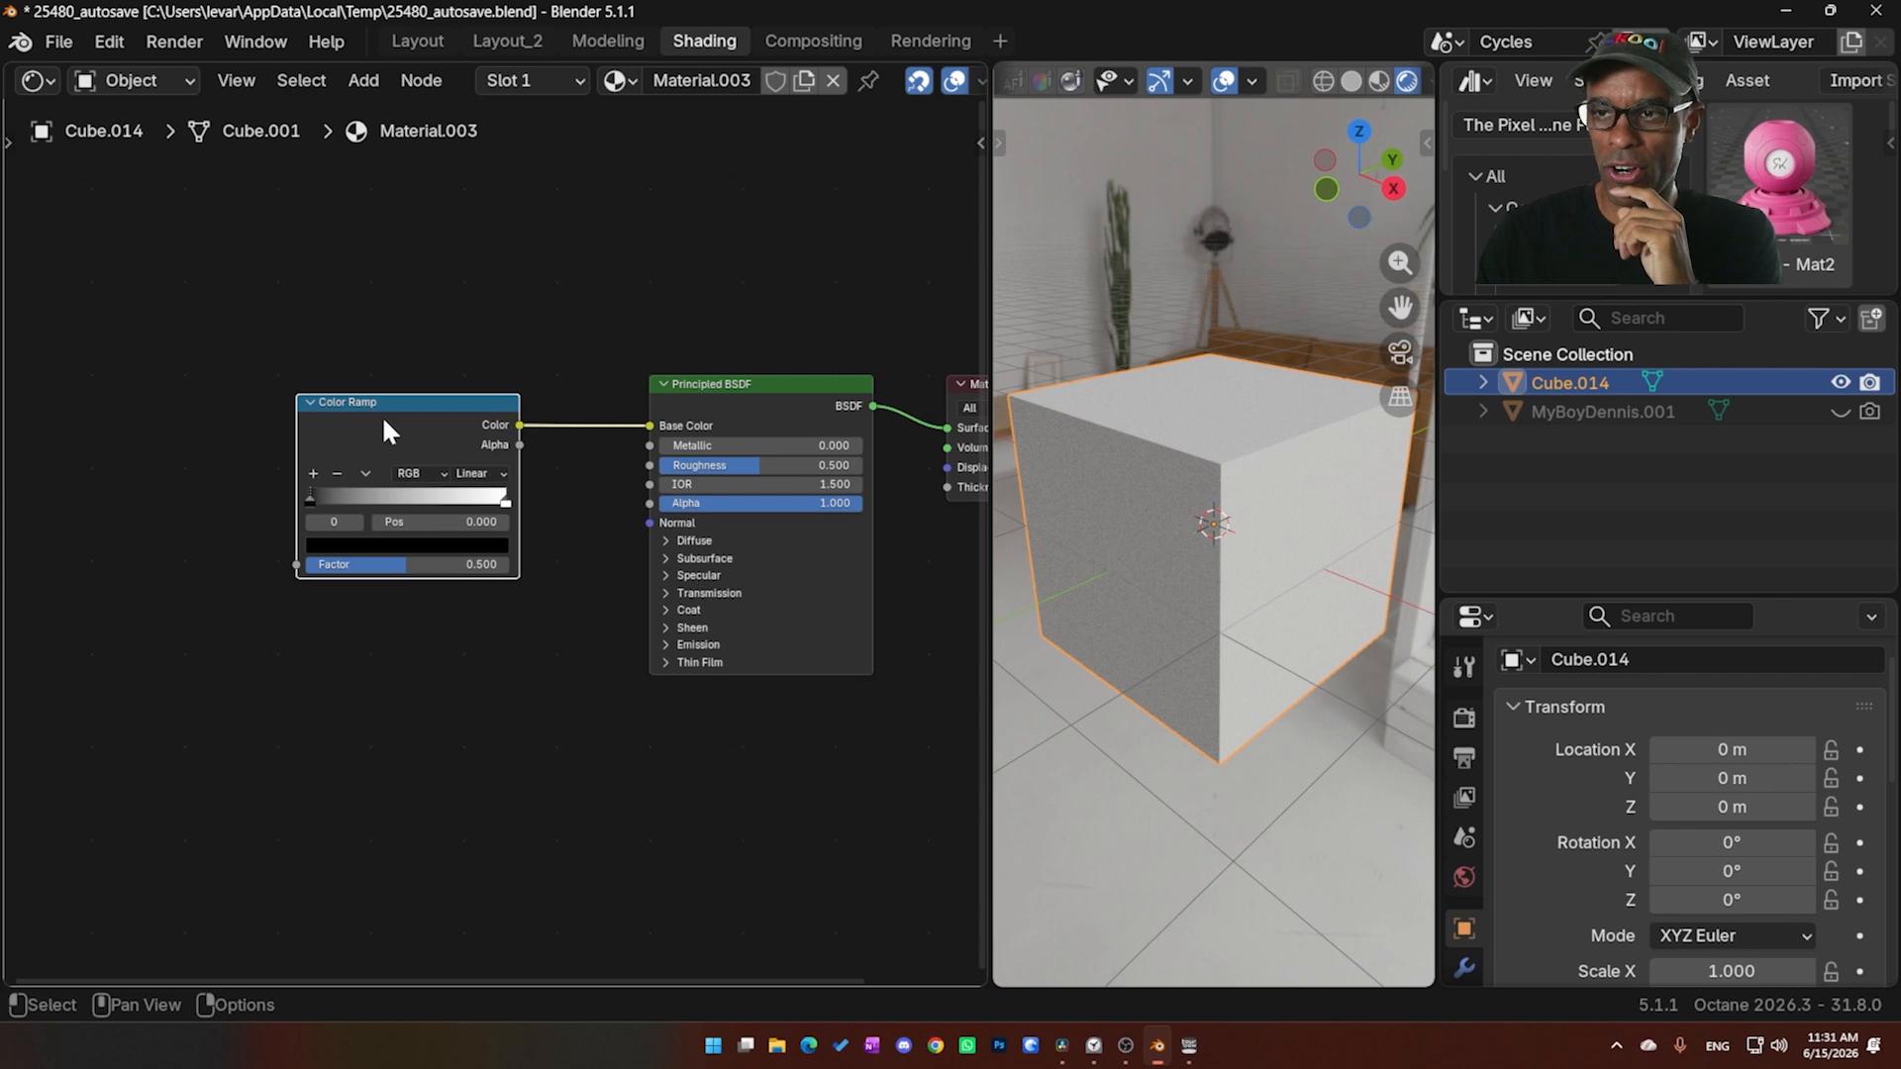
{"action": "left_click_drag", "start_coordinate": [382, 414], "coordinate": [457, 416]}
{"action": "scroll", "coordinate": [443, 674], "scroll_direction": "up", "scroll_amount": 5}
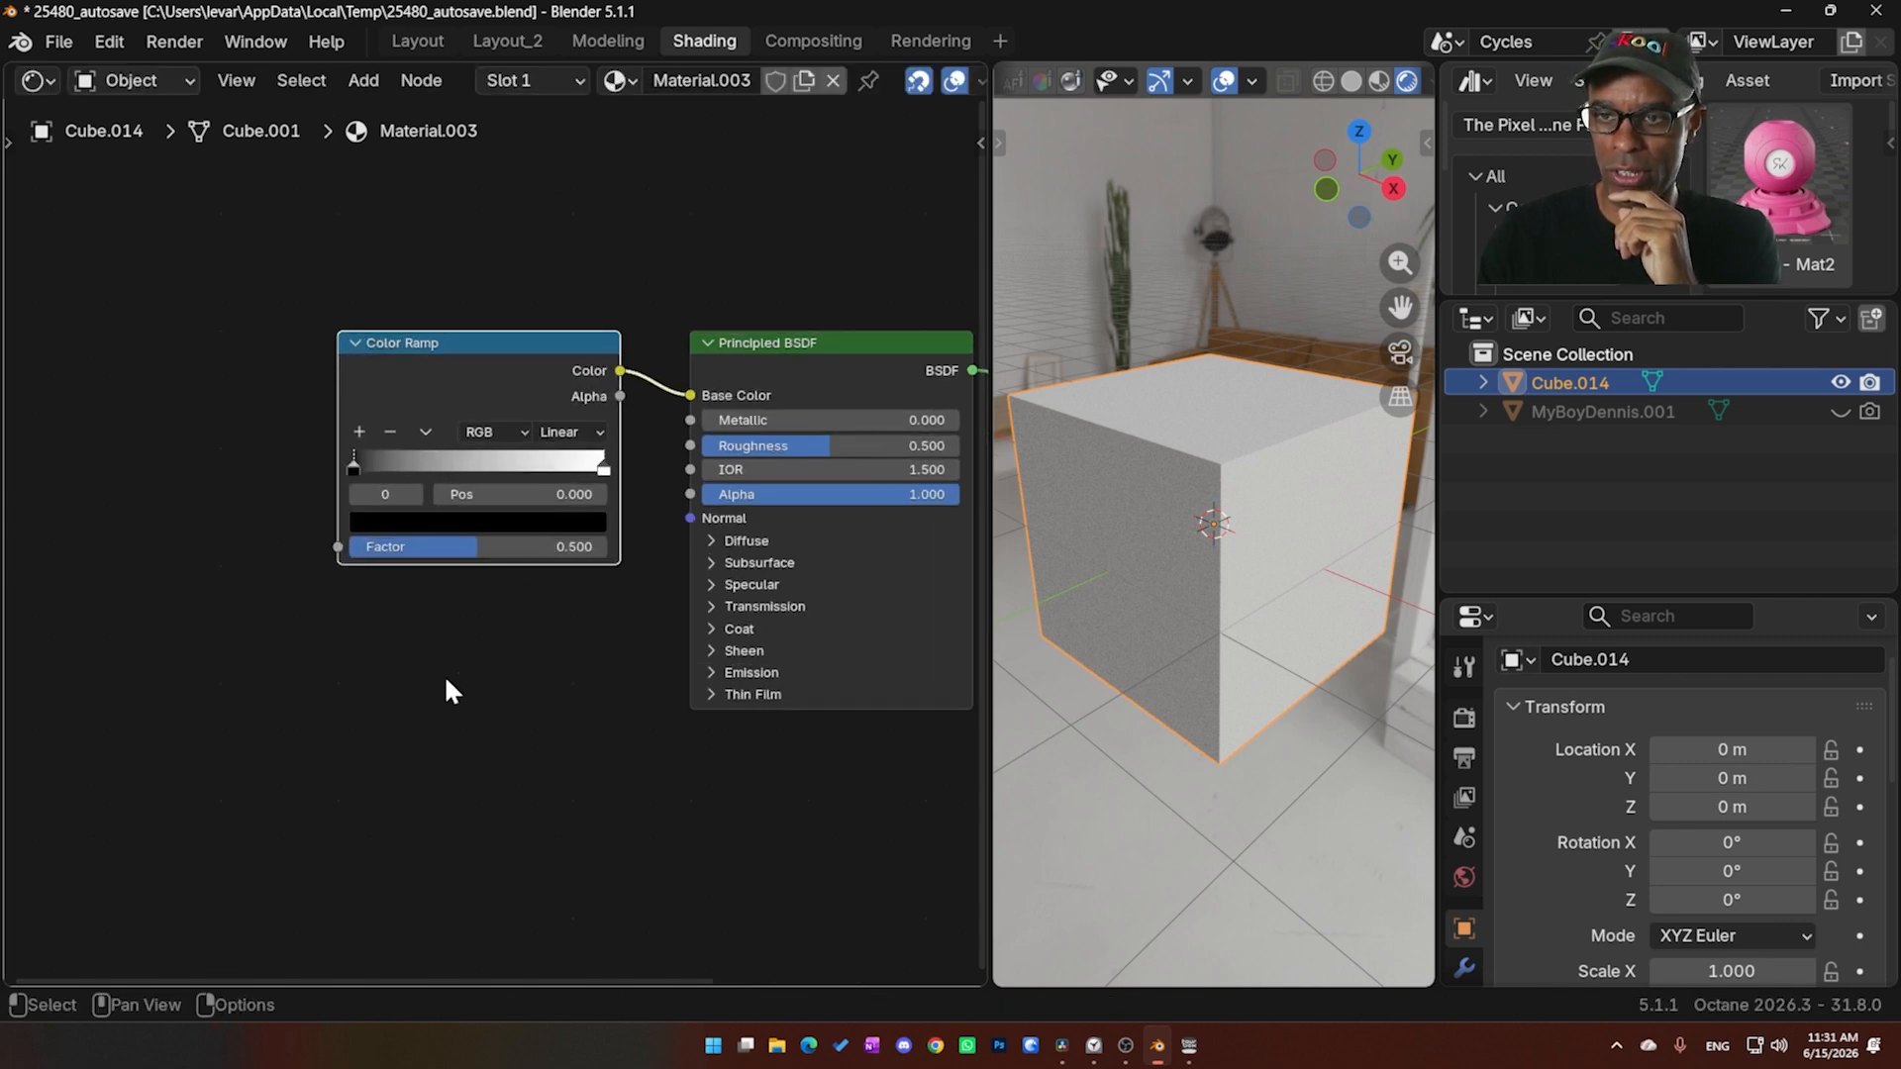
{"action": "left_click_drag", "start_coordinate": [451, 336], "coordinate": [450, 364]}
{"action": "middle_click_drag", "start_coordinate": [501, 596], "coordinate": [377, 573]}
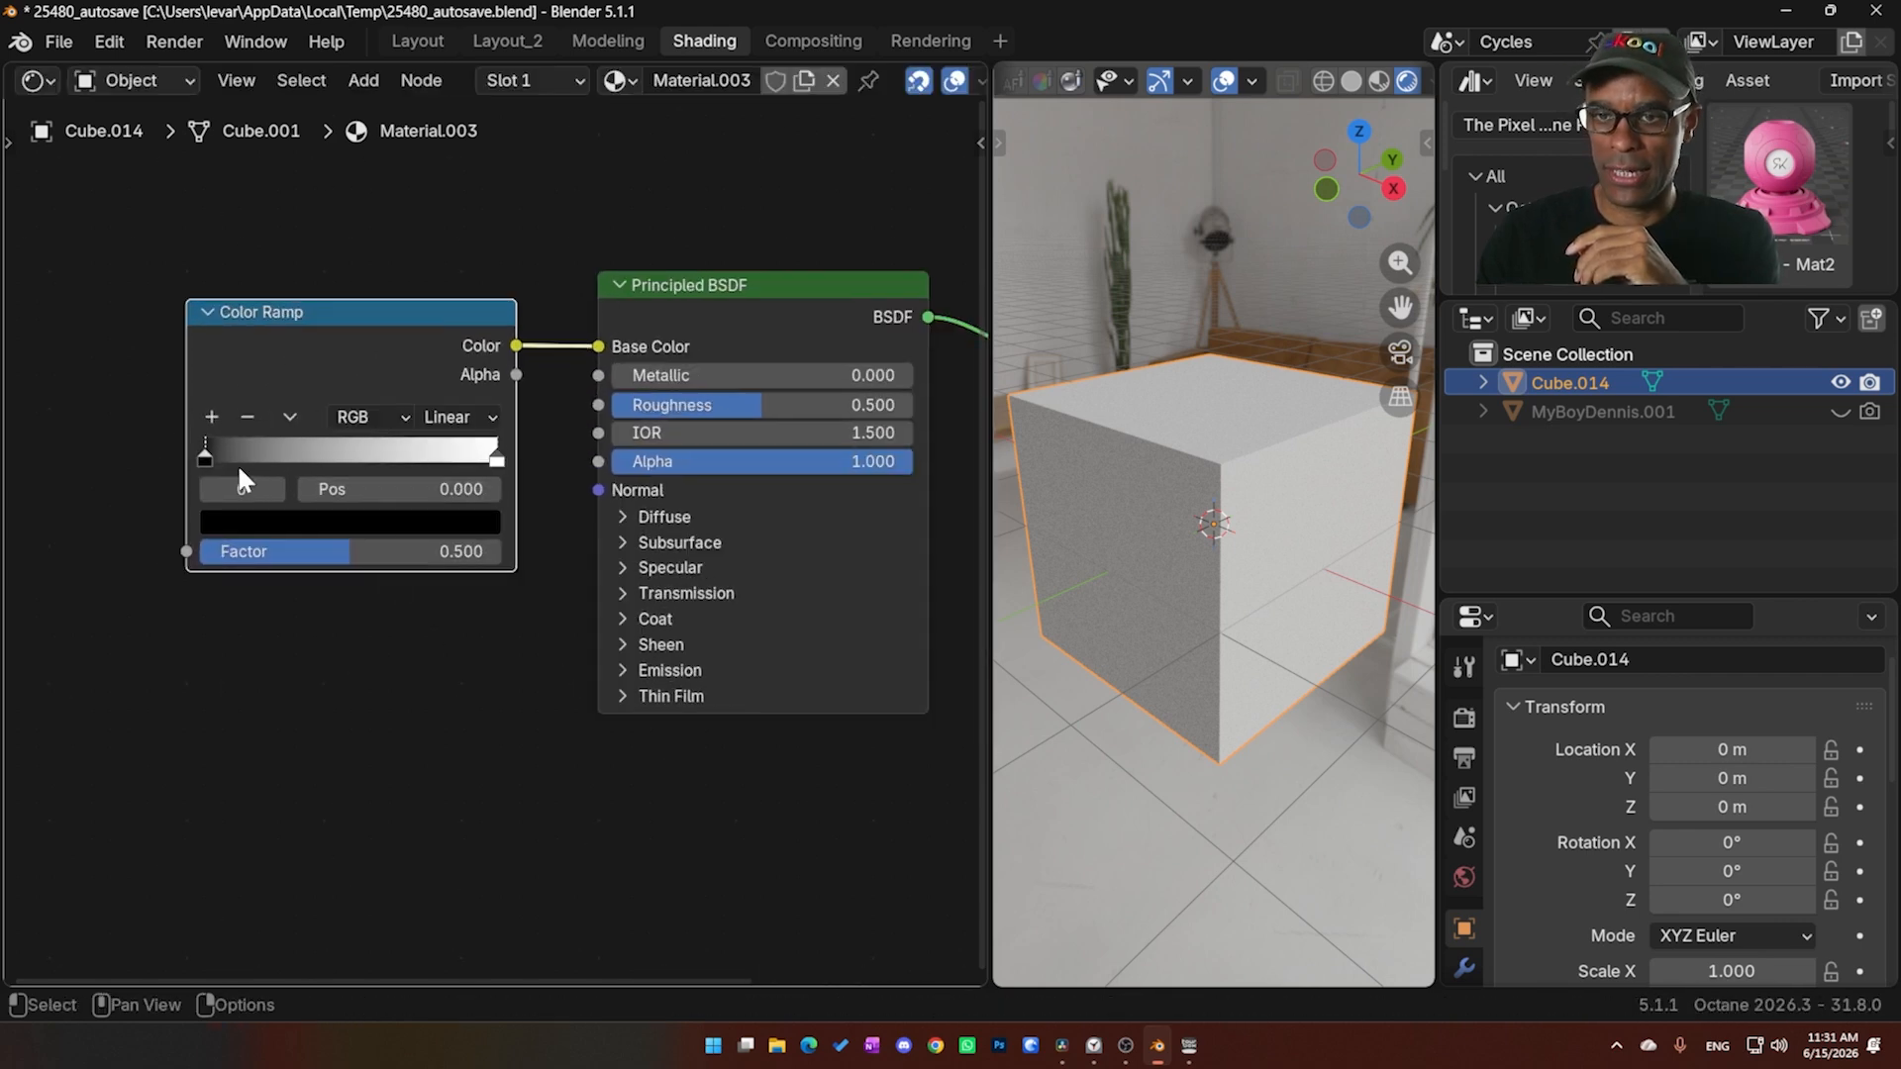
{"action": "left_click_drag", "start_coordinate": [276, 455], "coordinate": [204, 455]}
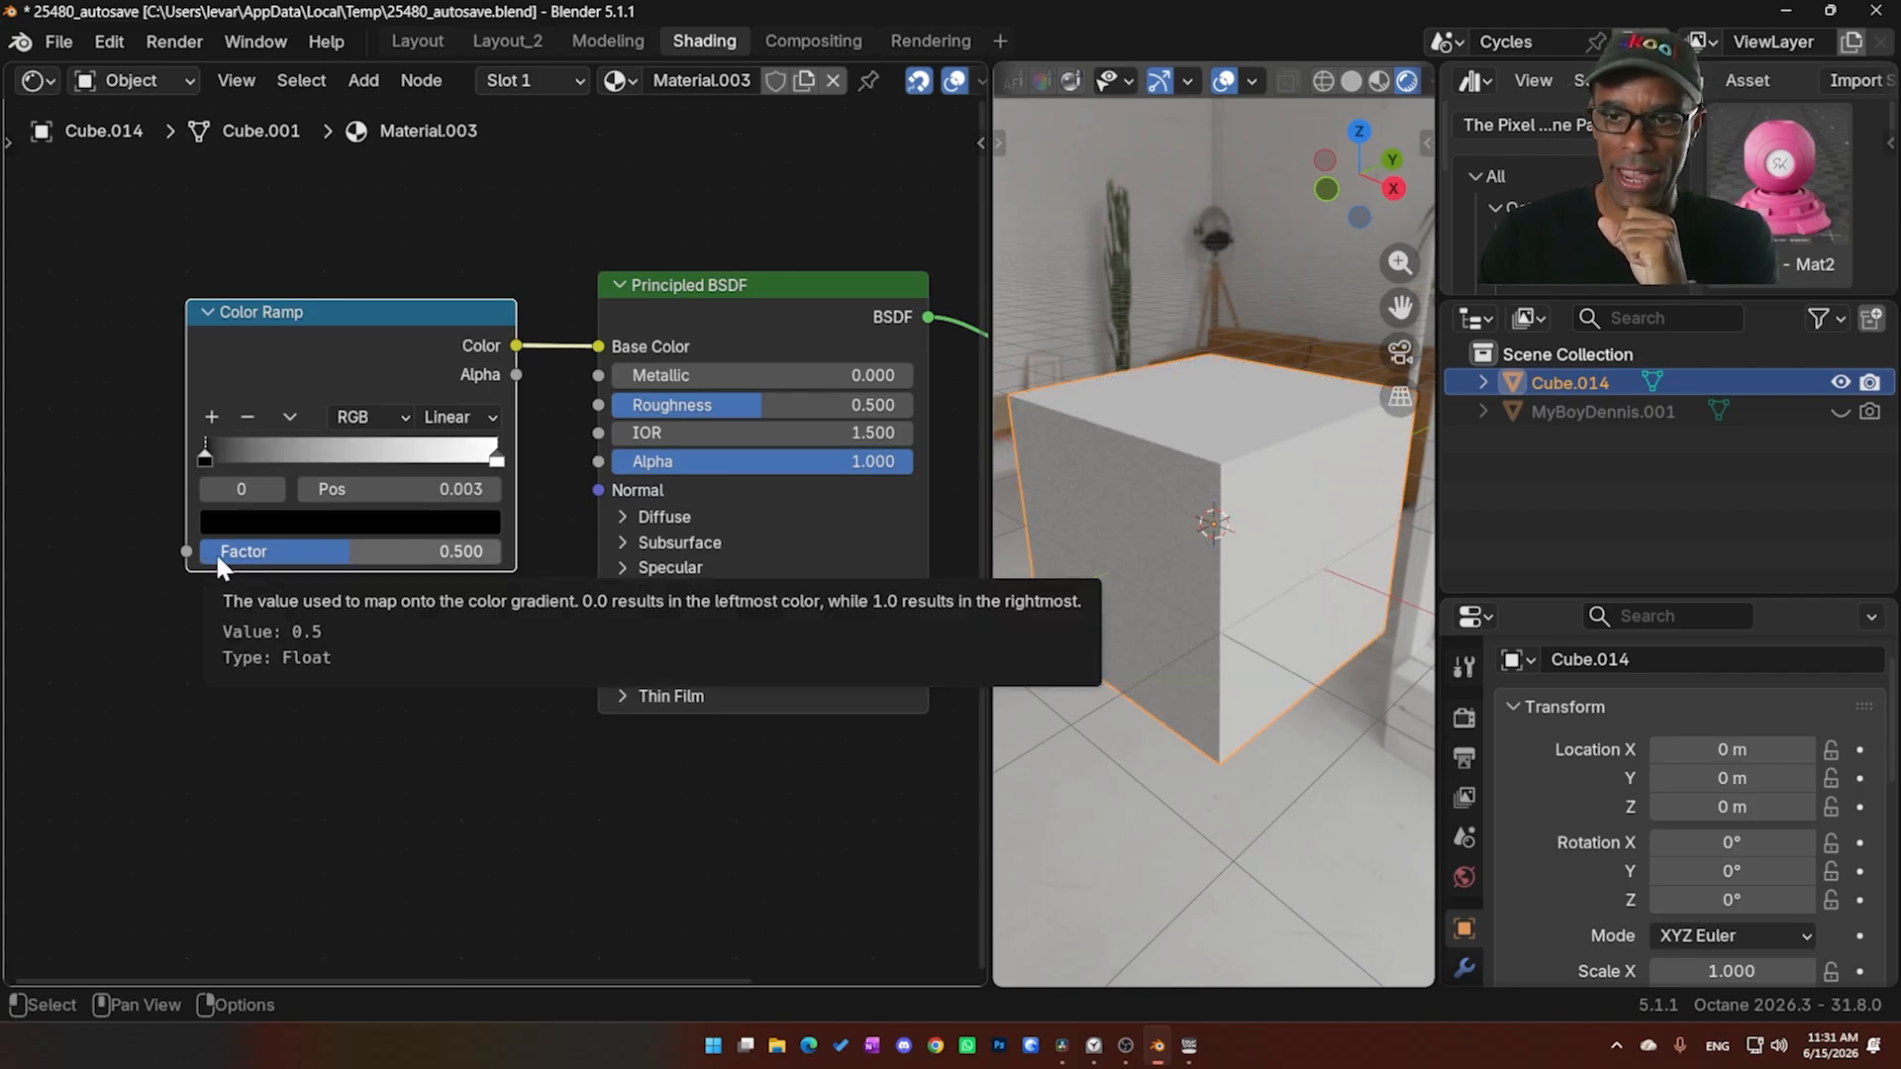
{"action": "mouse_move", "coordinate": [300, 543]}
{"action": "left_mouse_down"}
{"action": "mouse_move", "coordinate": [393, 543]}
{"action": "mouse_move", "coordinate": [181, 543]}
{"action": "mouse_move", "coordinate": [441, 543]}
{"action": "mouse_move", "coordinate": [151, 544]}
{"action": "mouse_move", "coordinate": [295, 544]}
{"action": "left_mouse_up"}
Switch to the scene named Scene and select the Gradient map node in the cube's material
{"action": "left_click", "coordinate": [1439, 43]}
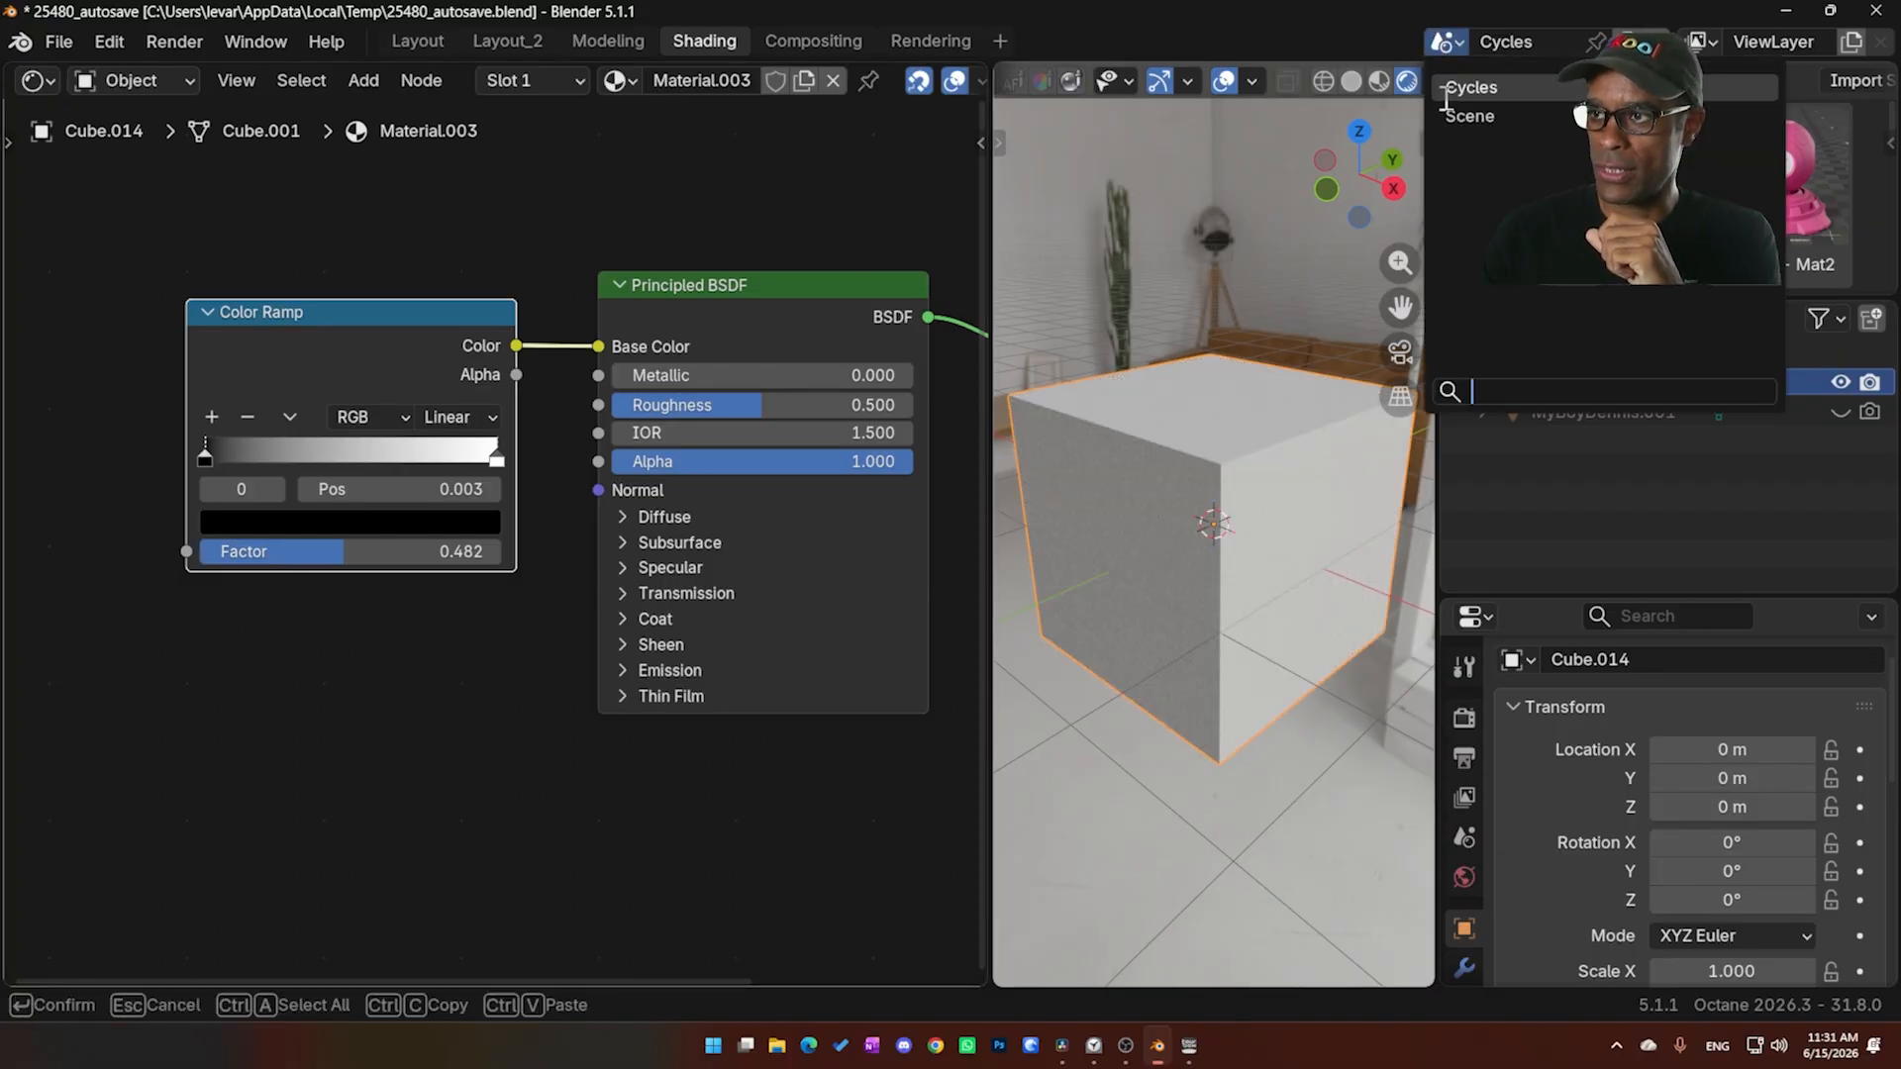
{"action": "left_click", "coordinate": [1426, 111]}
{"action": "middle_click_drag", "start_coordinate": [580, 601], "coordinate": [547, 670]}
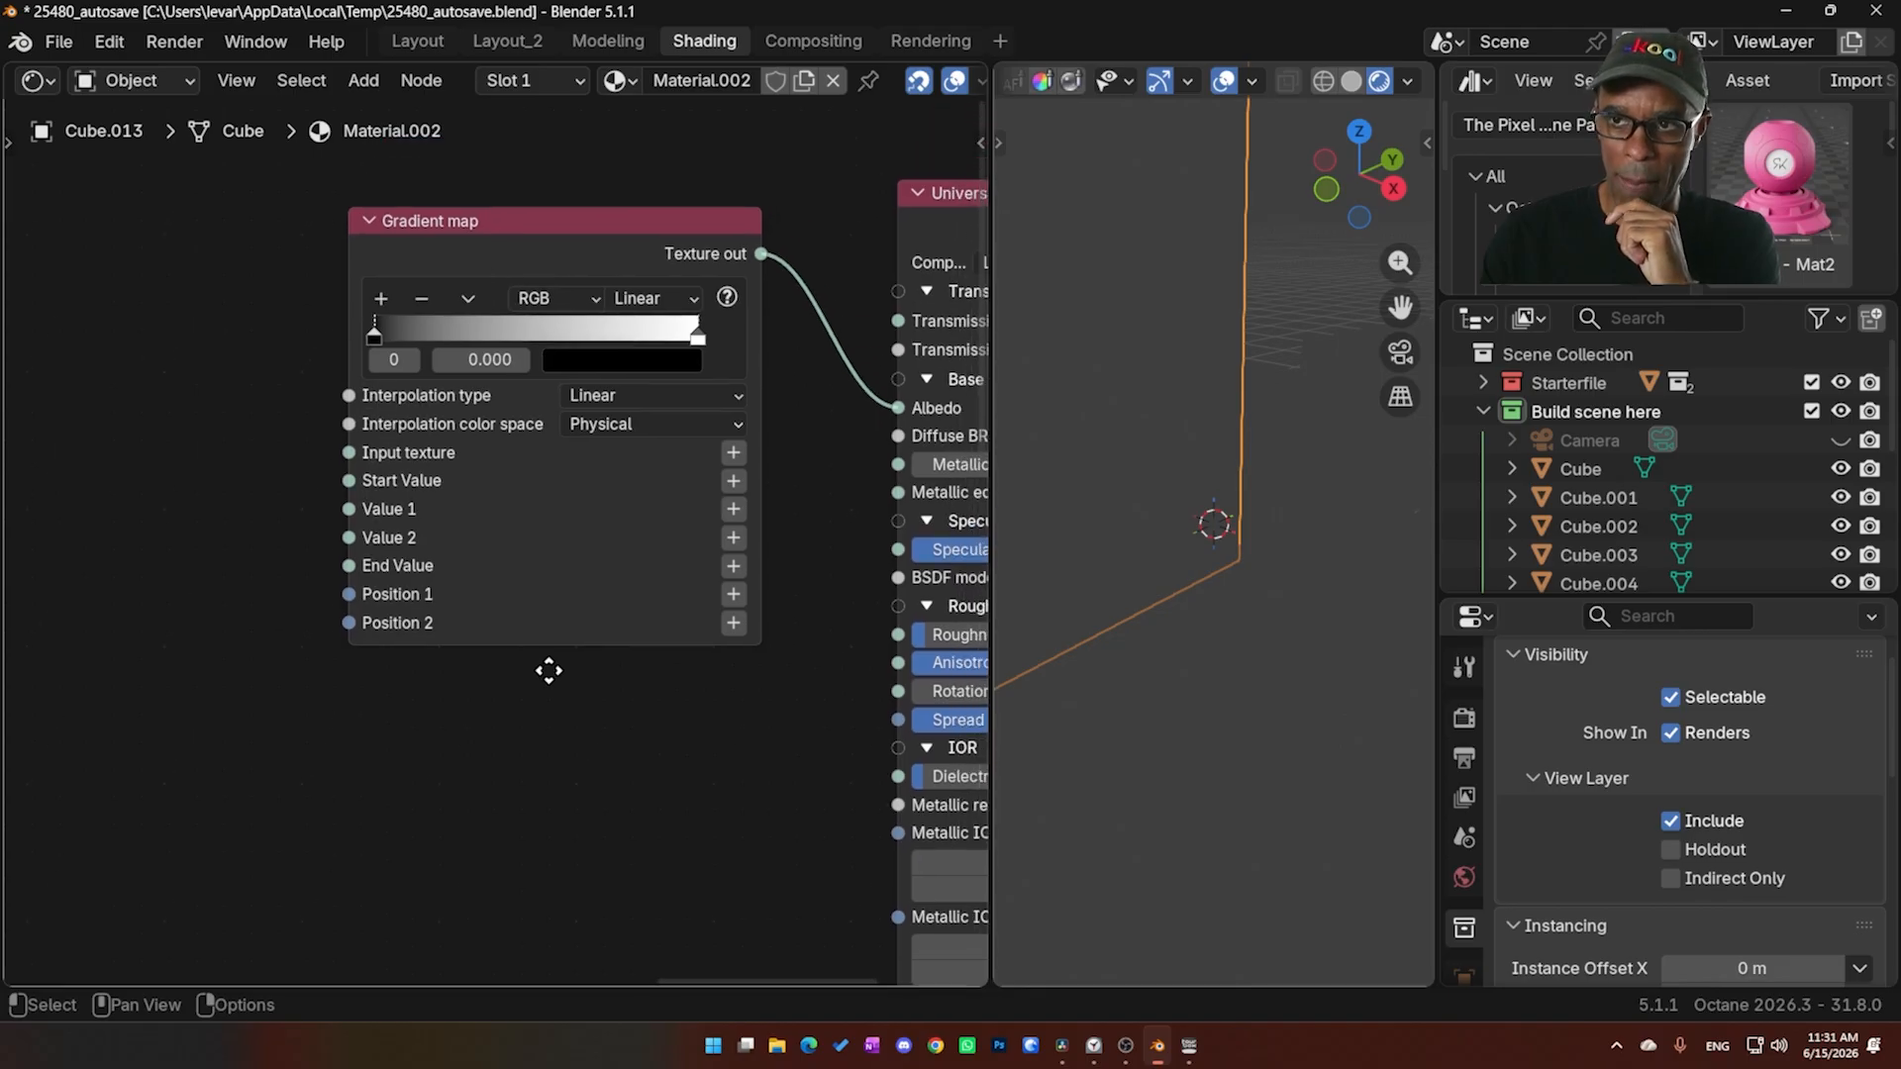
{"action": "left_click", "coordinate": [513, 235]}
{"action": "scroll", "coordinate": [1101, 489], "scroll_direction": "down", "scroll_amount": 8}
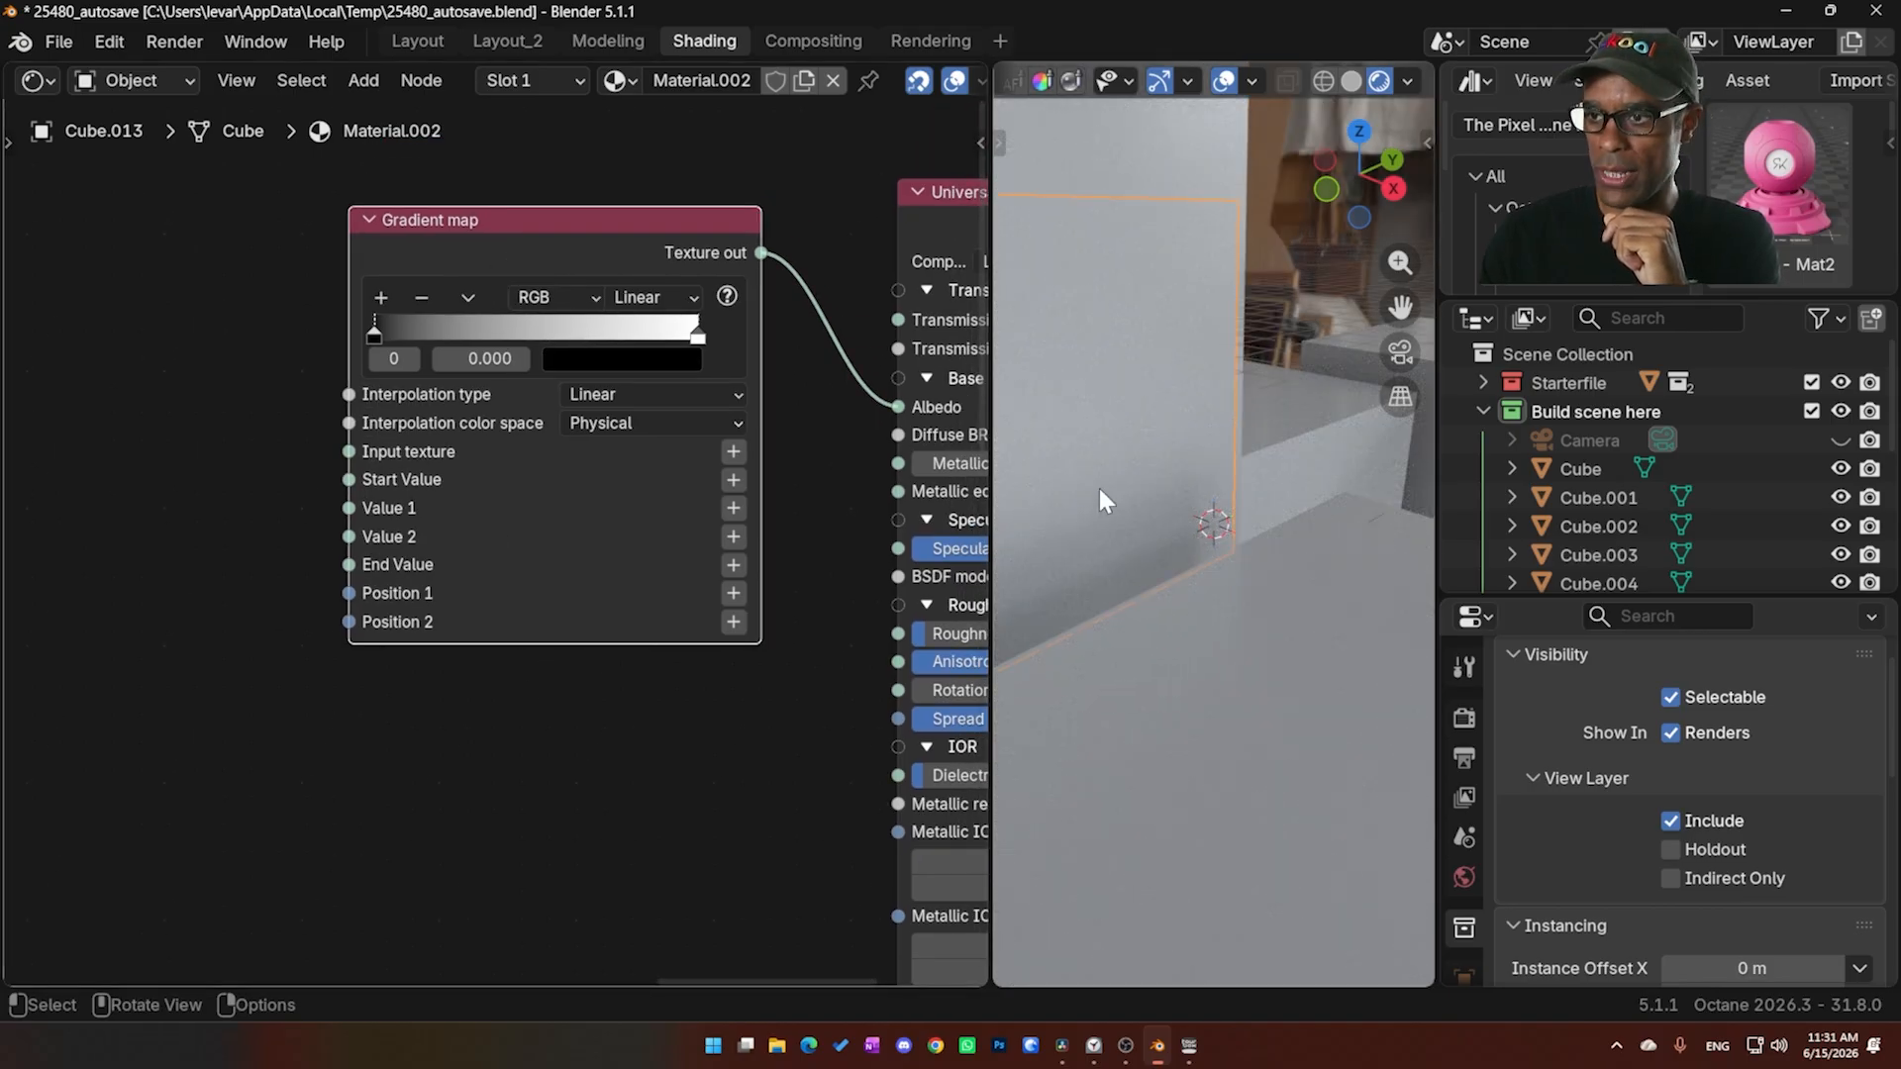
{"action": "middle_click_drag", "start_coordinate": [1115, 484], "coordinate": [1136, 486], "text": "shift"}
{"action": "scroll", "coordinate": [1136, 485], "scroll_direction": "up", "scroll_amount": 6}
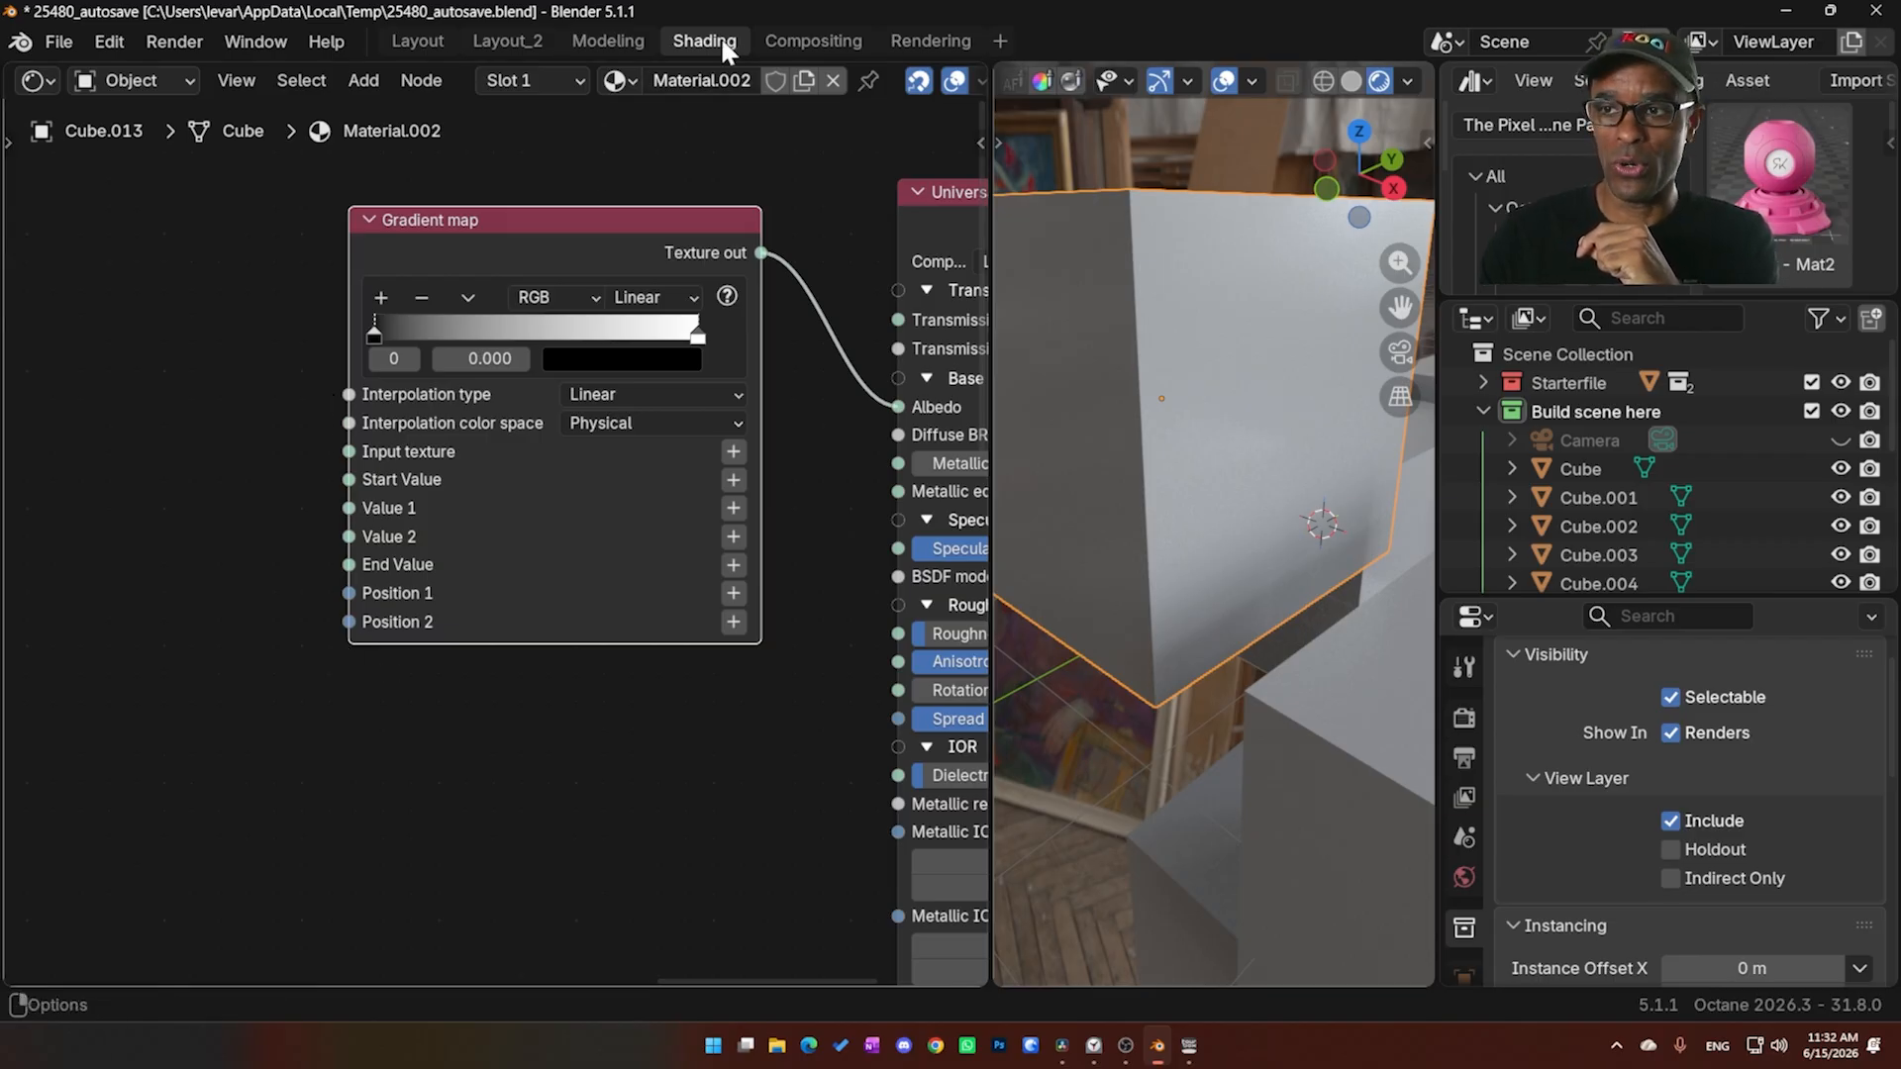
In the Cycles scene, move the Color Ramp's black stop slightly inward and review the color mode and interpolation options
{"action": "left_click", "coordinate": [1448, 42]}
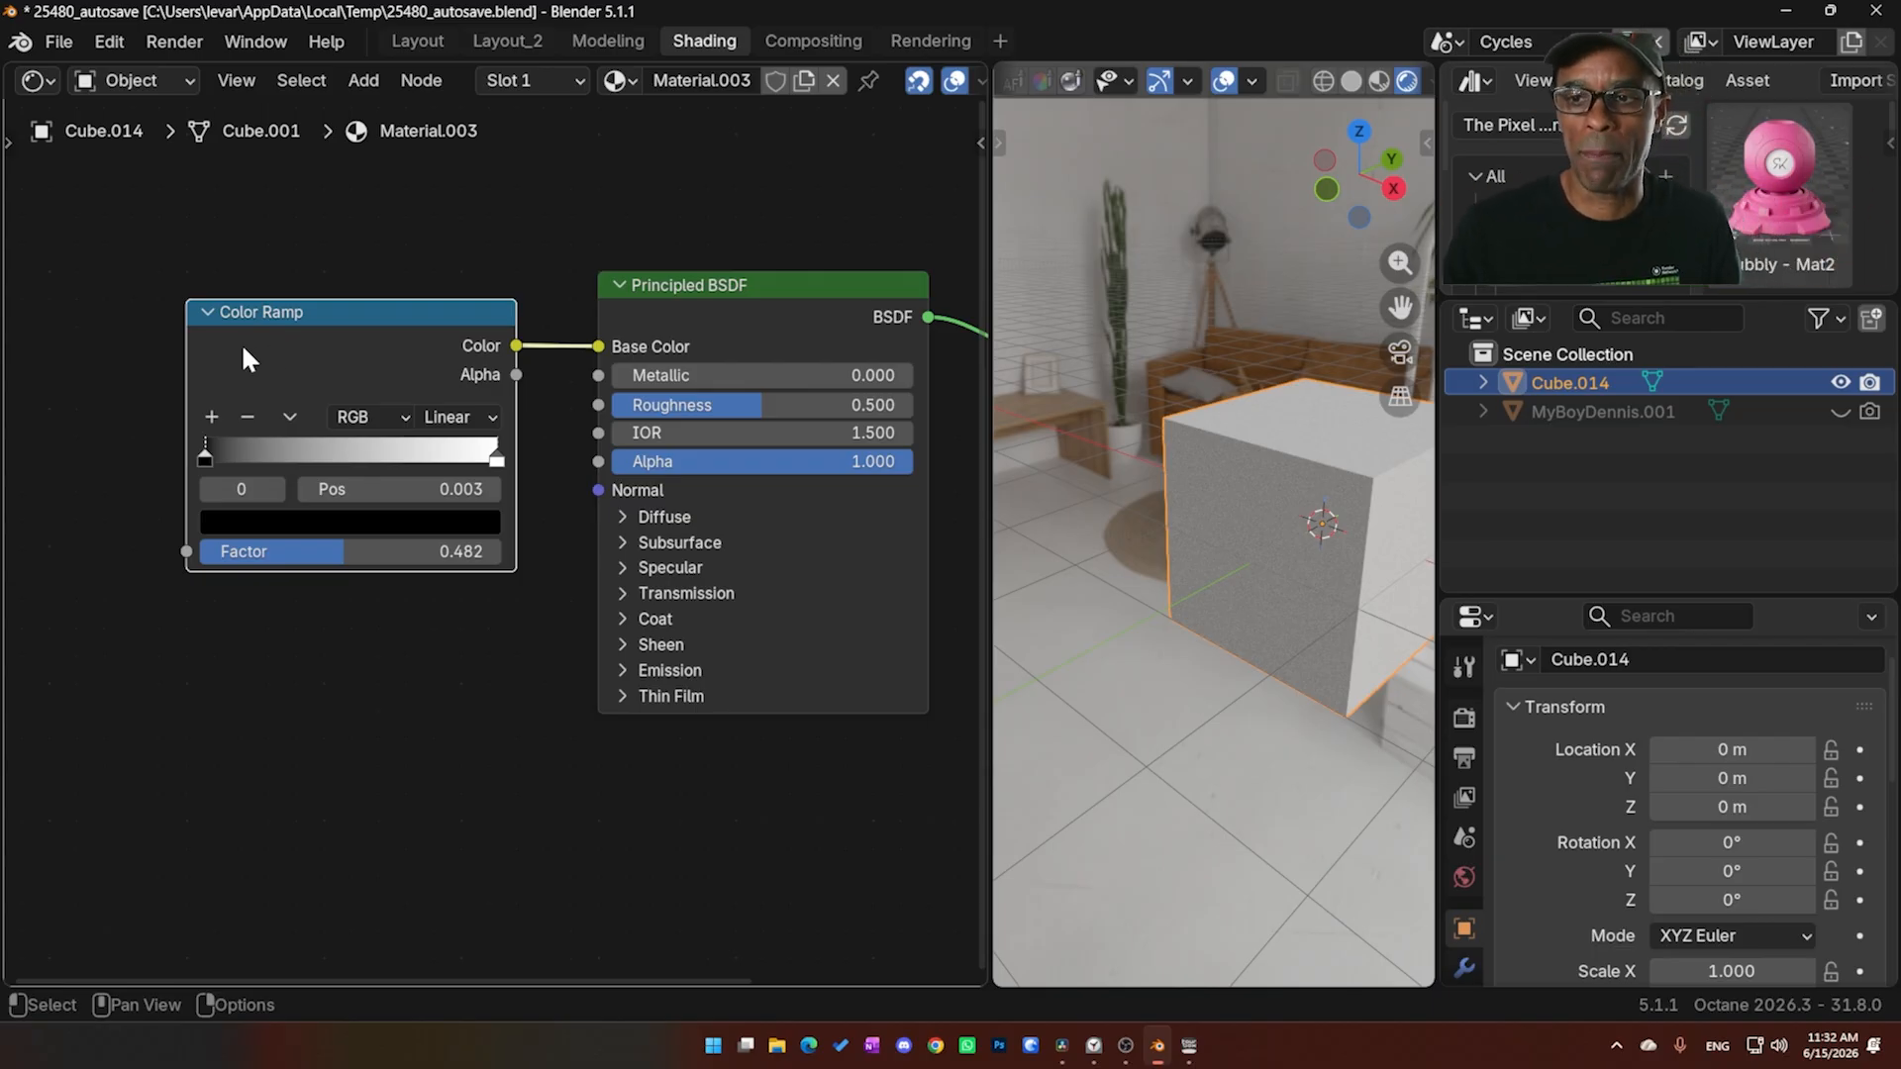
{"action": "left_click_drag", "start_coordinate": [213, 442], "coordinate": [230, 453]}
{"action": "mouse_move", "coordinate": [463, 449]}
{"action": "left_mouse_down"}
{"action": "mouse_move", "coordinate": [341, 459]}
{"action": "mouse_move", "coordinate": [472, 447]}
{"action": "left_mouse_up"}
{"action": "left_click", "coordinate": [386, 419]}
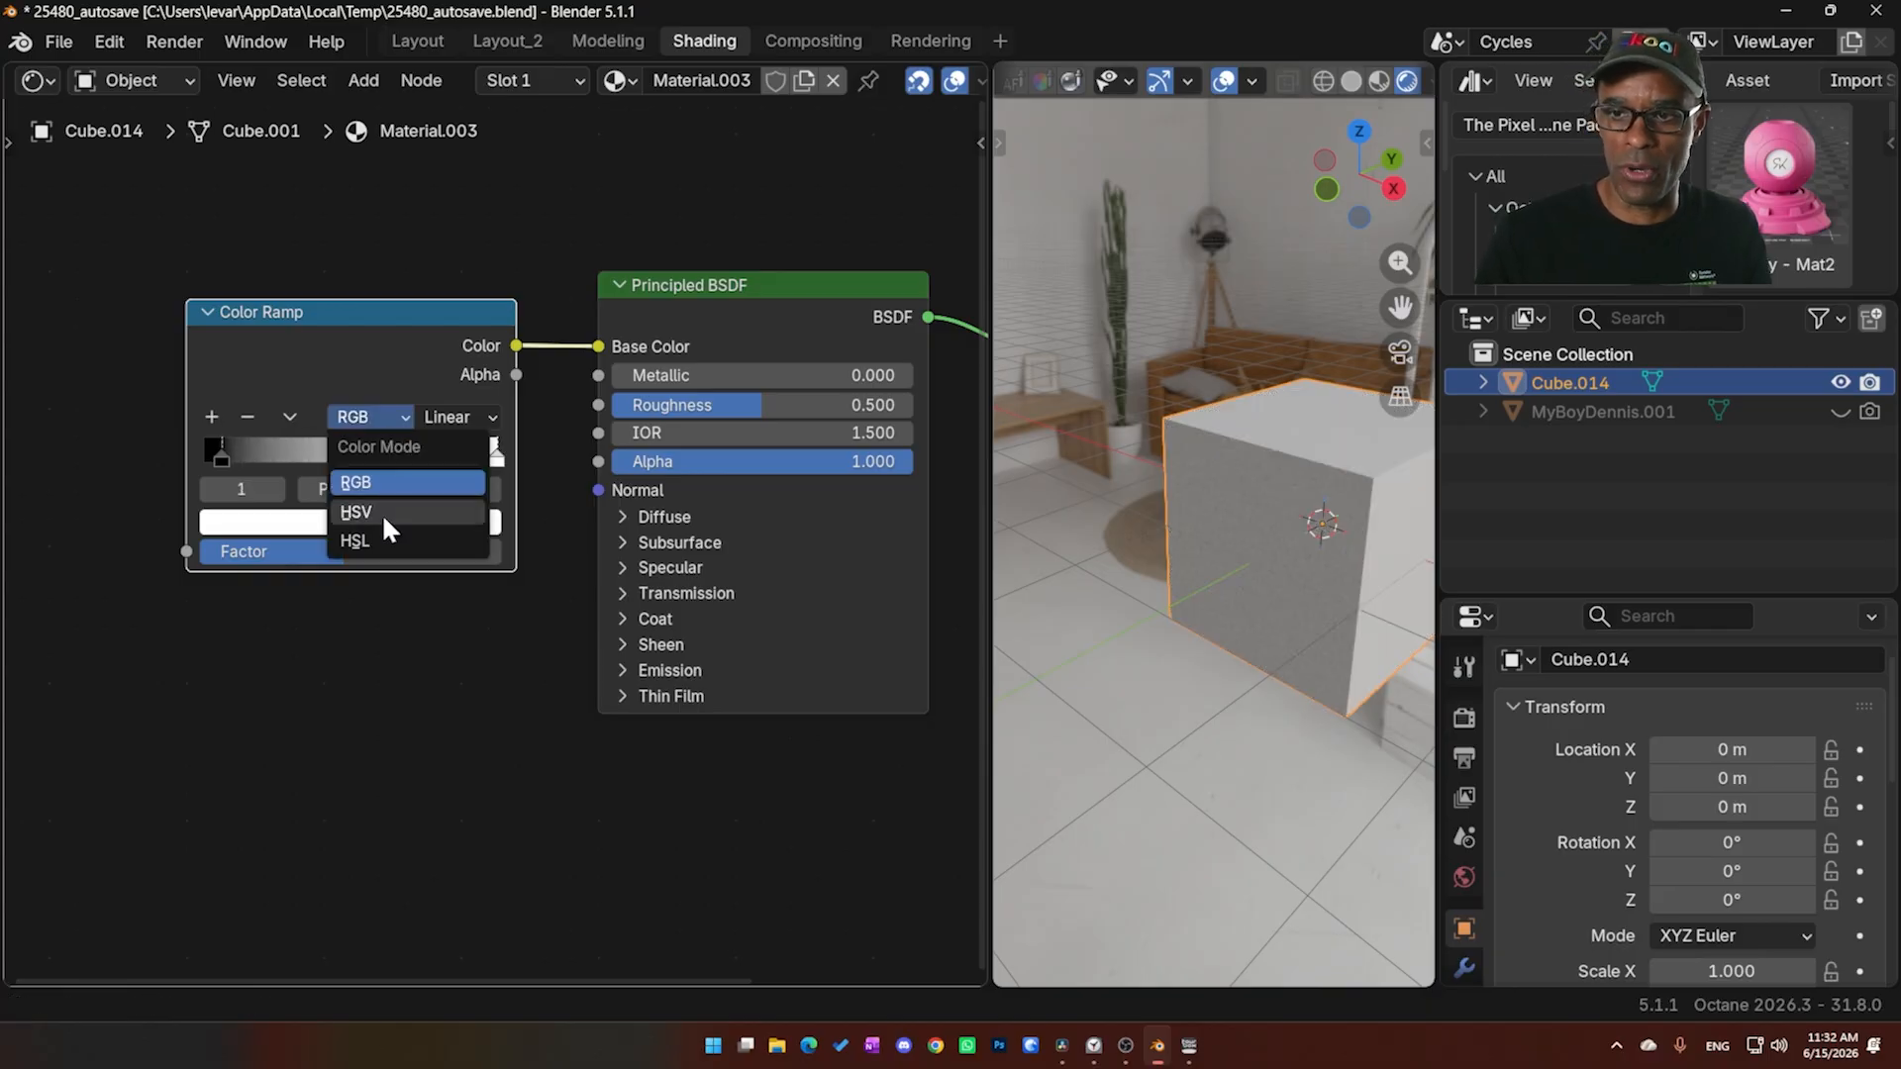
{"action": "left_click", "coordinate": [455, 416]}
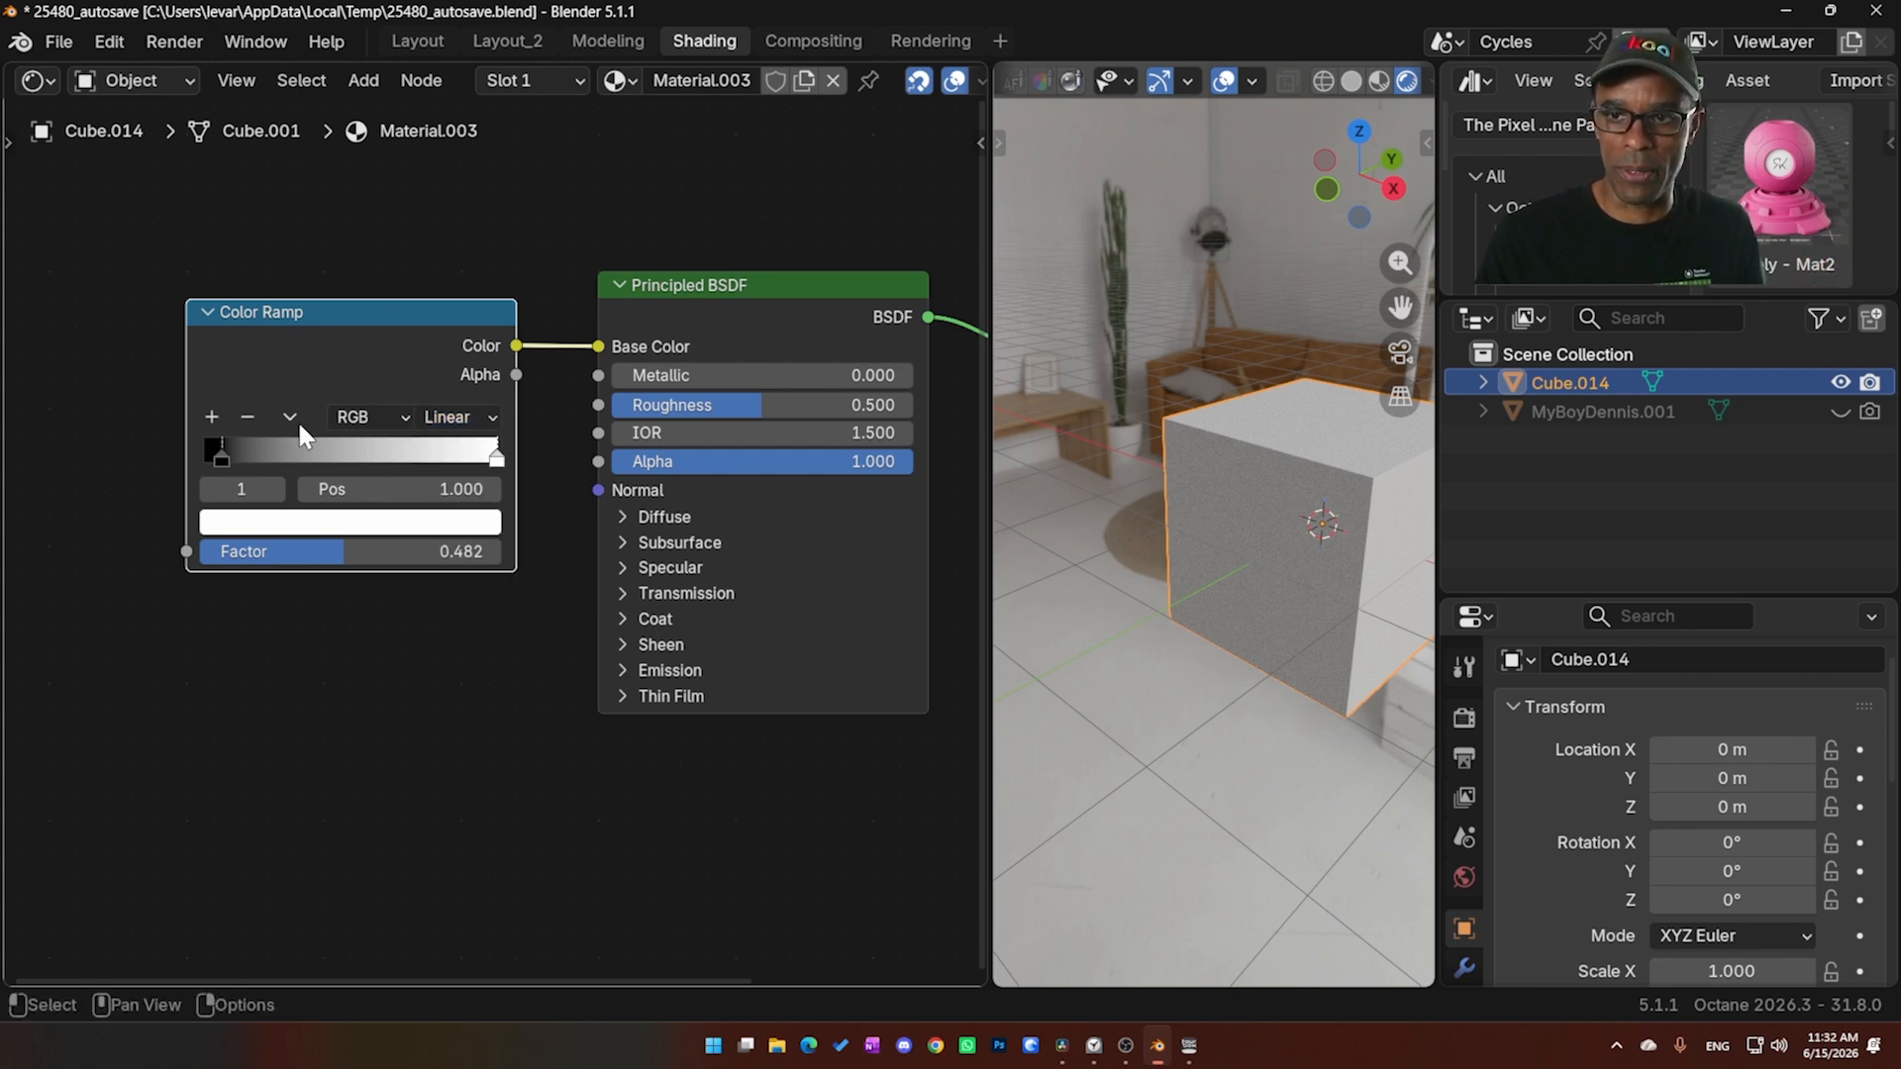
Add three stops to the Color Ramp, remove three stops again, and dismiss the focus session notification
{"action": "left_click", "coordinate": [212, 416]}
{"action": "left_click", "coordinate": [212, 416]}
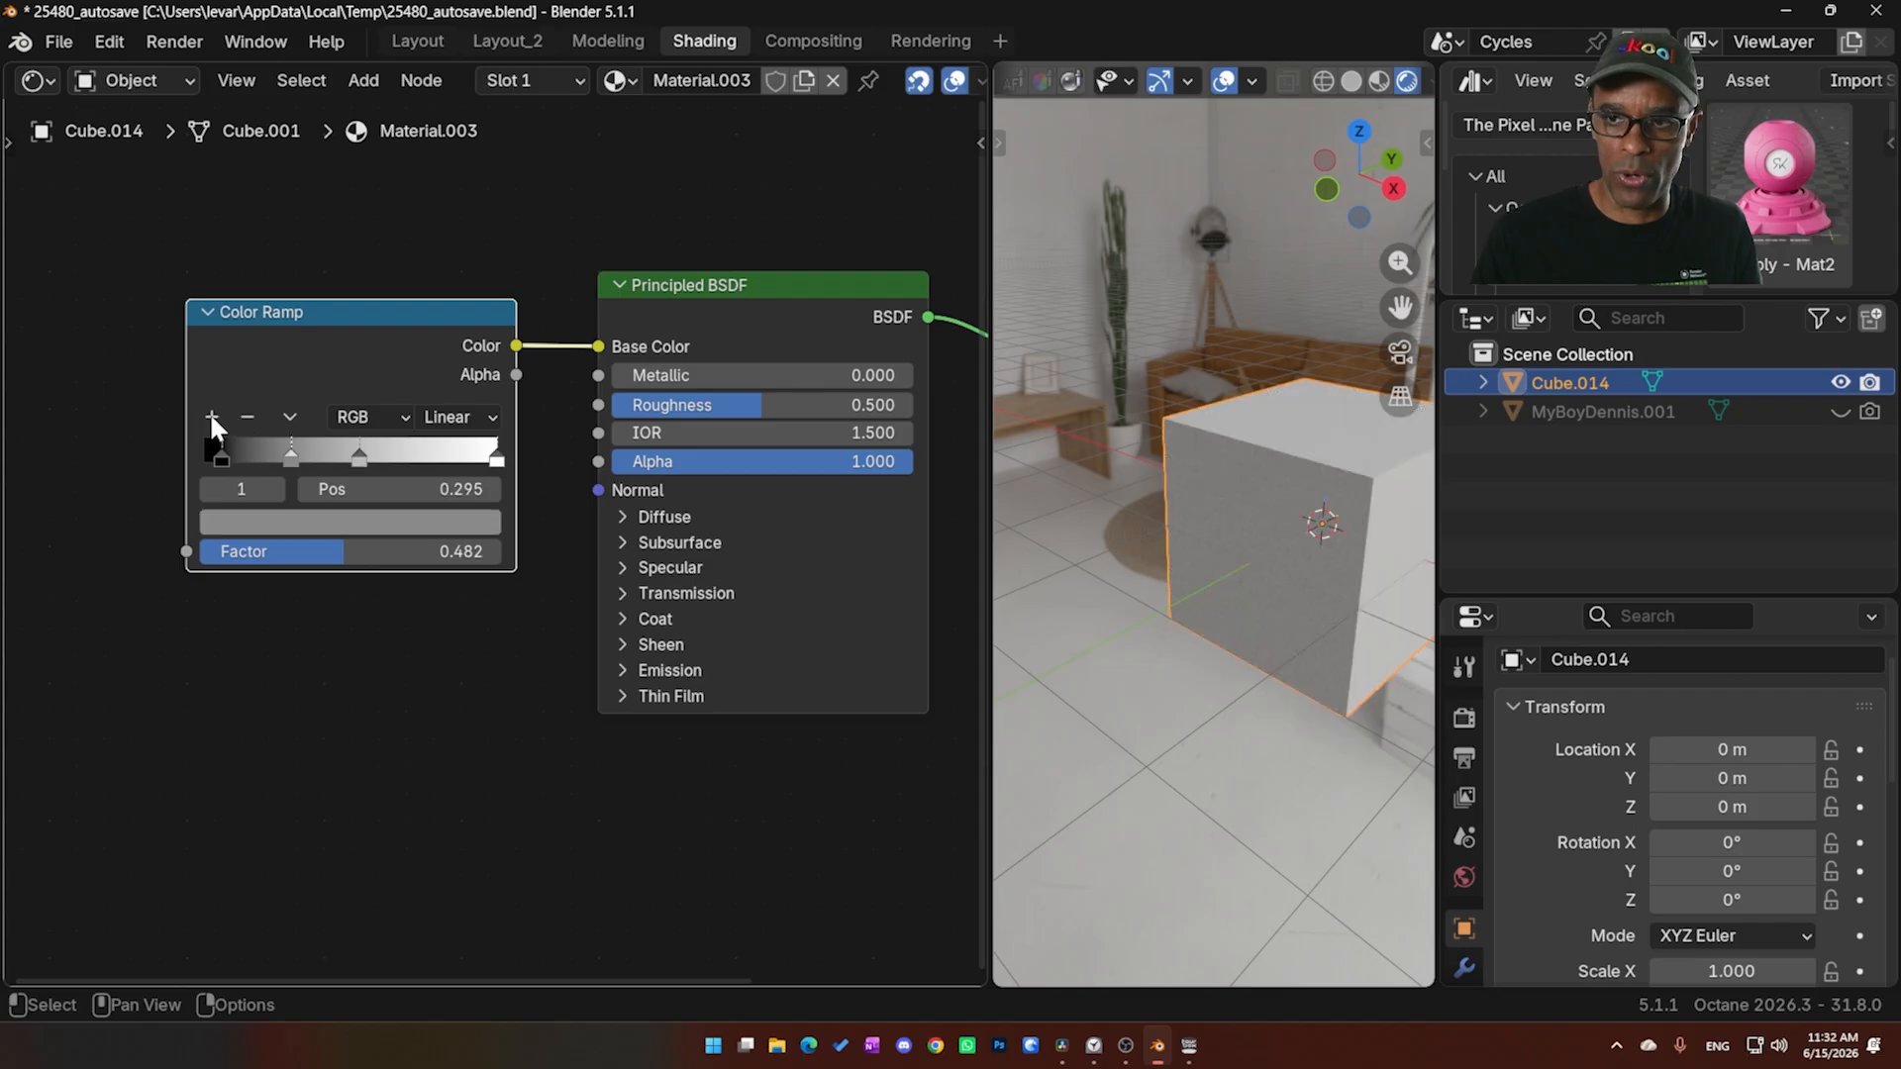
{"action": "left_click", "coordinate": [212, 416]}
{"action": "left_click", "coordinate": [252, 417]}
{"action": "left_click", "coordinate": [251, 417]}
{"action": "left_click", "coordinate": [252, 417]}
{"action": "left_click", "coordinate": [291, 418]}
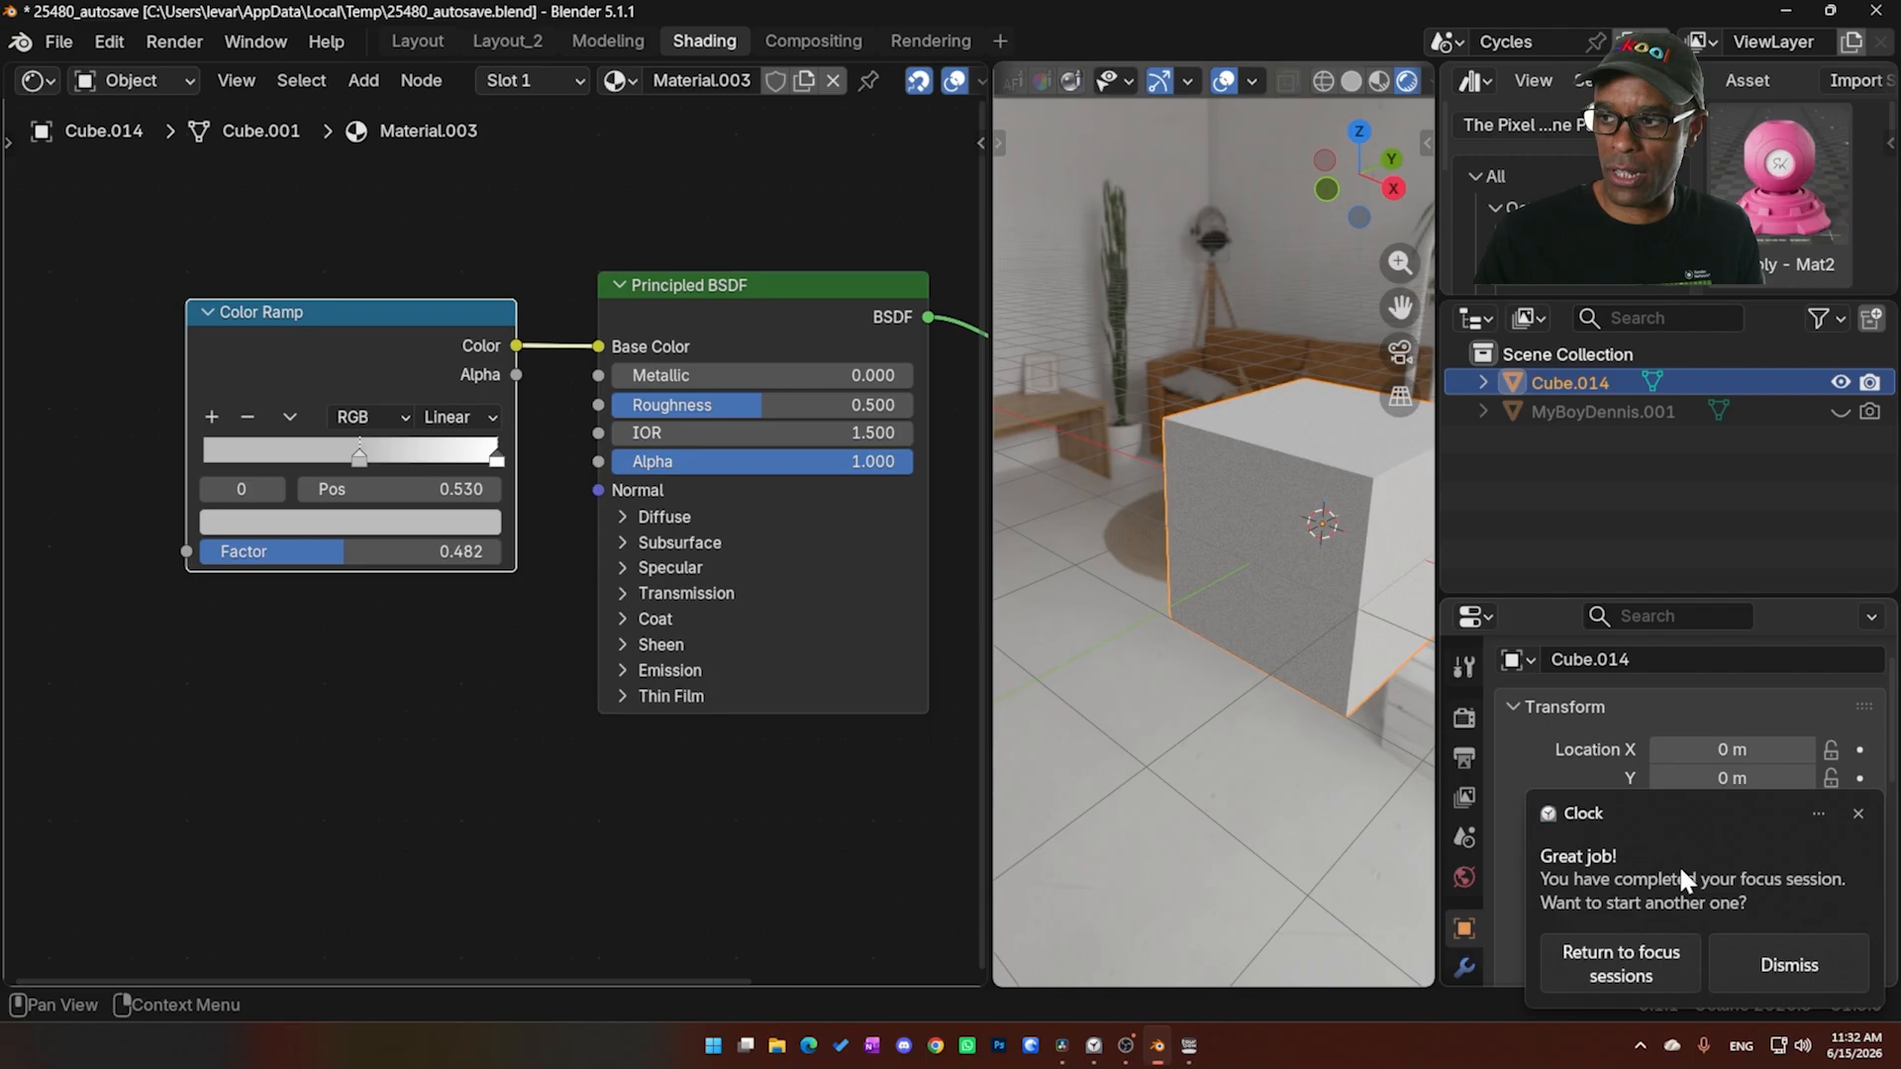
{"action": "left_click", "coordinate": [1789, 966]}
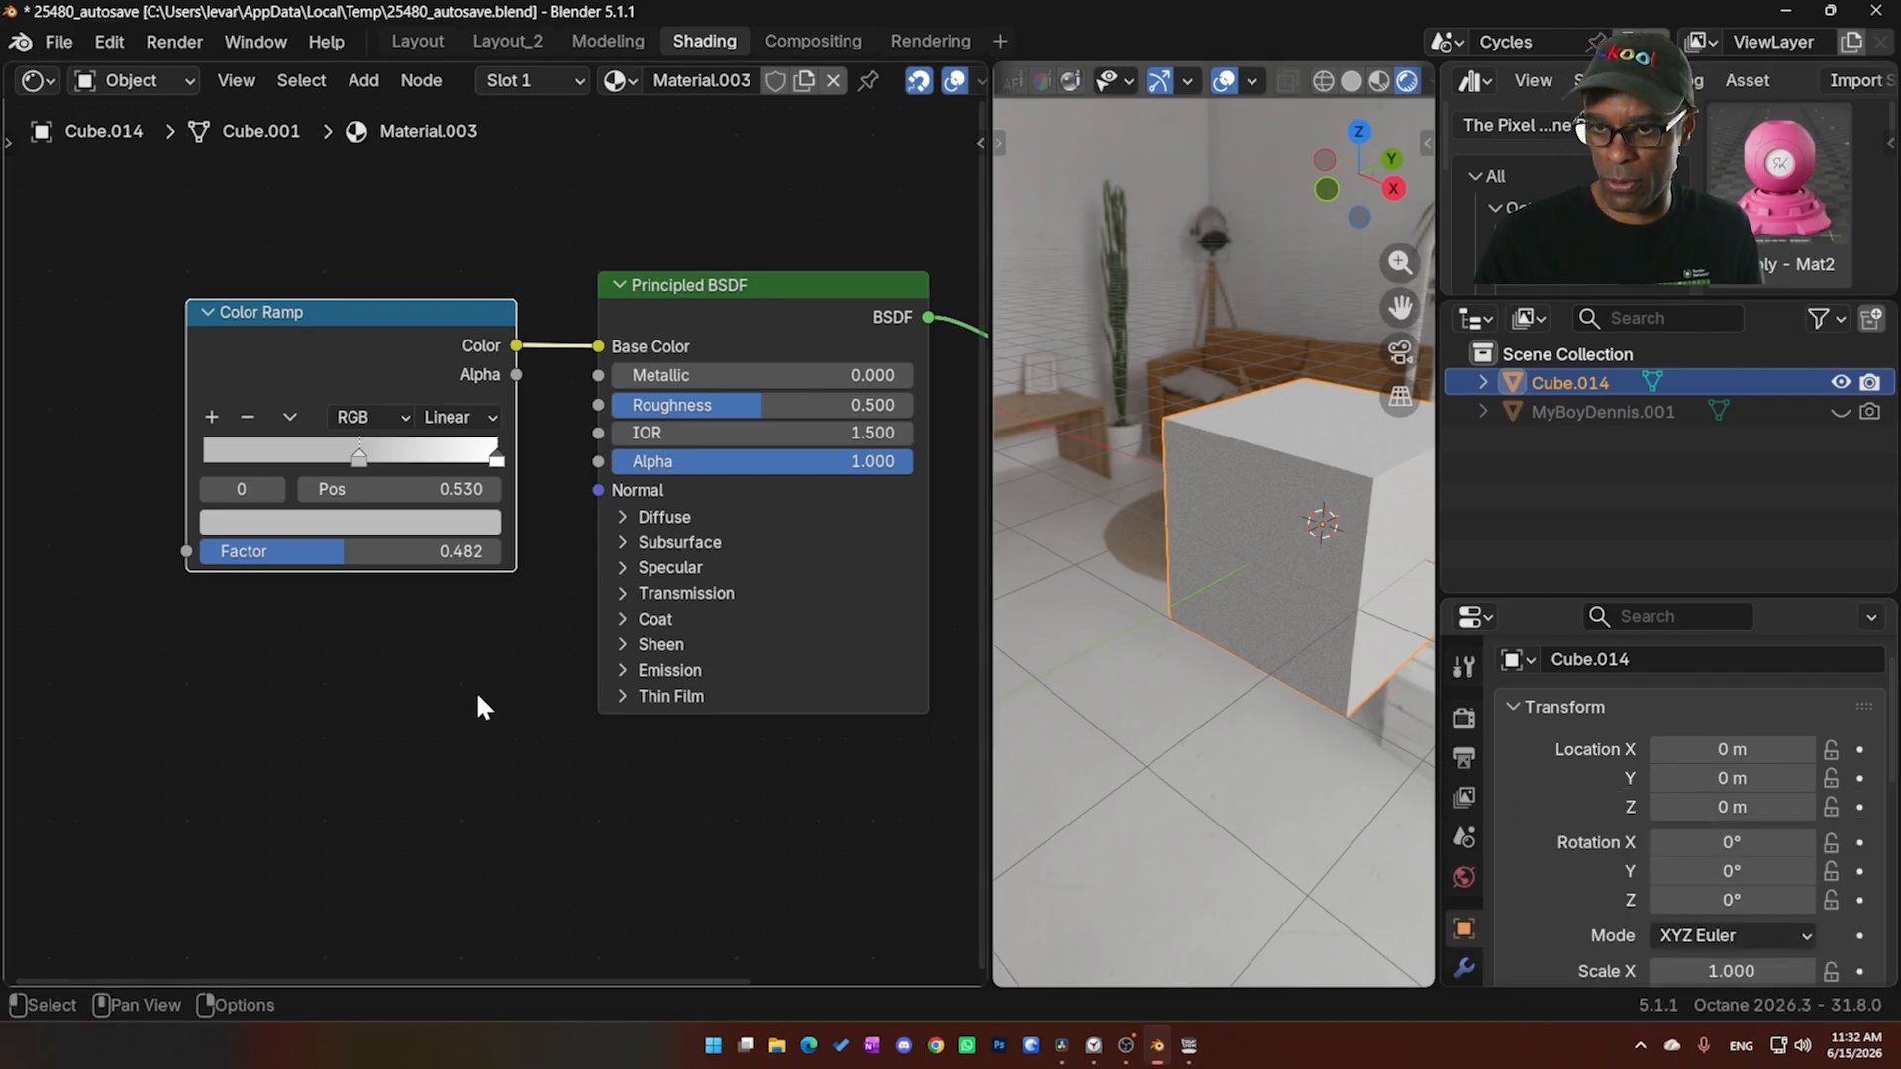
Switch to the scene named Scene and add four stops to the Gradient map node's ramp
{"action": "left_click", "coordinate": [1448, 43]}
{"action": "left_click", "coordinate": [1470, 115]}
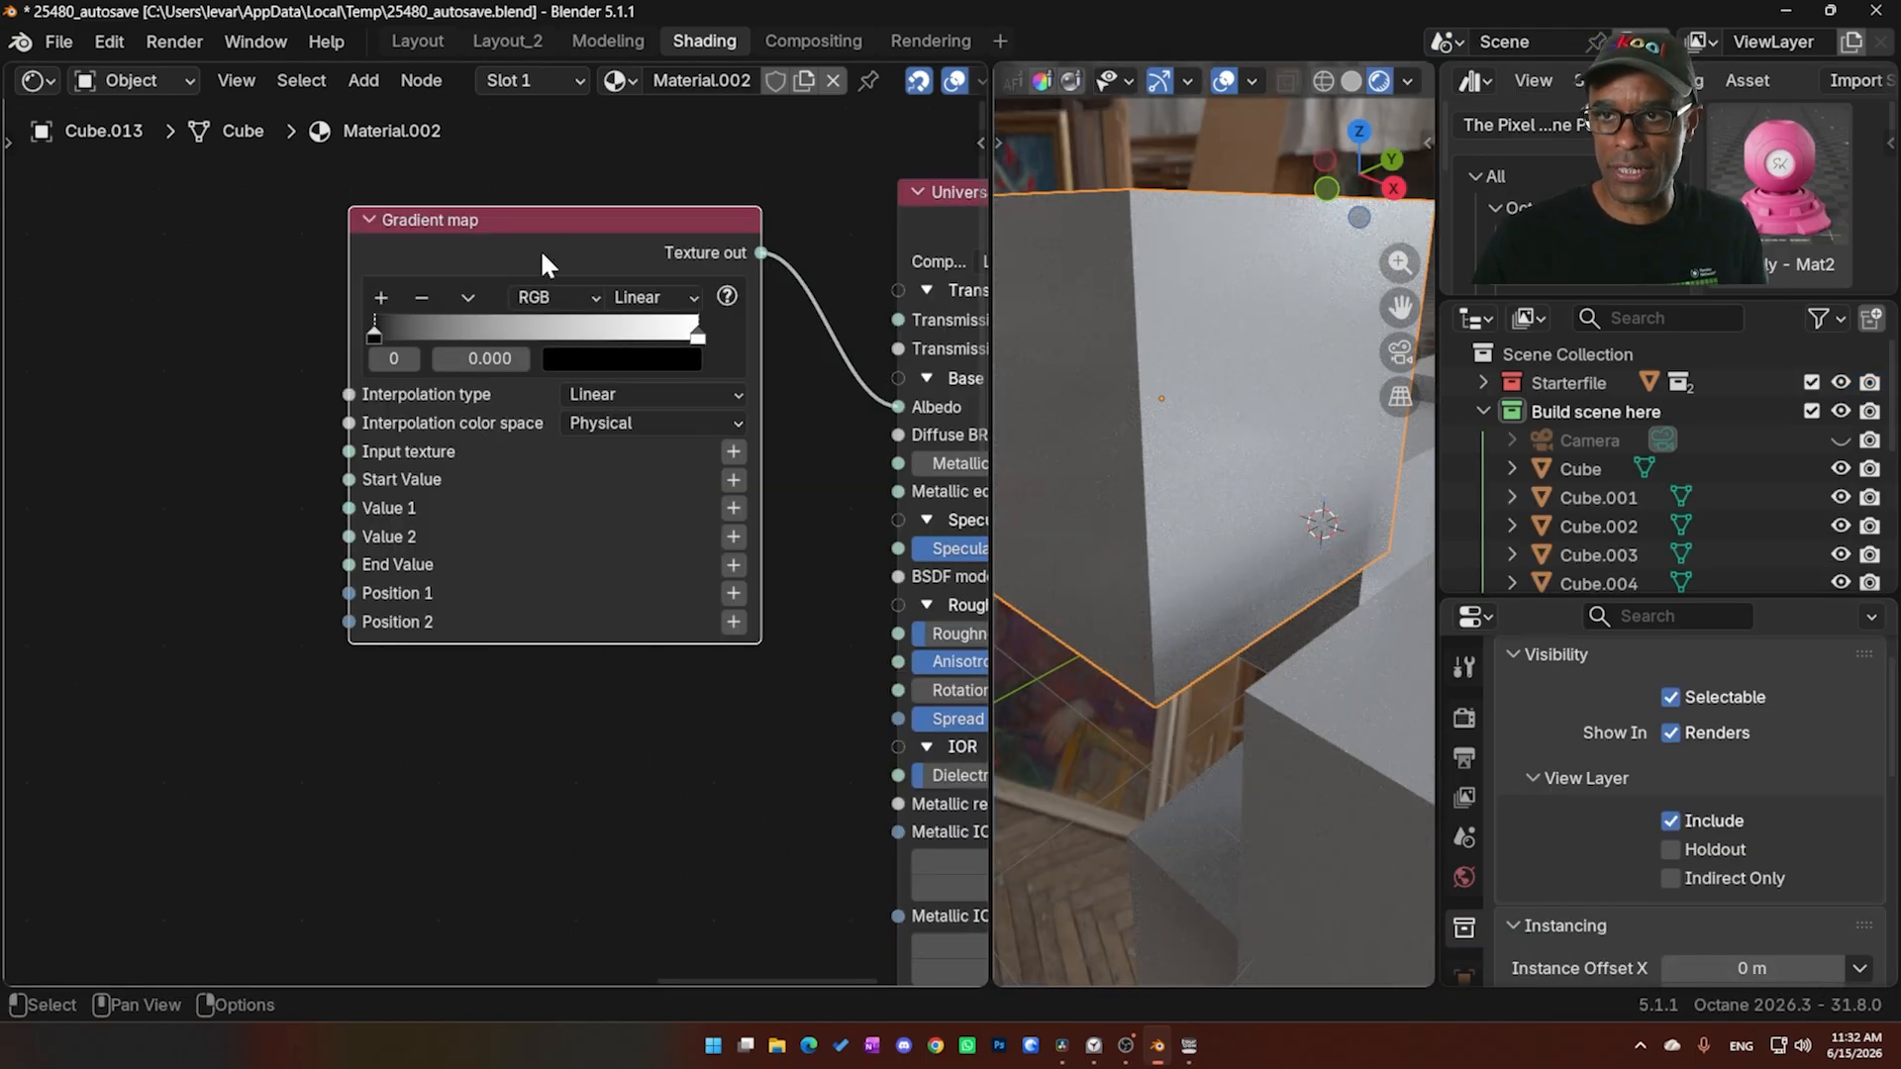
{"action": "left_click", "coordinate": [376, 296]}
{"action": "left_click", "coordinate": [383, 295]}
{"action": "left_click", "coordinate": [386, 295]}
{"action": "left_click", "coordinate": [390, 295]}
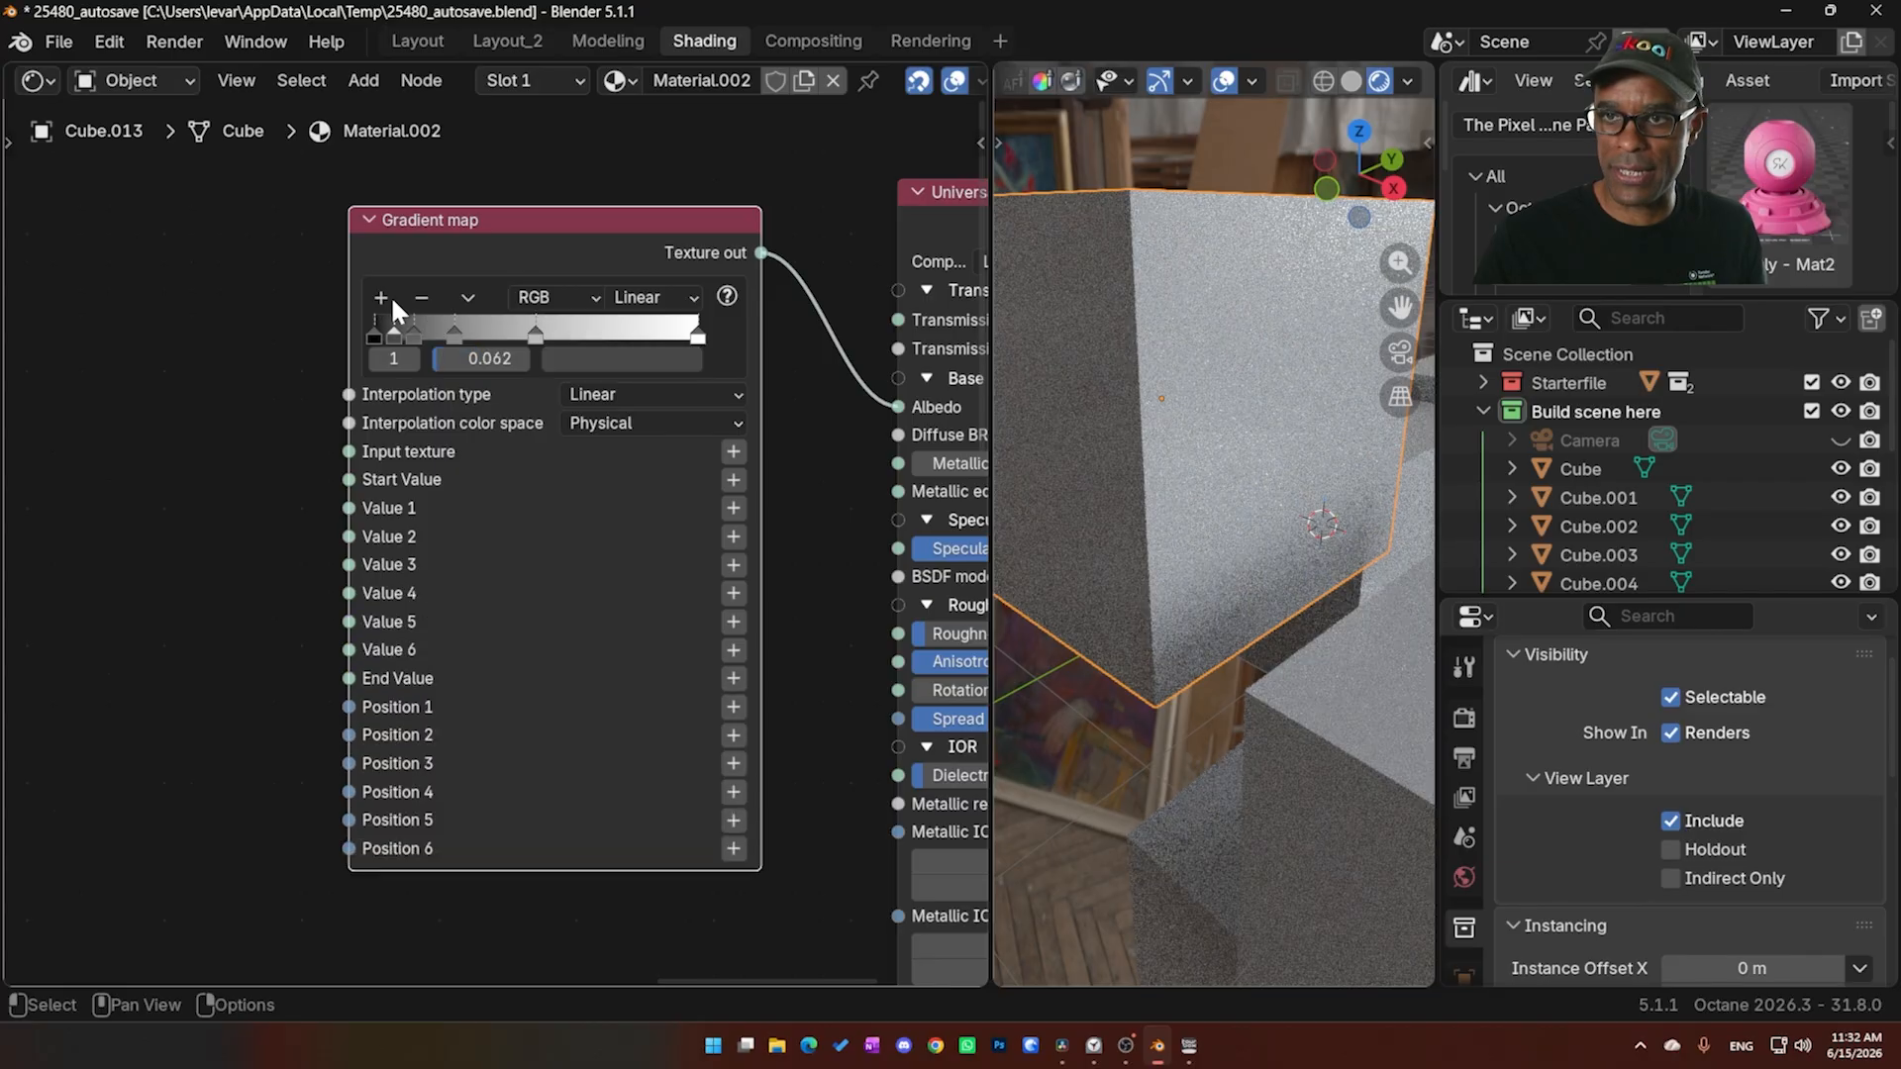
Review the Gradient map's ramp tools, color mode, interpolation type and interpolation color space options, keeping the type on Linear
{"action": "left_click", "coordinate": [468, 298]}
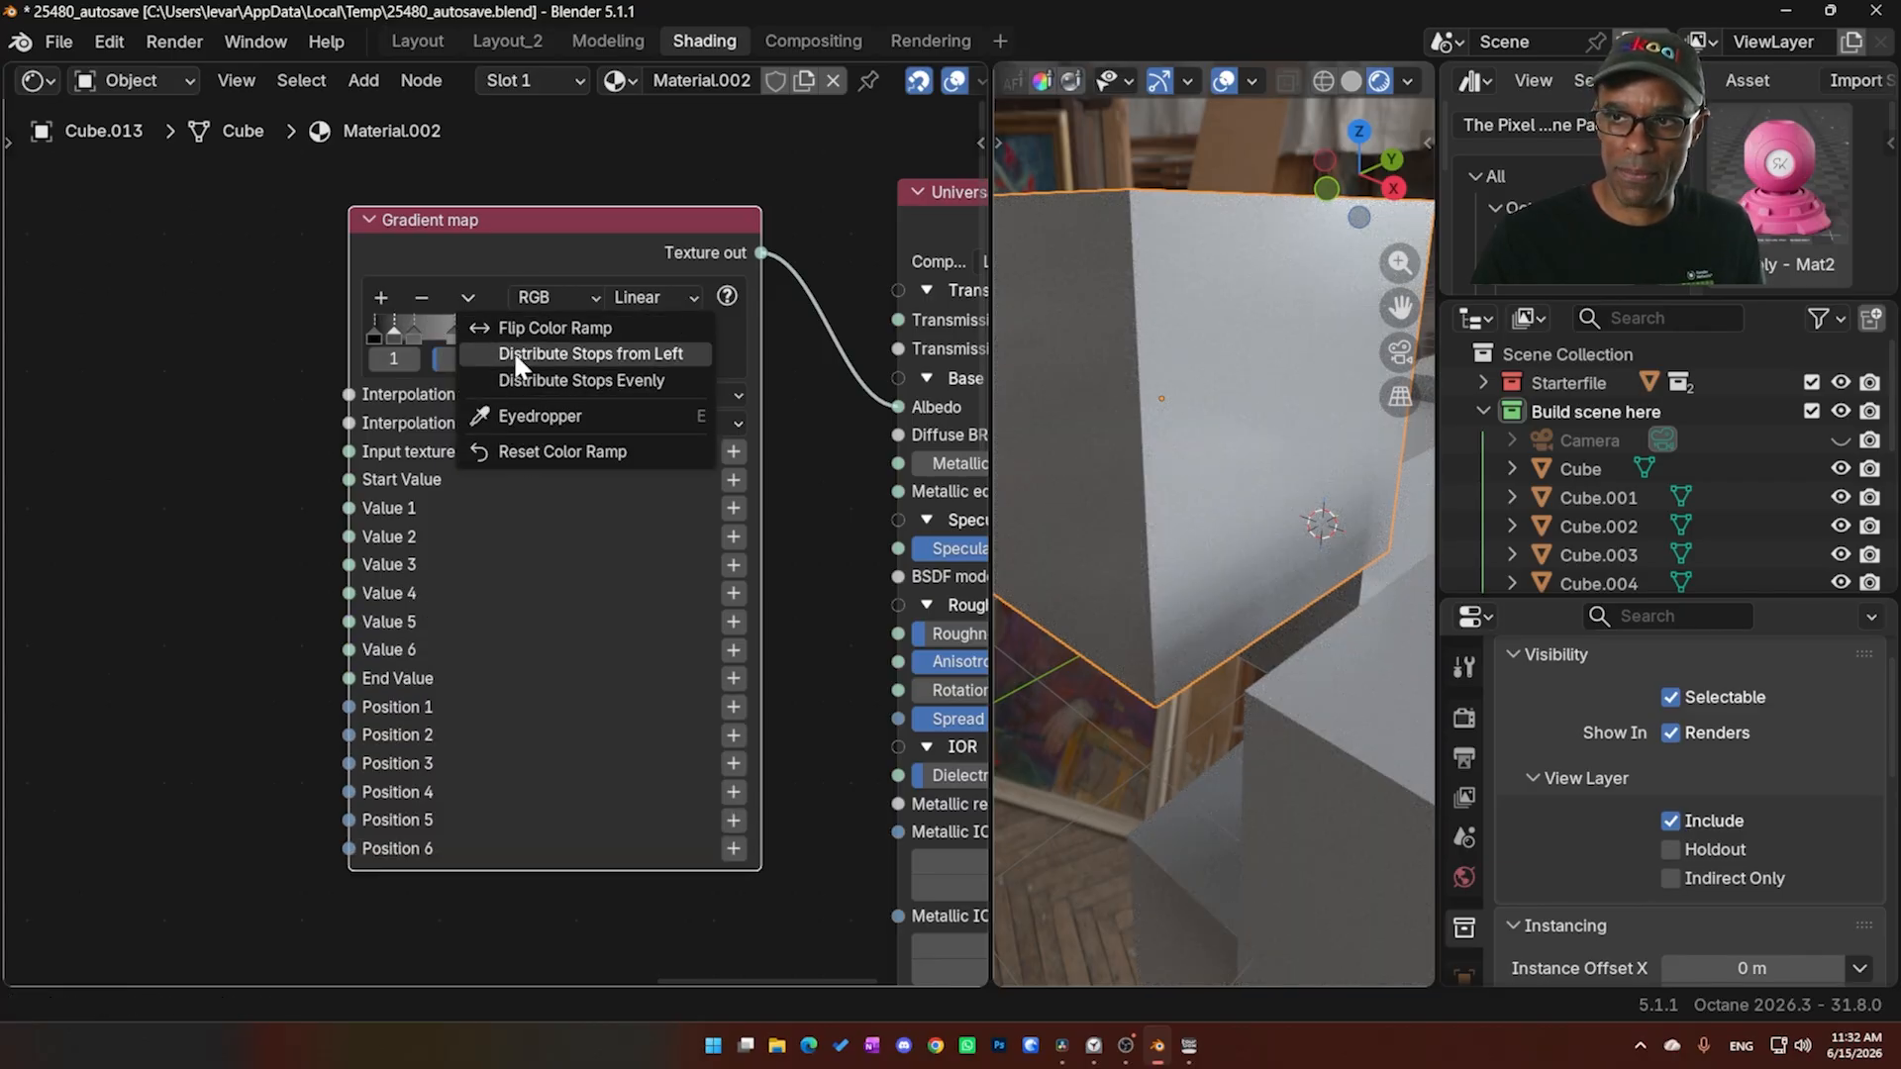
{"action": "left_click", "coordinate": [549, 297]}
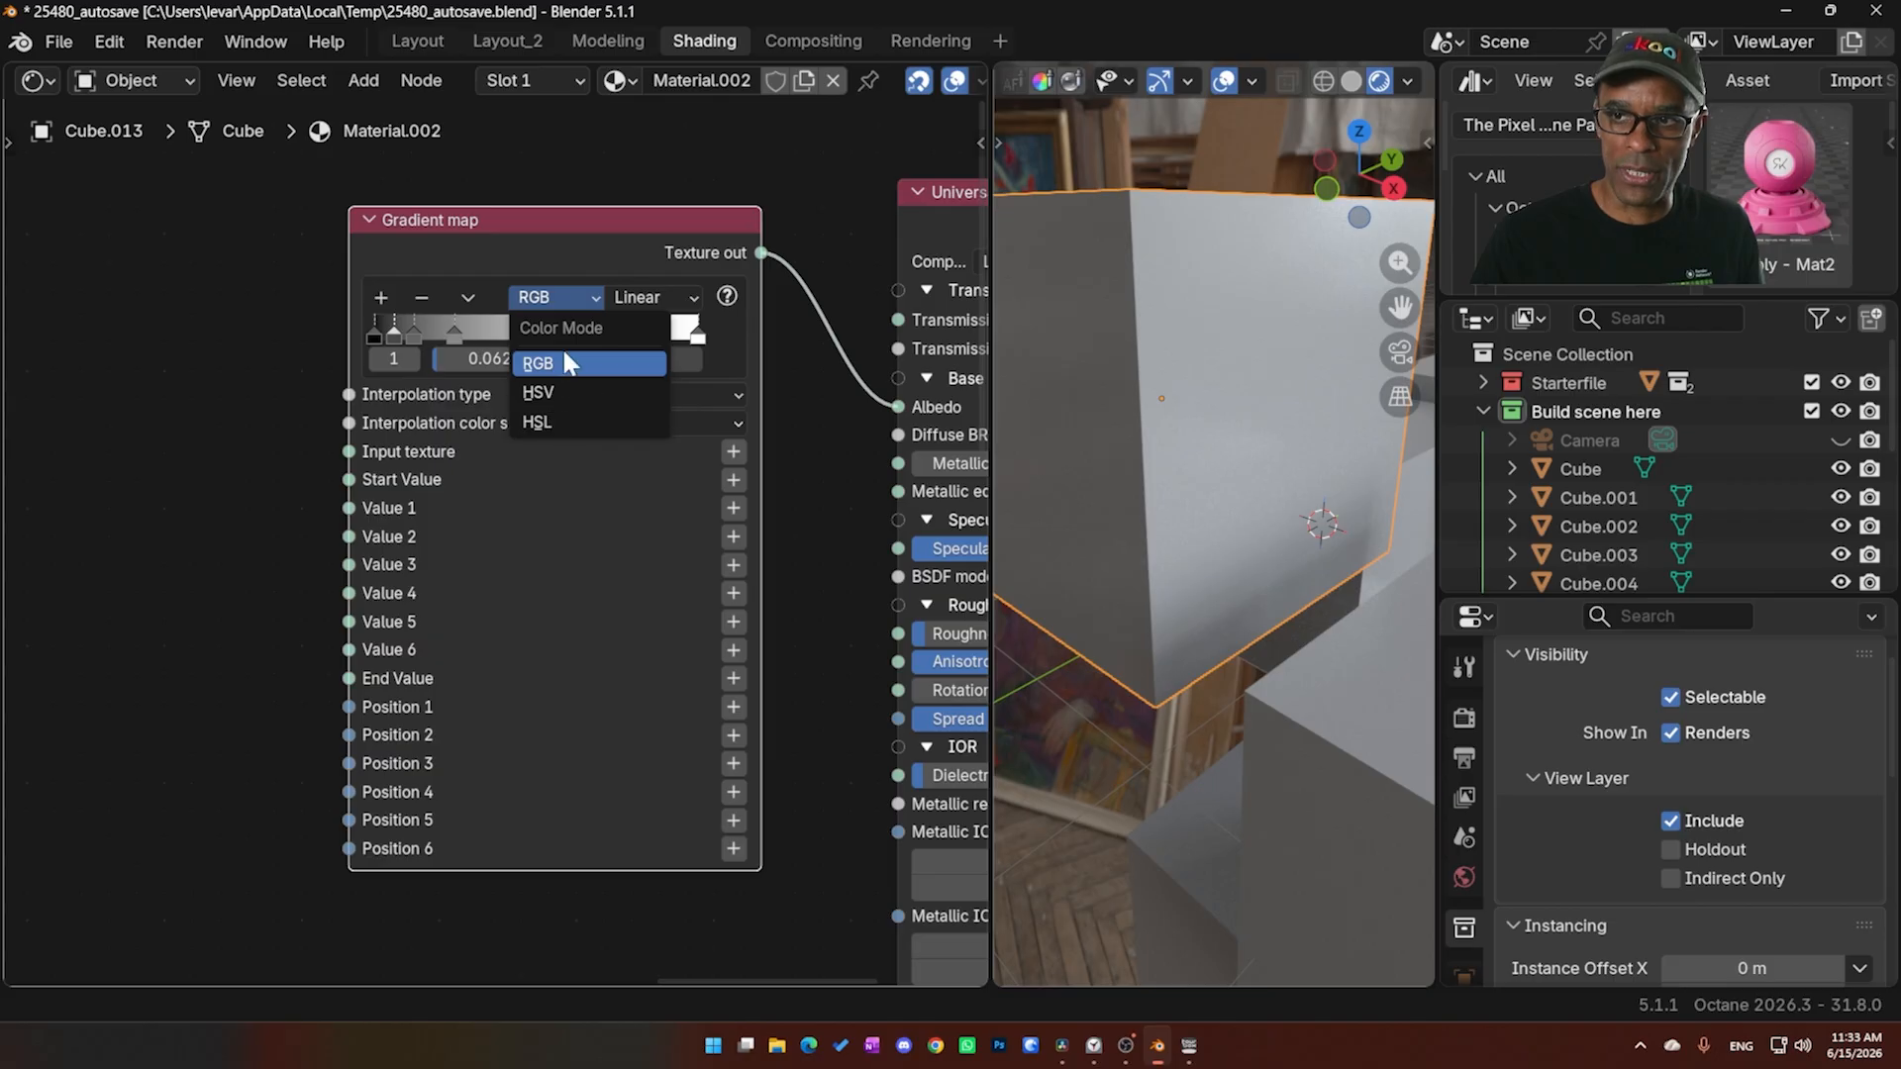
{"action": "left_click", "coordinate": [641, 297]}
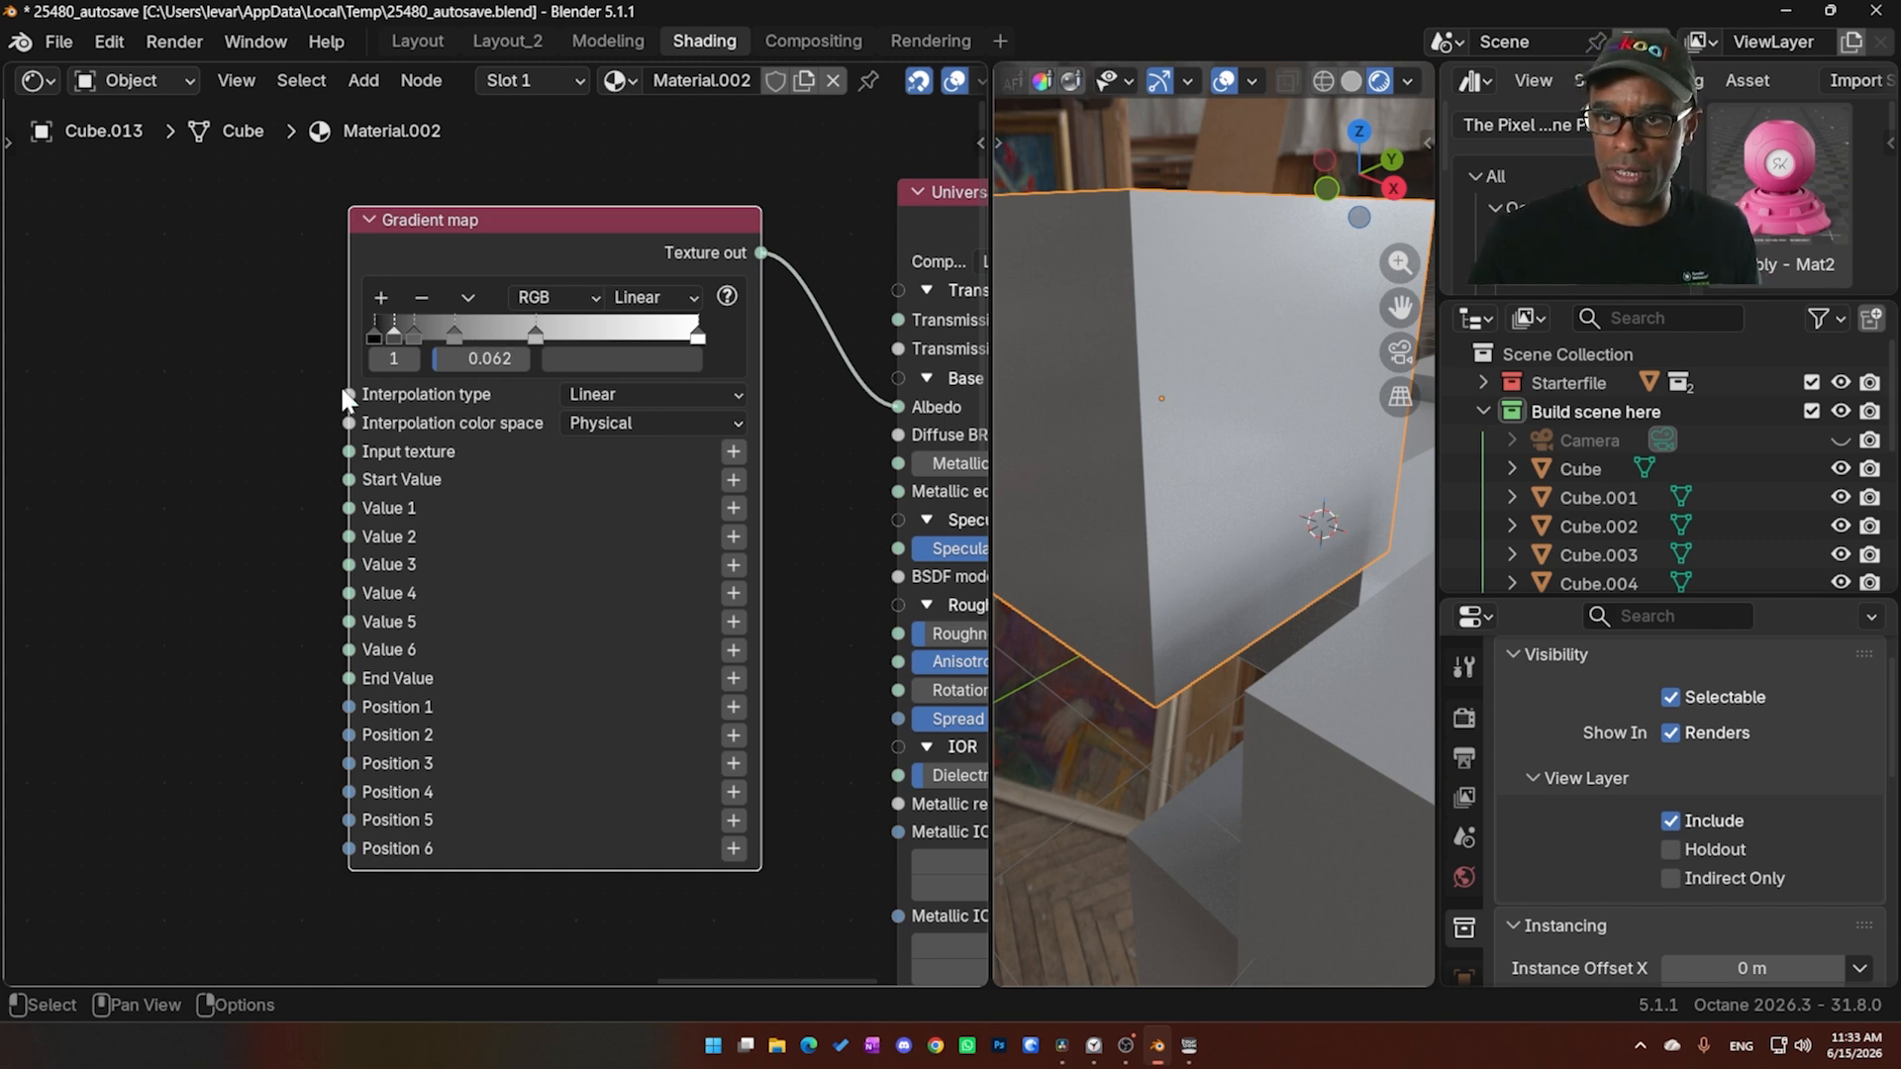
{"action": "left_click", "coordinate": [649, 396]}
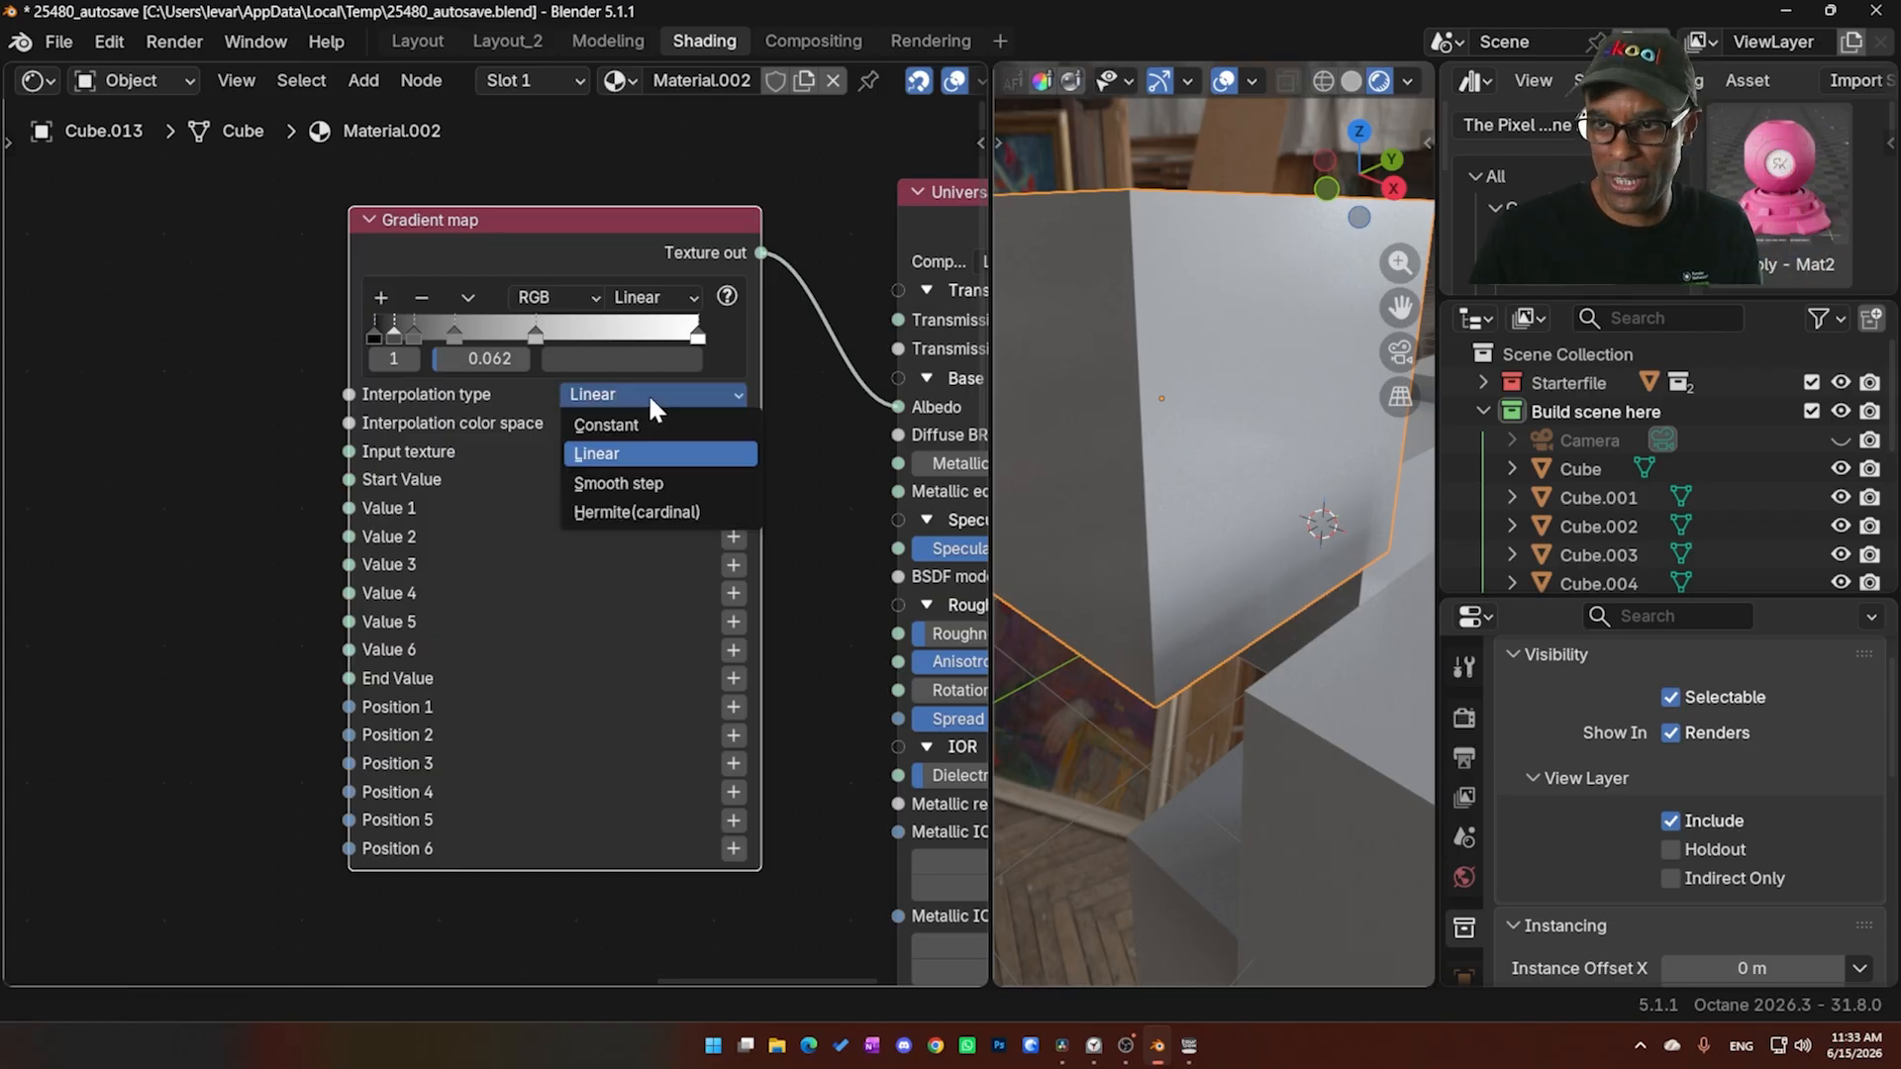
{"action": "left_click", "coordinate": [653, 459]}
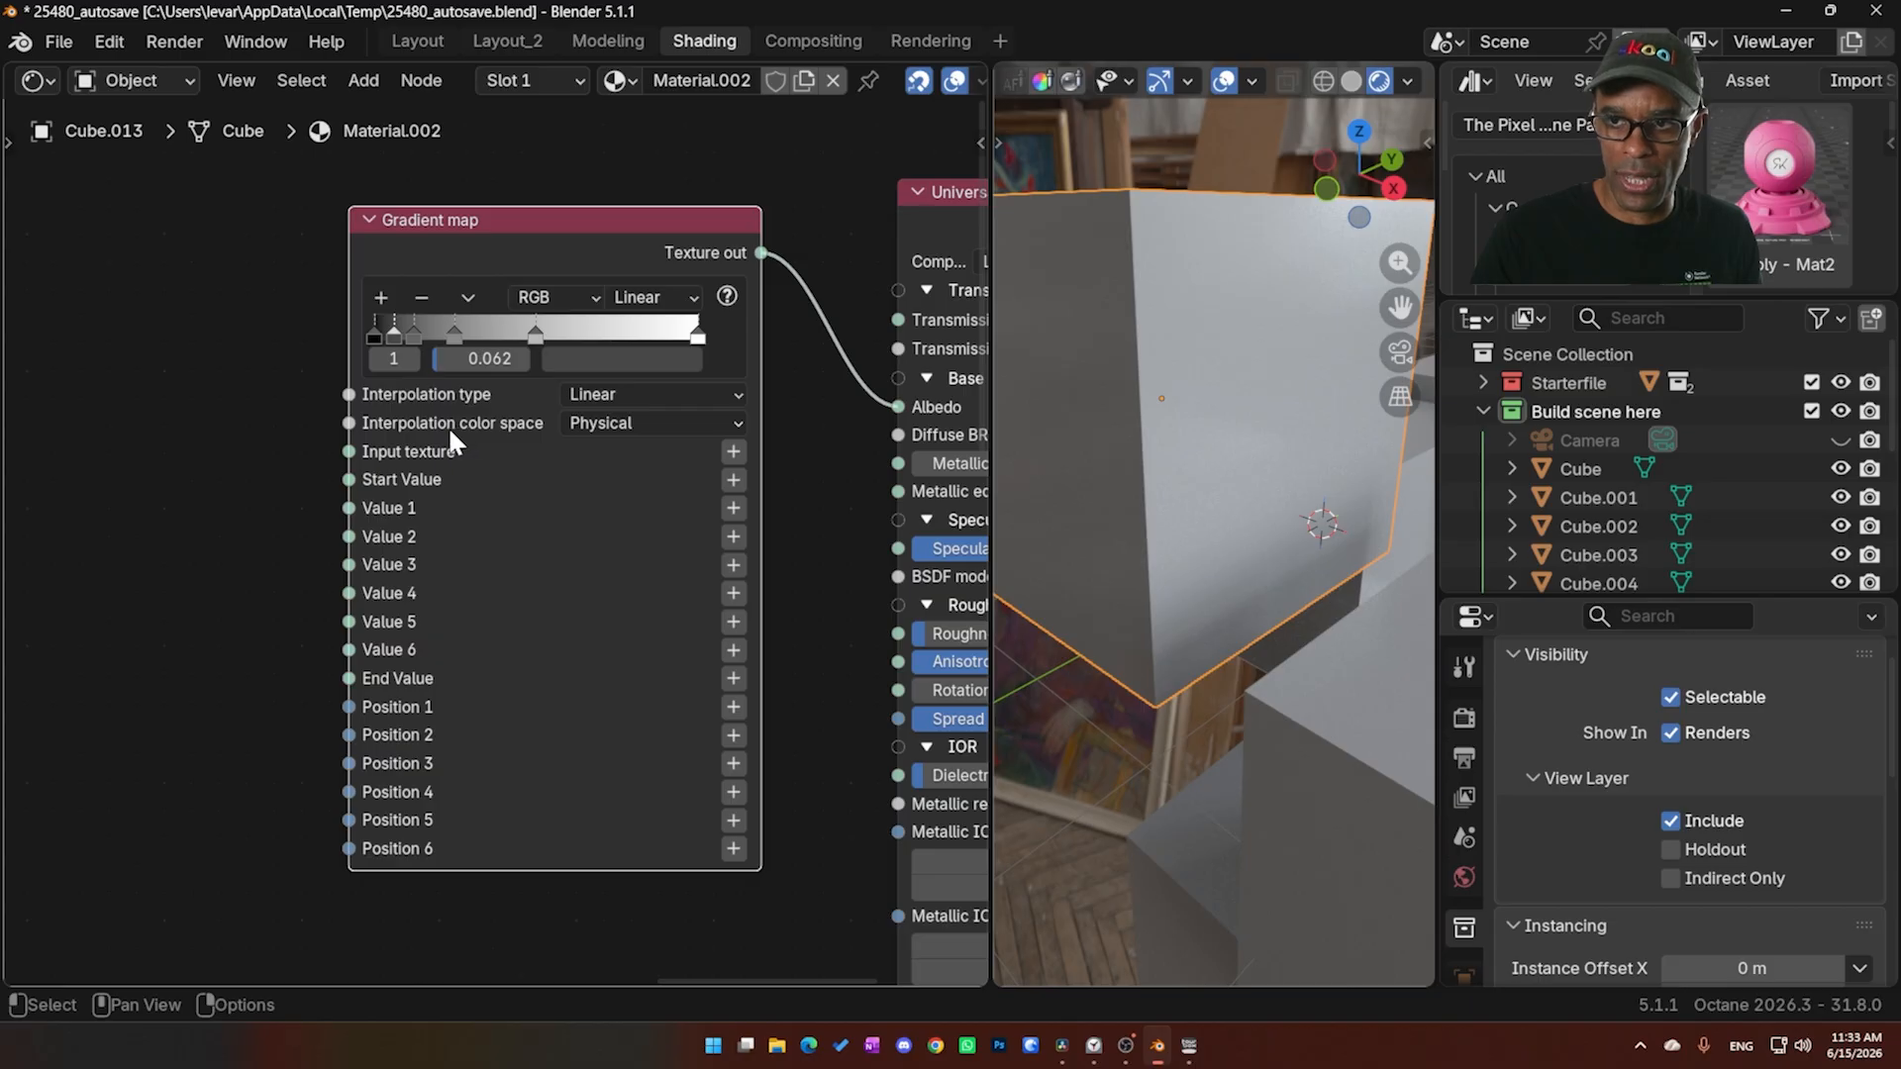
{"action": "left_click", "coordinate": [606, 423]}
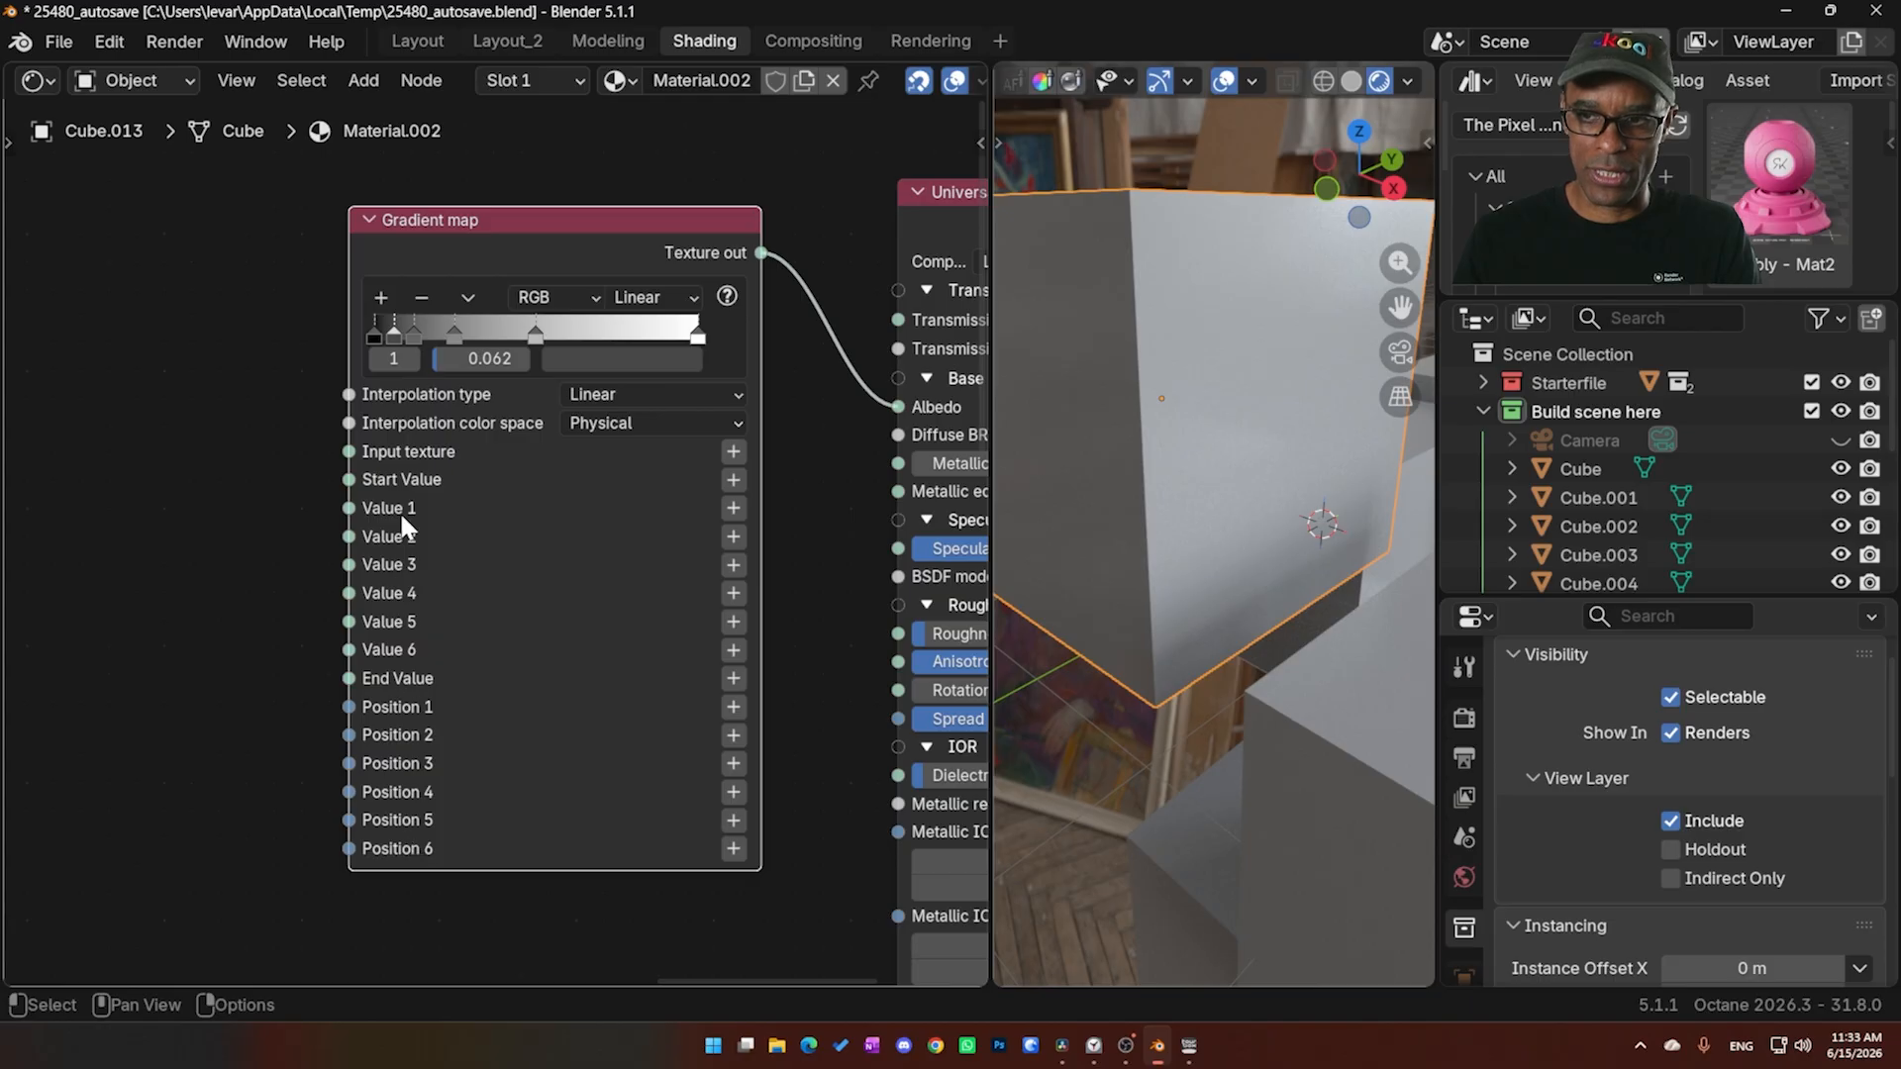
Add two more stops to the Gradient map's ramp and remove four stops from its dark end
{"action": "left_click", "coordinate": [380, 297]}
{"action": "left_click", "coordinate": [380, 297]}
{"action": "left_click", "coordinate": [380, 297]}
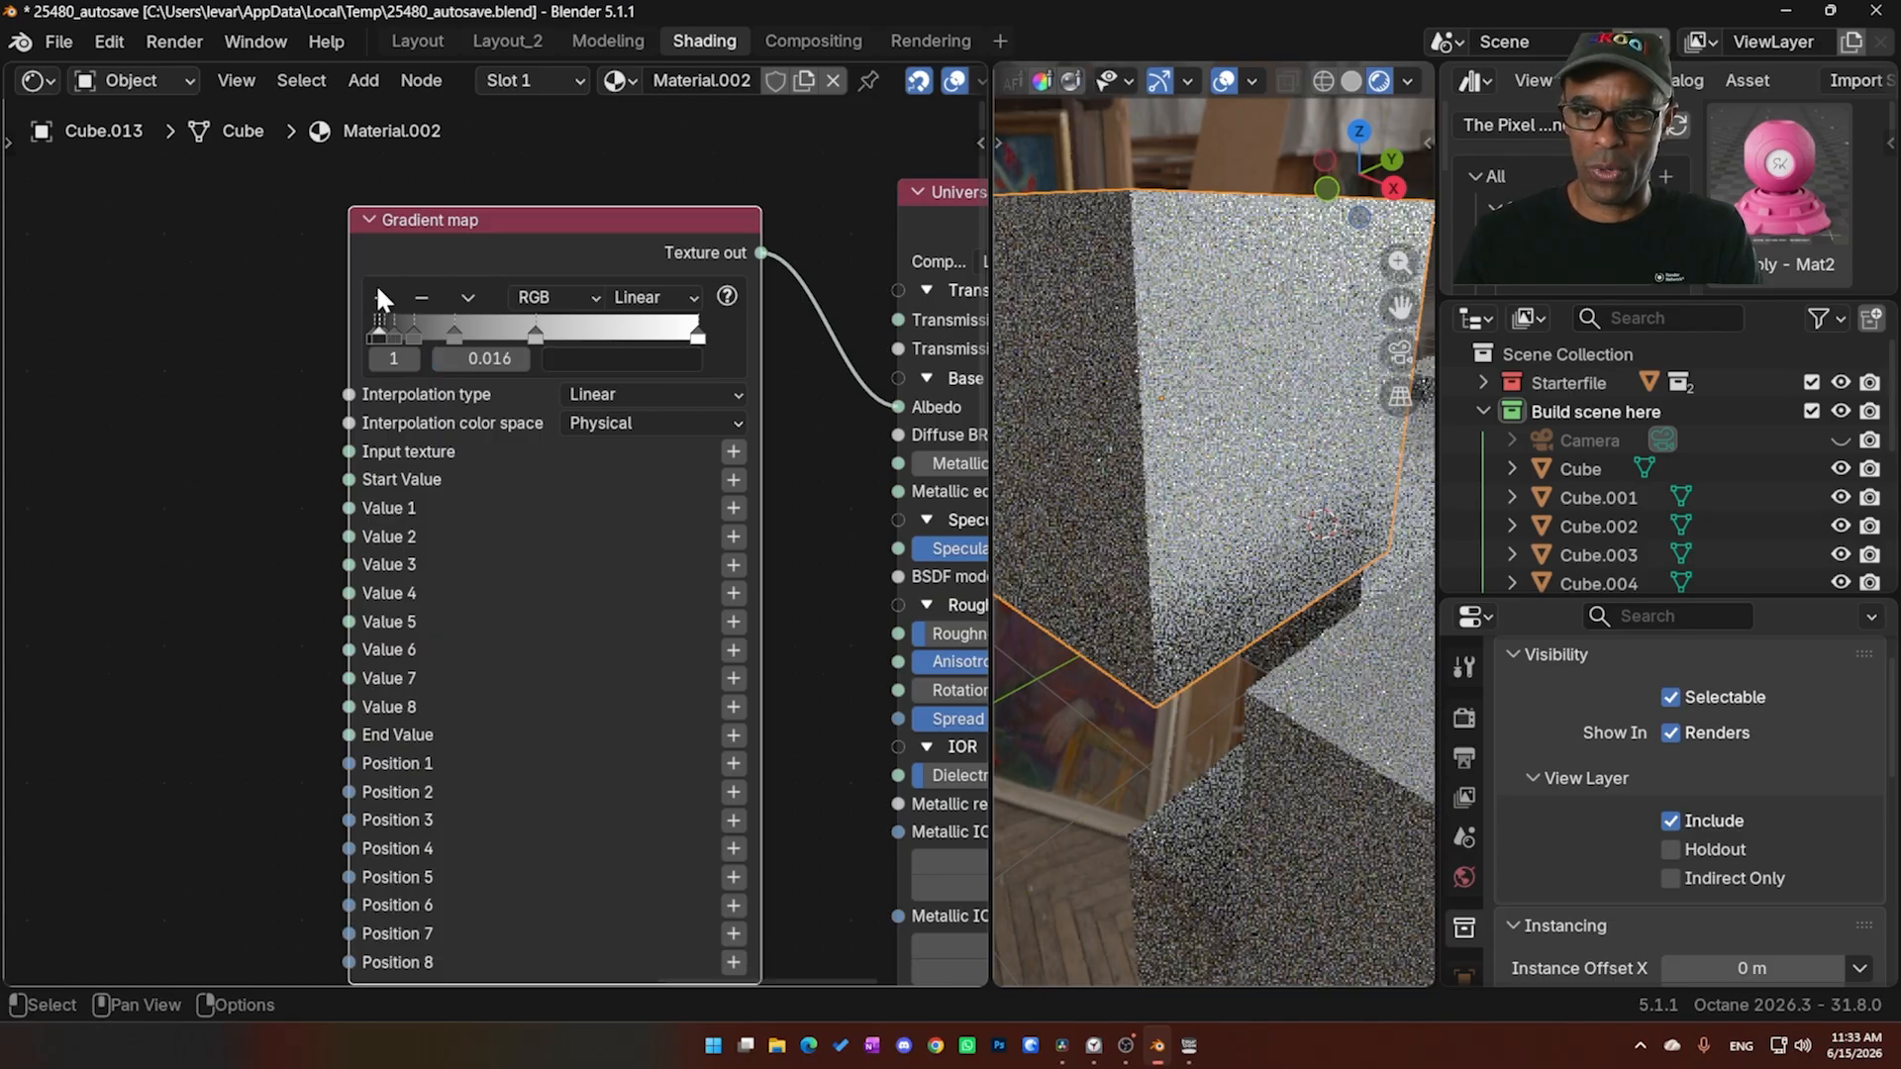
{"action": "left_click", "coordinate": [421, 299]}
{"action": "left_click", "coordinate": [422, 299]}
{"action": "left_click", "coordinate": [422, 300]}
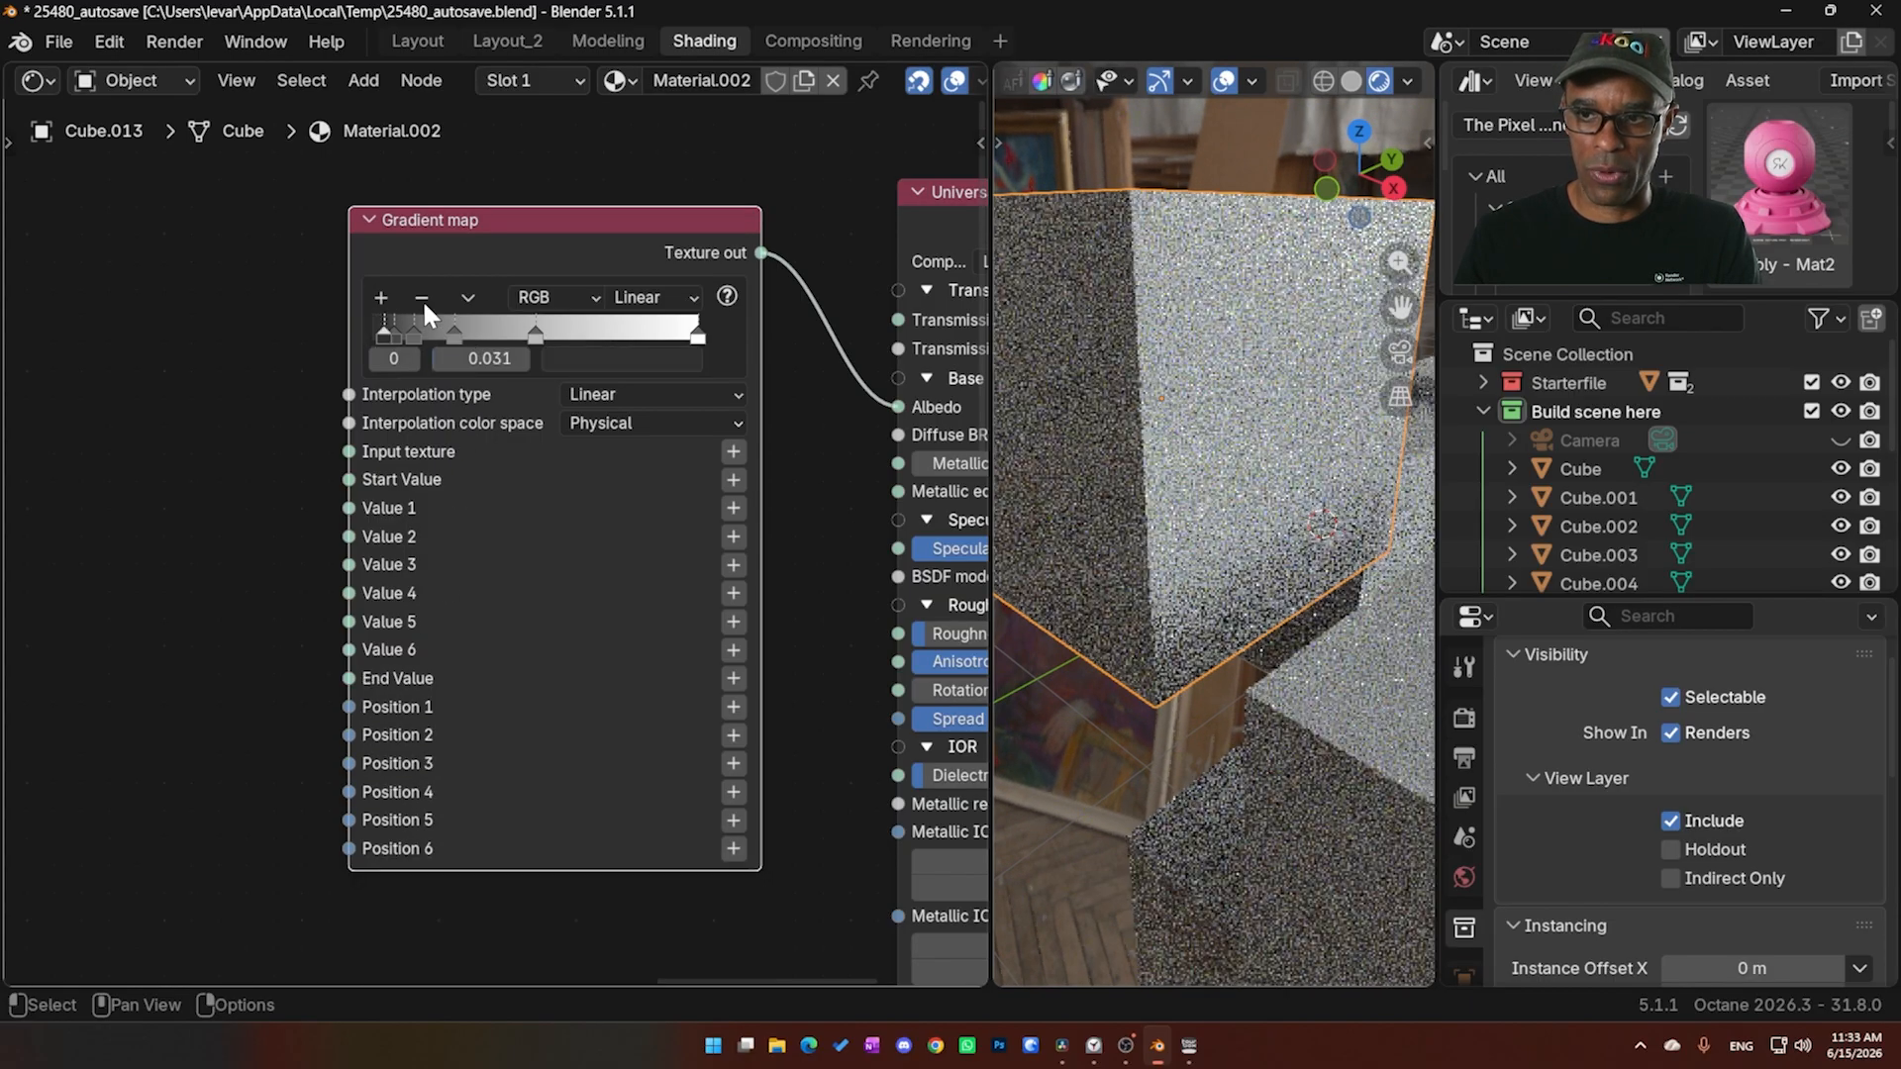
{"action": "left_click", "coordinate": [422, 299]}
{"action": "left_click", "coordinate": [422, 299]}
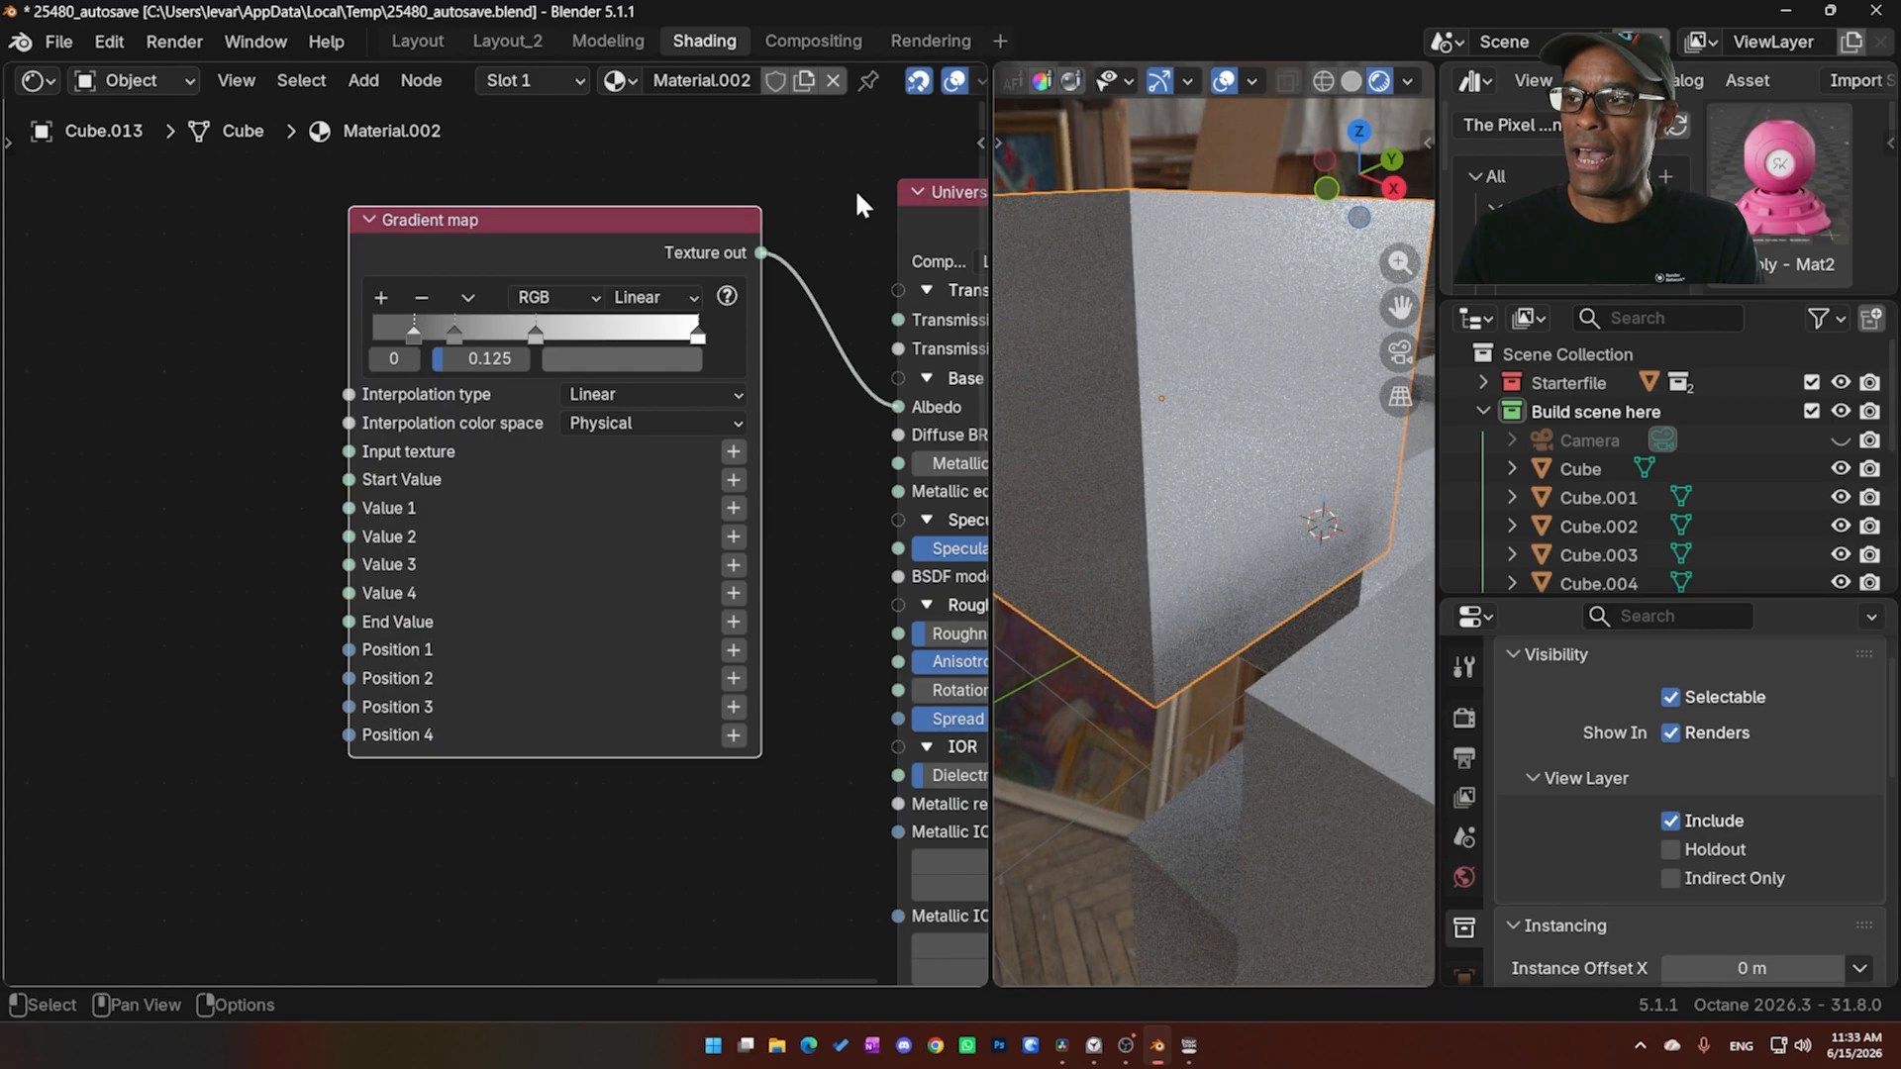
In the Cycles scene, add seven stops to the Color Ramp and reposition stops along the gradient, setting one to 1.000
{"action": "left_click", "coordinate": [1448, 42]}
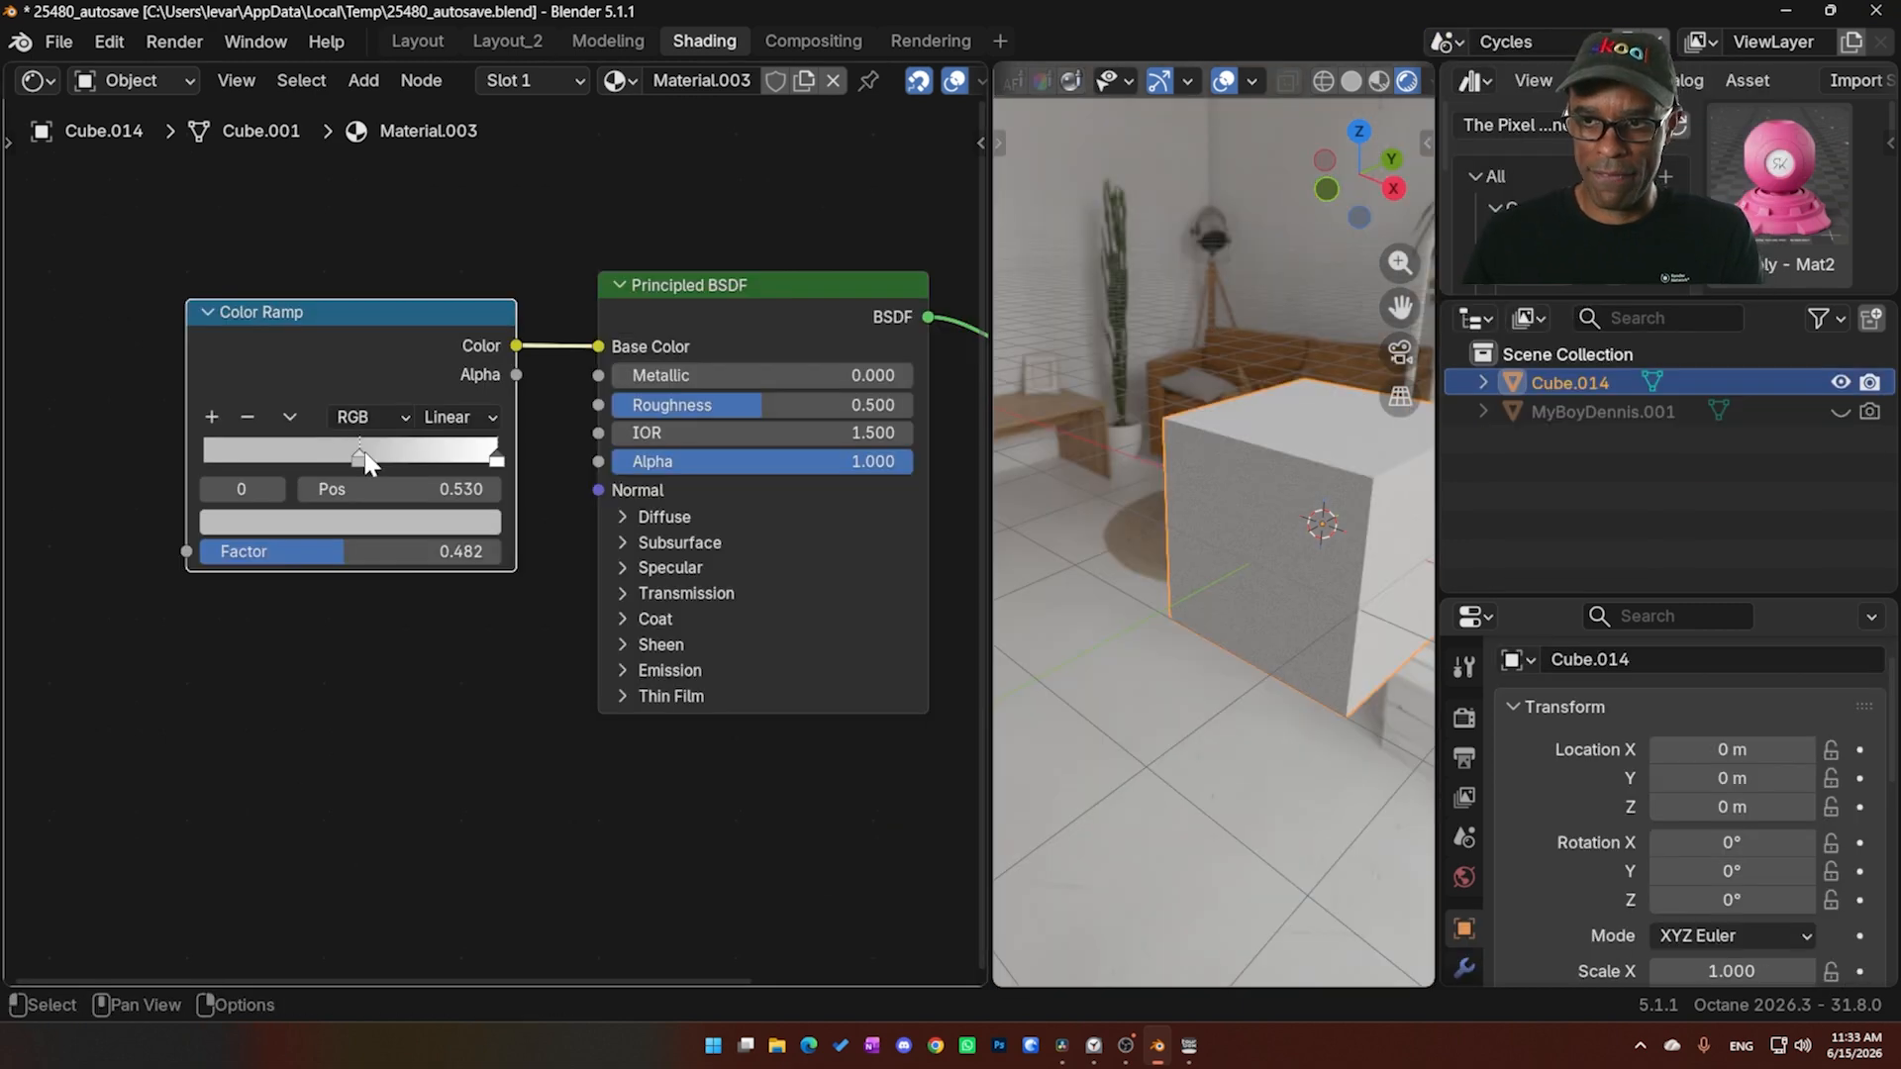
{"action": "left_click_drag", "start_coordinate": [365, 454], "coordinate": [247, 452]}
{"action": "left_click", "coordinate": [213, 419]}
{"action": "left_click", "coordinate": [213, 419]}
{"action": "left_click", "coordinate": [213, 419]}
{"action": "left_click", "coordinate": [213, 419]}
{"action": "left_click", "coordinate": [213, 419]}
{"action": "left_click", "coordinate": [213, 419]}
{"action": "left_click", "coordinate": [212, 419]}
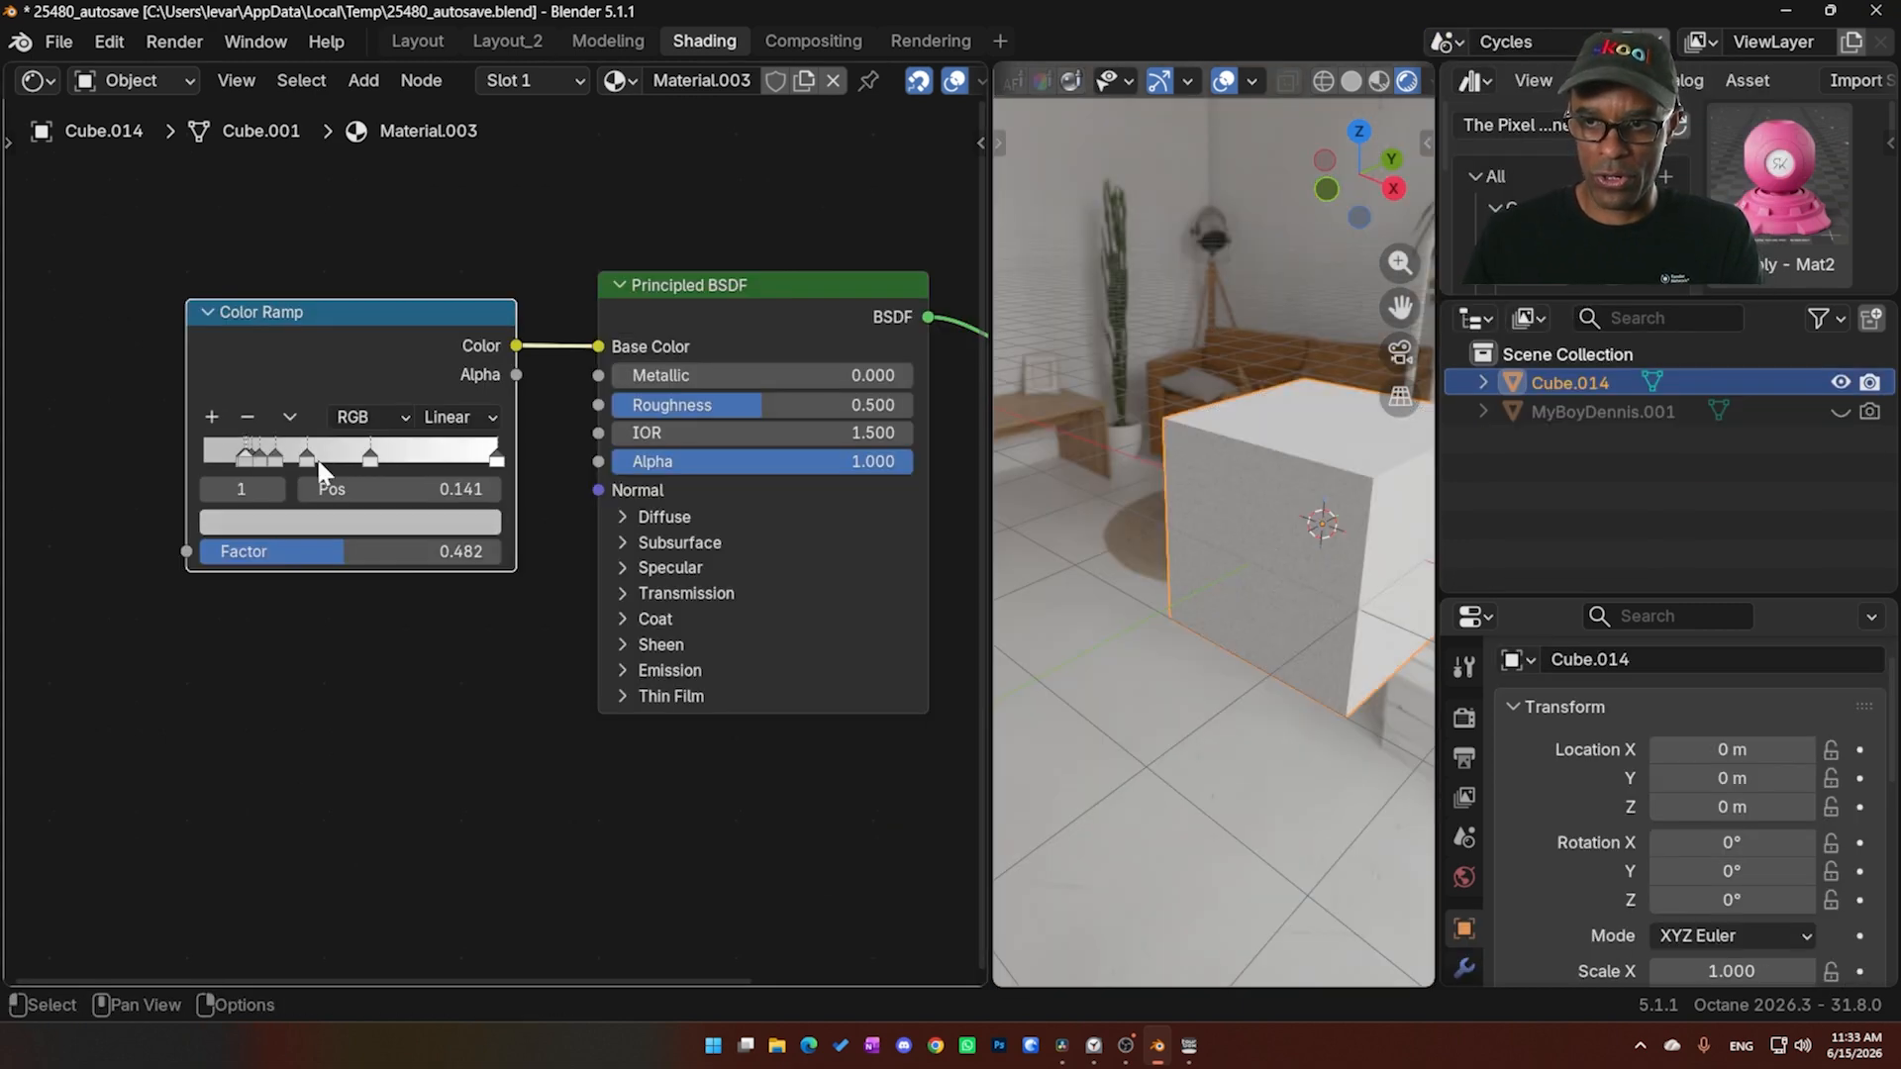
{"action": "left_click_drag", "start_coordinate": [373, 494], "coordinate": [713, 485]}
{"action": "left_click", "coordinate": [307, 457]}
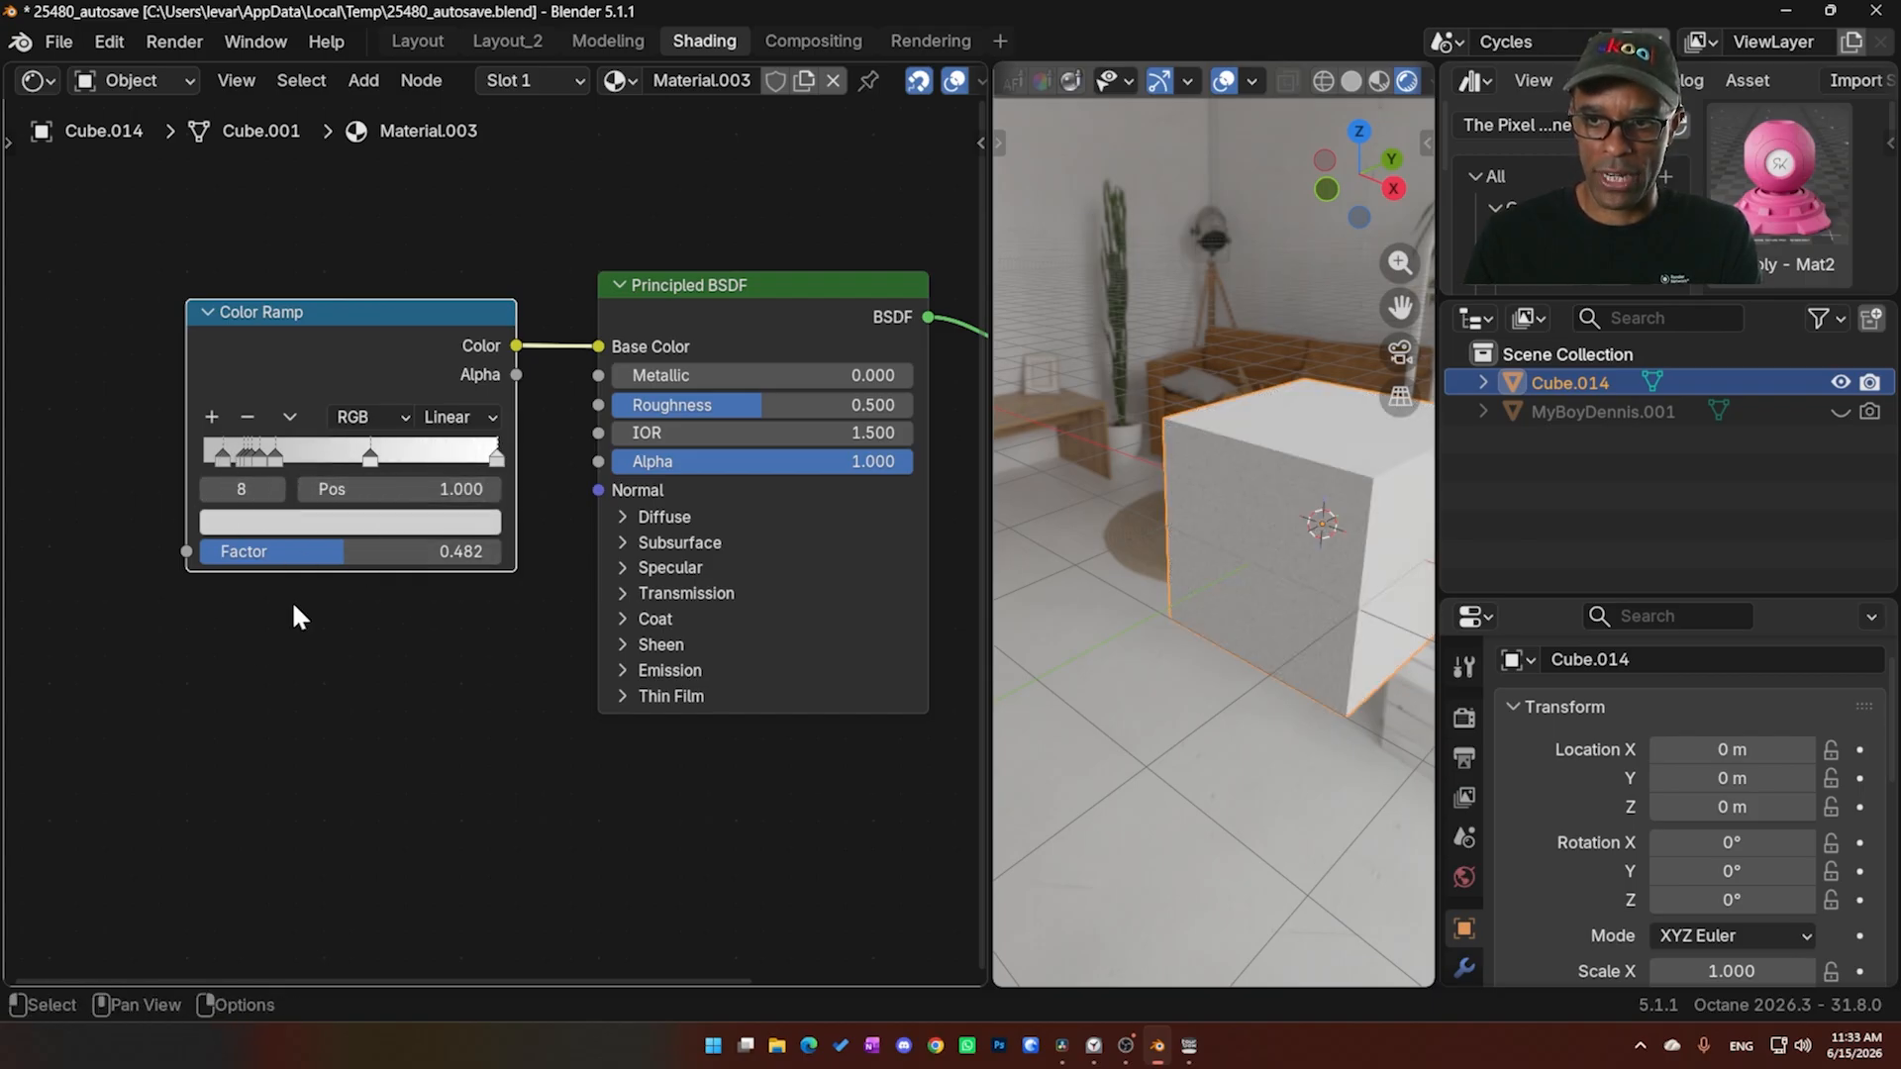
In the scene named Scene, move the Gradient map's second stop to 0.245 and add two stops before it
{"action": "left_click", "coordinate": [1440, 42]}
{"action": "left_click", "coordinate": [1469, 118]}
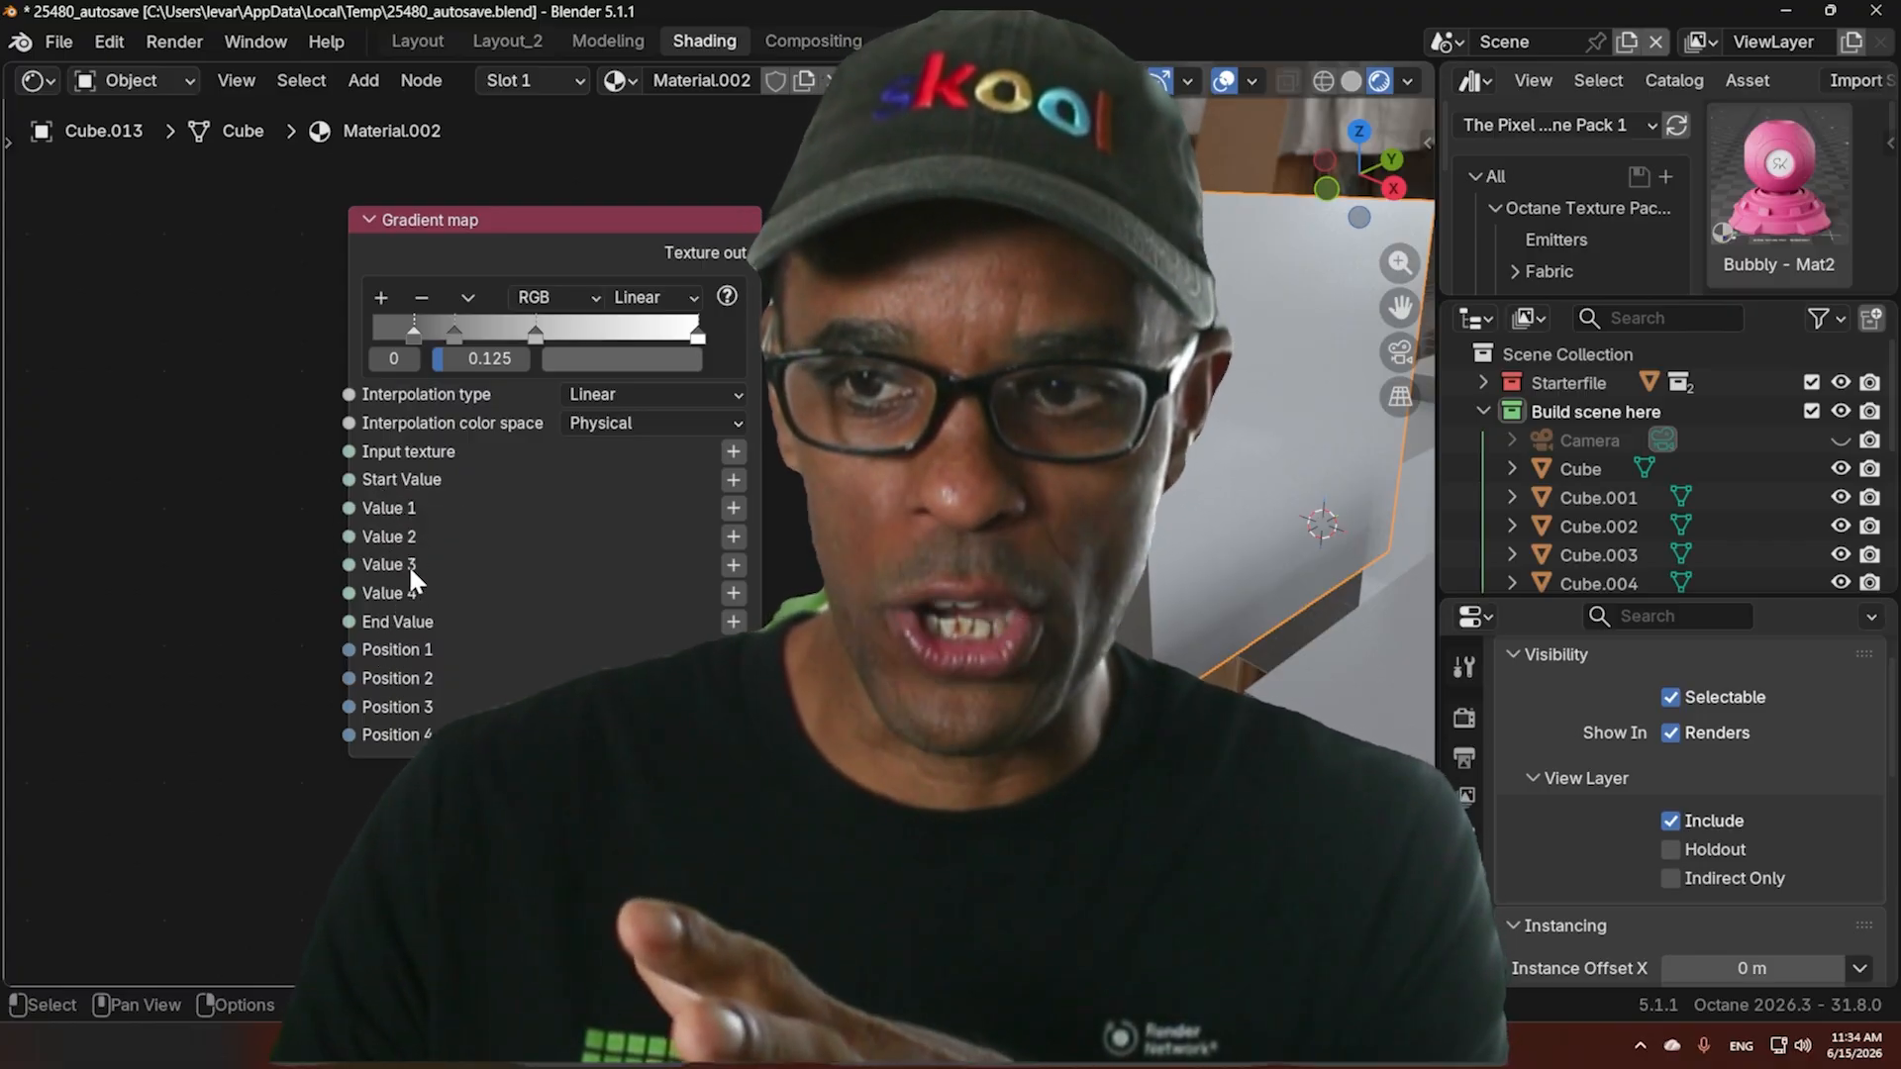
{"action": "left_click", "coordinate": [453, 334]}
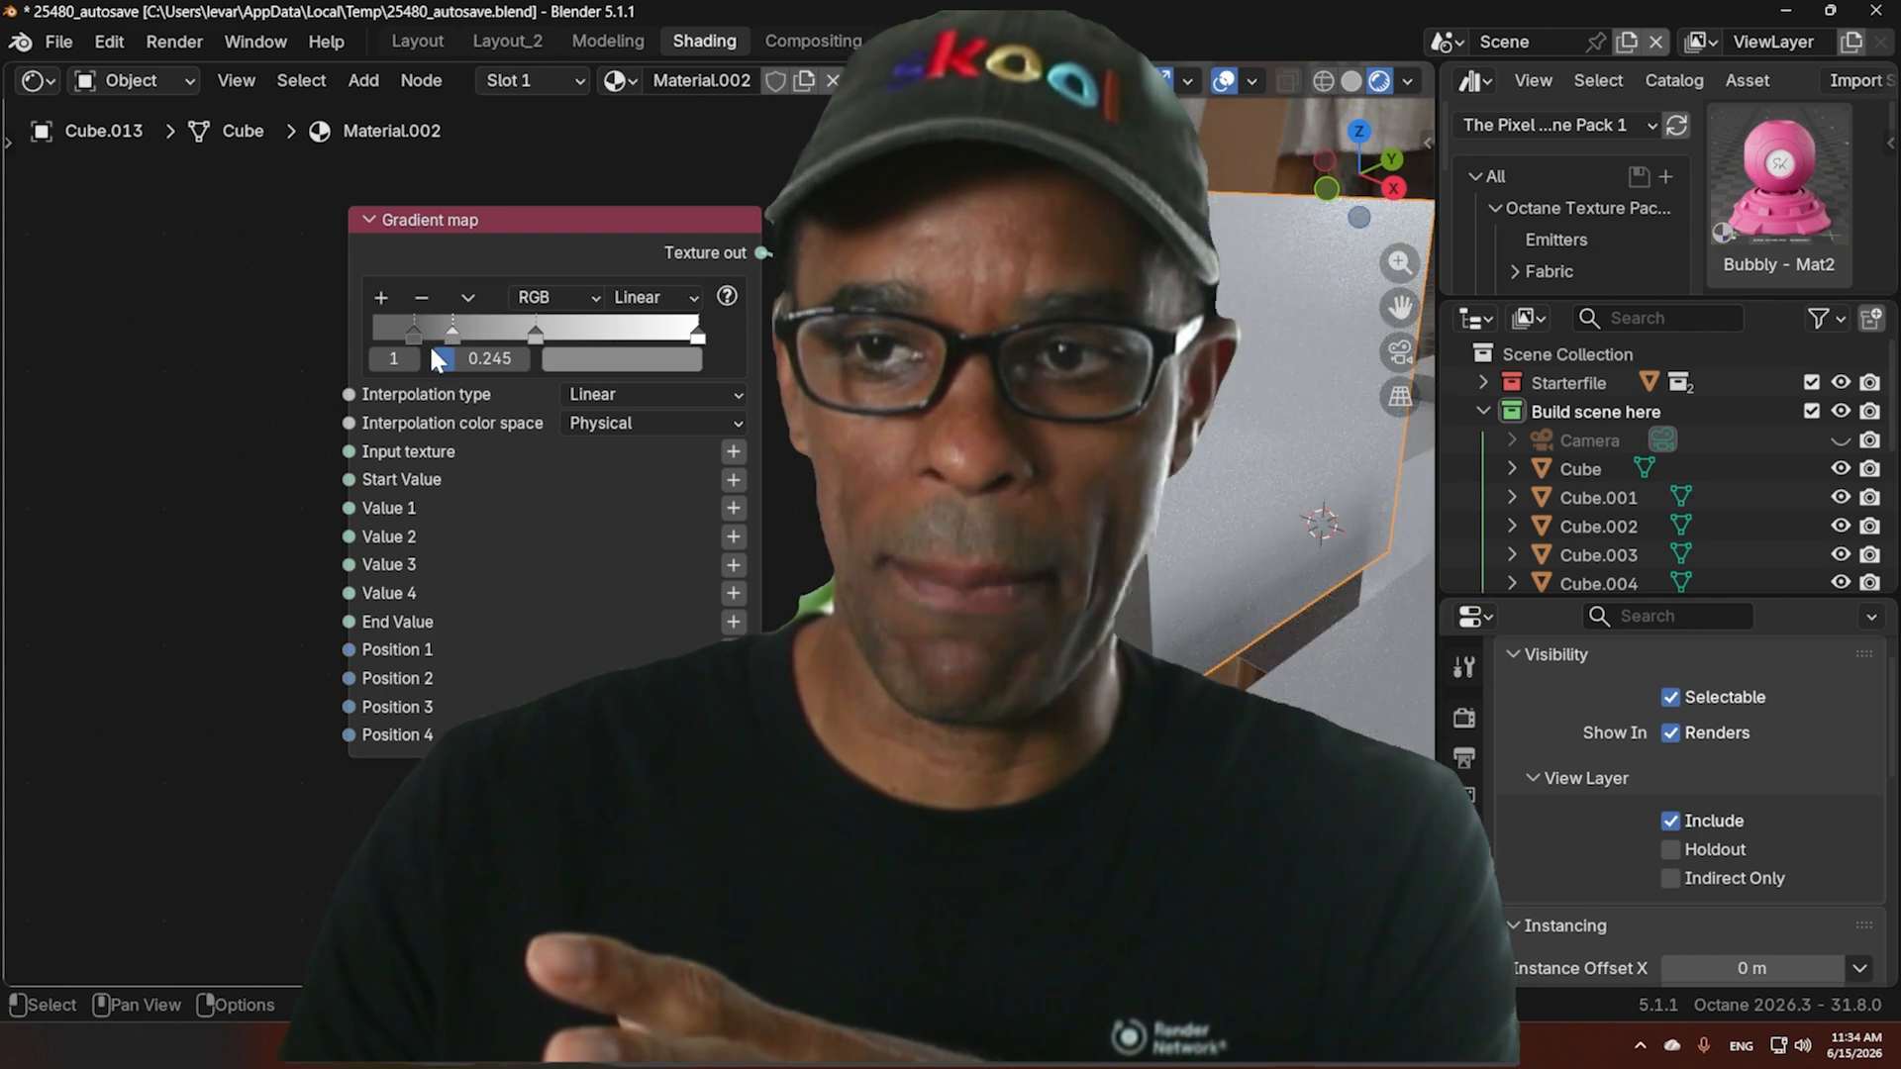
{"action": "left_click", "coordinate": [380, 298]}
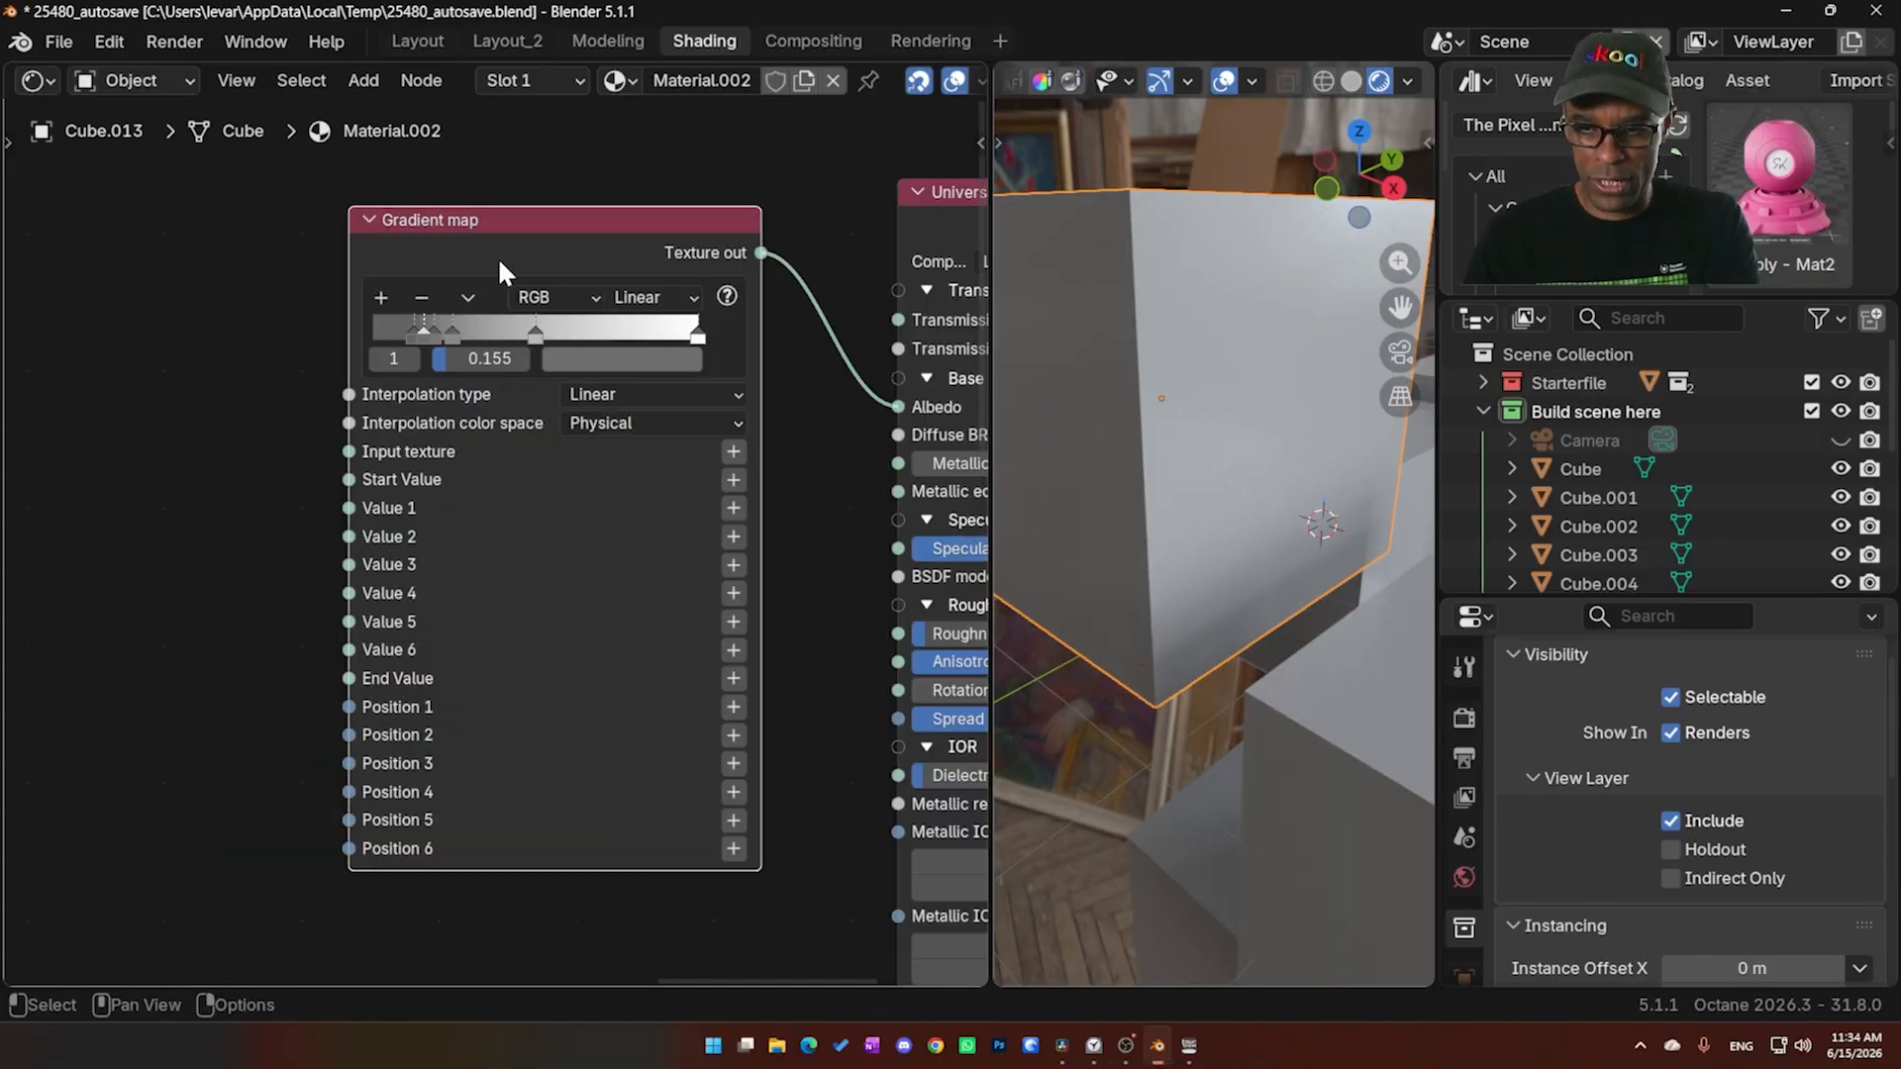
Reset the Gradient map node to its default values
{"action": "key", "text": "BackSpace"}
{"action": "middle_click_drag", "start_coordinate": [208, 476], "coordinate": [215, 475]}
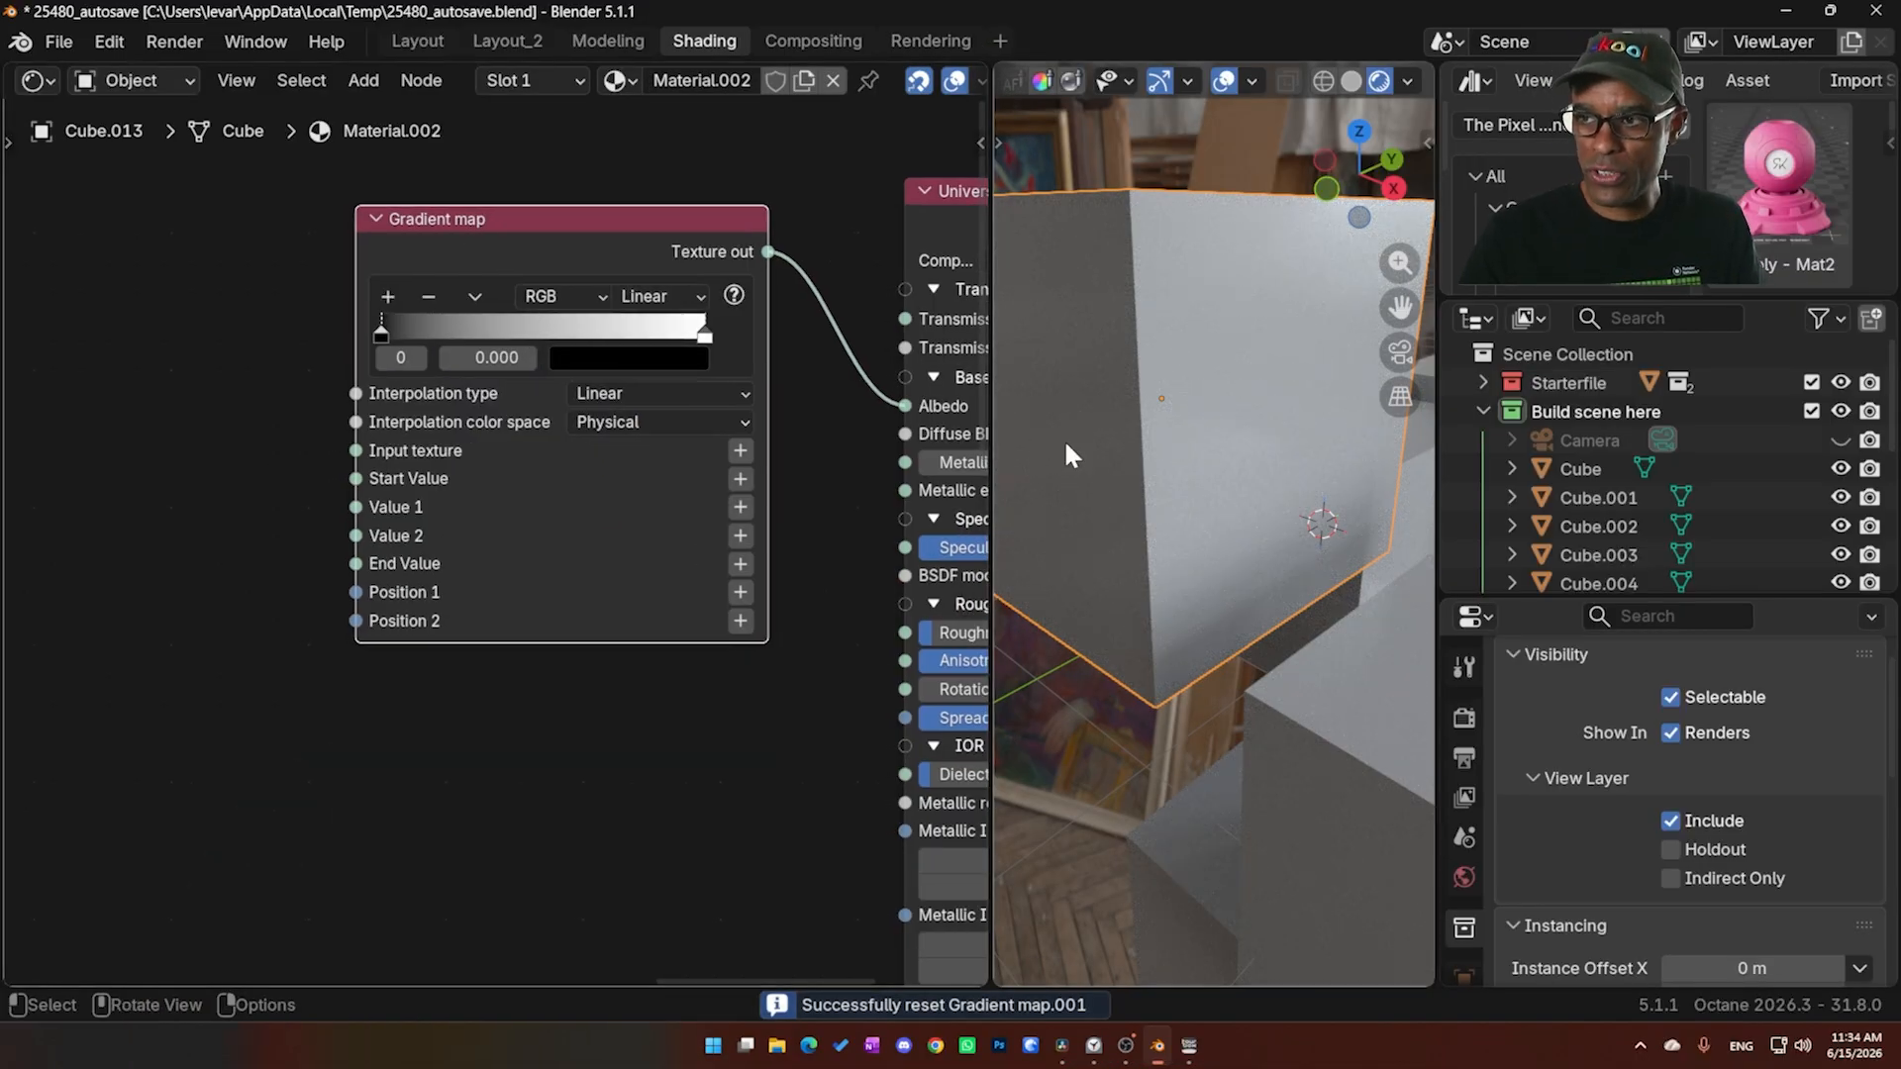
{"action": "middle_click_drag", "start_coordinate": [1065, 439], "coordinate": [1138, 466]}
{"action": "middle_click_drag", "start_coordinate": [387, 591], "coordinate": [491, 588]}
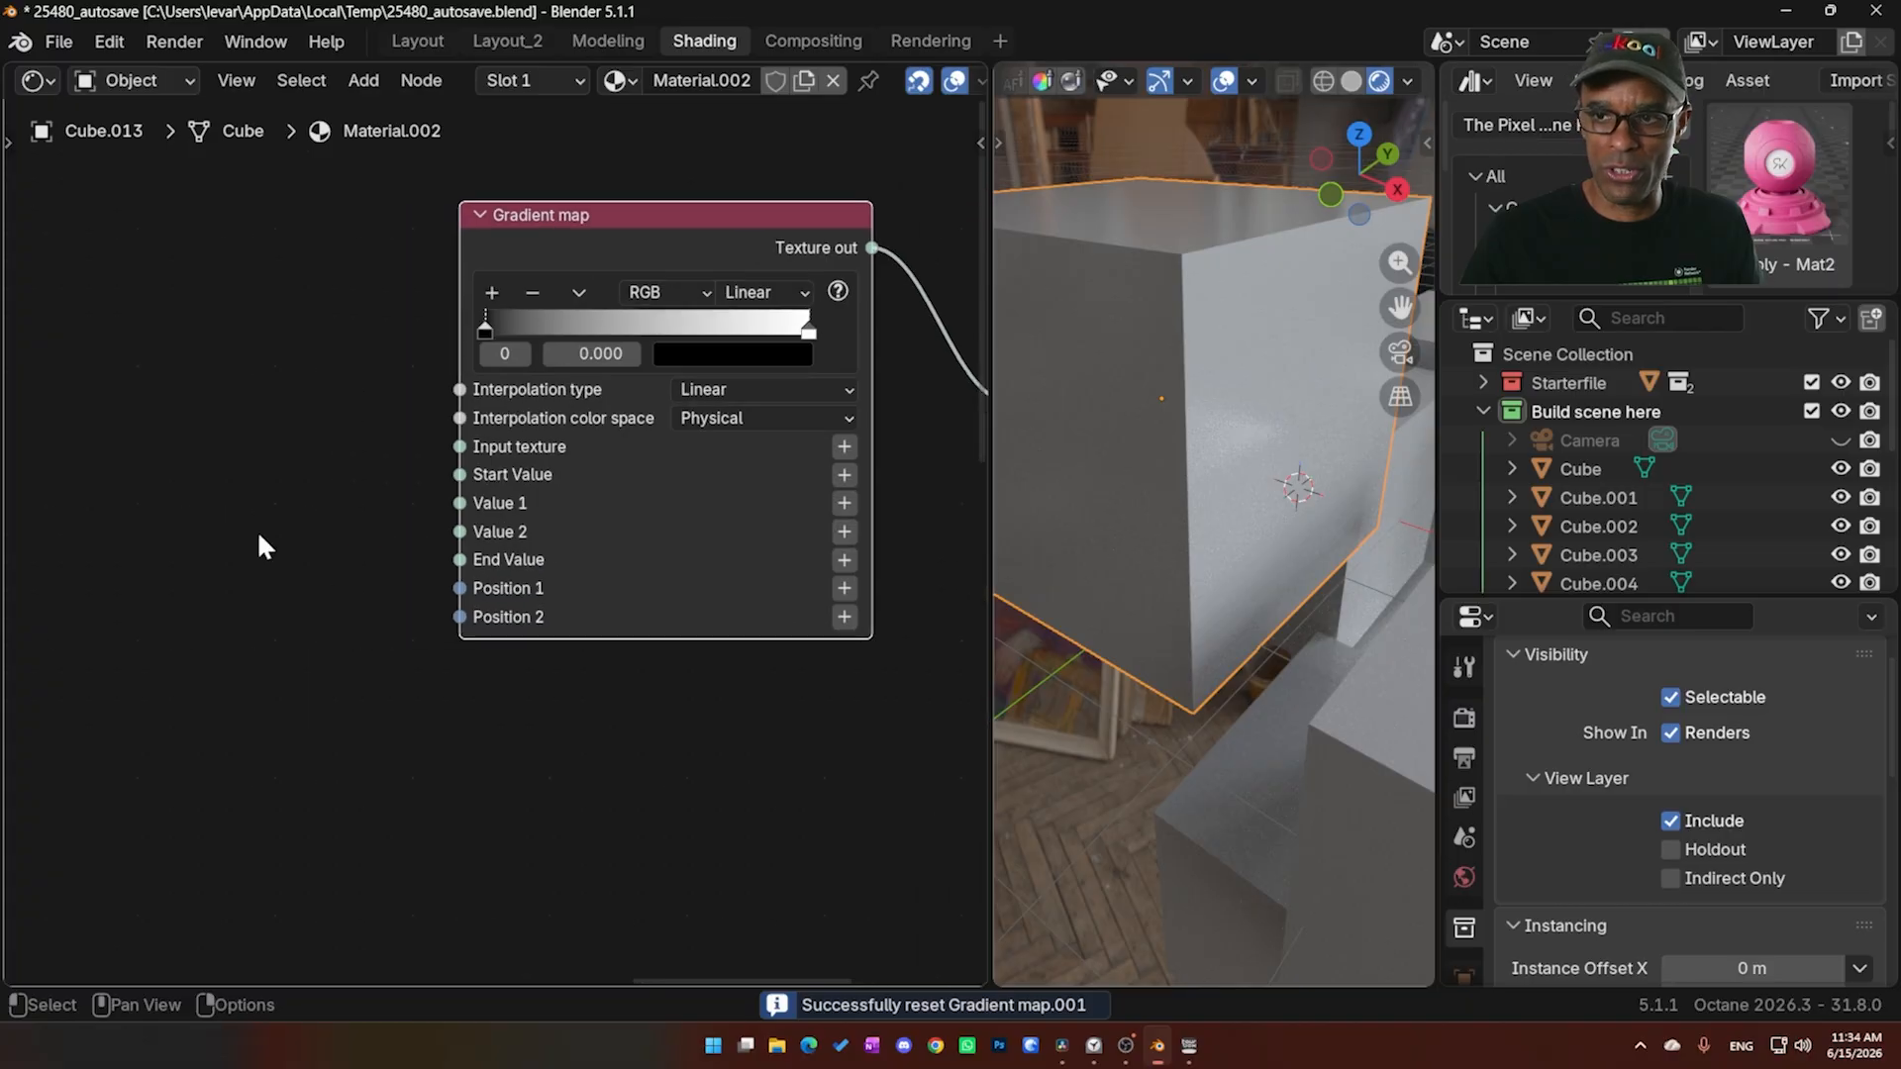
Add an orange RGB color node from the Gradient map's Input texture and leave it disconnected beside the map
{"action": "left_click", "coordinate": [841, 445]}
{"action": "mouse_move", "coordinate": [825, 509]}
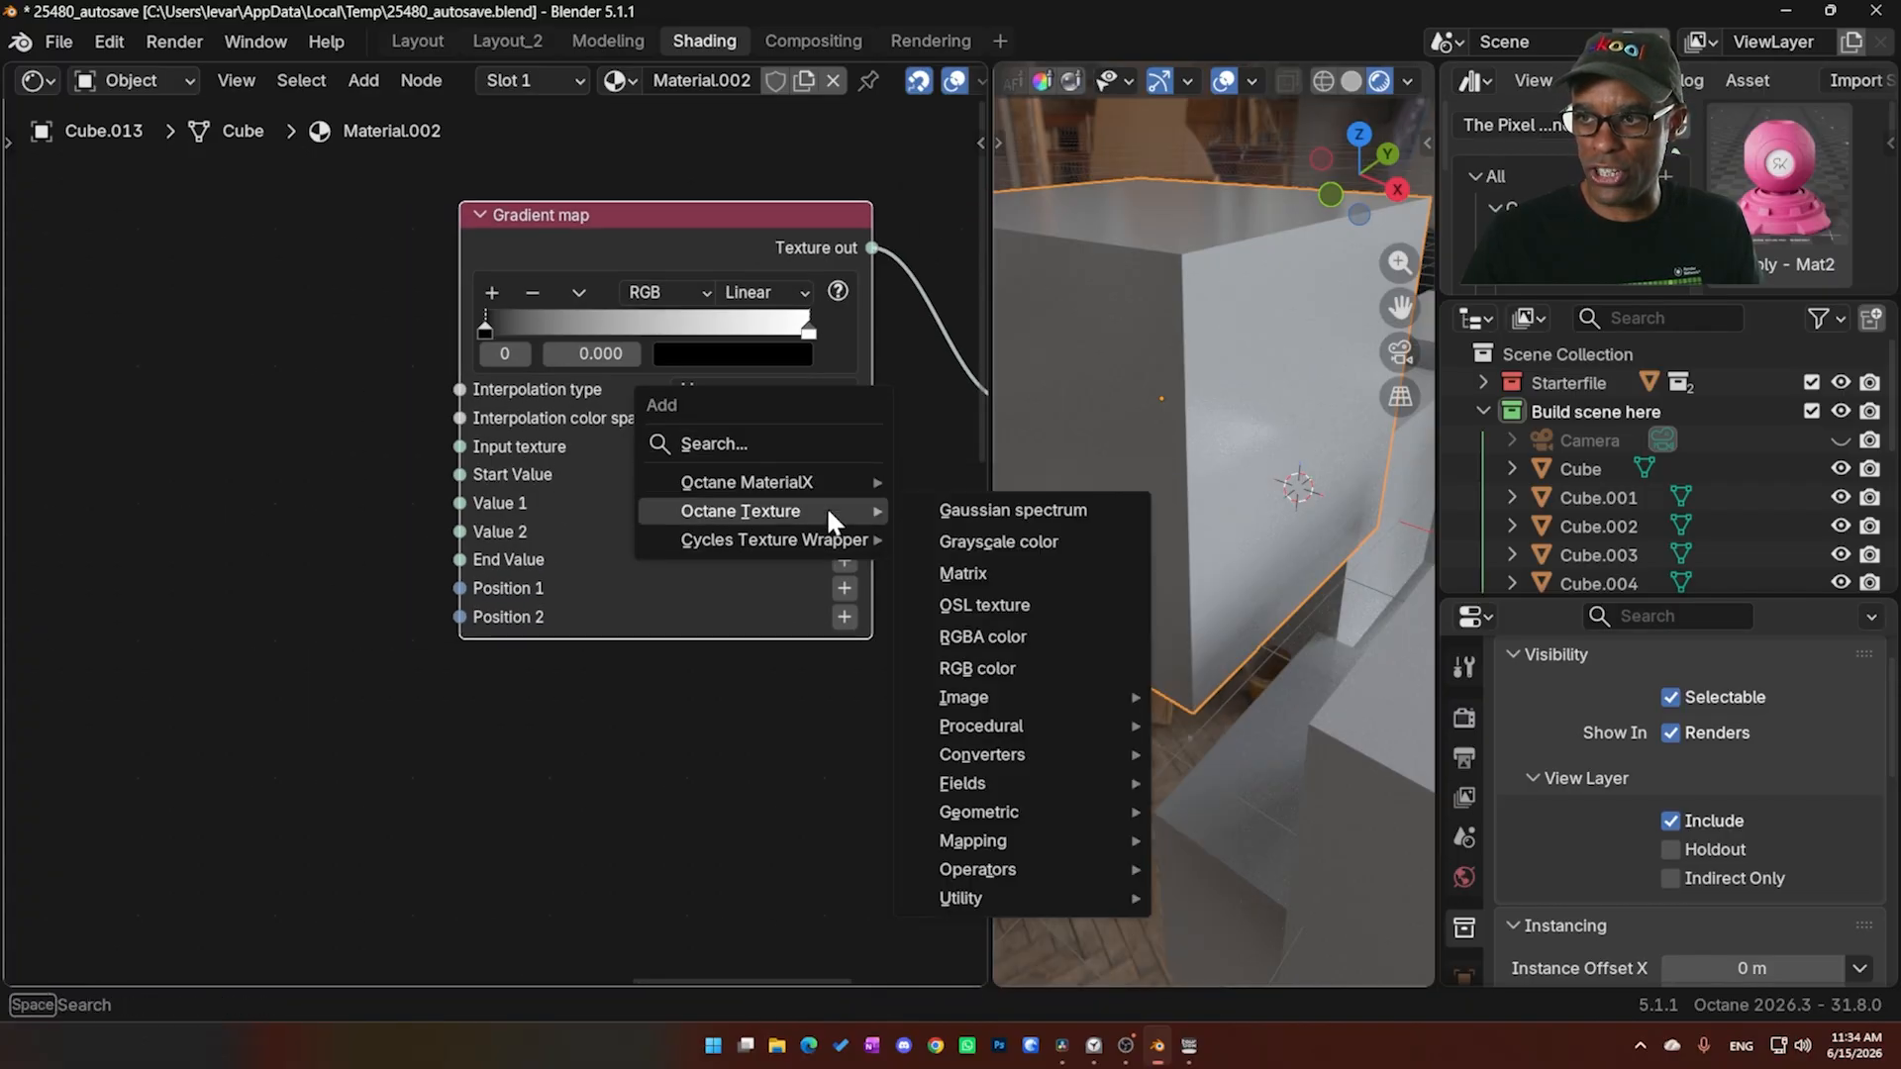
{"action": "left_click", "coordinate": [990, 669]}
{"action": "left_click", "coordinate": [495, 552]}
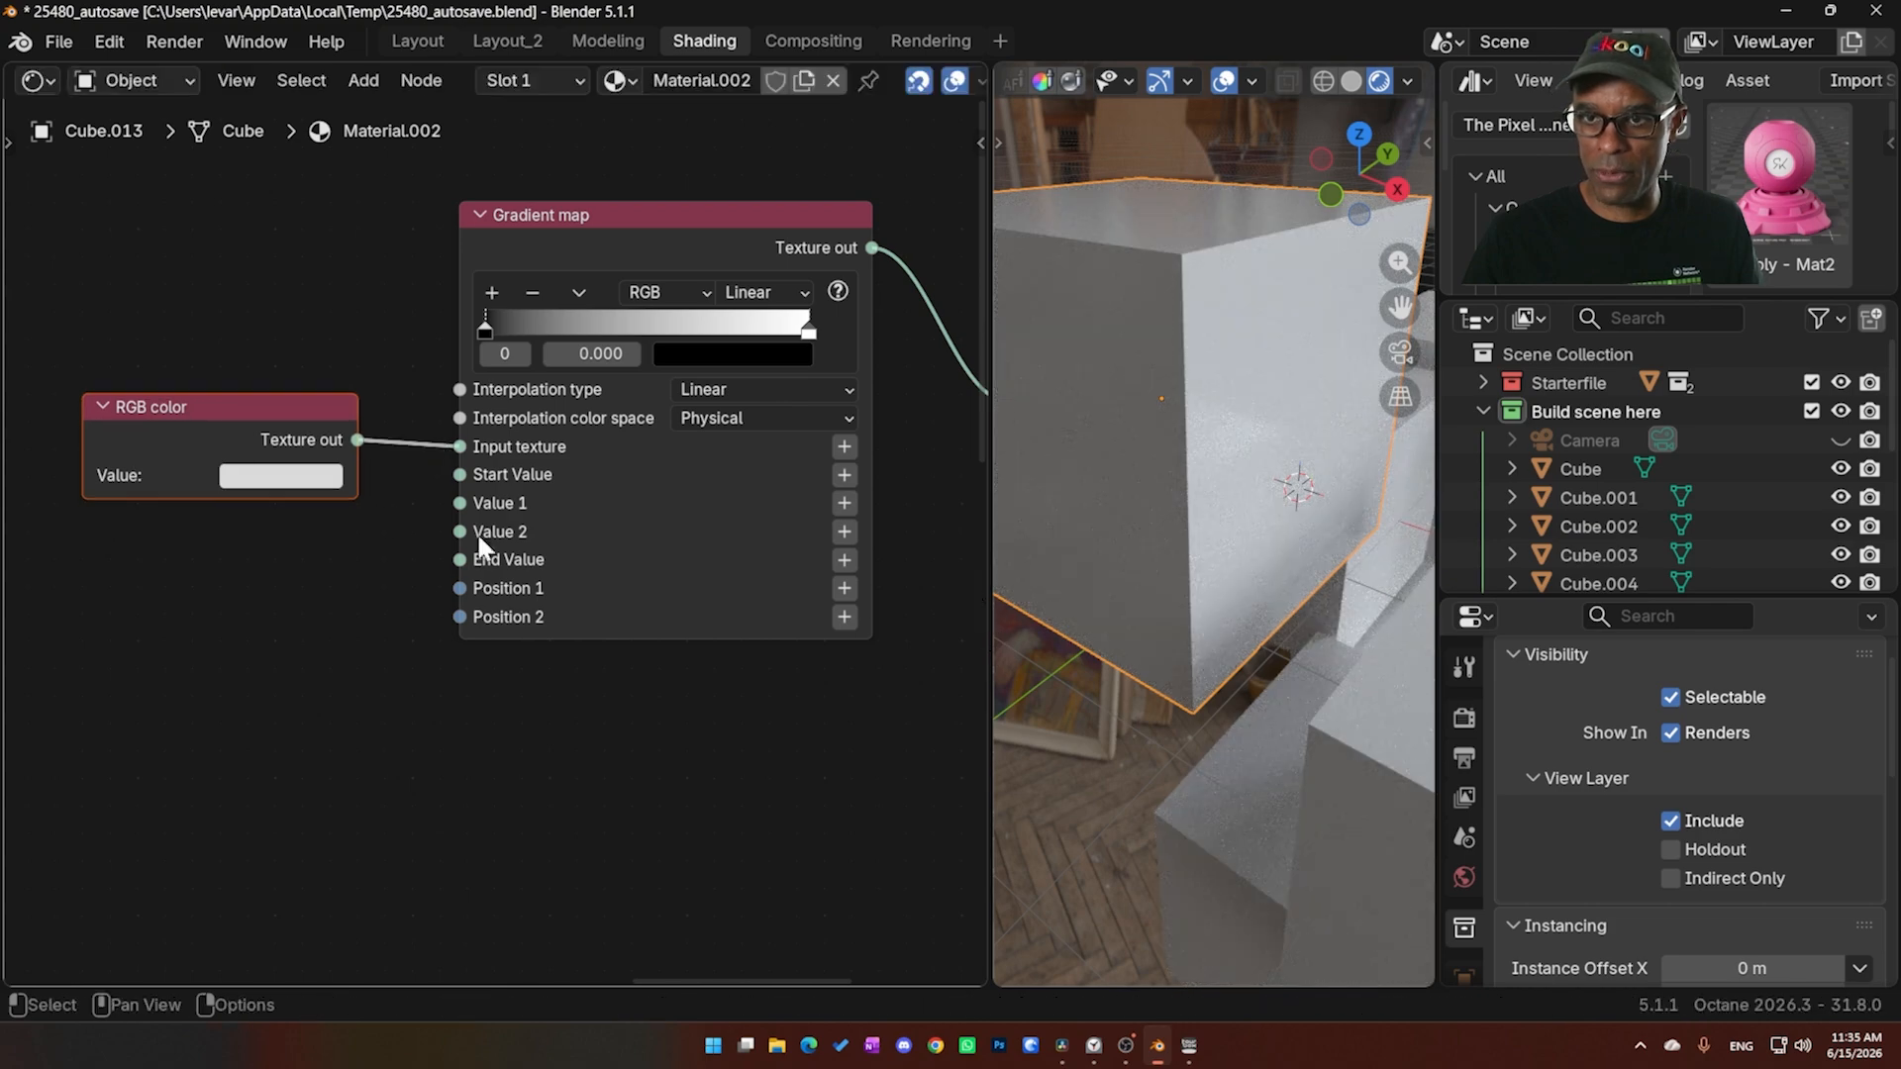
{"action": "left_click", "coordinate": [281, 475]}
{"action": "left_click_drag", "start_coordinate": [376, 609], "coordinate": [283, 702]}
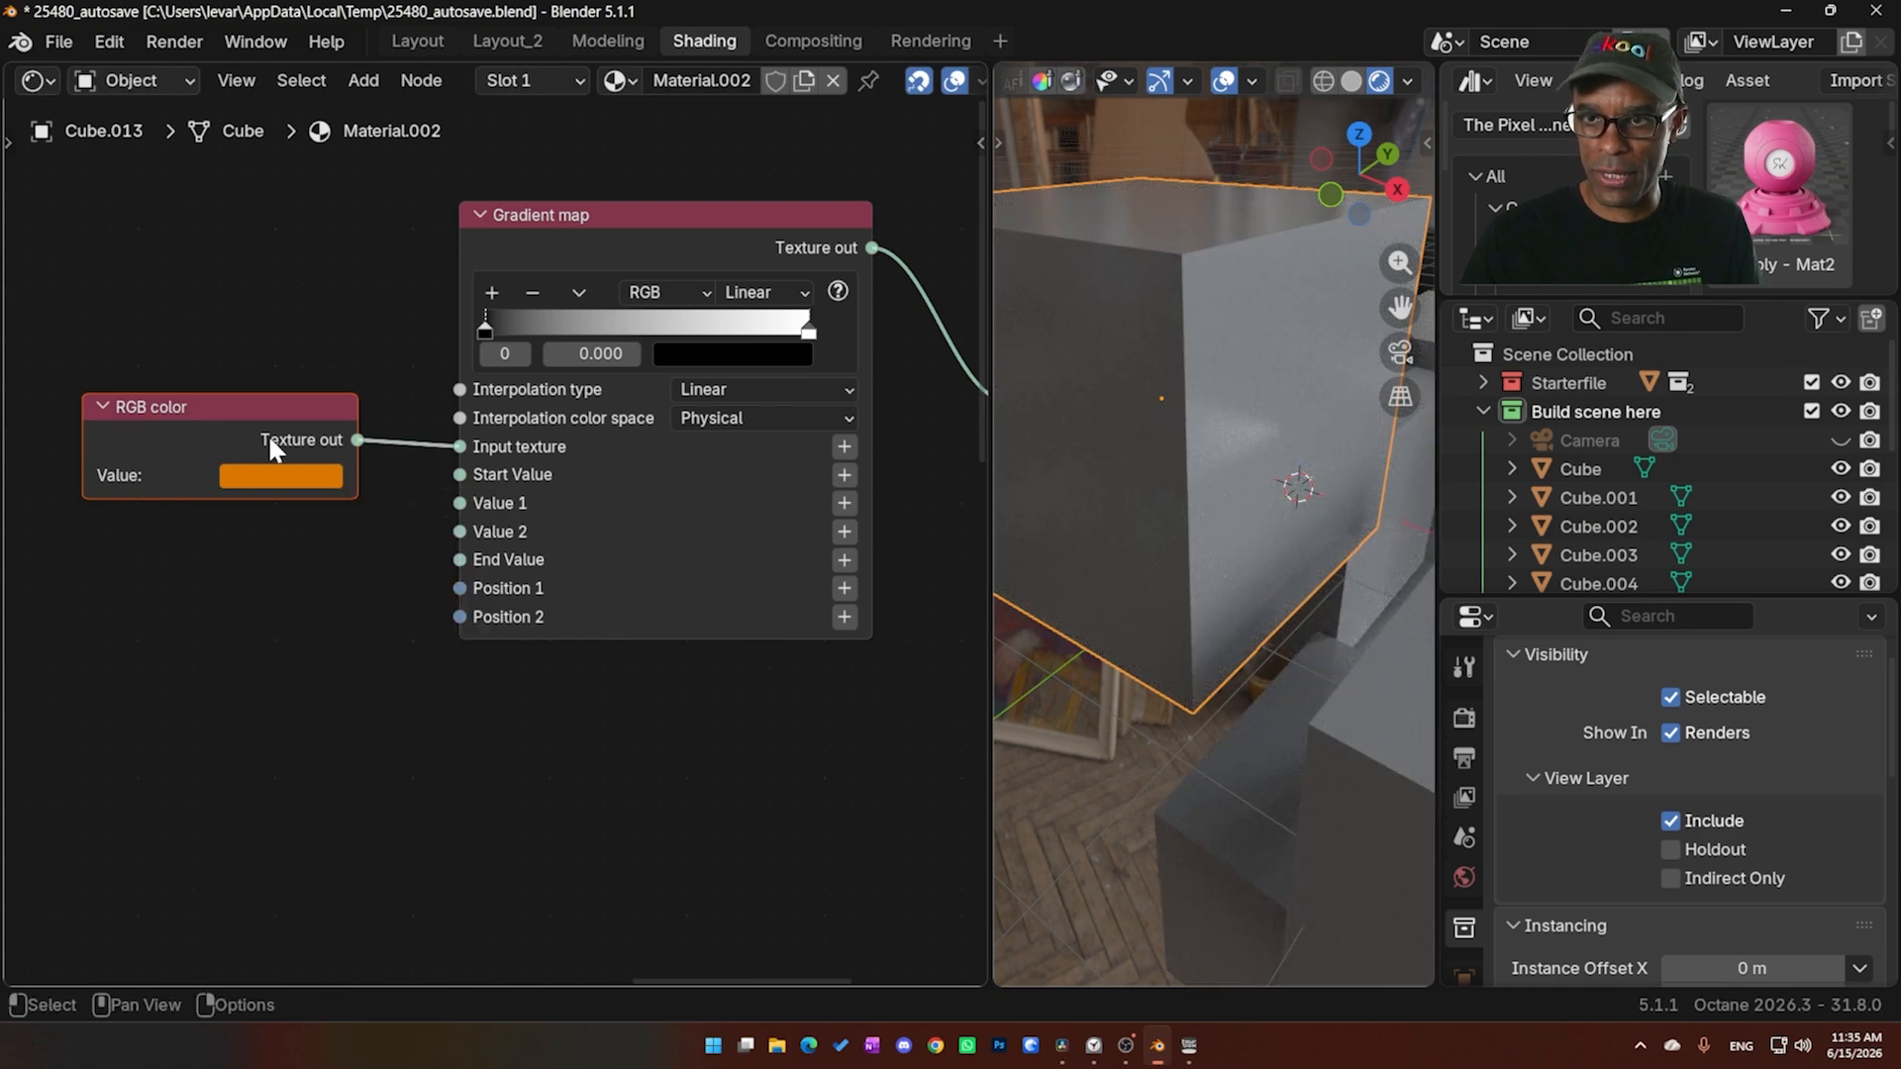
{"action": "left_click_drag", "start_coordinate": [229, 409], "coordinate": [173, 355]}
Colour the Gradient map's first ramp stop bright green and its last stop blue
{"action": "left_click", "coordinate": [715, 346]}
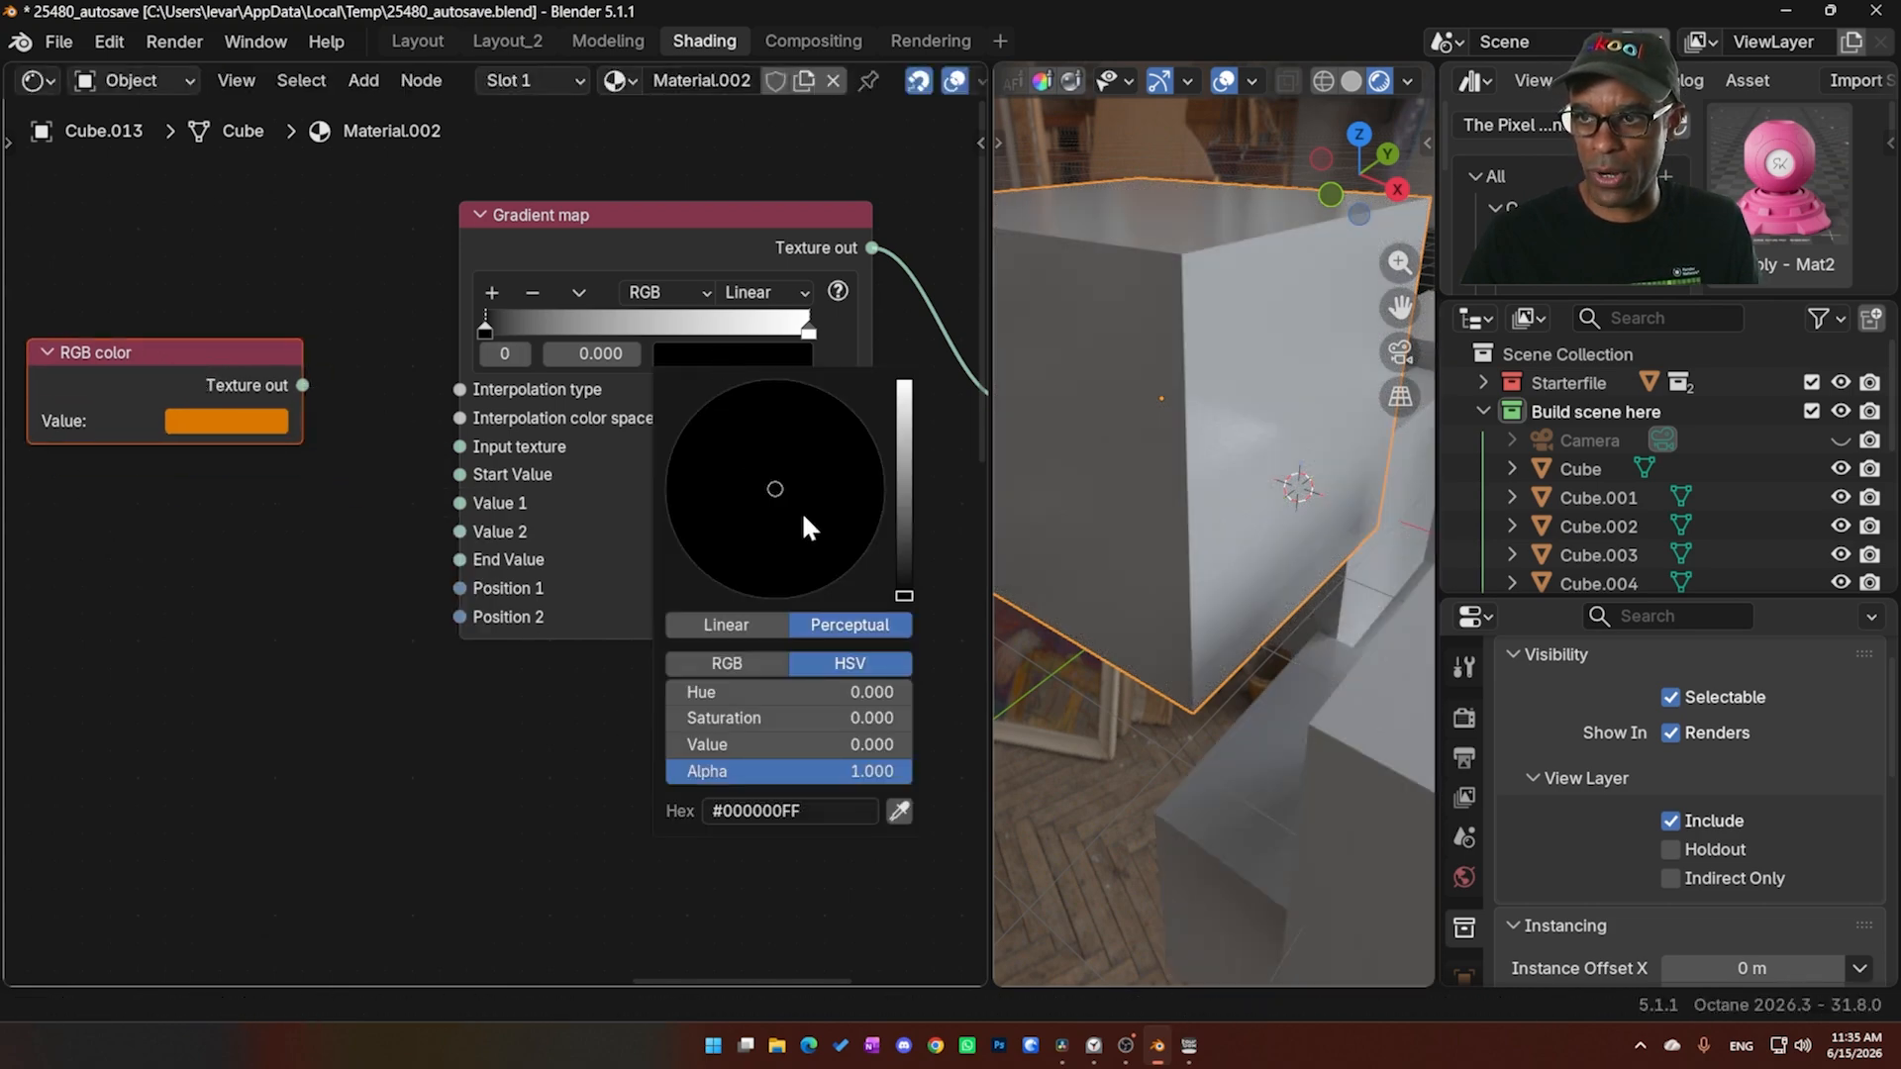
{"action": "left_click_drag", "start_coordinate": [902, 594], "coordinate": [902, 392]}
{"action": "left_click_drag", "start_coordinate": [792, 436], "coordinate": [678, 443]}
{"action": "left_click", "coordinate": [815, 327]}
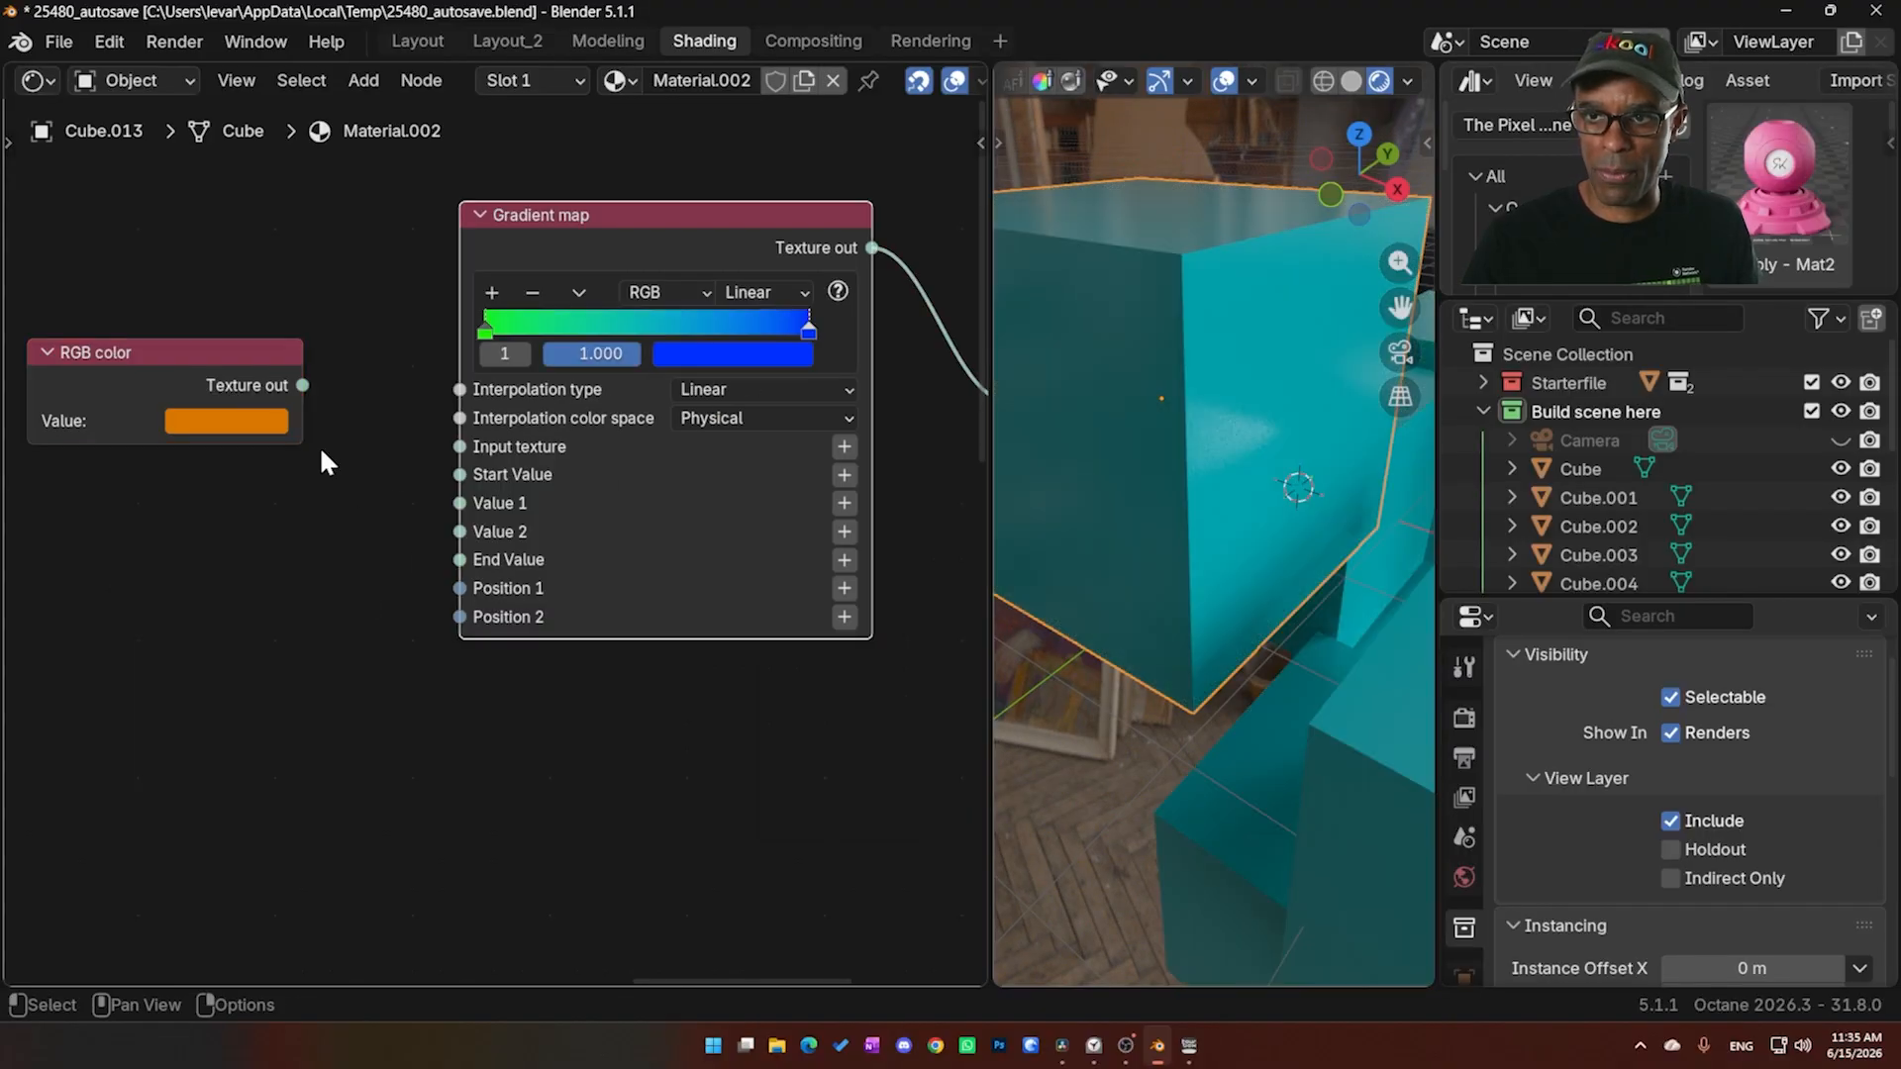
Move the RGB color node up and feed a new Noise texture into the Gradient map's Input texture
{"action": "left_click_drag", "start_coordinate": [177, 384], "coordinate": [264, 235]}
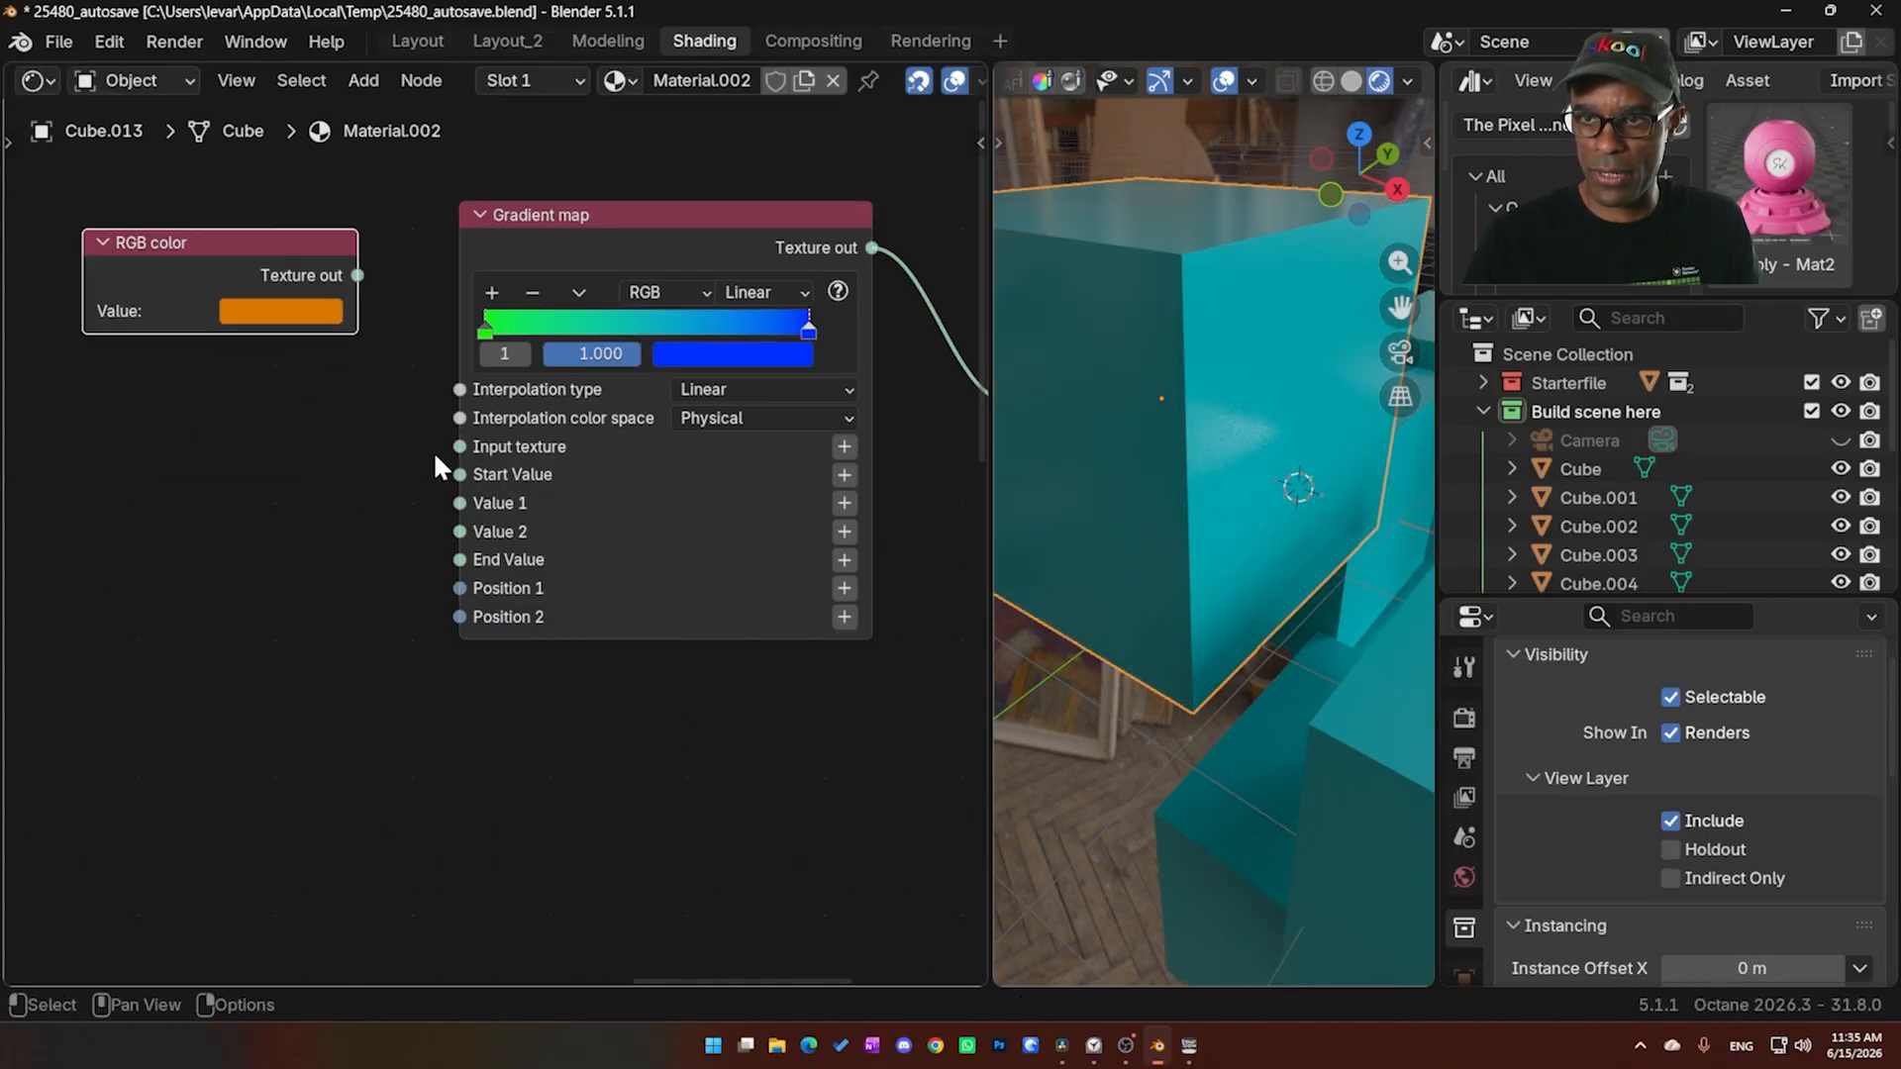
{"action": "left_click", "coordinate": [843, 447]}
{"action": "mouse_move", "coordinate": [848, 448]}
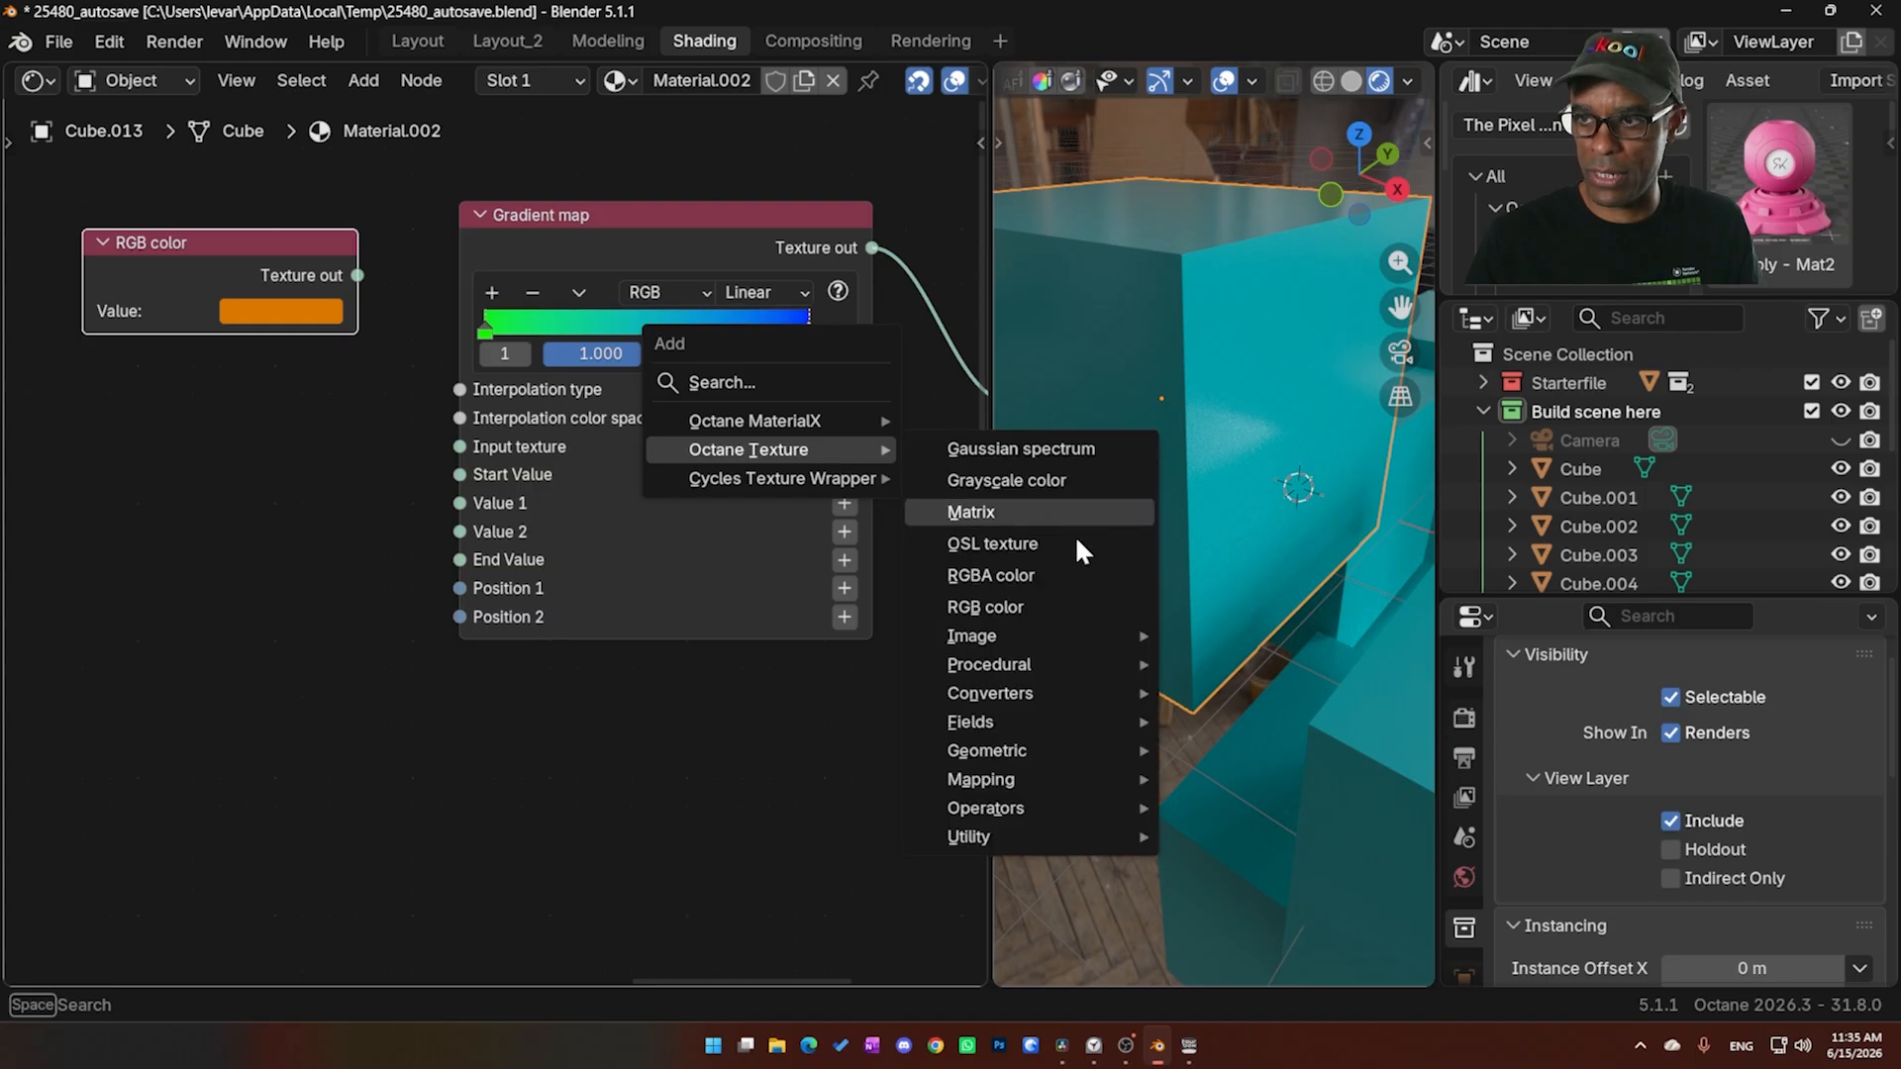
{"action": "mouse_move", "coordinate": [1043, 810]}
{"action": "mouse_move", "coordinate": [990, 664]}
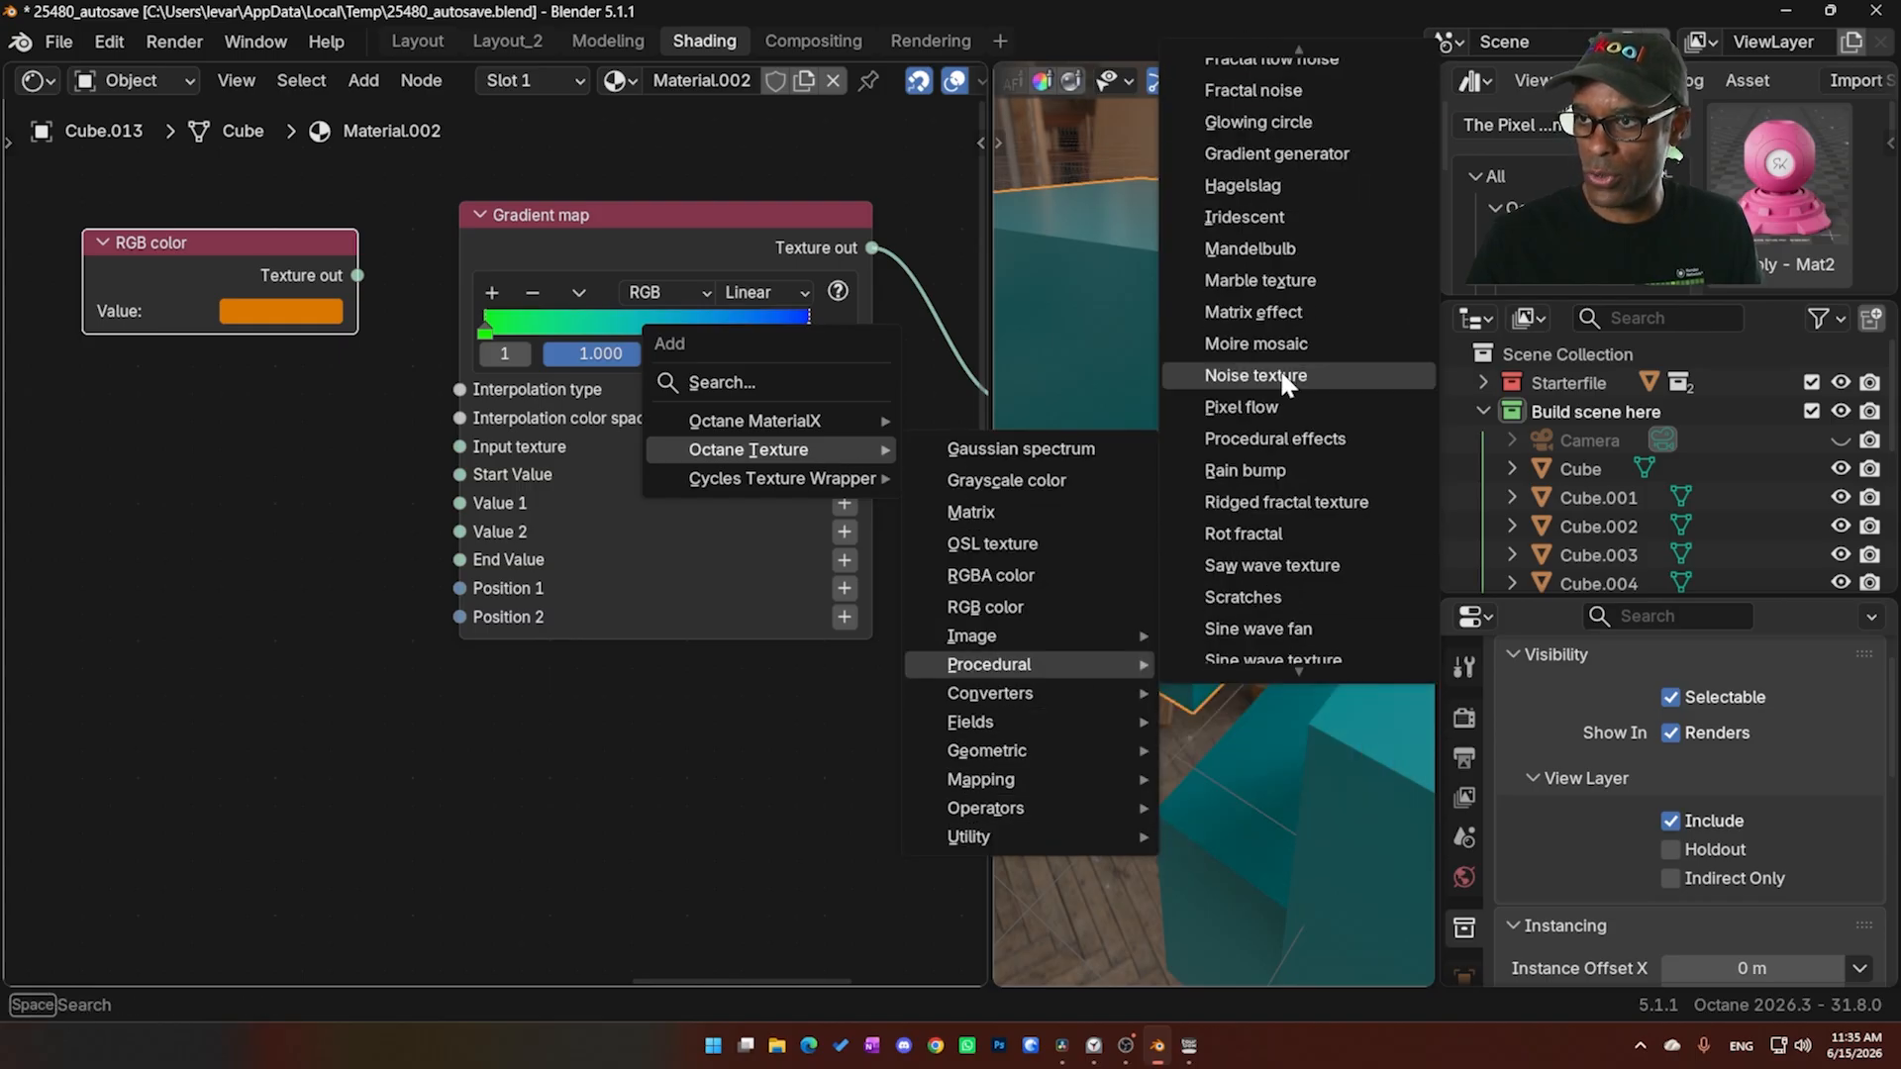
{"action": "left_click", "coordinate": [1278, 370]}
{"action": "left_click", "coordinate": [125, 447]}
{"action": "left_click_drag", "start_coordinate": [124, 447], "coordinate": [289, 445]}
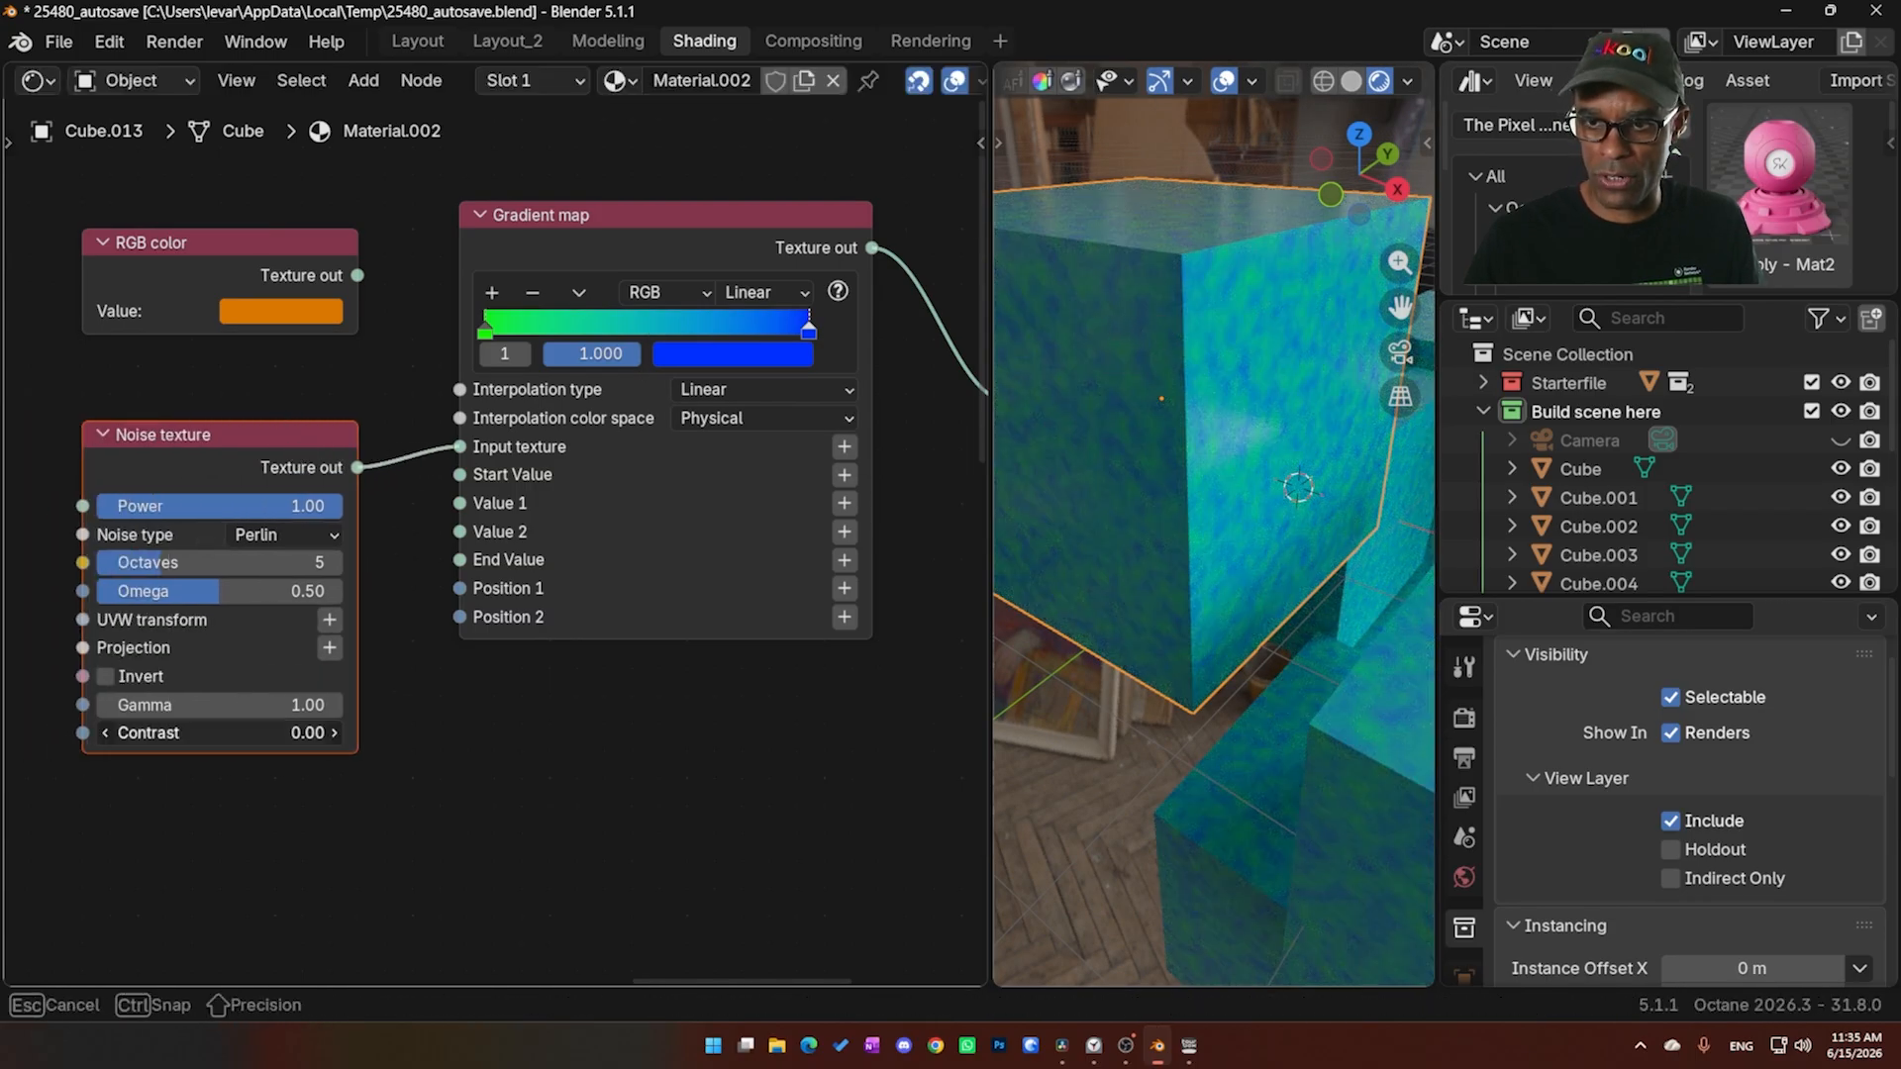
Set the Noise texture's Contrast to 50 and its Gamma to 1.03
{"action": "left_click", "coordinate": [272, 733]}
{"action": "type", "text": "50"}
{"action": "key", "text": "Return"}
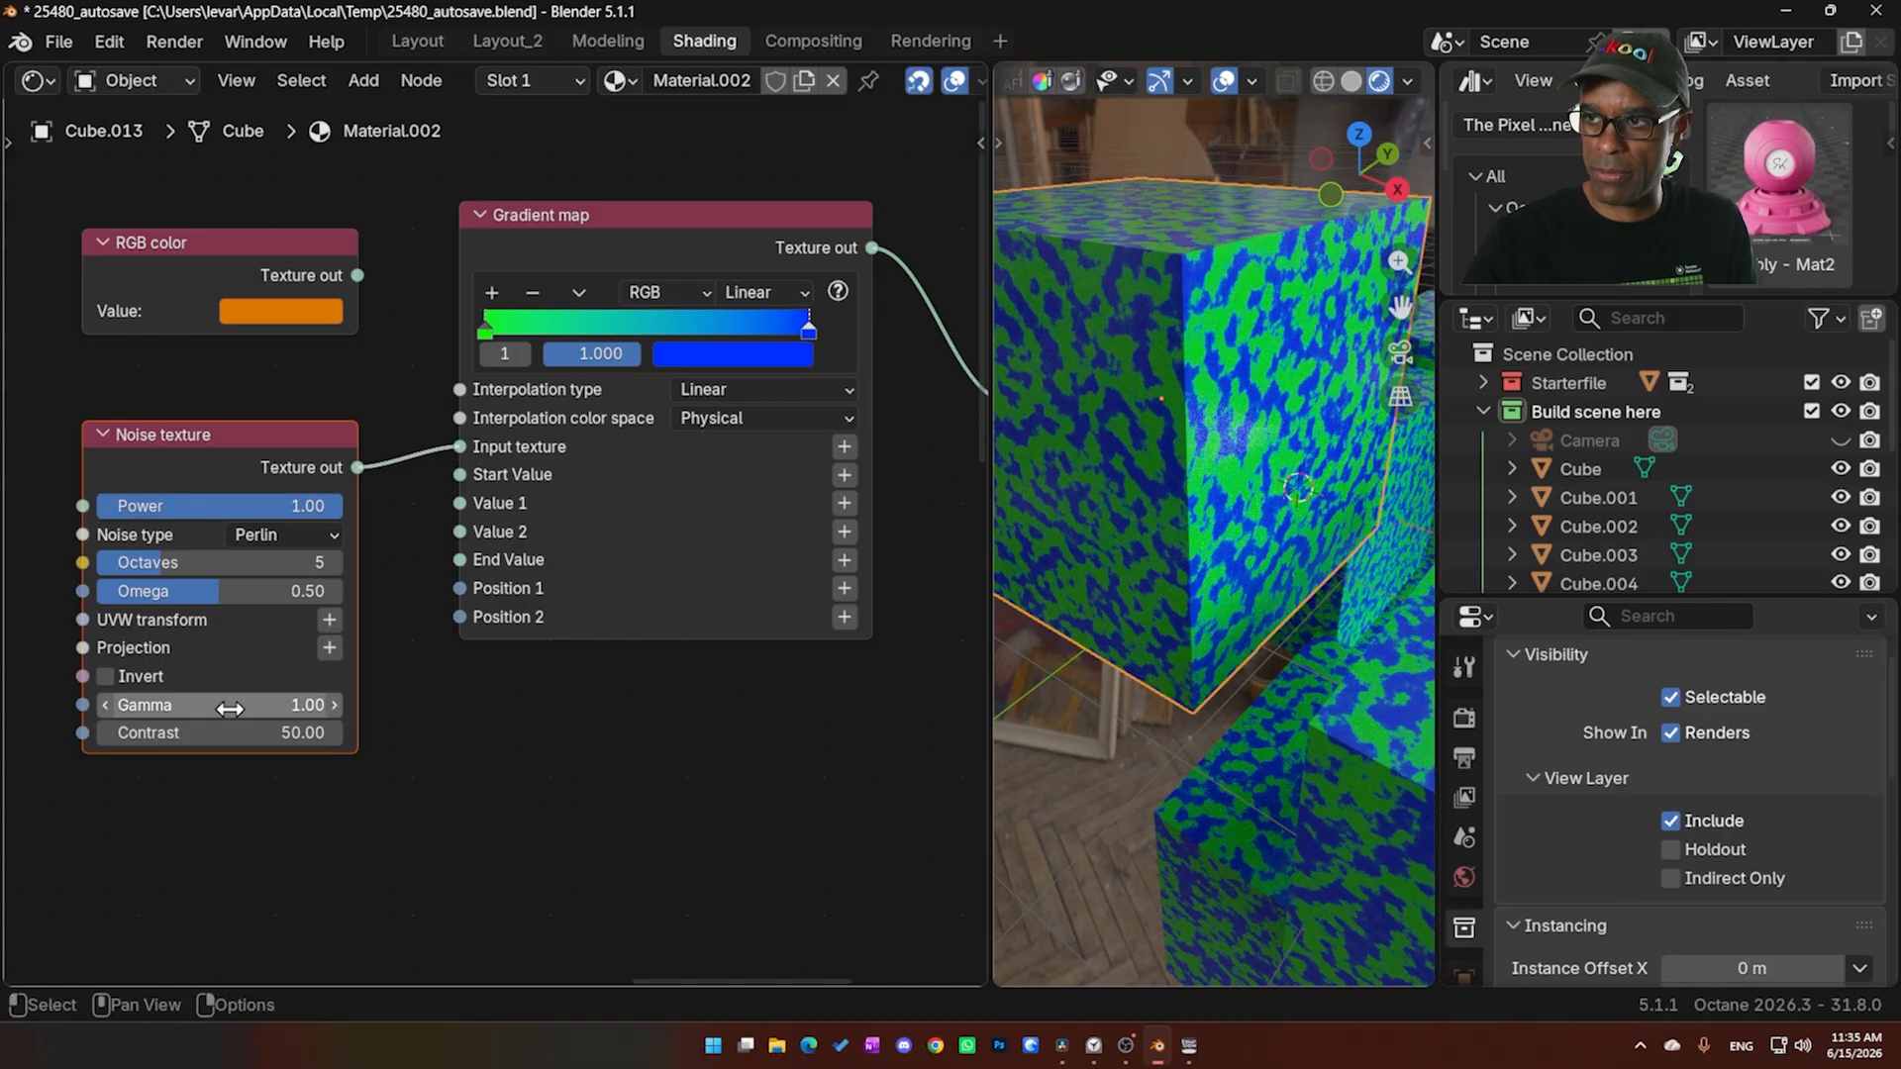
{"action": "mouse_move", "coordinate": [232, 705]}
{"action": "left_mouse_down"}
{"action": "mouse_move", "coordinate": [259, 705]}
{"action": "mouse_move", "coordinate": [238, 705]}
{"action": "left_mouse_up"}
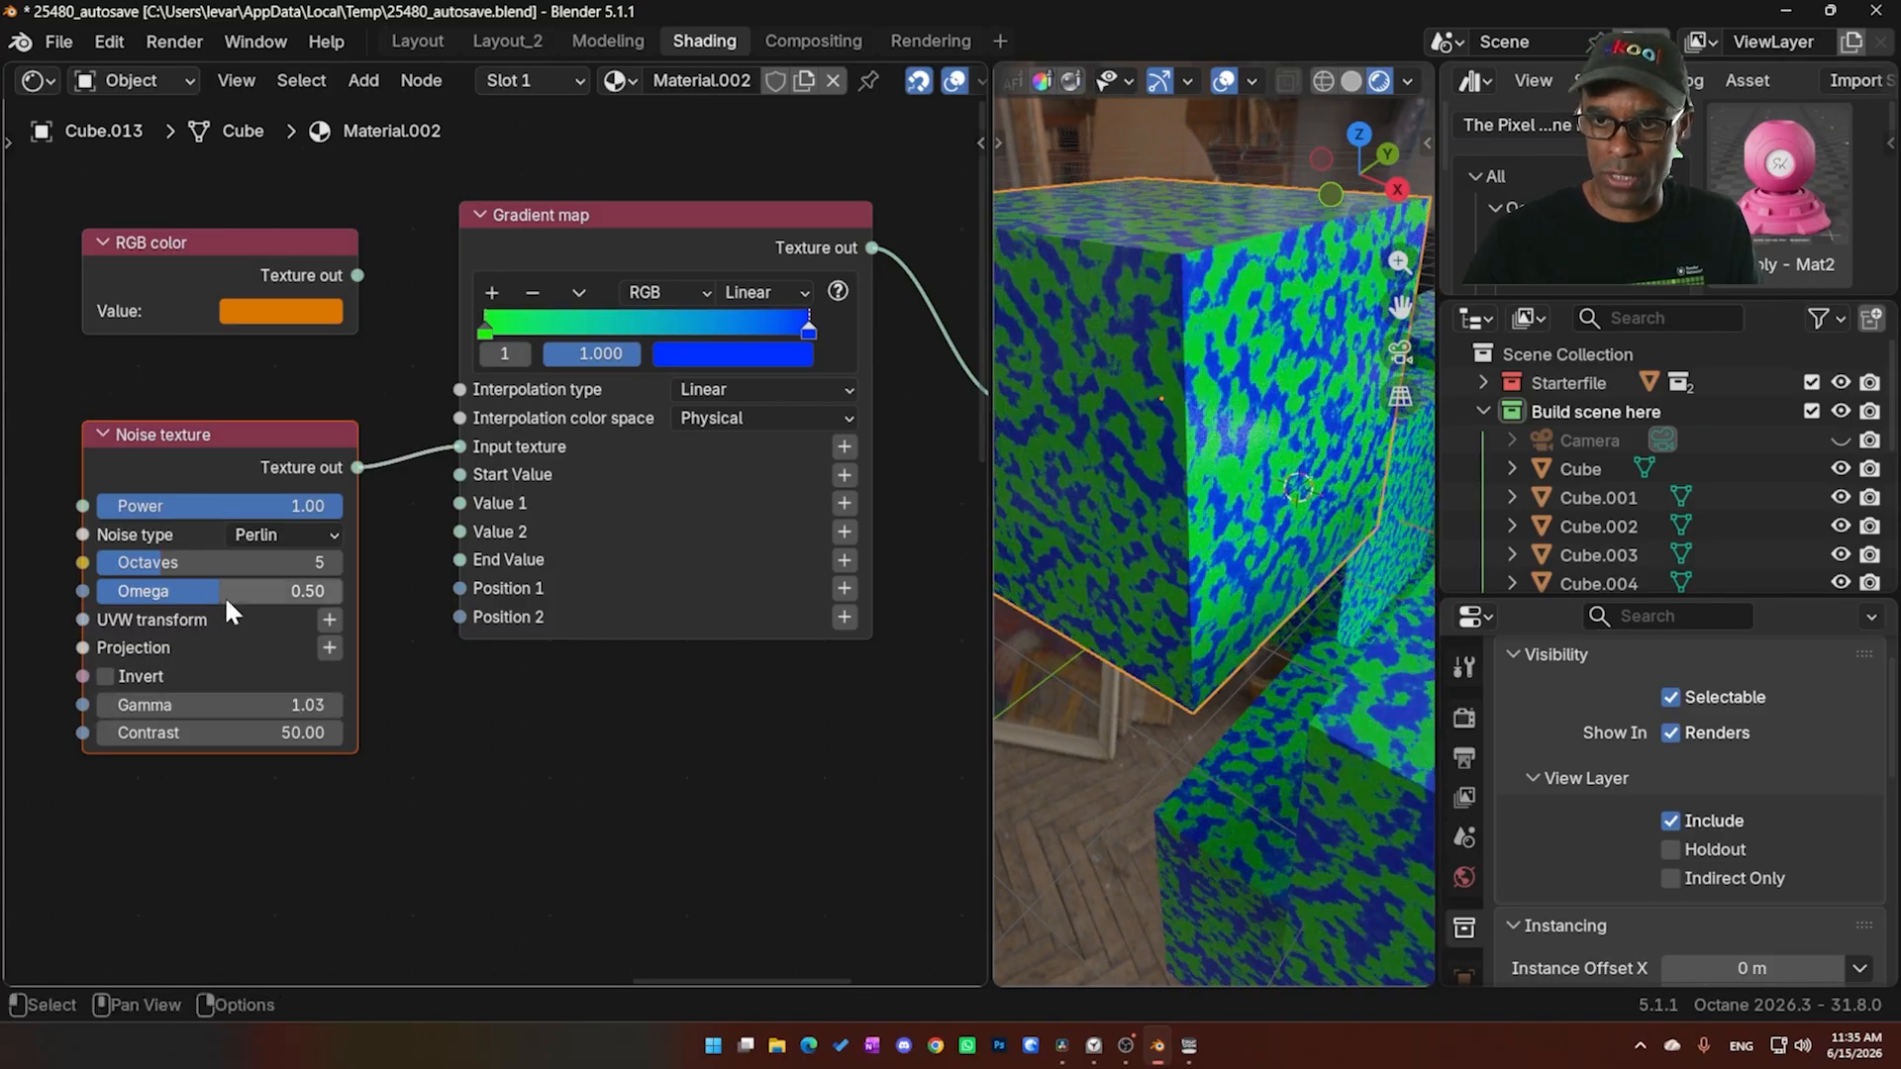
Arrange the RGB color node below the Noise texture and connect it to the Gradient map's Start Value
{"action": "left_click_drag", "start_coordinate": [236, 477], "coordinate": [213, 421]}
{"action": "middle_click_drag", "start_coordinate": [420, 465], "coordinate": [420, 463]}
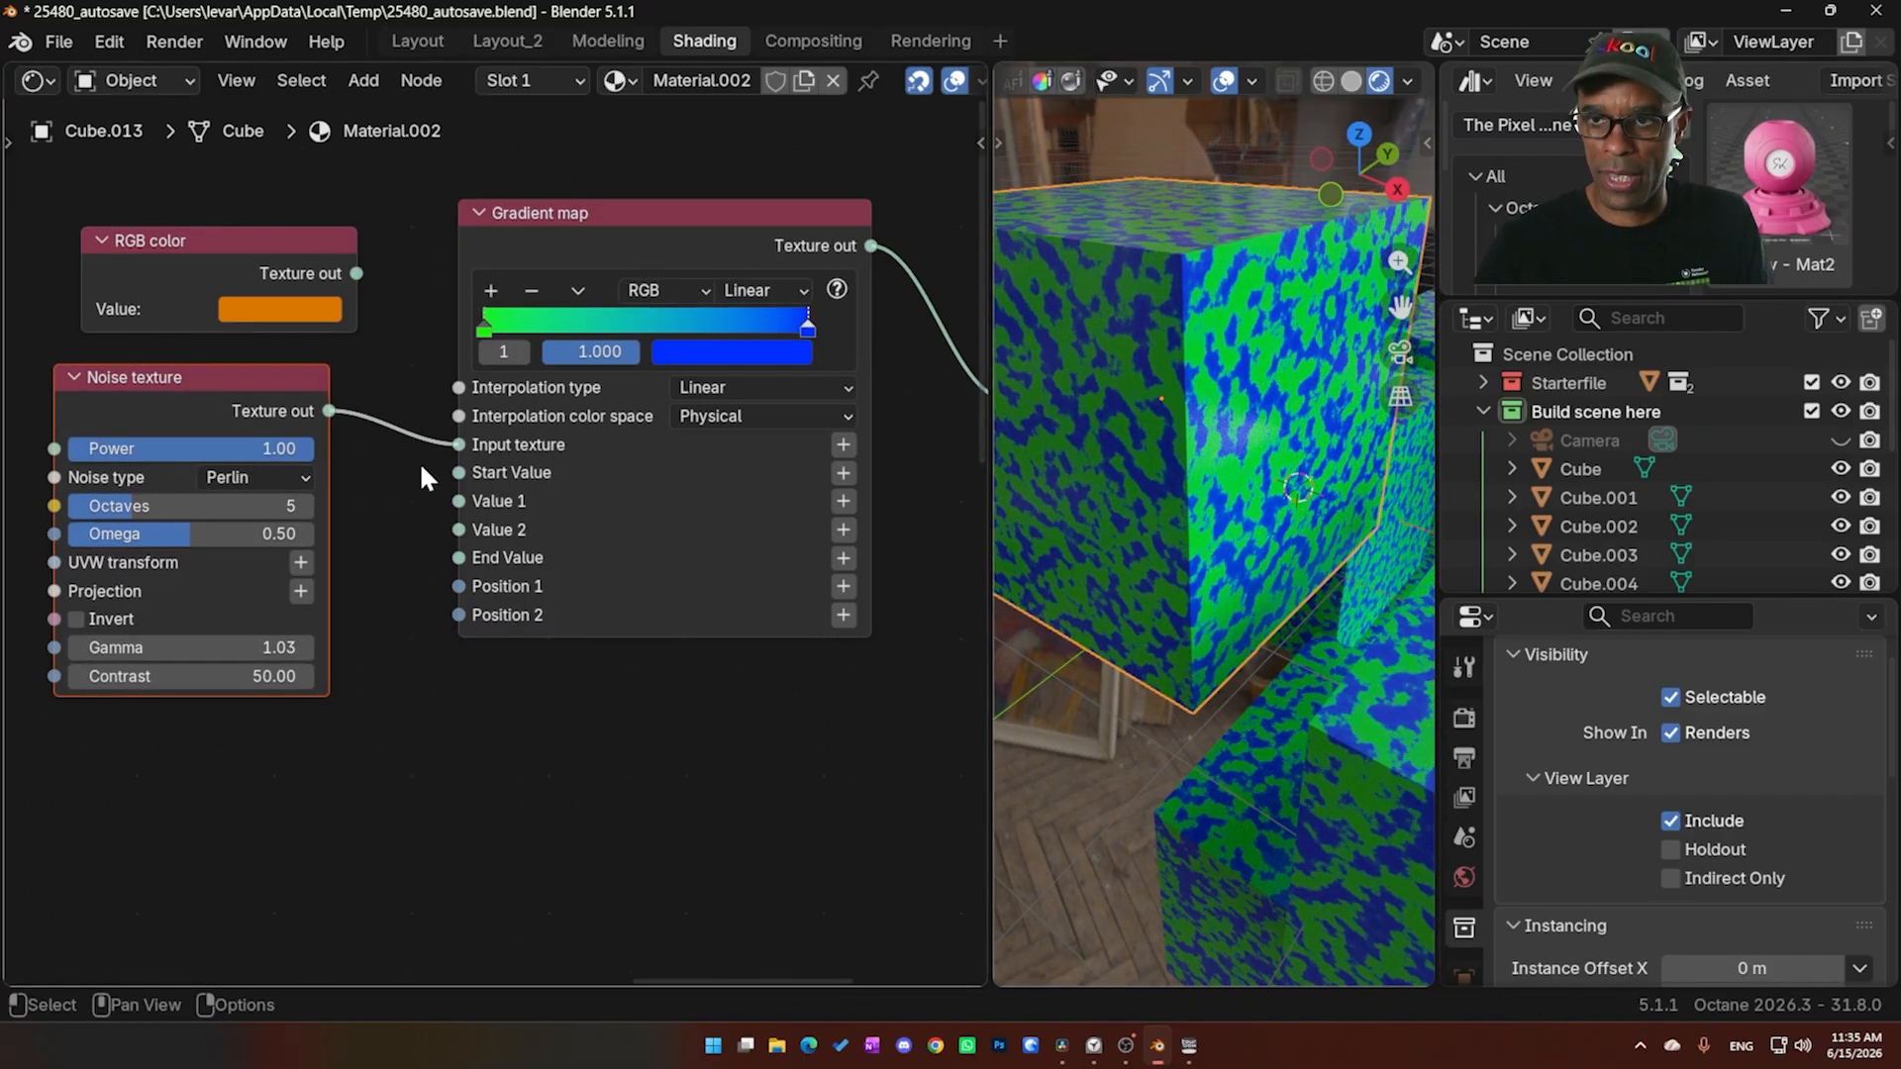
{"action": "left_click_drag", "start_coordinate": [253, 265], "coordinate": [444, 475]}
{"action": "left_click", "coordinate": [229, 794]}
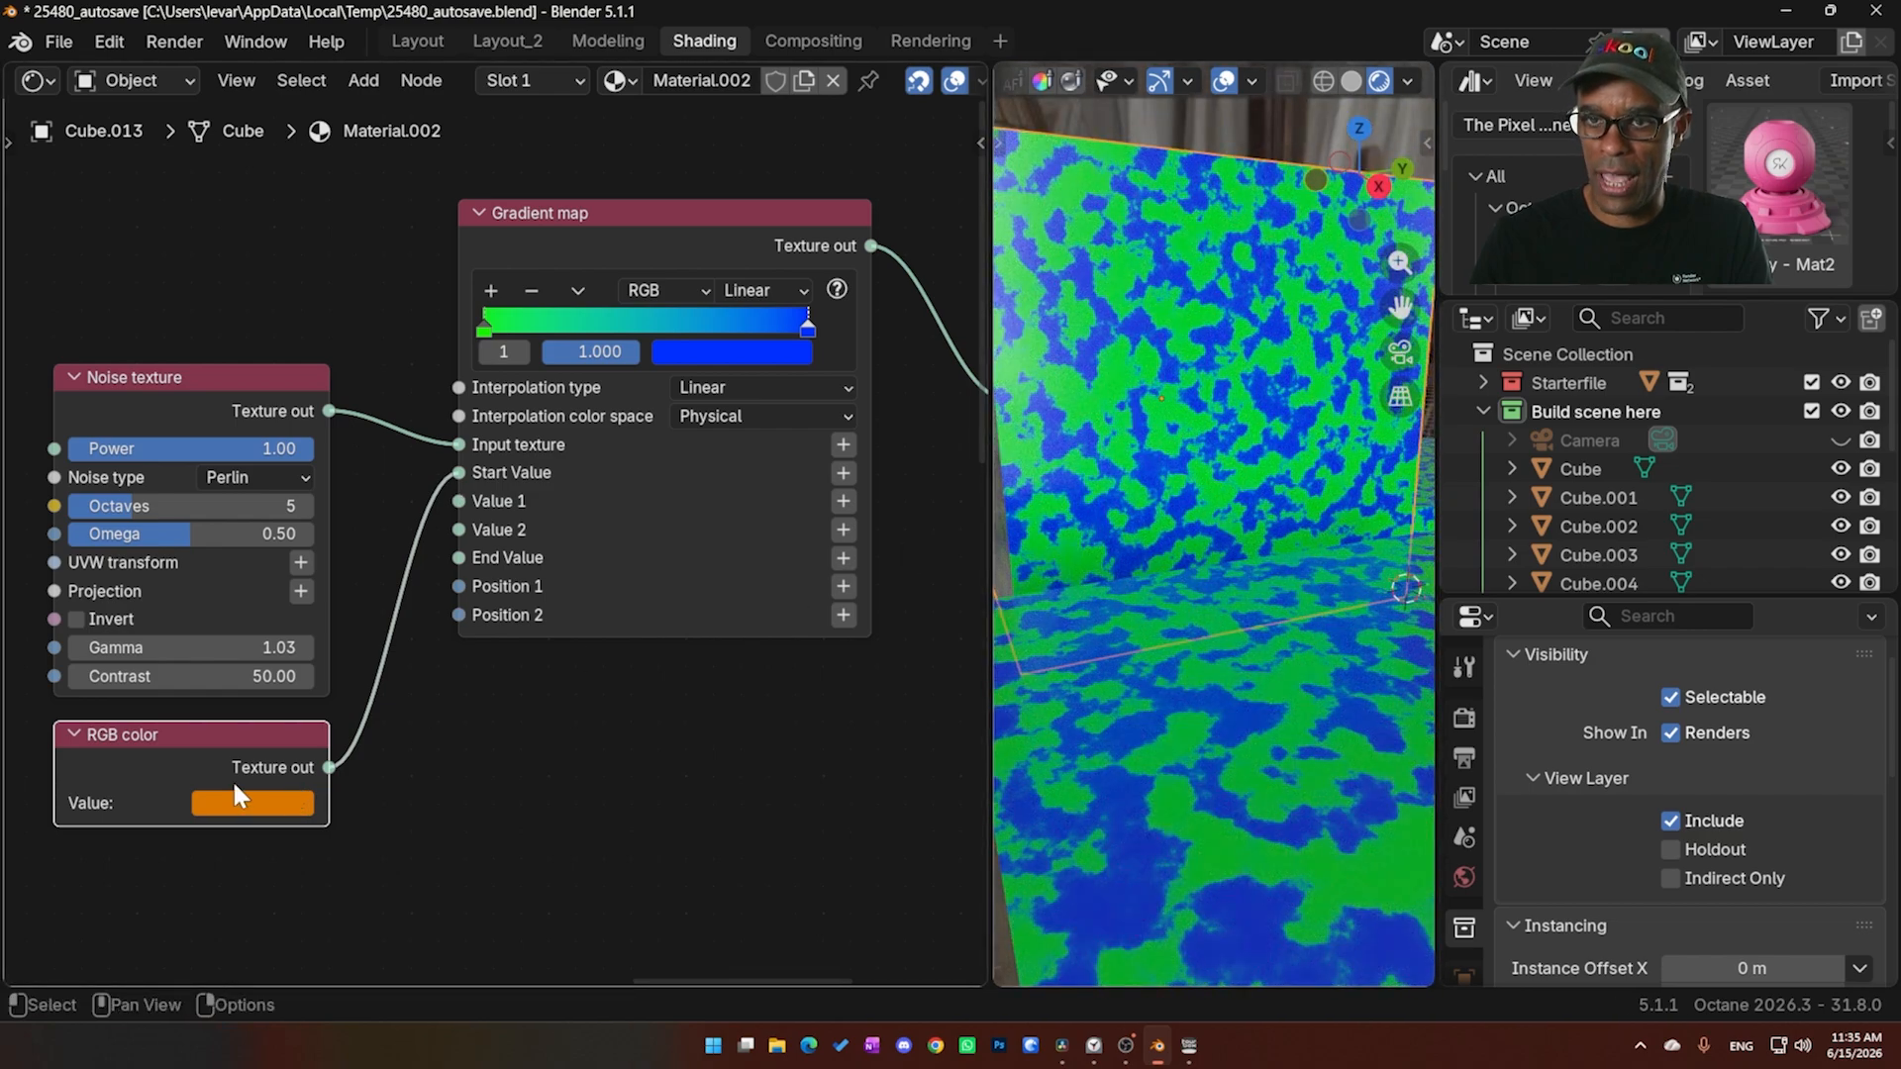
Move the RGB color link to Value 1 and on to Value 2, and desaturate its orange to near-white
{"action": "left_click_drag", "start_coordinate": [457, 473], "coordinate": [445, 495]}
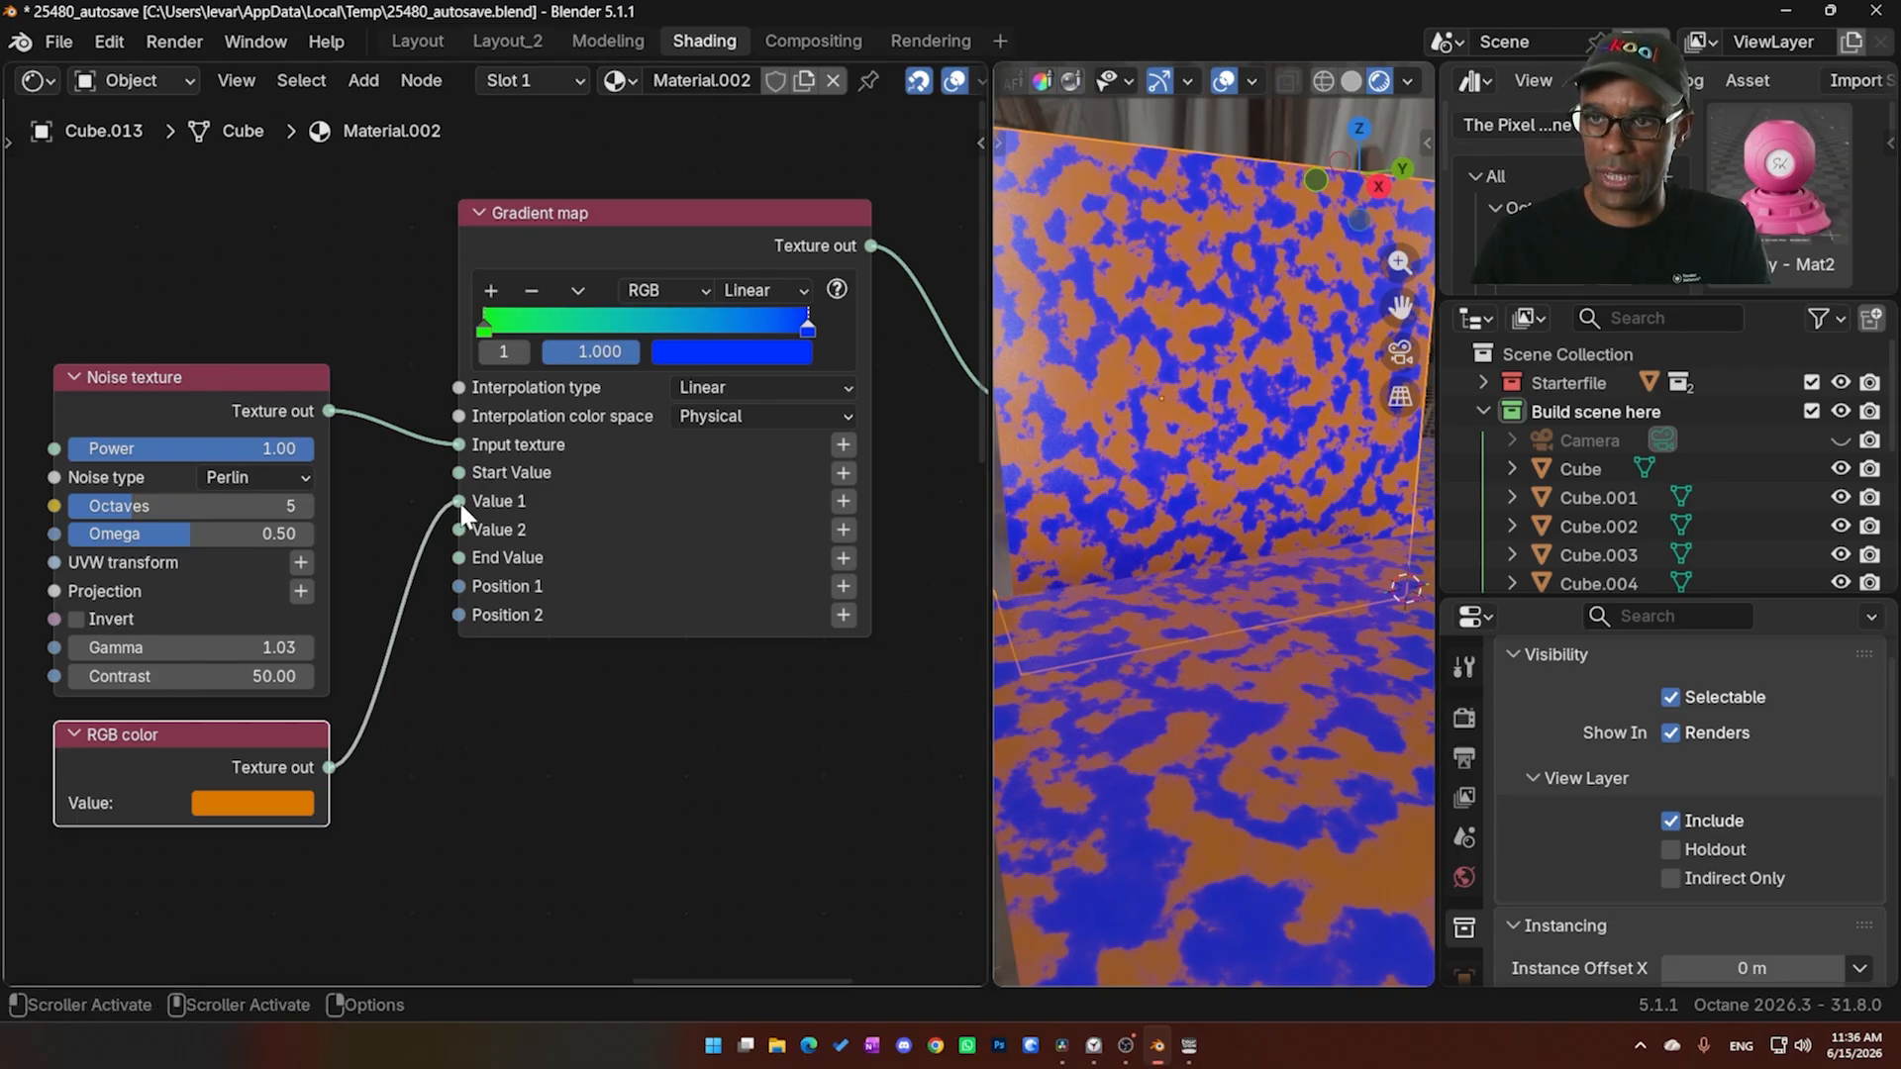
{"action": "mouse_move", "coordinate": [462, 507]}
{"action": "left_mouse_down"}
{"action": "mouse_move", "coordinate": [405, 509]}
{"action": "mouse_move", "coordinate": [440, 527]}
{"action": "left_mouse_up"}
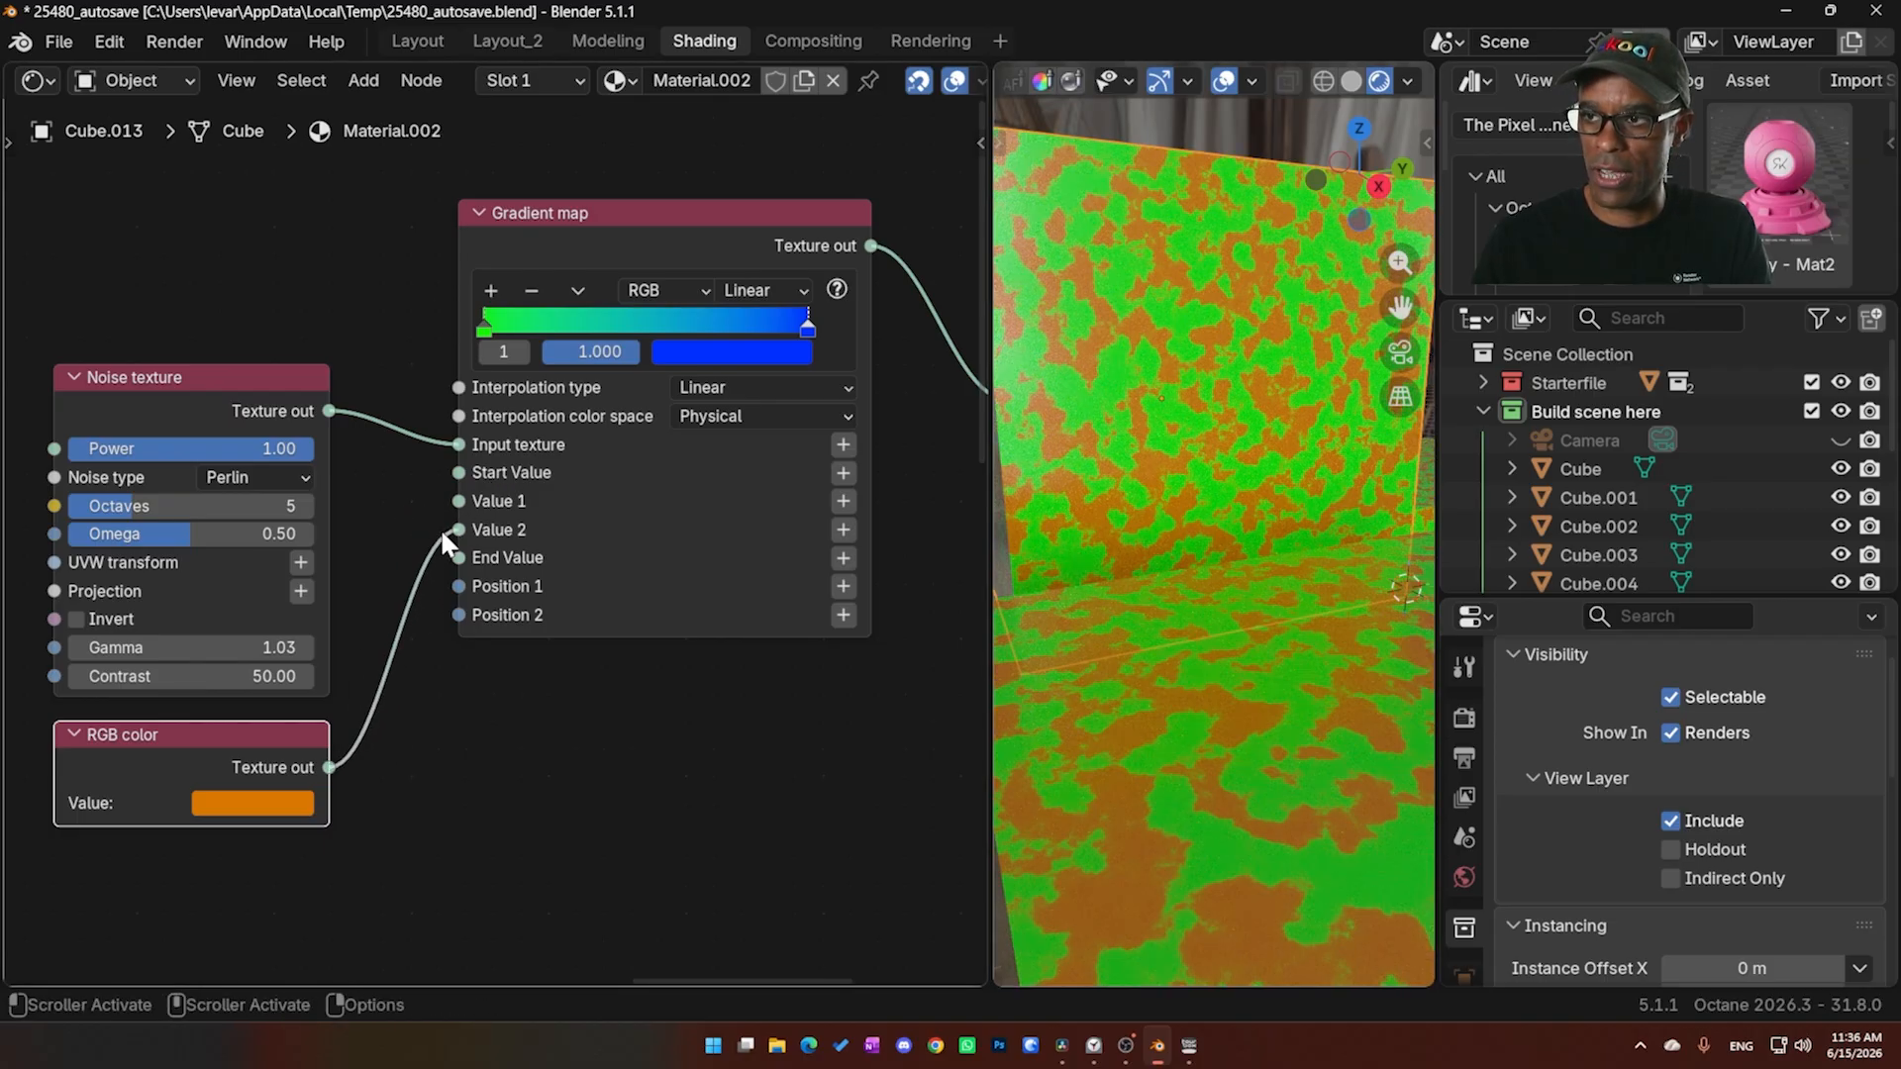
{"action": "left_click", "coordinate": [220, 806]}
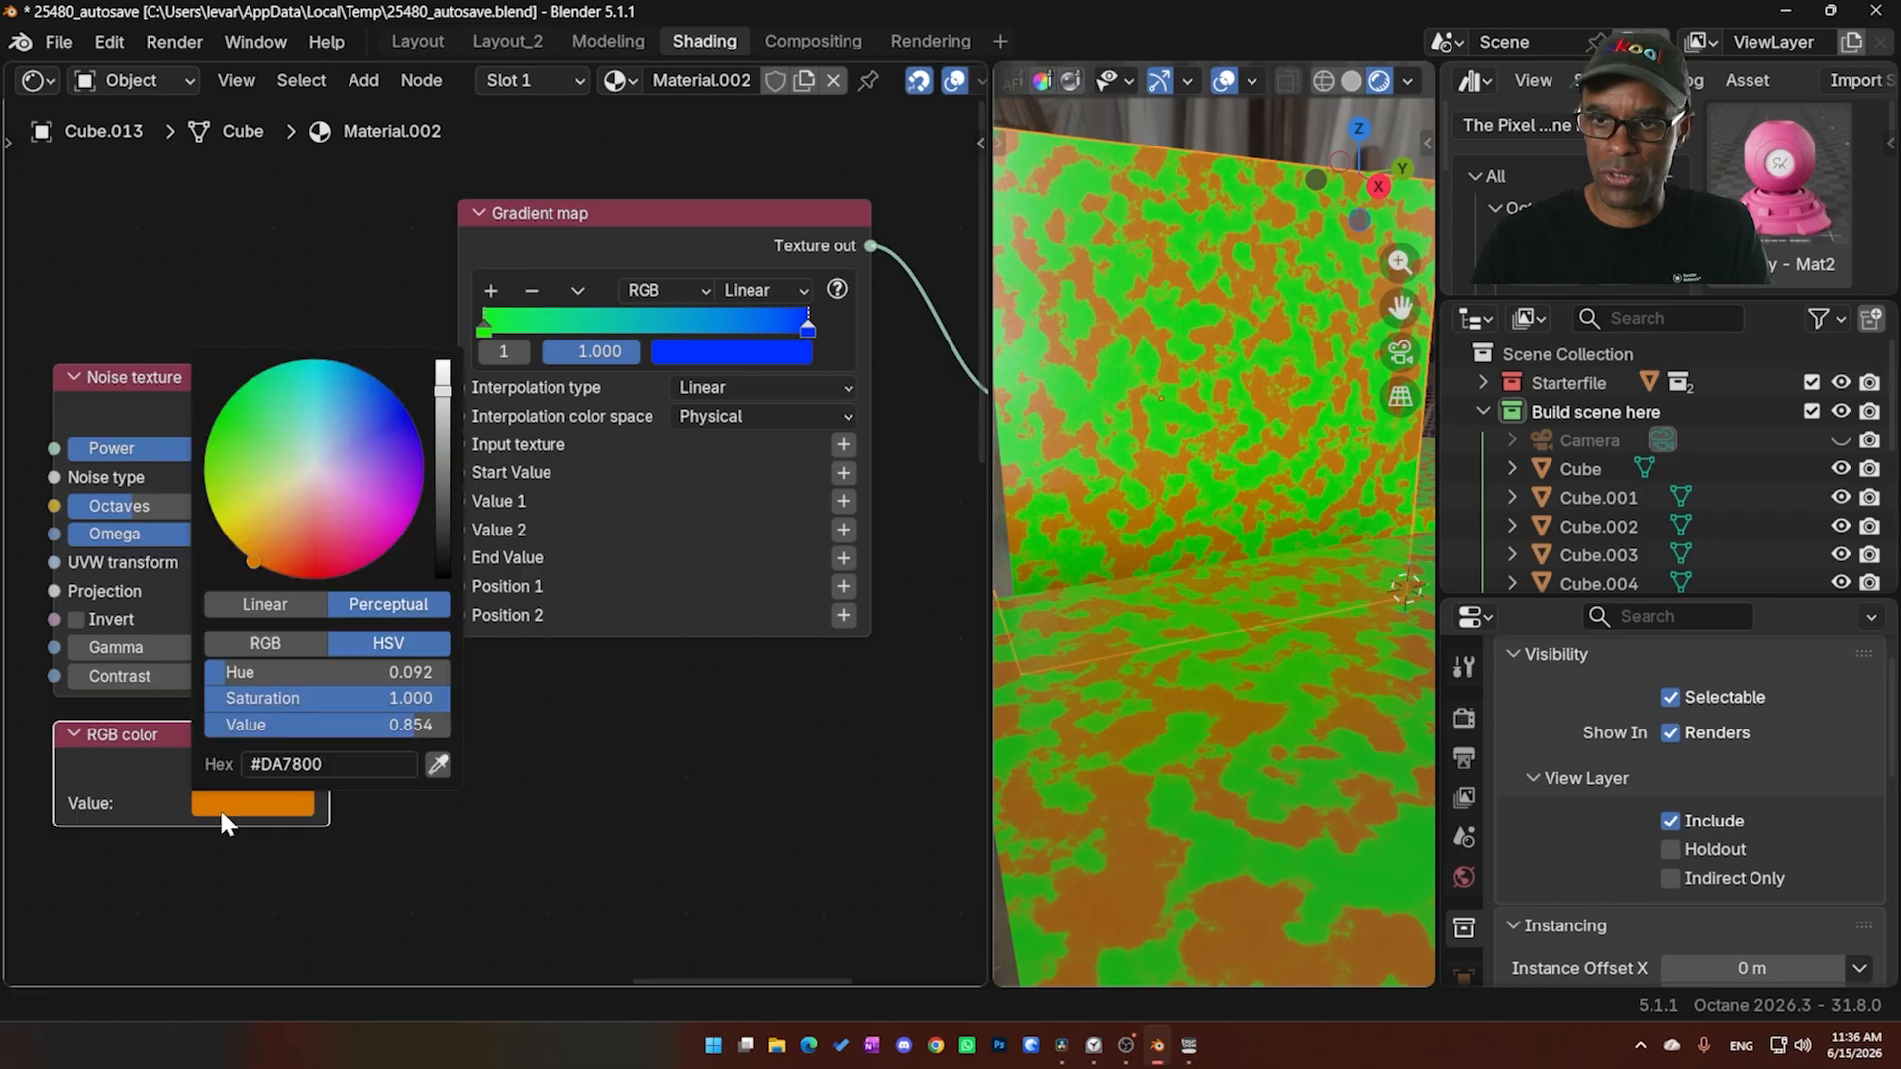
{"action": "left_click_drag", "start_coordinate": [403, 700], "coordinate": [200, 695]}
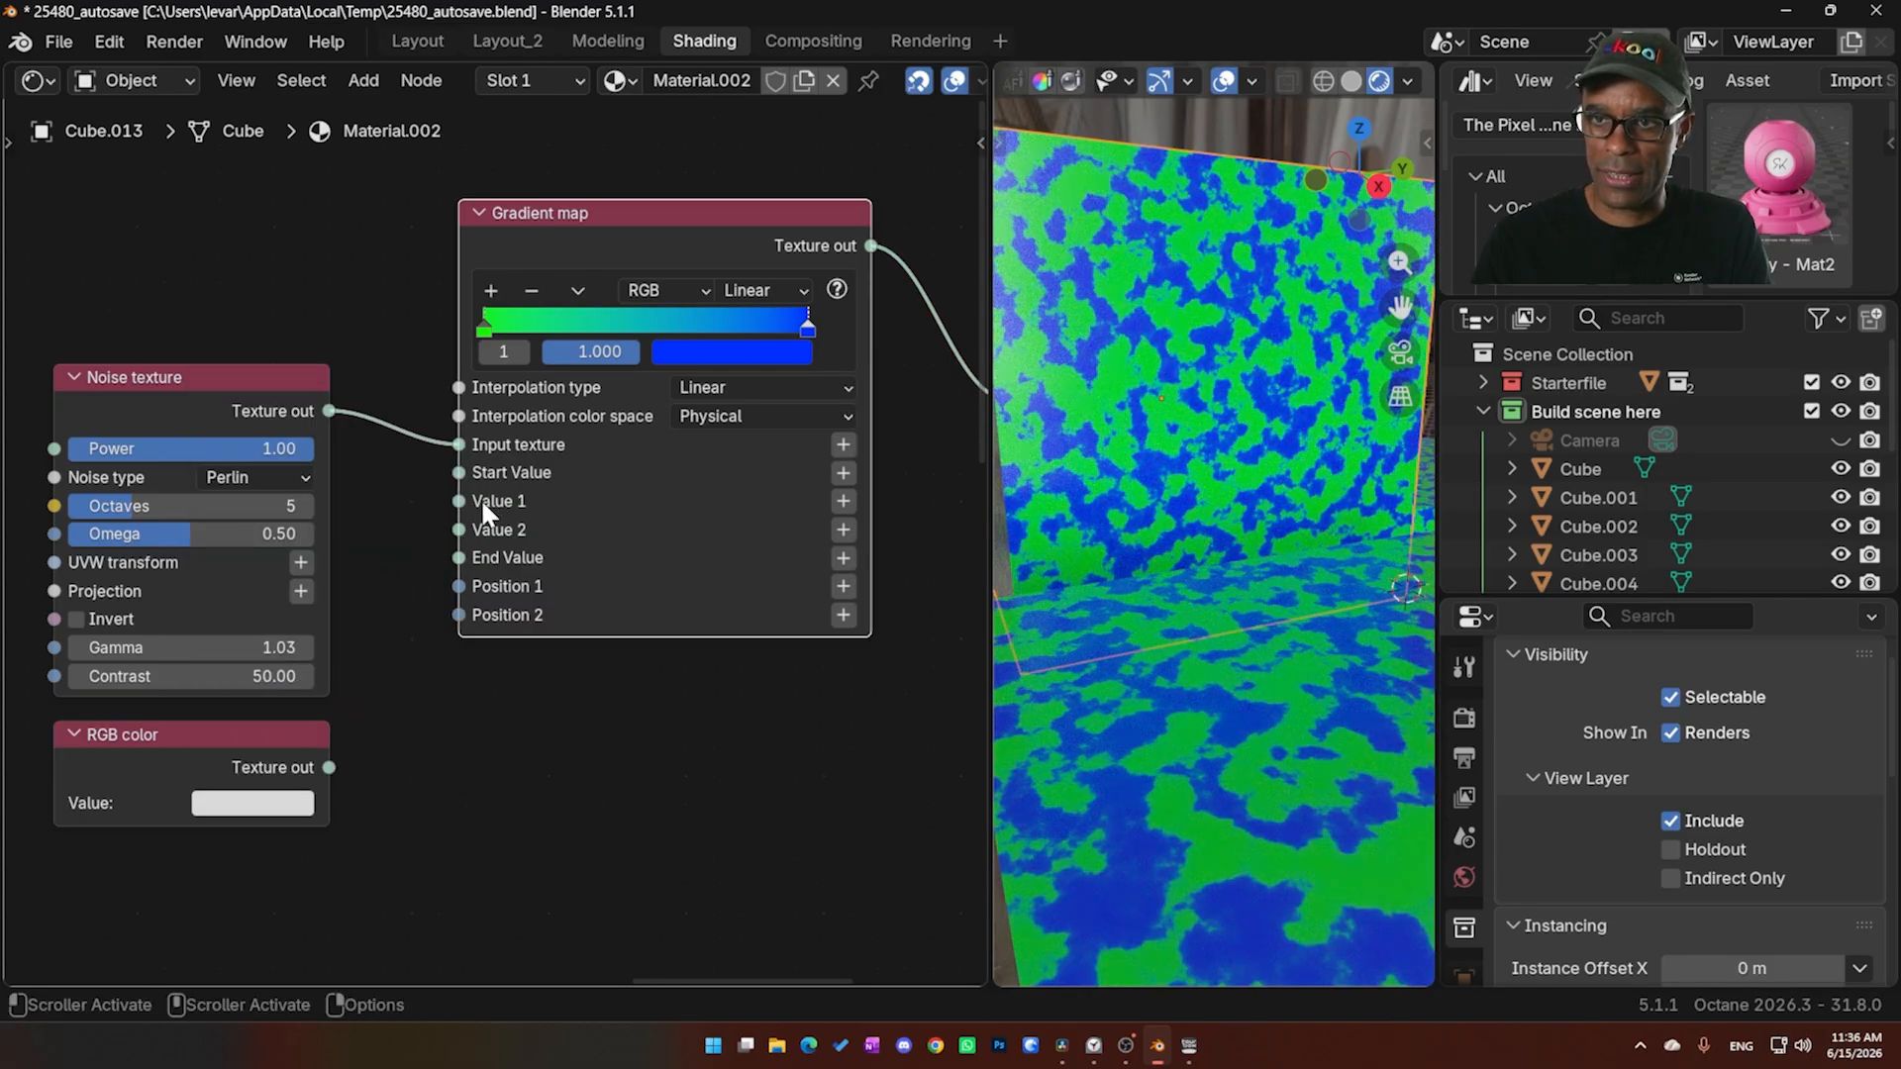
Connect the RGB color node to the Gradient map's Value 1 and try sliding the green first stop along the ramp
{"action": "left_click", "coordinate": [485, 329]}
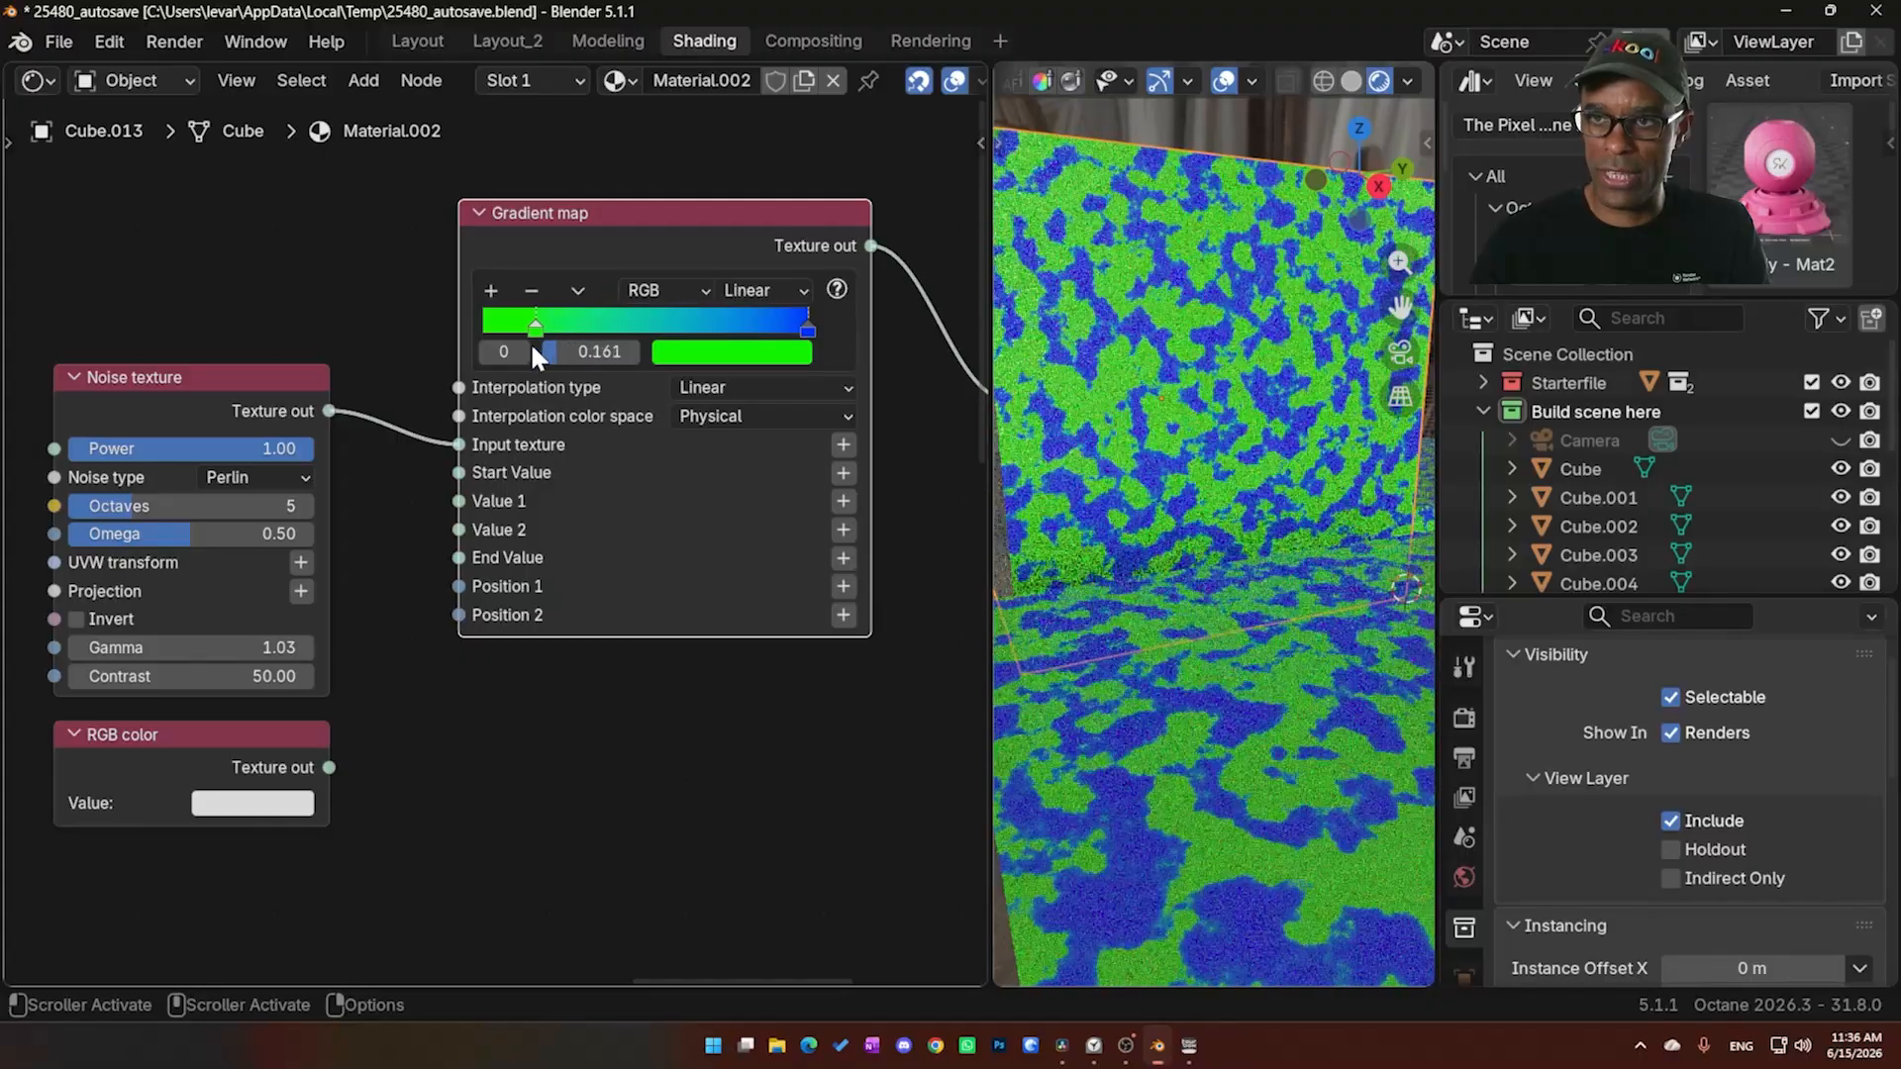
{"action": "left_click_drag", "start_coordinate": [327, 769], "coordinate": [456, 501]}
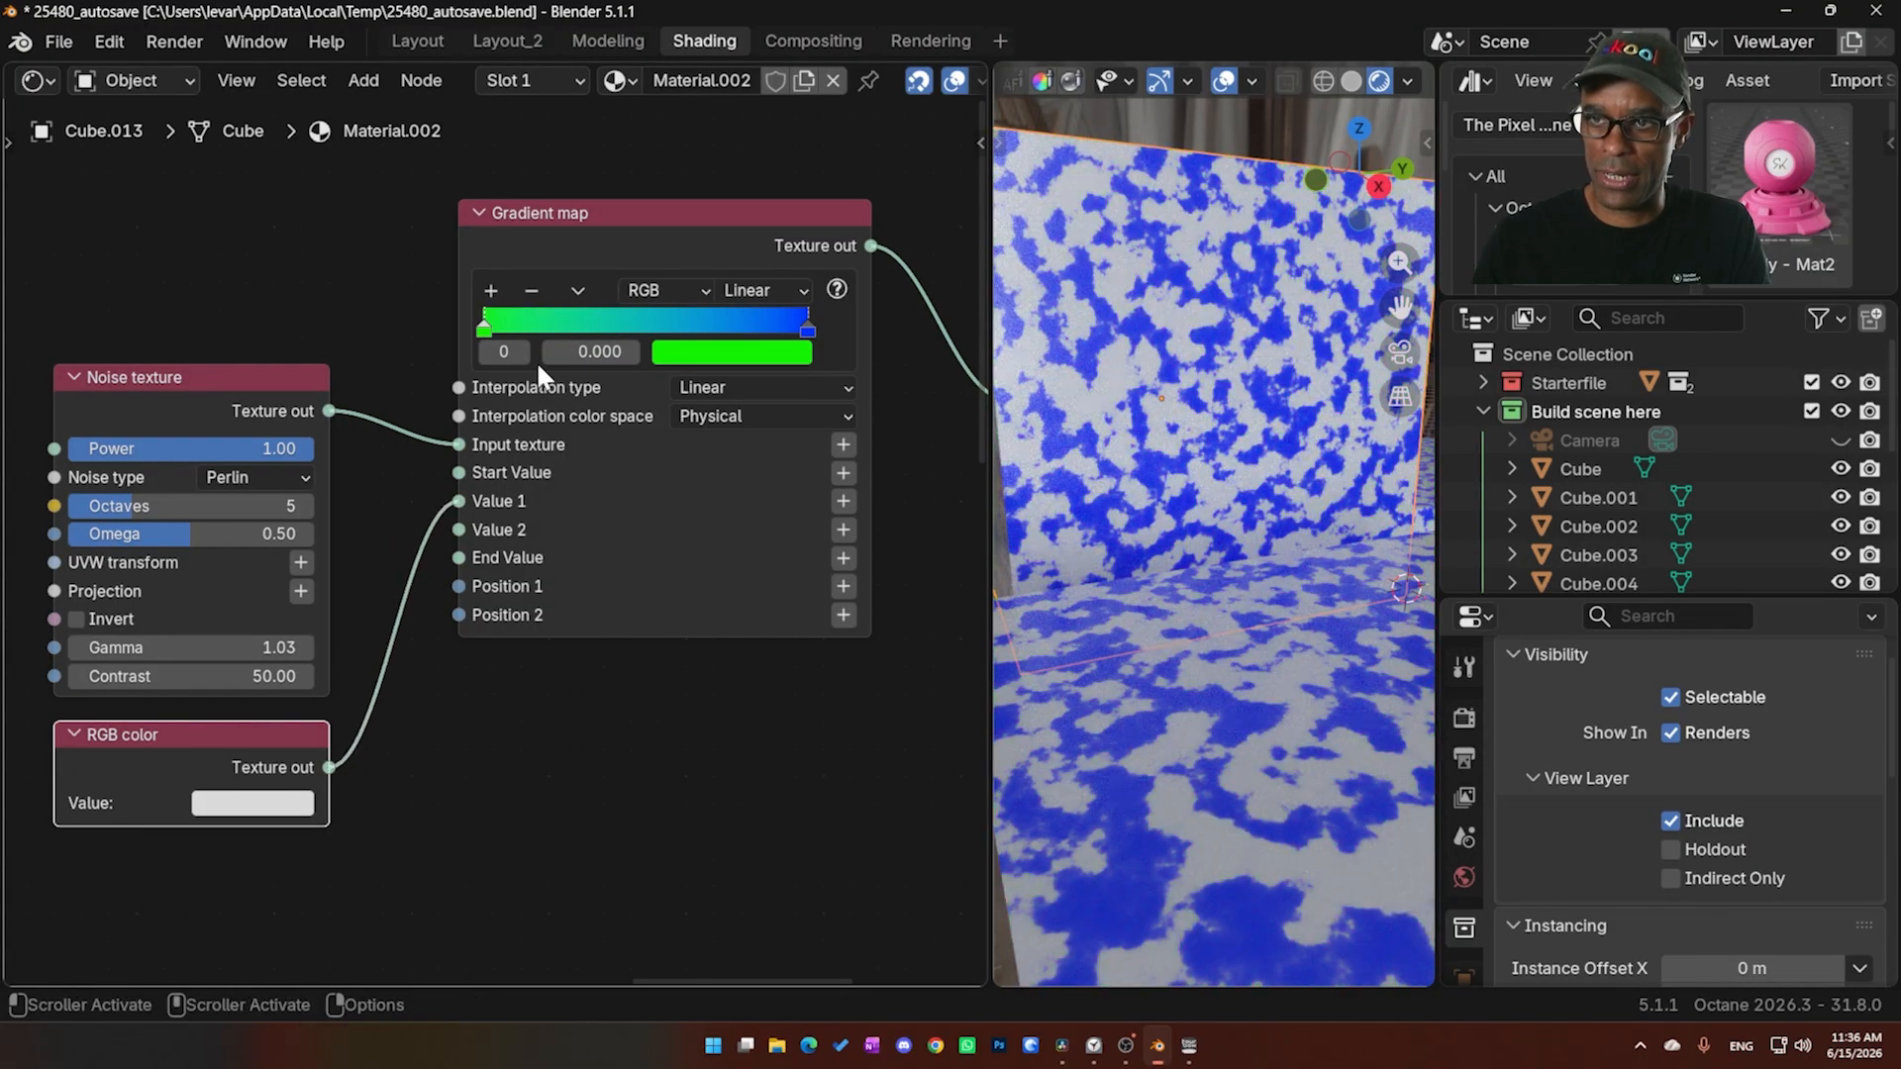
{"action": "left_click_drag", "start_coordinate": [486, 328], "coordinate": [384, 359]}
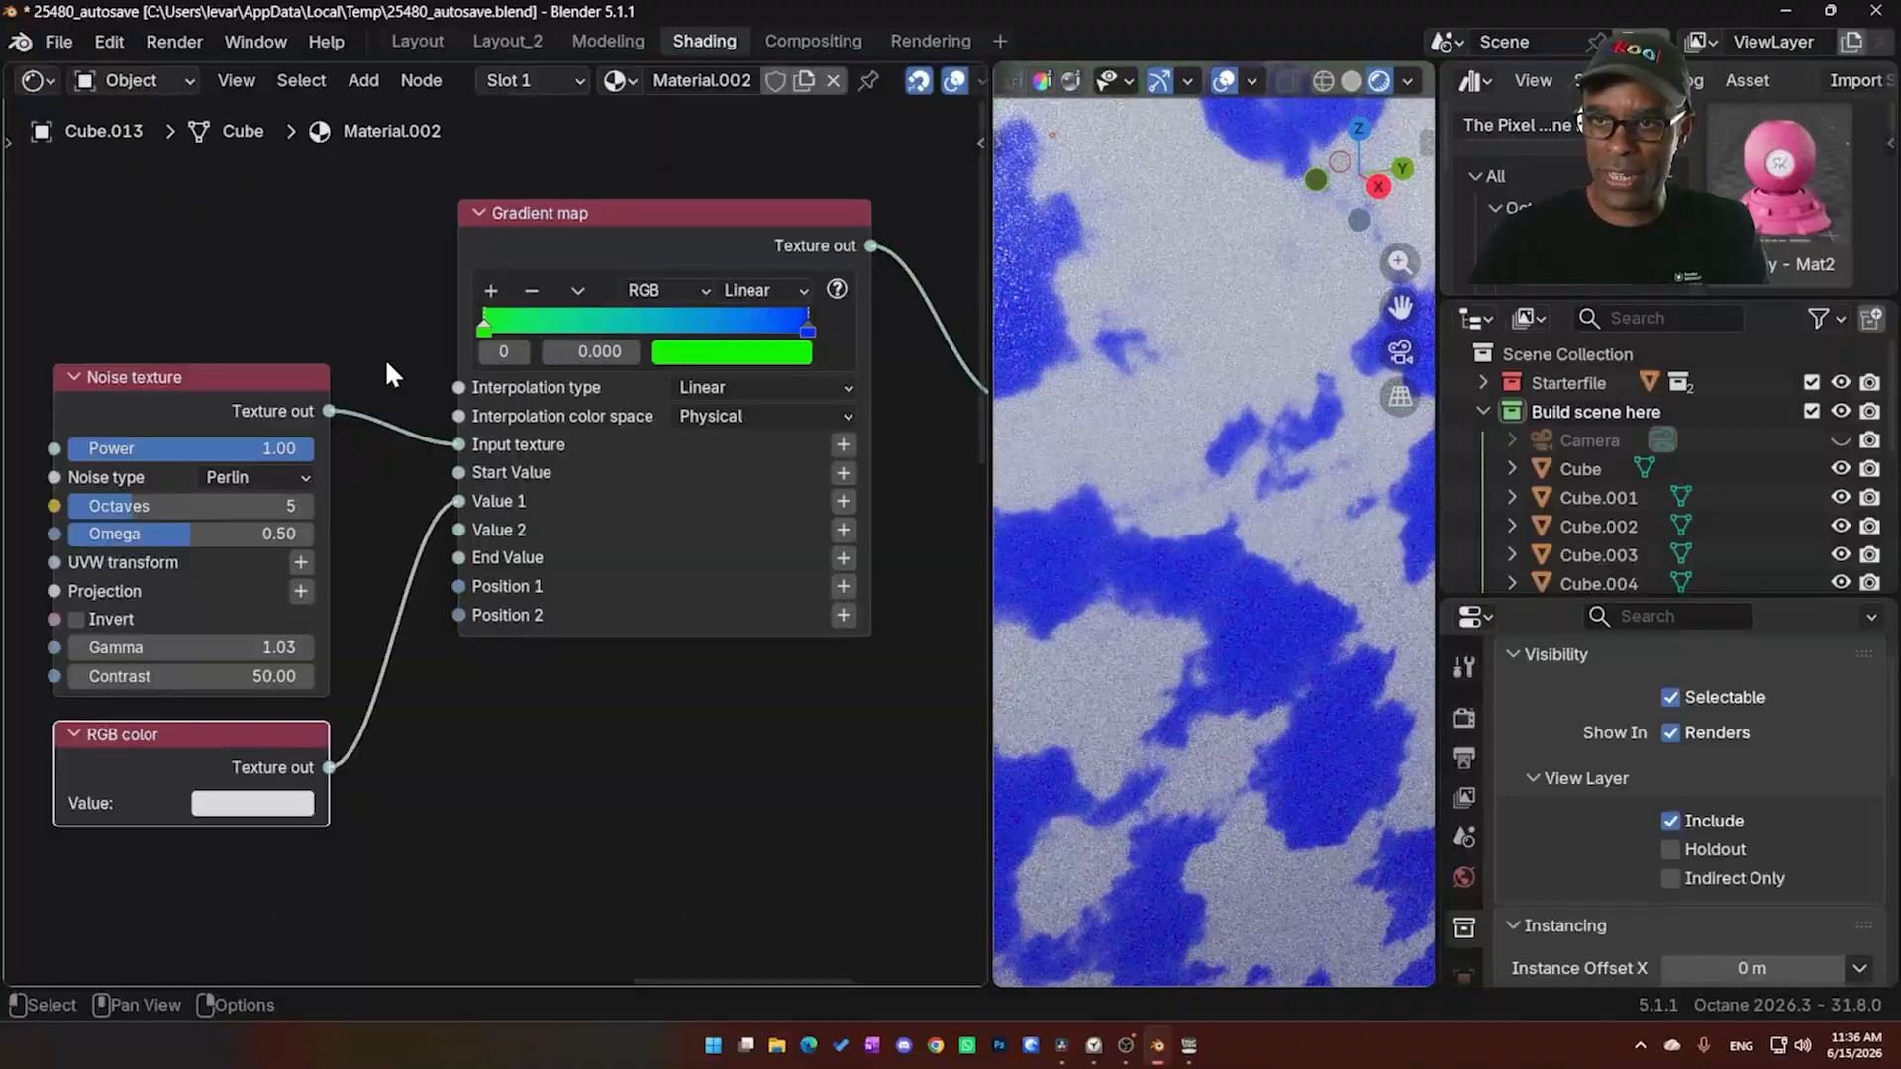
Test the blue last stop with the RGB color node linked to Value 2, and disconnect the node
{"action": "left_click_drag", "start_coordinate": [461, 501], "coordinate": [457, 530]}
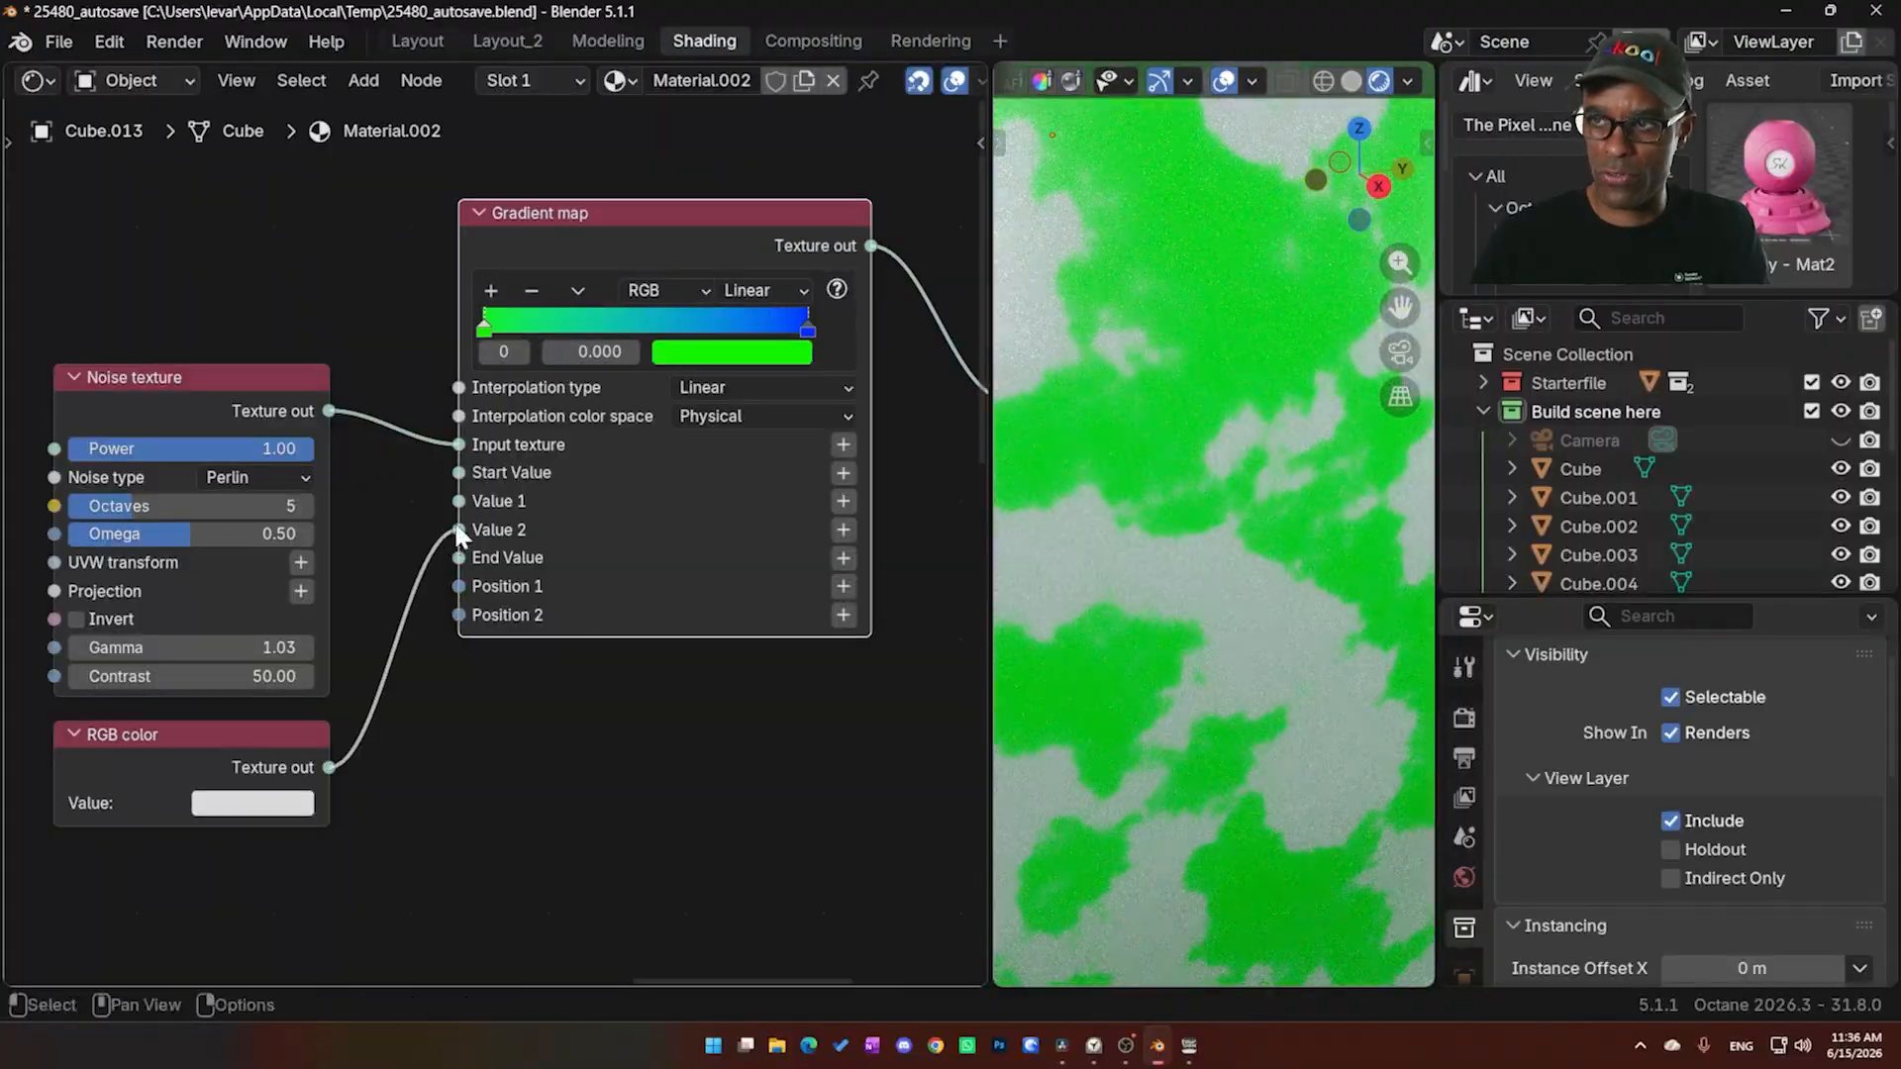
{"action": "left_click_drag", "start_coordinate": [810, 321], "coordinate": [926, 340]}
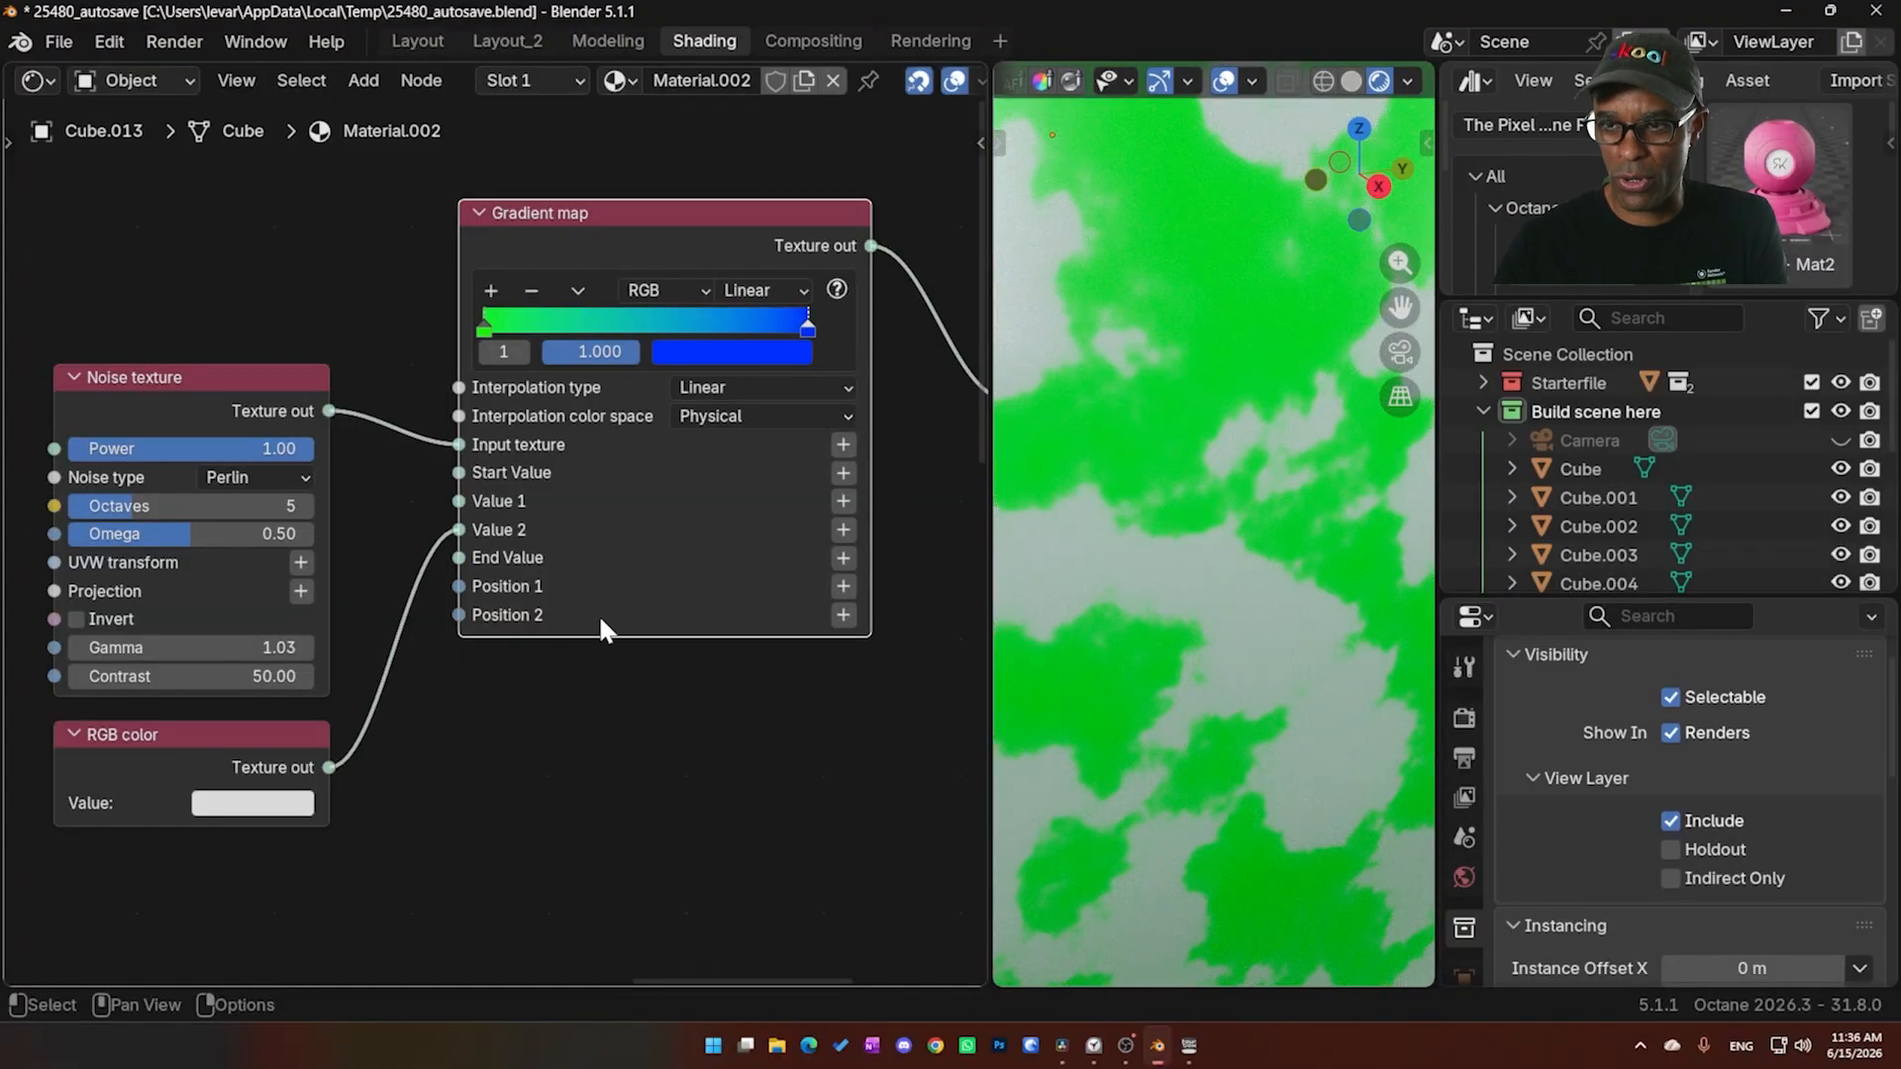
{"action": "scroll", "coordinate": [584, 630], "scroll_direction": "down", "scroll_amount": 1}
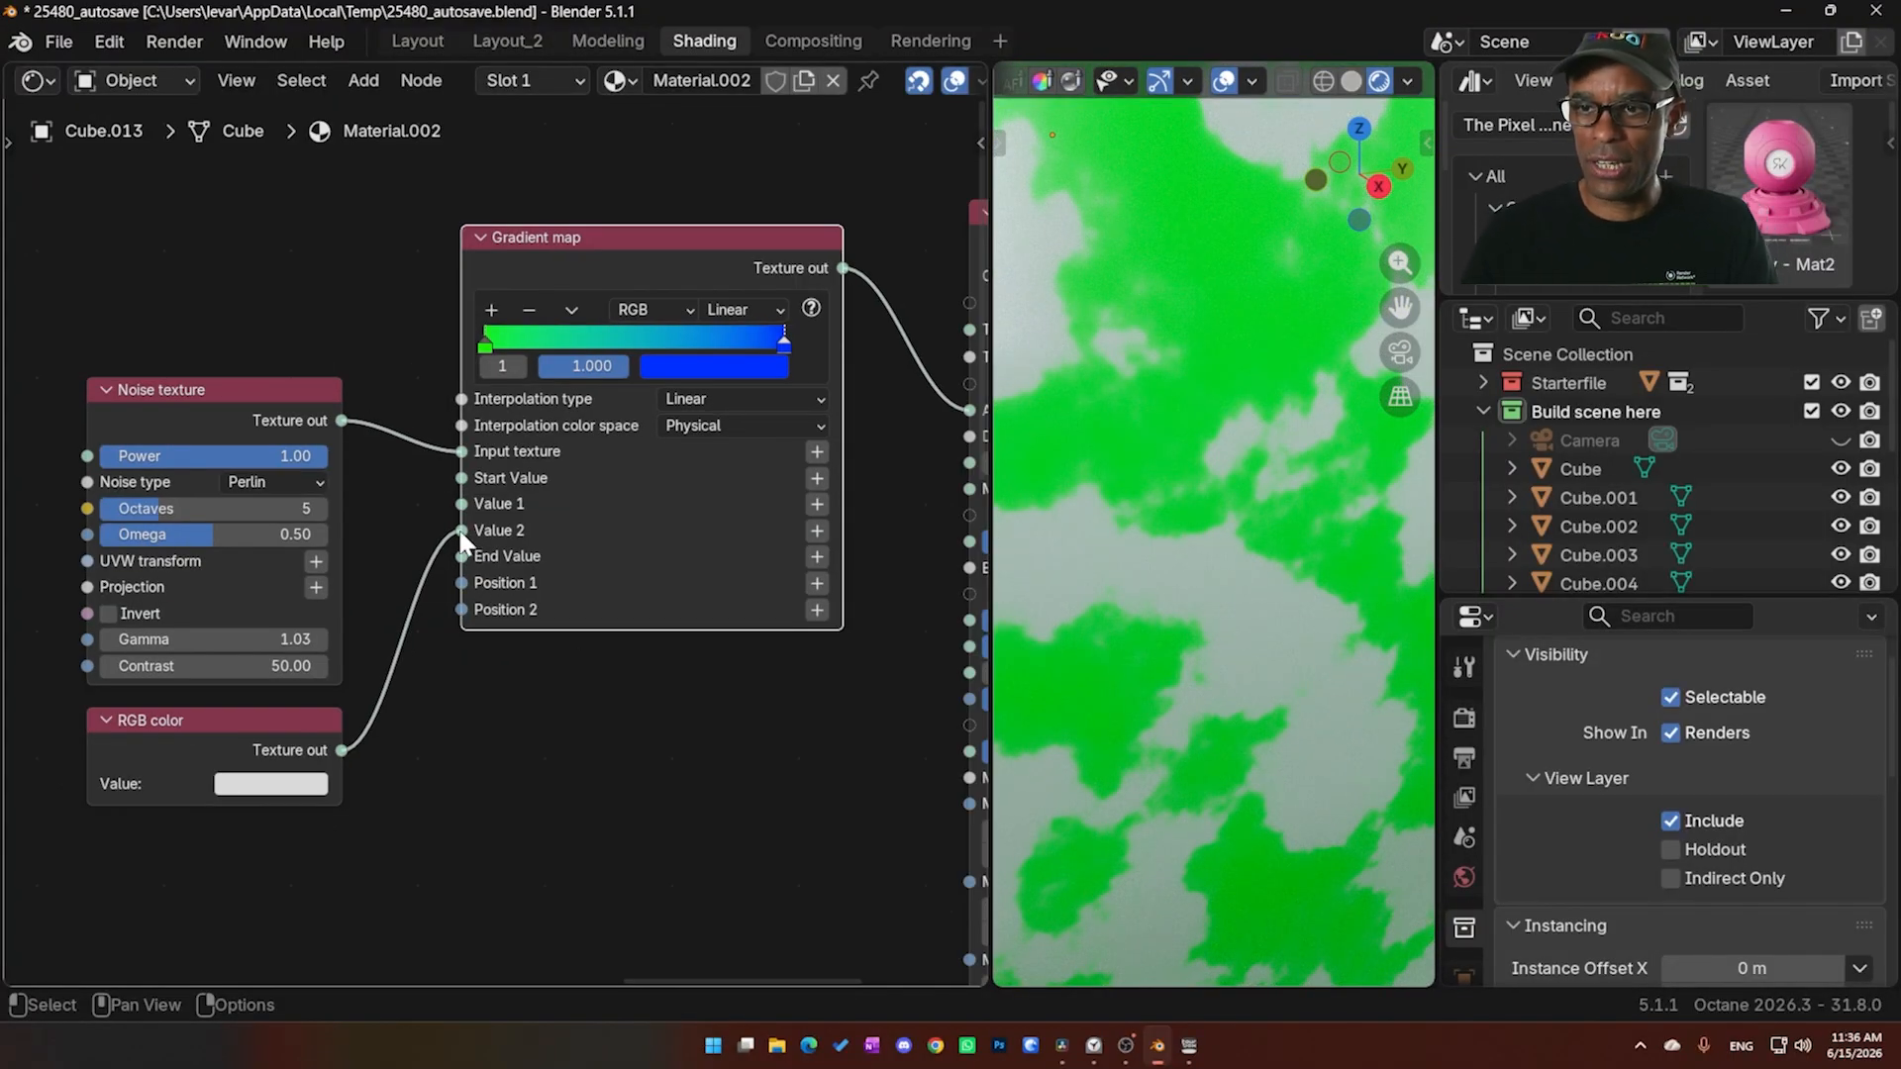
{"action": "left_click_drag", "start_coordinate": [461, 535], "coordinate": [466, 686]}
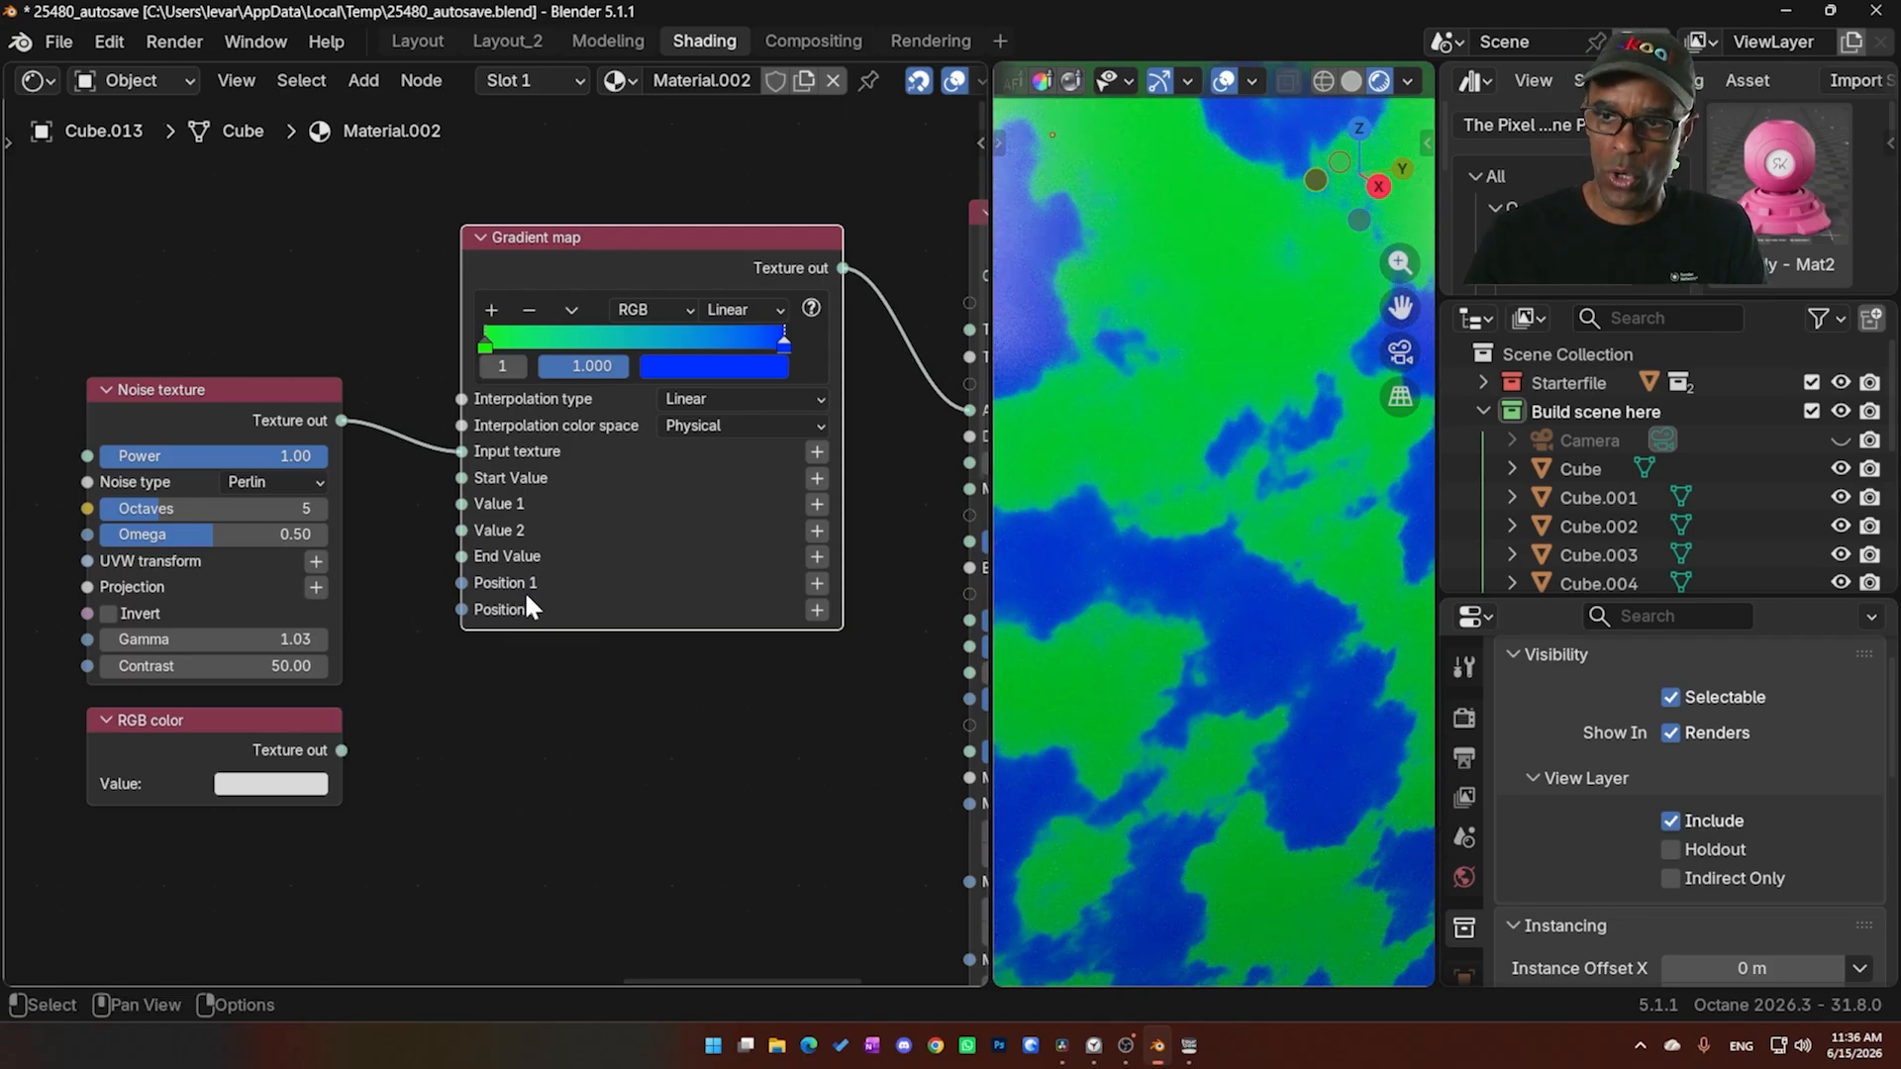
{"action": "middle_click_drag", "start_coordinate": [535, 687], "coordinate": [558, 658]}
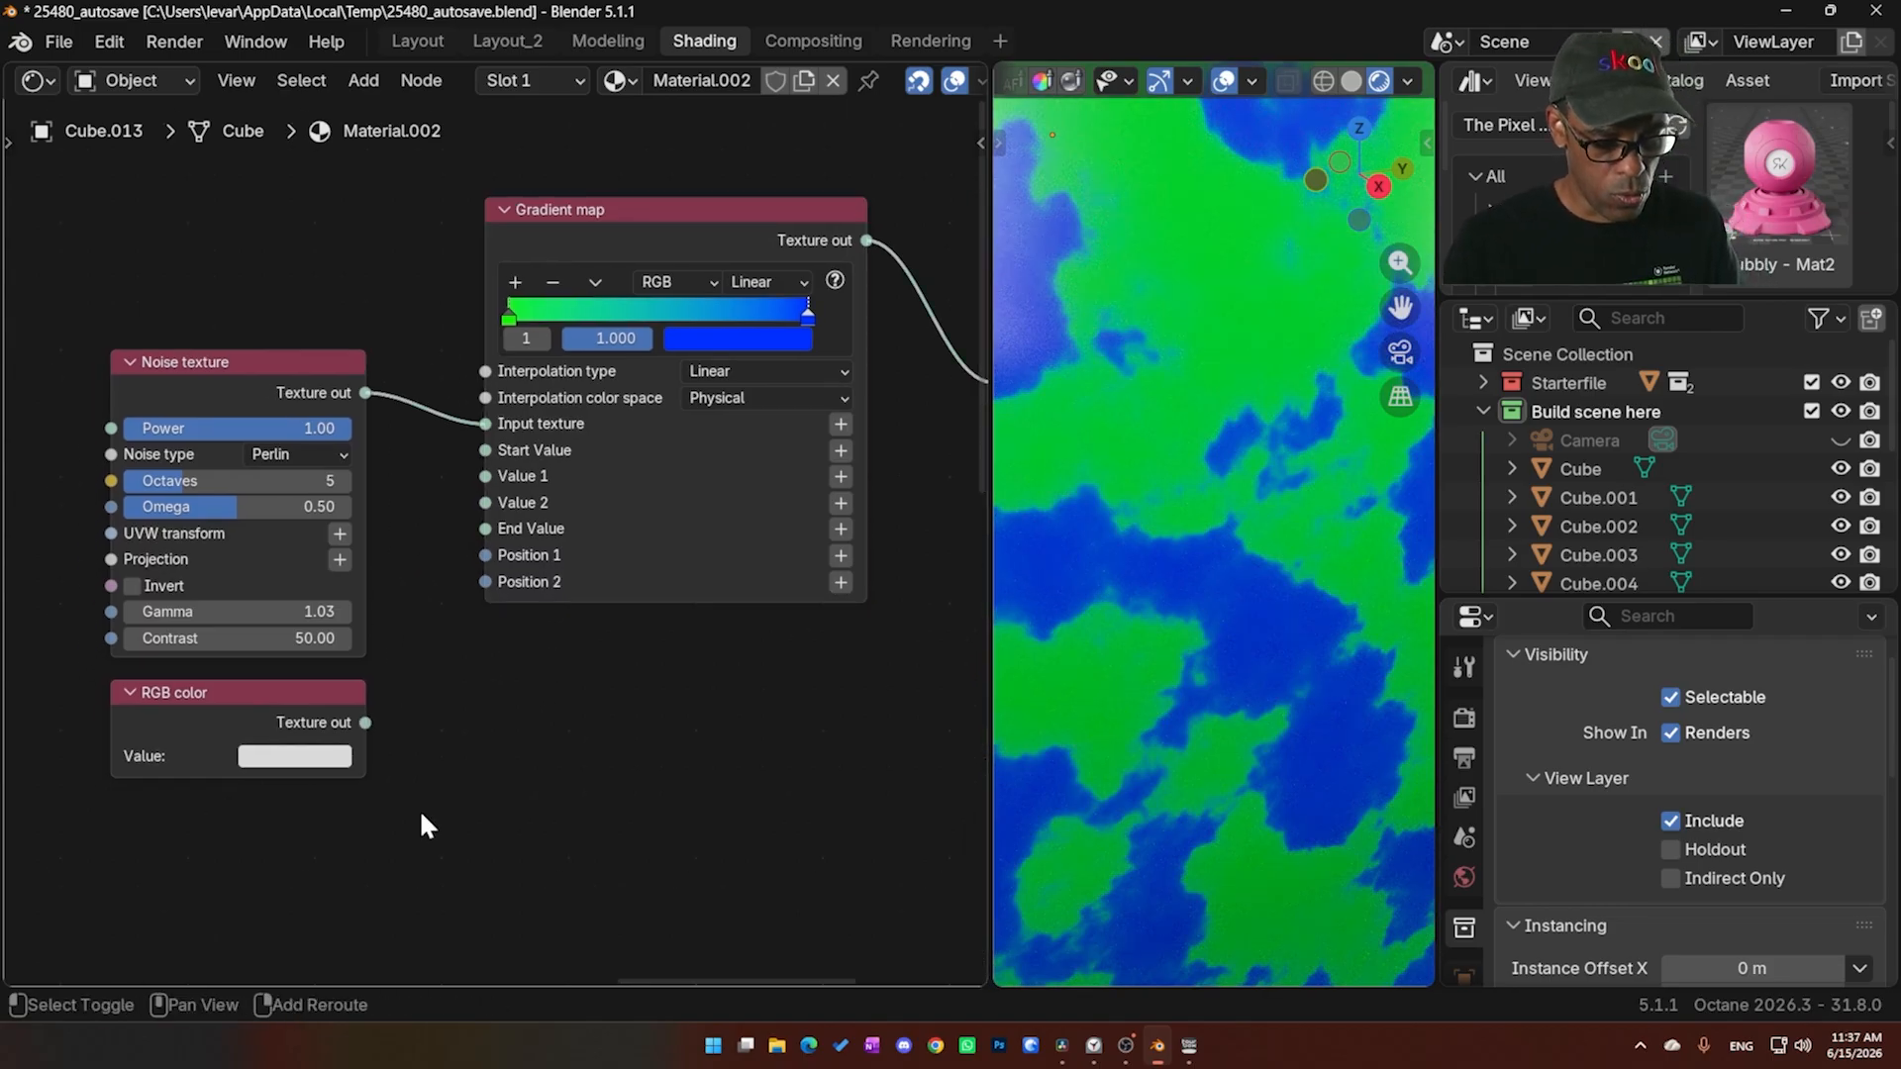
Add a Grayscale color node below the RGB color node and move the three input nodes up beside the Gradient map
{"action": "key", "text": "shift+a"}
{"action": "mouse_move", "coordinate": [419, 810]}
{"action": "type", "text": "gr"}
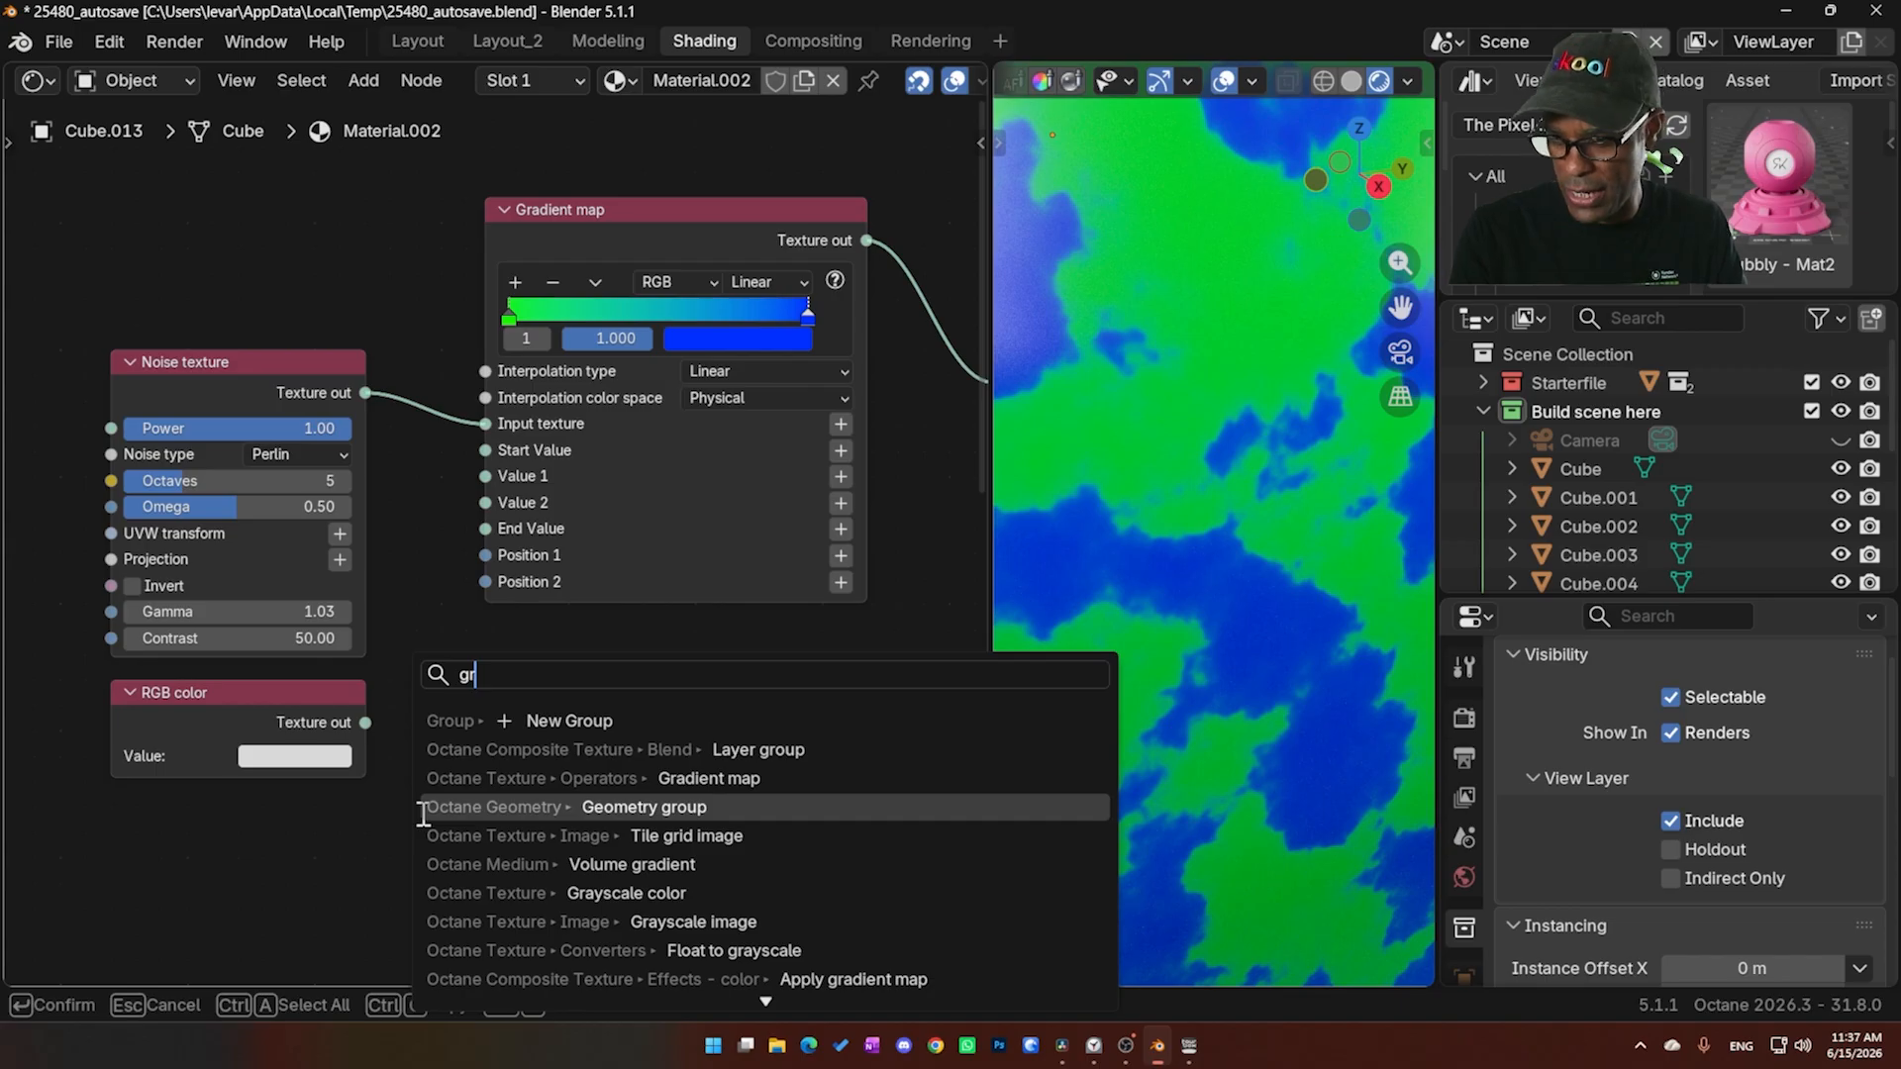
{"action": "left_click", "coordinate": [535, 893]}
{"action": "left_click", "coordinate": [223, 891]}
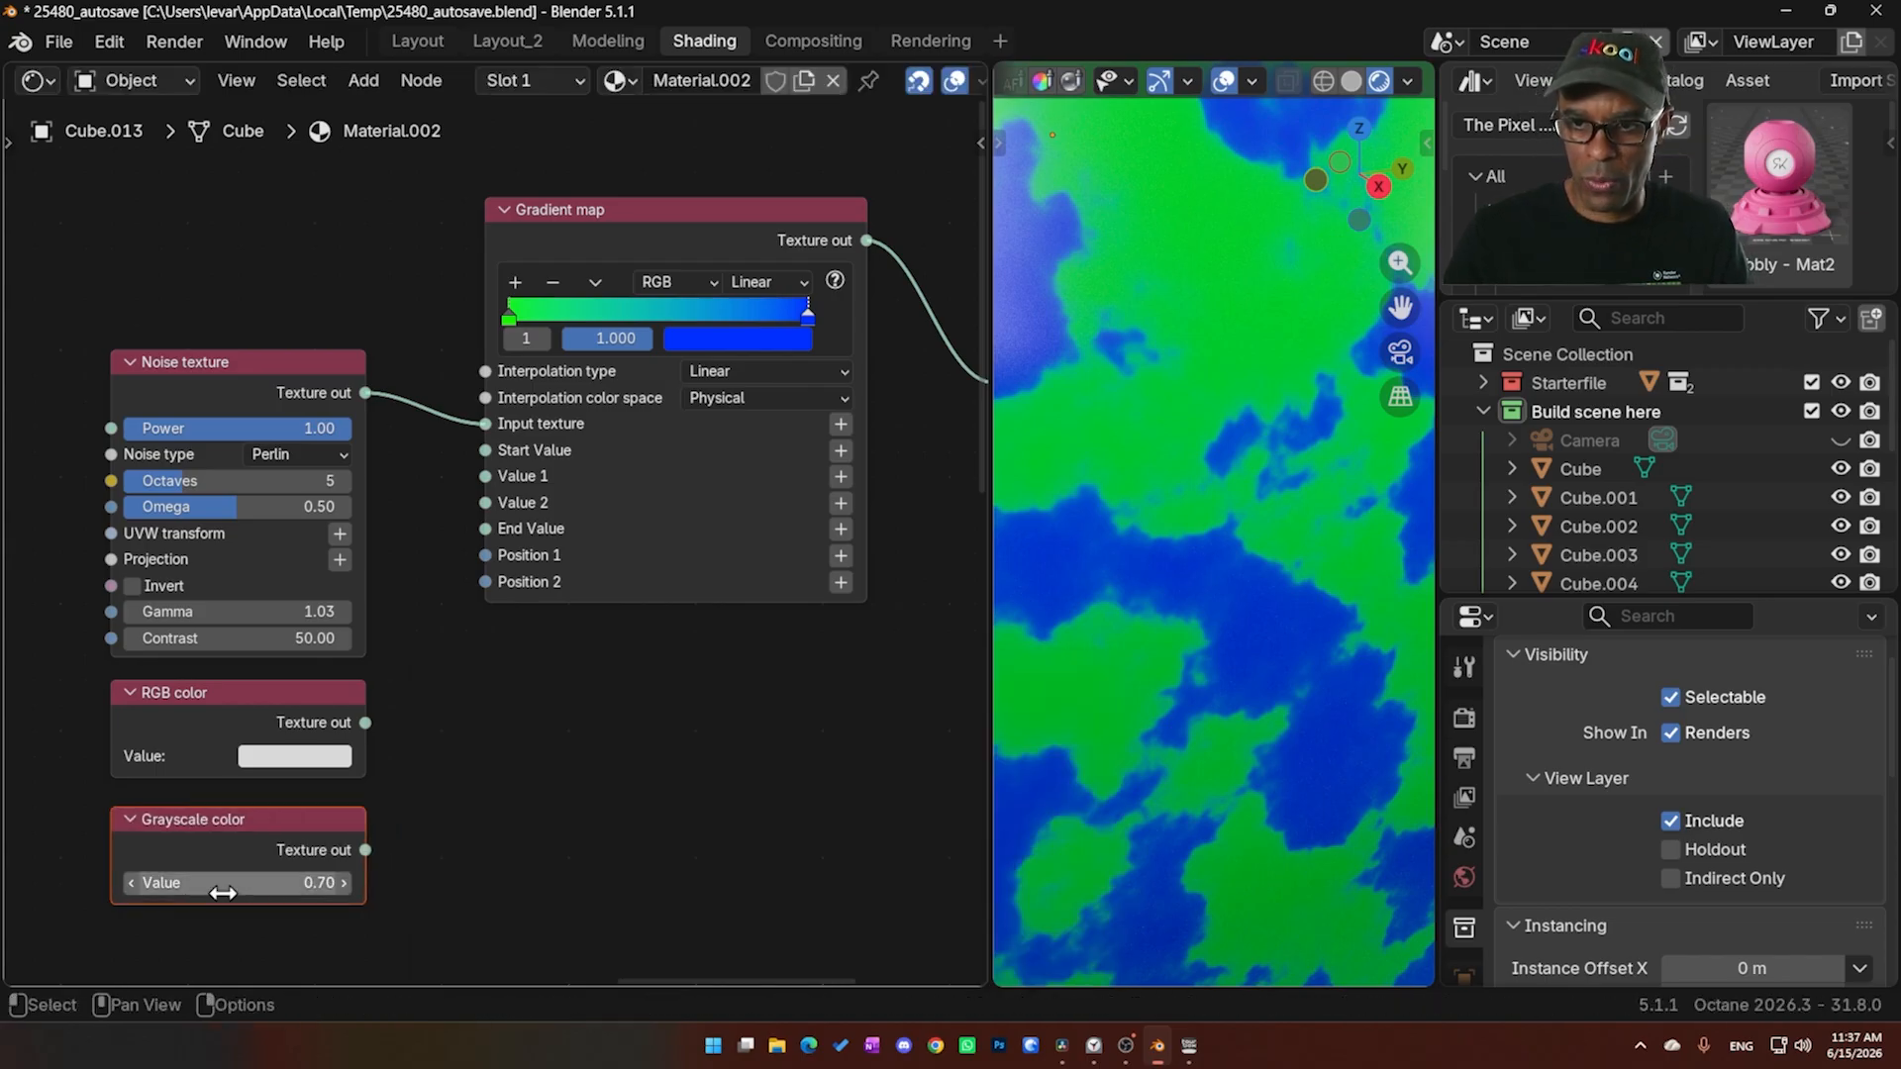
{"action": "left_click_drag", "start_coordinate": [342, 919], "coordinate": [146, 362]}
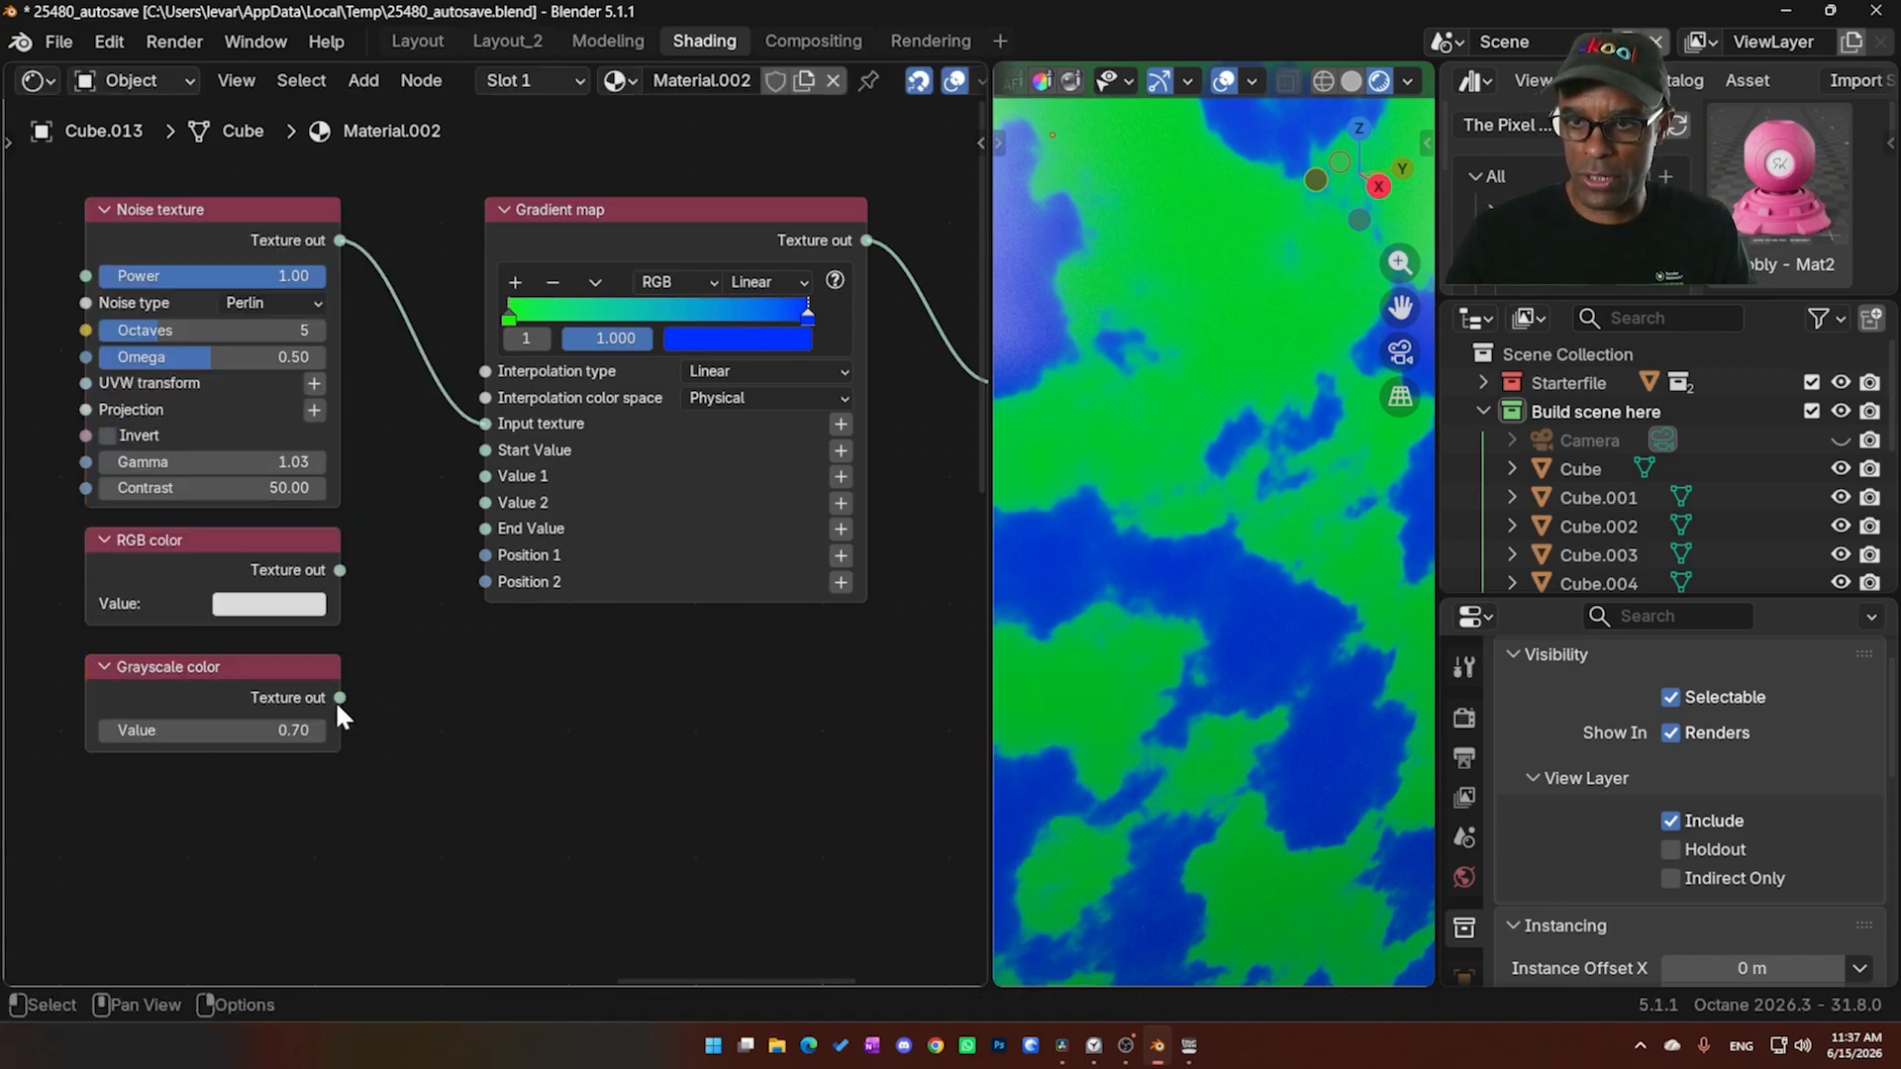
Try linking the Grayscale color node to the Gradient map, and replace it with a Float value node
{"action": "left_click_drag", "start_coordinate": [338, 702], "coordinate": [451, 726]}
{"action": "left_click", "coordinate": [230, 710]}
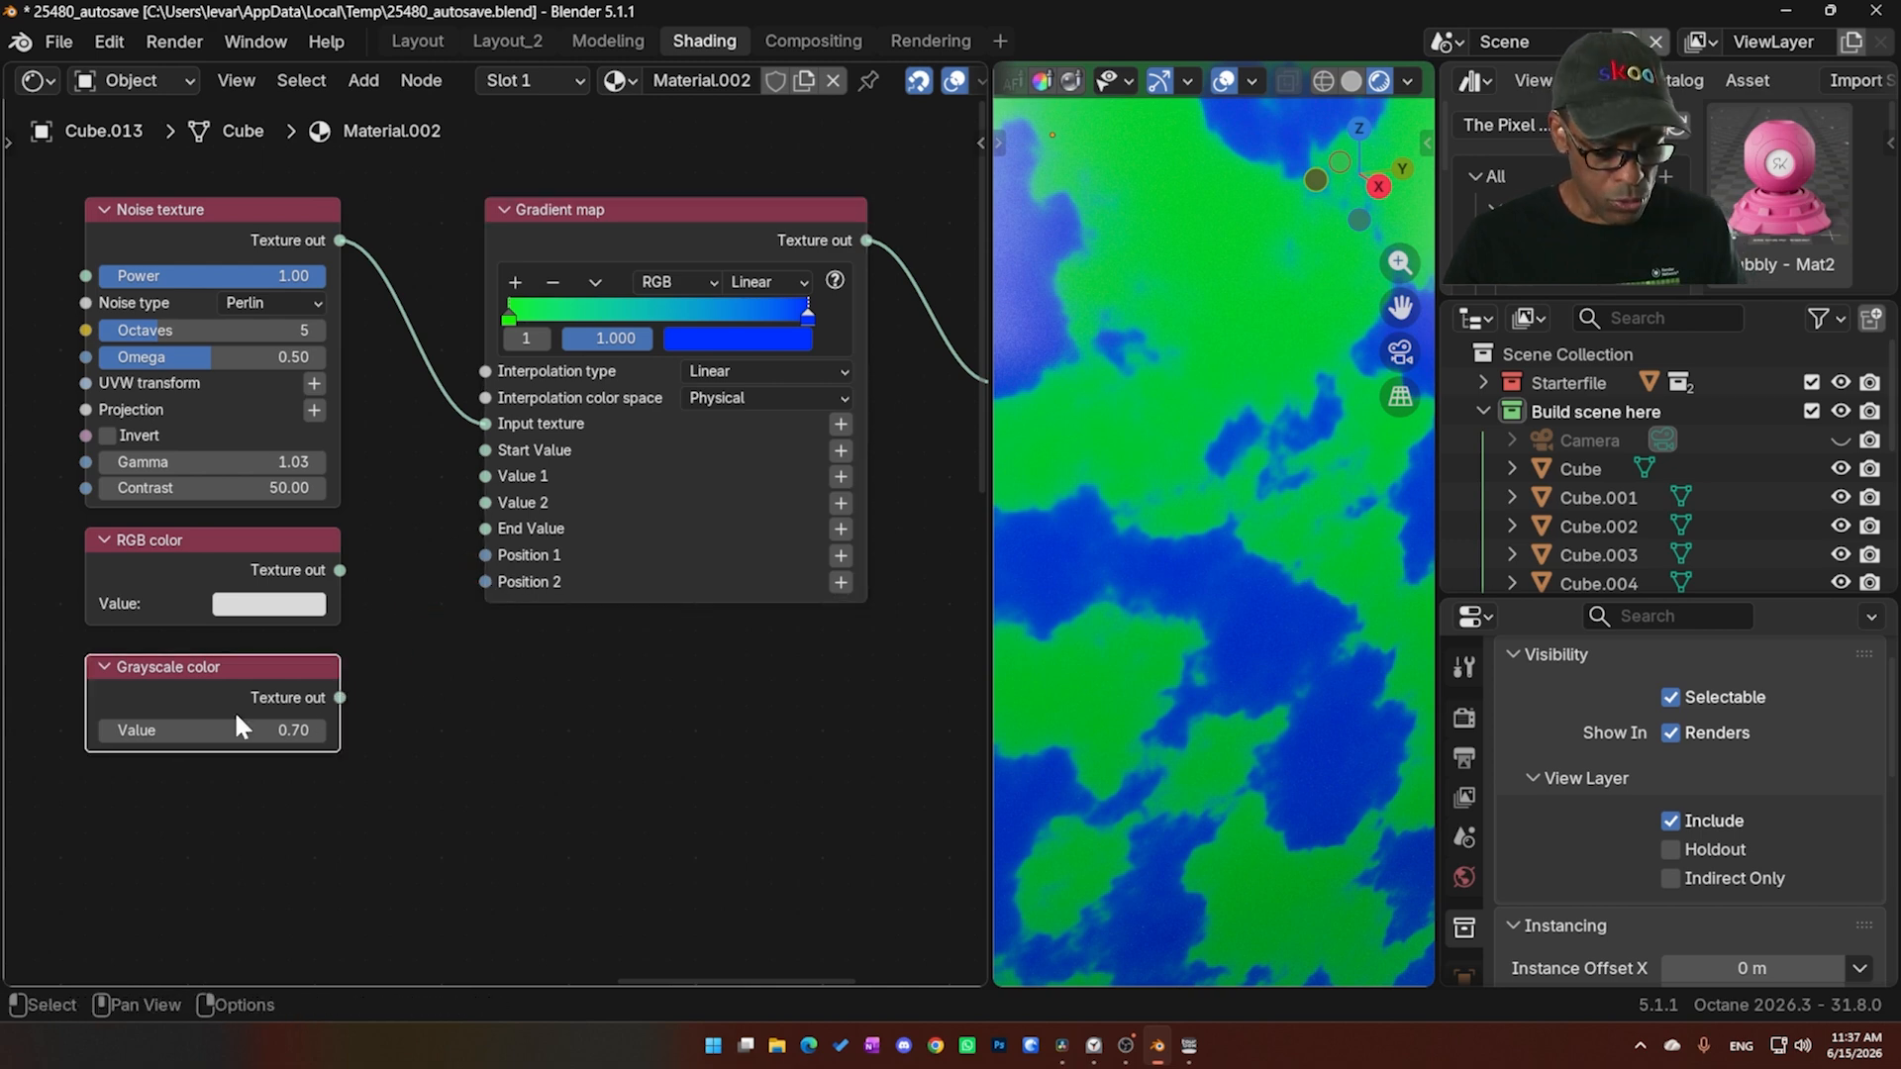
{"action": "key", "text": "shift+a"}
{"action": "mouse_move", "coordinate": [211, 284]}
{"action": "left_click", "coordinate": [378, 347]}
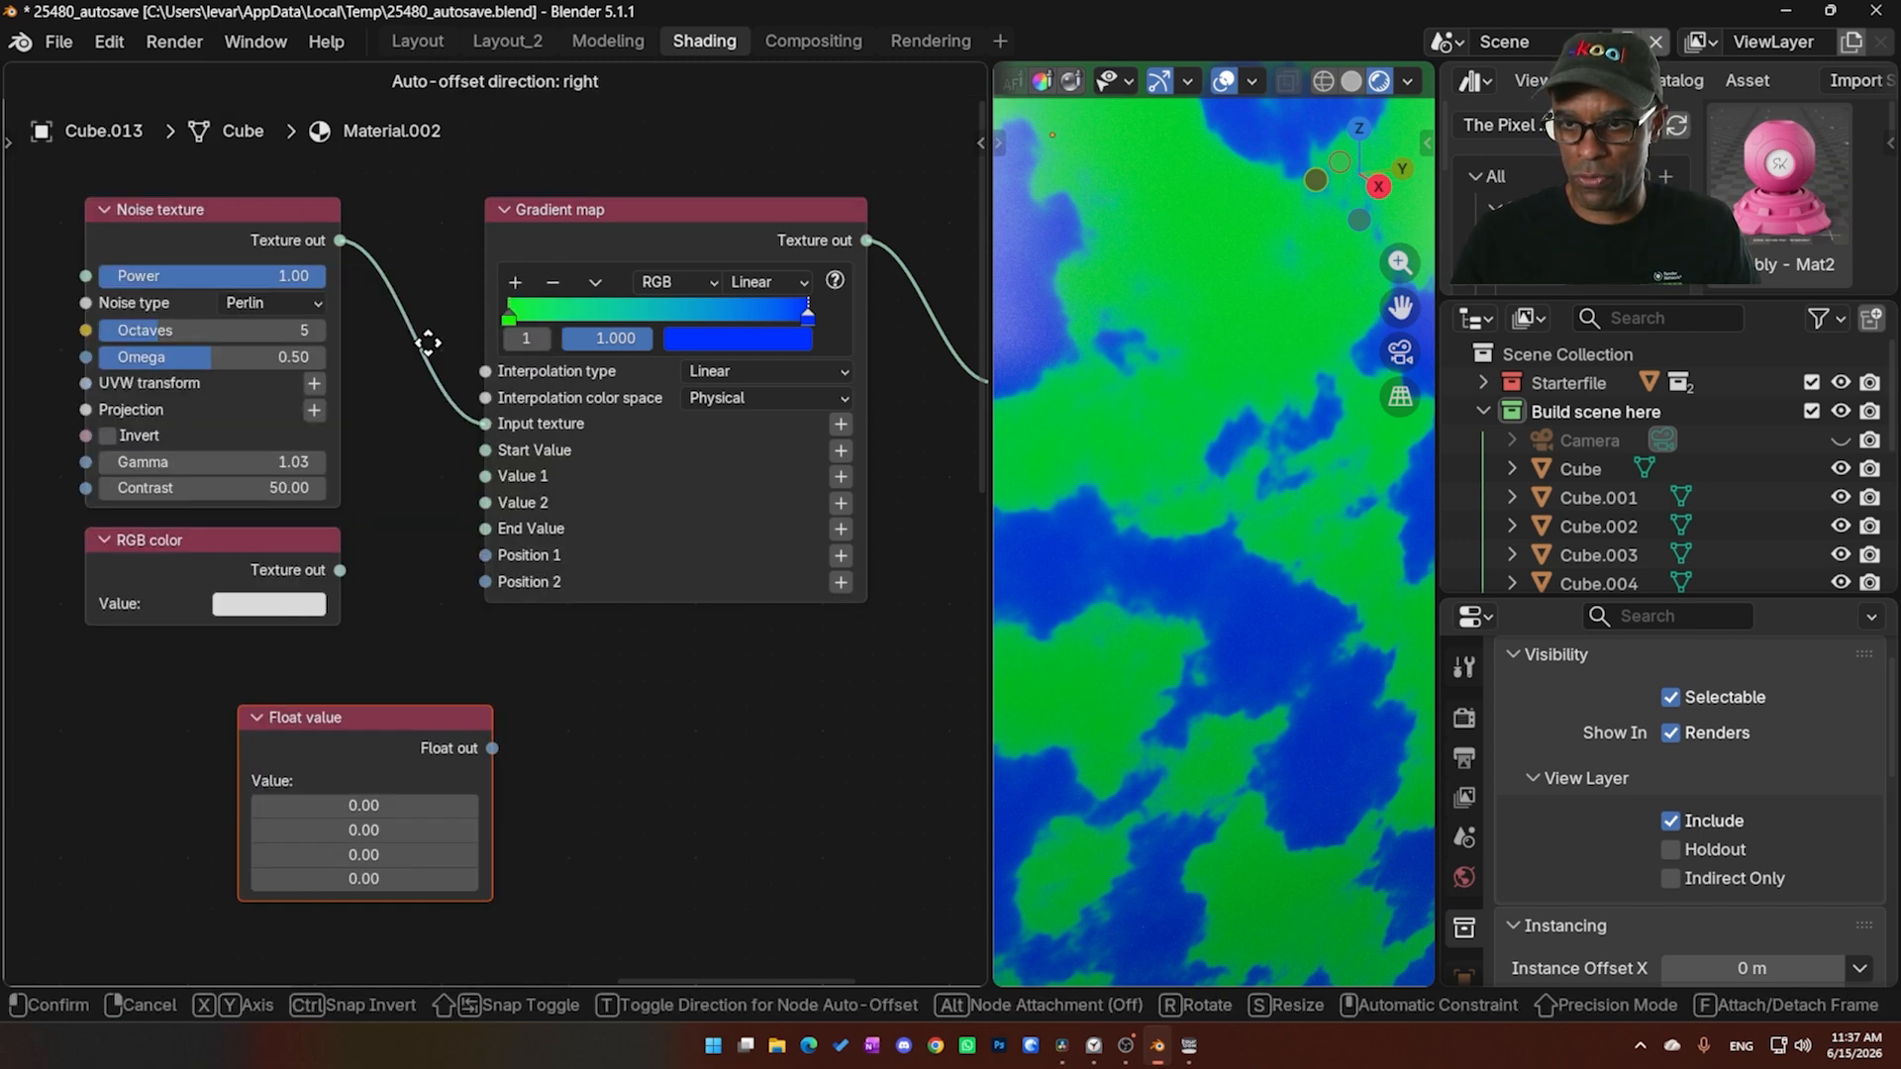
{"action": "left_click", "coordinate": [192, 692]}
Try driving Position 1 with the Float value node at 0.81 and -1.17, with the first ramp stop set to 0.000
{"action": "left_click_drag", "start_coordinate": [339, 697], "coordinate": [484, 555]}
{"action": "mouse_move", "coordinate": [211, 754]}
{"action": "left_mouse_down"}
{"action": "mouse_move", "coordinate": [247, 754]}
{"action": "mouse_move", "coordinate": [188, 754]}
{"action": "mouse_move", "coordinate": [247, 755]}
{"action": "mouse_move", "coordinate": [212, 755]}
{"action": "left_mouse_up"}
{"action": "left_click_drag", "start_coordinate": [509, 317], "coordinate": [513, 578]}
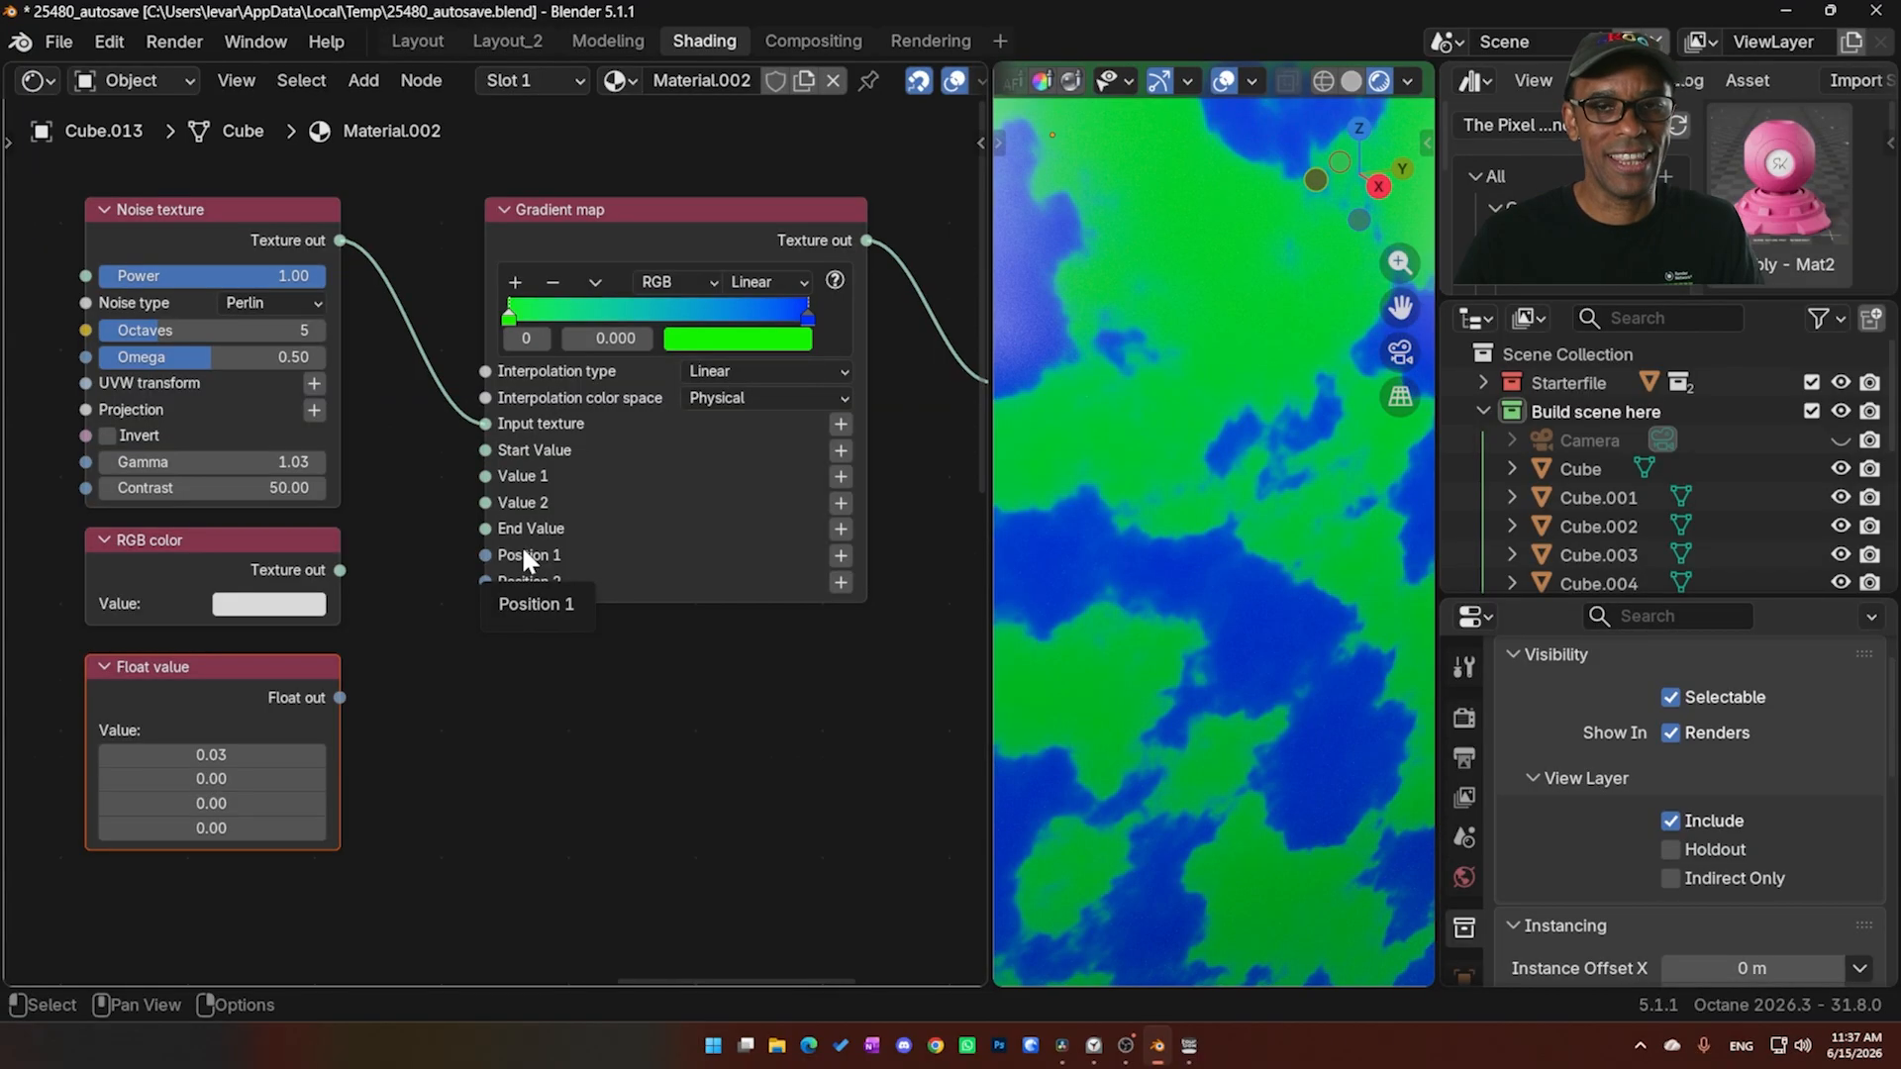
{"action": "left_click_drag", "start_coordinate": [340, 698], "coordinate": [485, 556]}
{"action": "mouse_move", "coordinate": [211, 754]}
{"action": "left_mouse_down"}
{"action": "mouse_move", "coordinate": [297, 753]}
{"action": "mouse_move", "coordinate": [188, 755]}
{"action": "mouse_move", "coordinate": [316, 755]}
{"action": "mouse_move", "coordinate": [197, 763]}
{"action": "mouse_move", "coordinate": [297, 755]}
{"action": "mouse_move", "coordinate": [198, 755]}
{"action": "mouse_move", "coordinate": [228, 755]}
{"action": "left_mouse_up"}
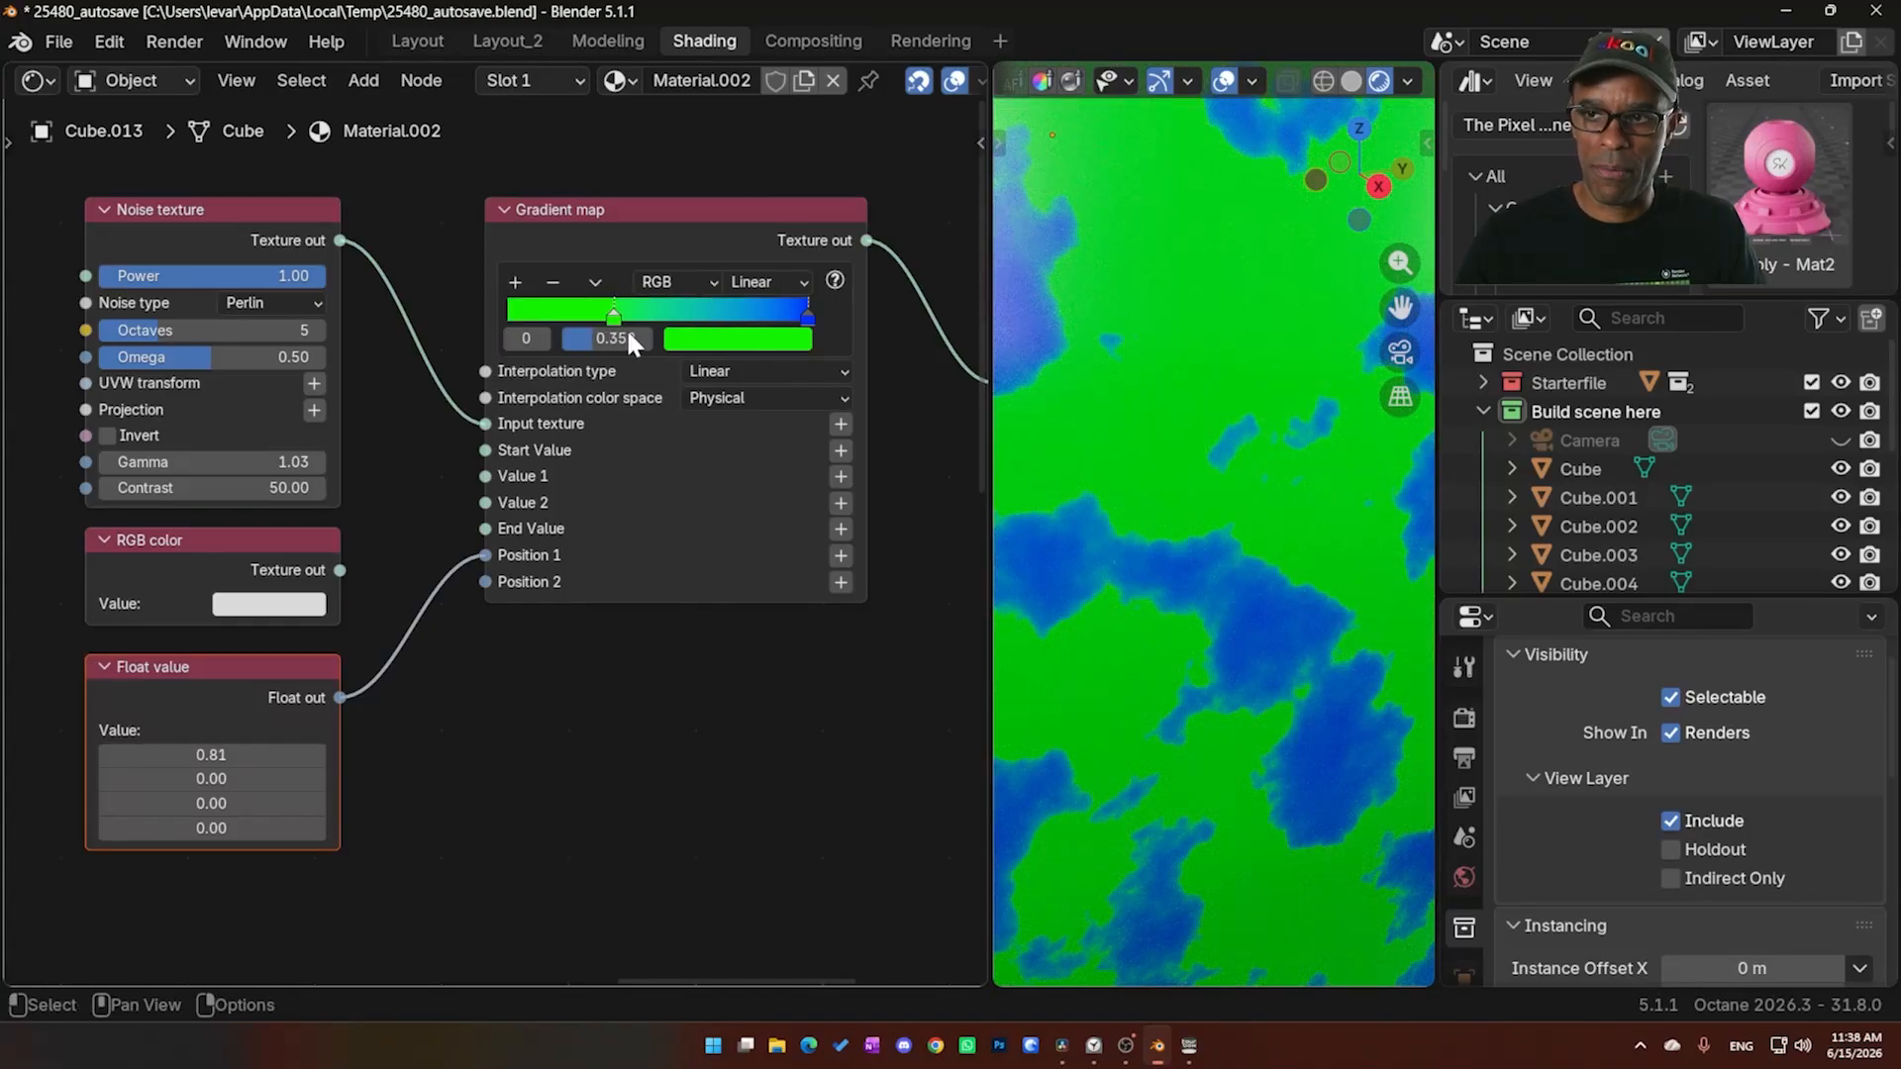
{"action": "mouse_move", "coordinate": [560, 337]}
{"action": "left_mouse_down"}
{"action": "mouse_move", "coordinate": [653, 336]}
{"action": "mouse_move", "coordinate": [556, 337]}
{"action": "left_mouse_up"}
{"action": "left_click_drag", "start_coordinate": [218, 749], "coordinate": [173, 754]}
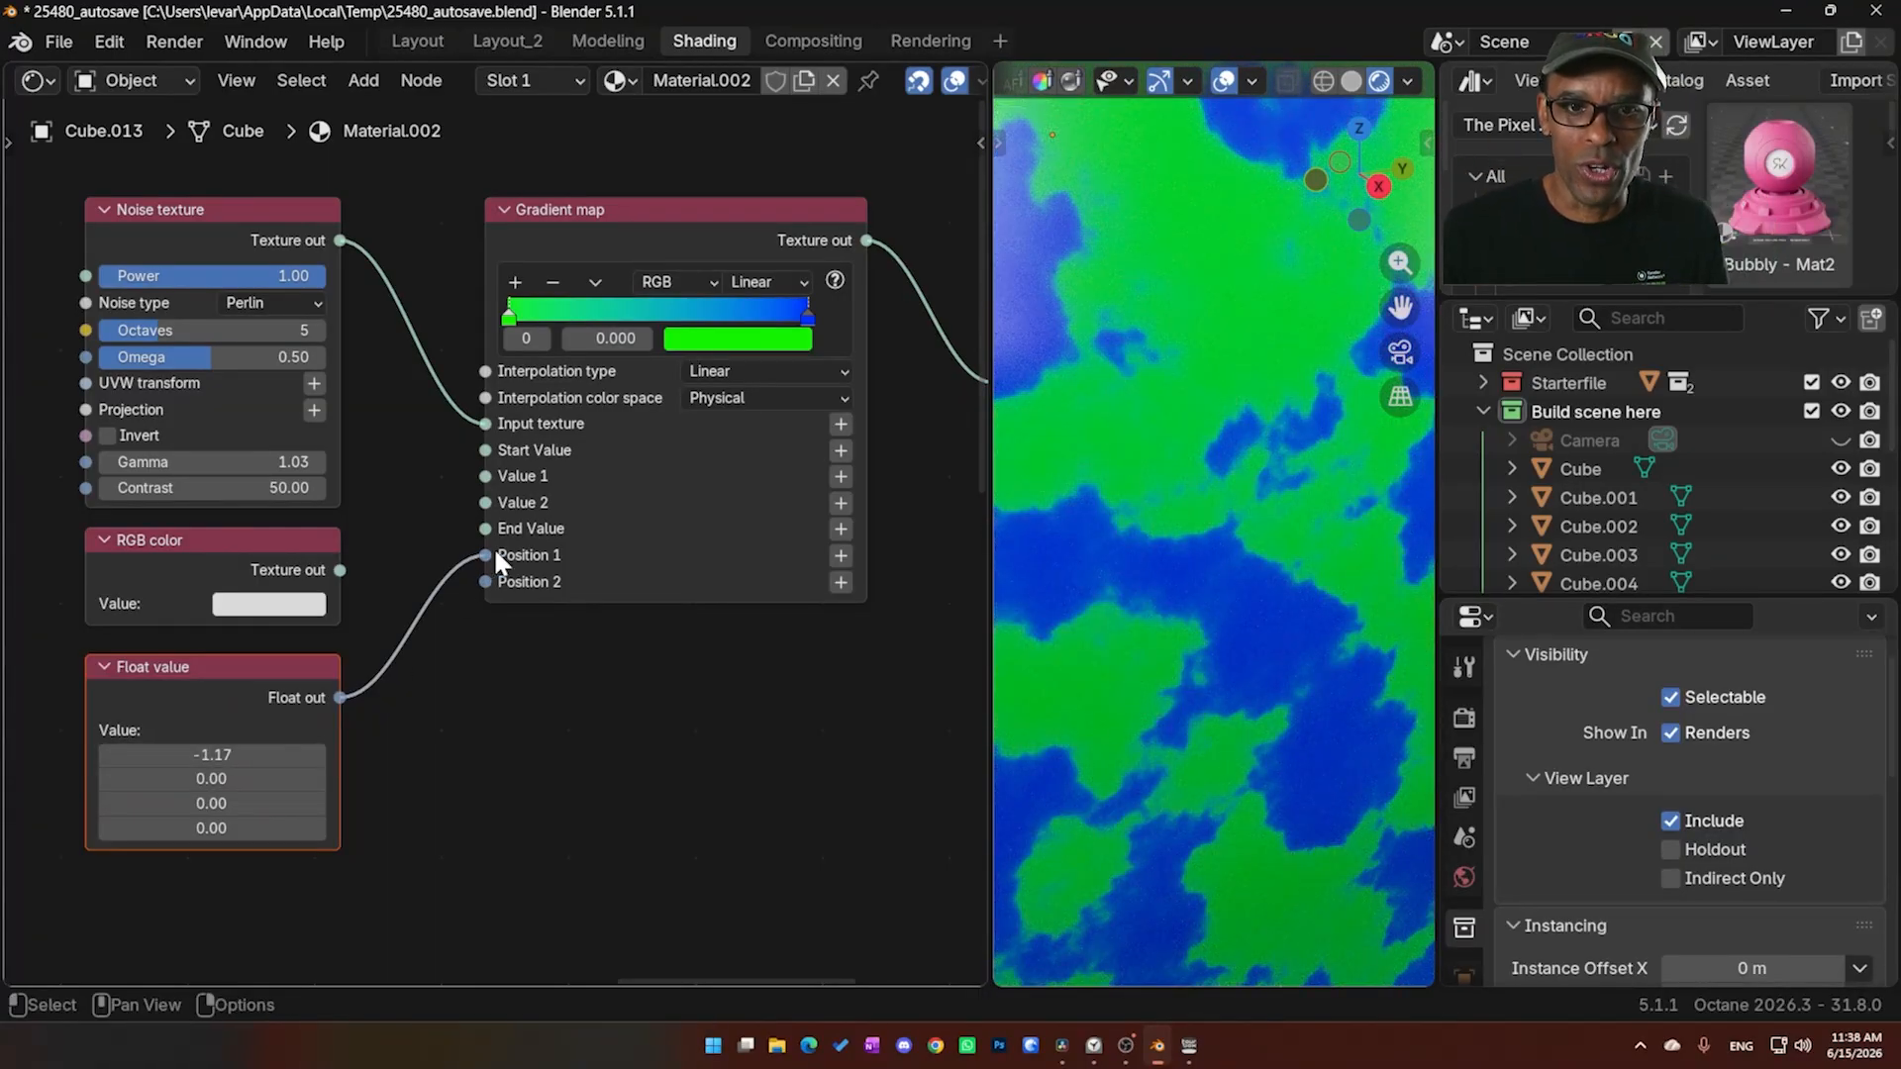
Add a ramp stop at 0.500 and test the Float value node on the Gradient map's Position 3
{"action": "left_click", "coordinate": [515, 284]}
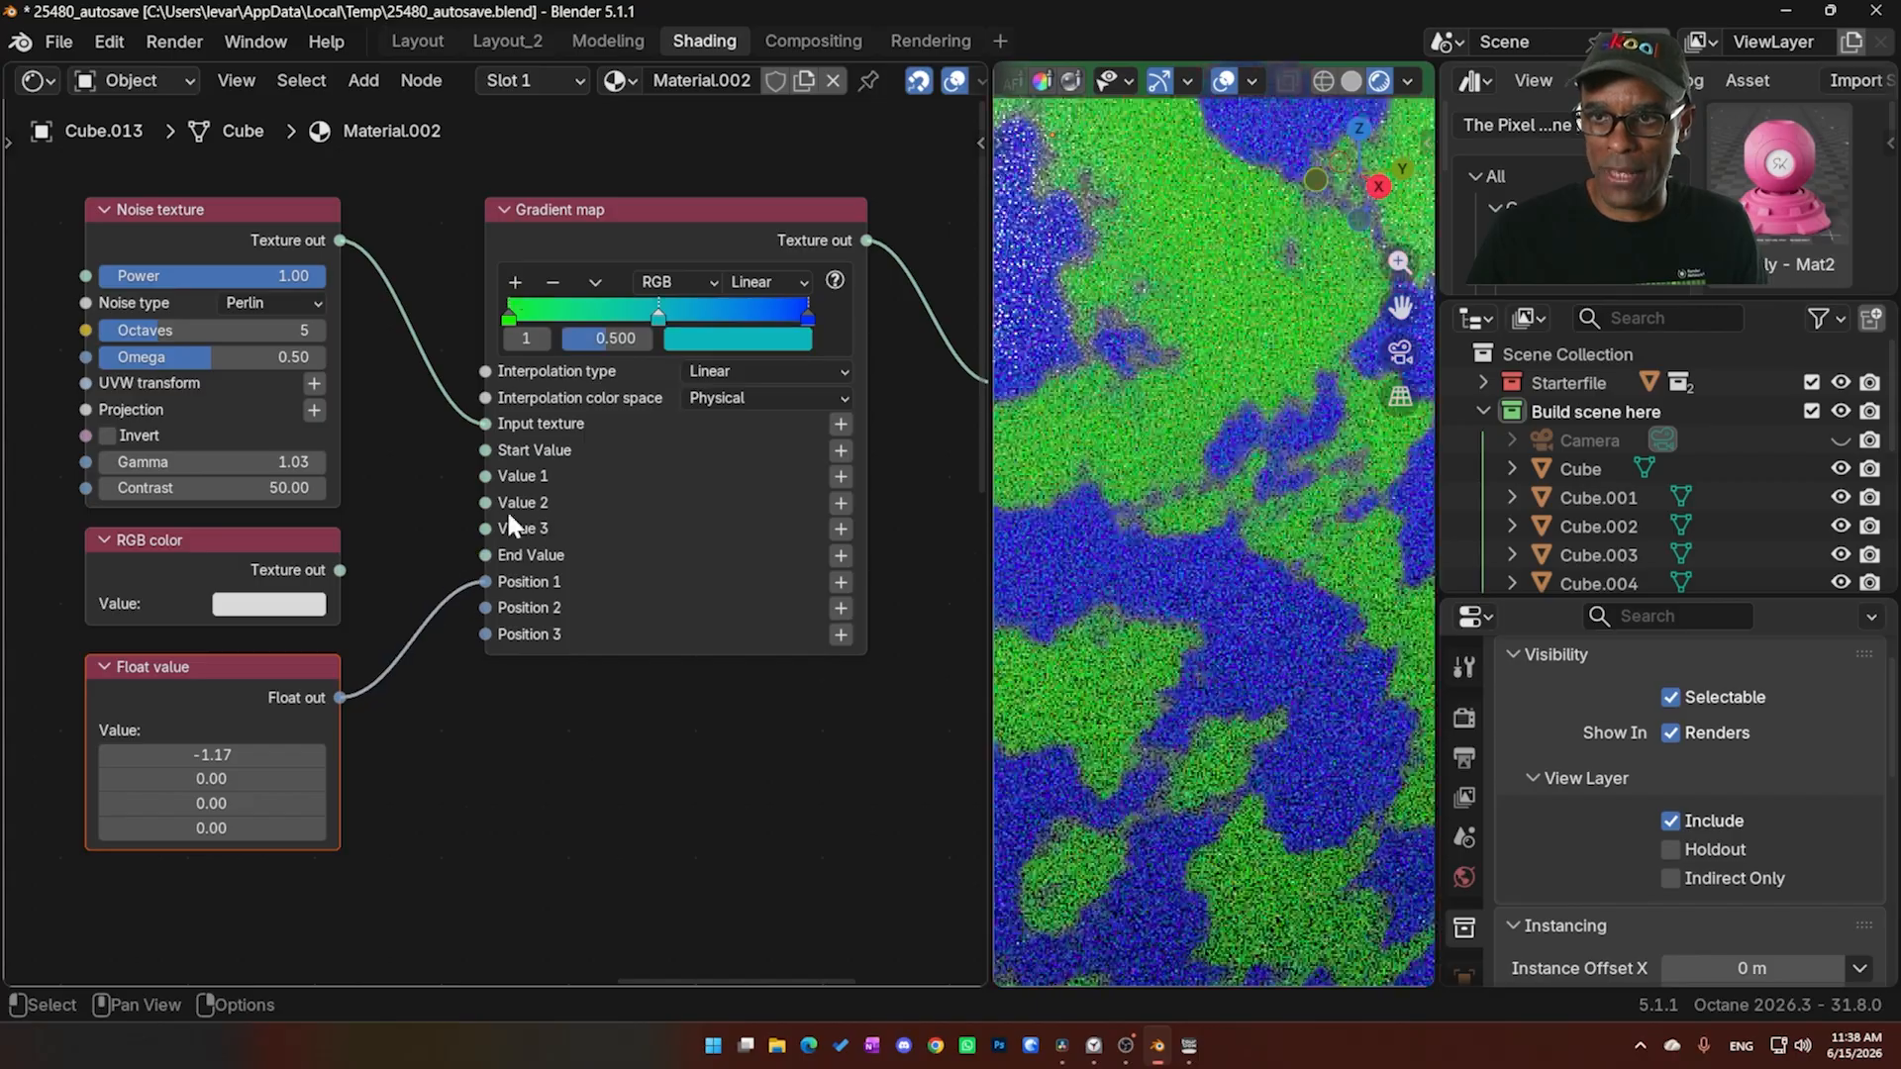
{"action": "left_click_drag", "start_coordinate": [485, 581], "coordinate": [483, 632]}
{"action": "left_click_drag", "start_coordinate": [246, 754], "coordinate": [291, 754]}
Delete the Float value node
{"action": "left_click", "coordinate": [252, 730]}
{"action": "key", "text": "x"}
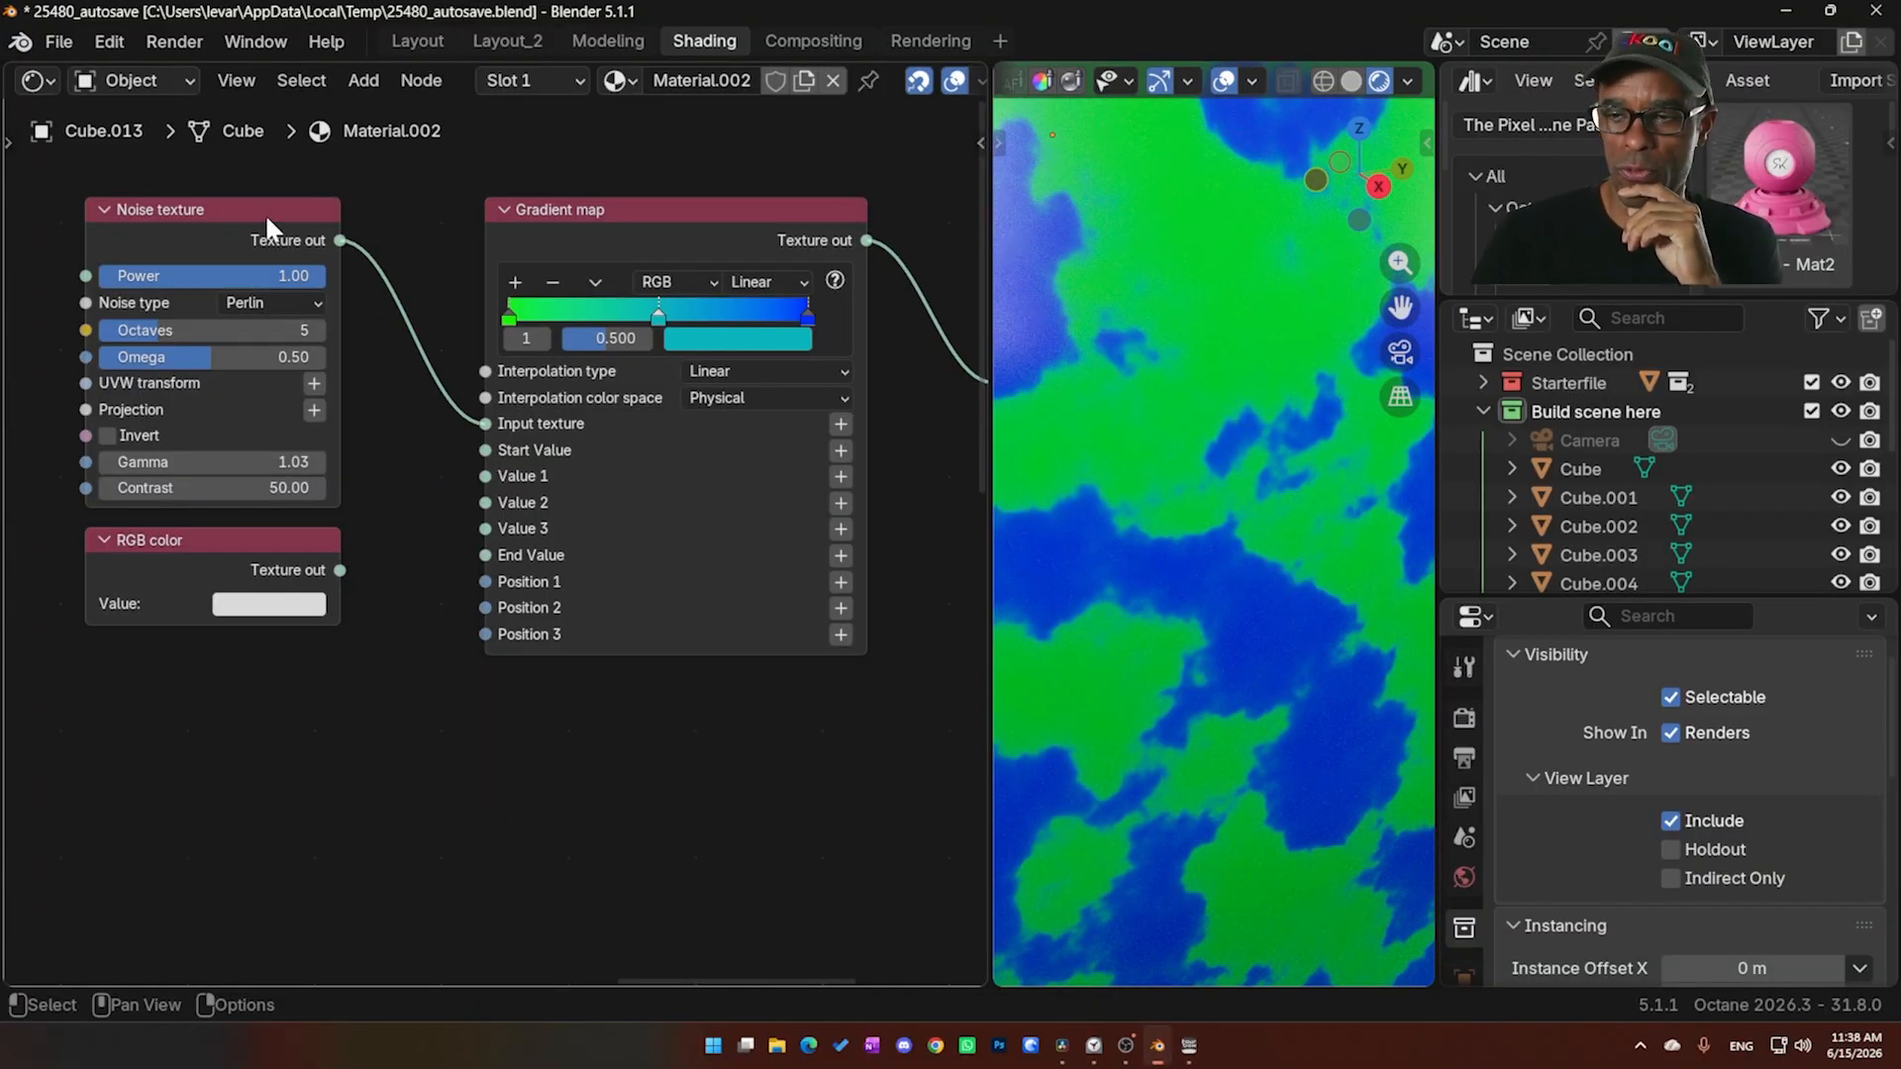
Move the RGB color node aside and relink the Noise texture from the Gradient map's Input texture to Value 1
{"action": "left_click_drag", "start_coordinate": [249, 589], "coordinate": [528, 792]}
{"action": "left_click_drag", "start_coordinate": [483, 424], "coordinate": [432, 449]}
{"action": "left_click_drag", "start_coordinate": [340, 240], "coordinate": [485, 476]}
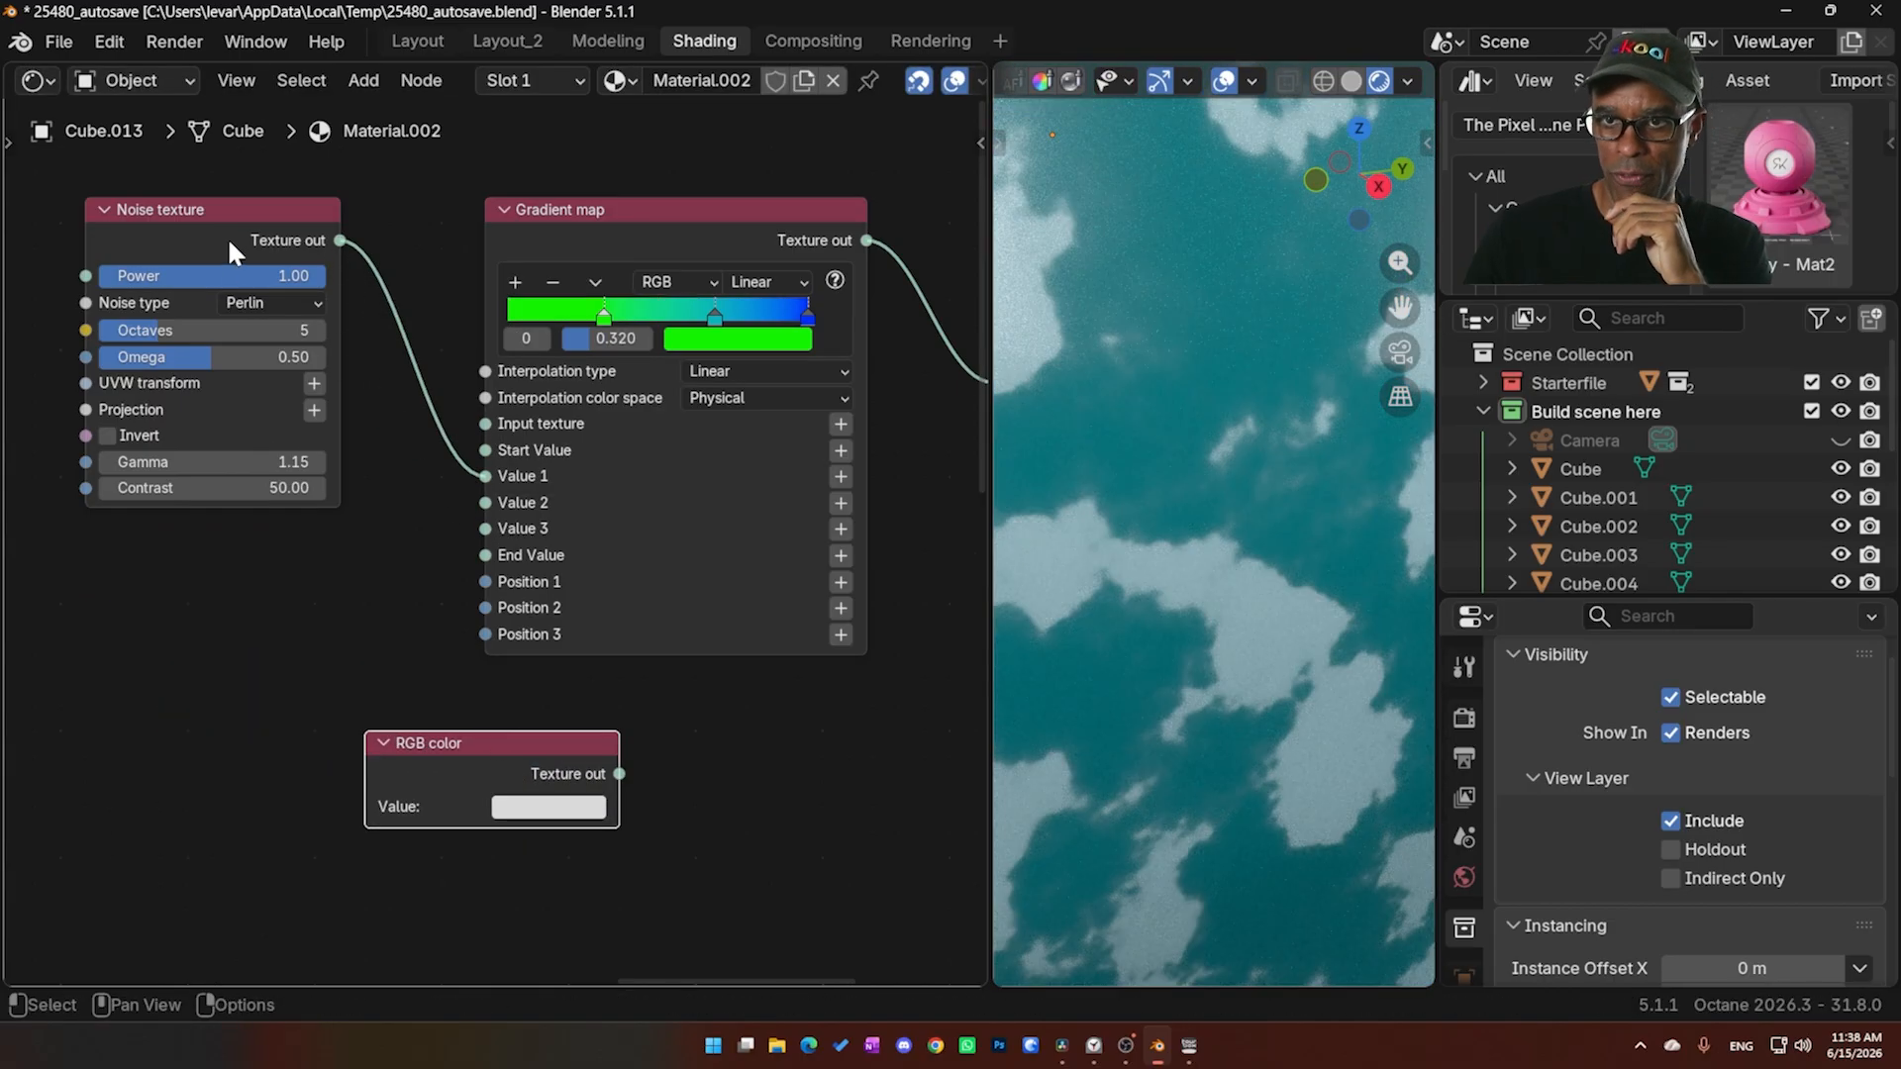
Duplicate the Noise texture node above the original and set the copy's noise type to Chips
{"action": "left_click_drag", "start_coordinate": [236, 239], "coordinate": [209, 289]}
{"action": "middle_click_drag", "start_coordinate": [250, 654], "coordinate": [282, 748]}
{"action": "left_click_drag", "start_coordinate": [216, 355], "coordinate": [191, 611]}
{"action": "key", "text": "shift+d"}
{"action": "left_click", "coordinate": [190, 253]}
{"action": "left_click", "coordinate": [255, 346]}
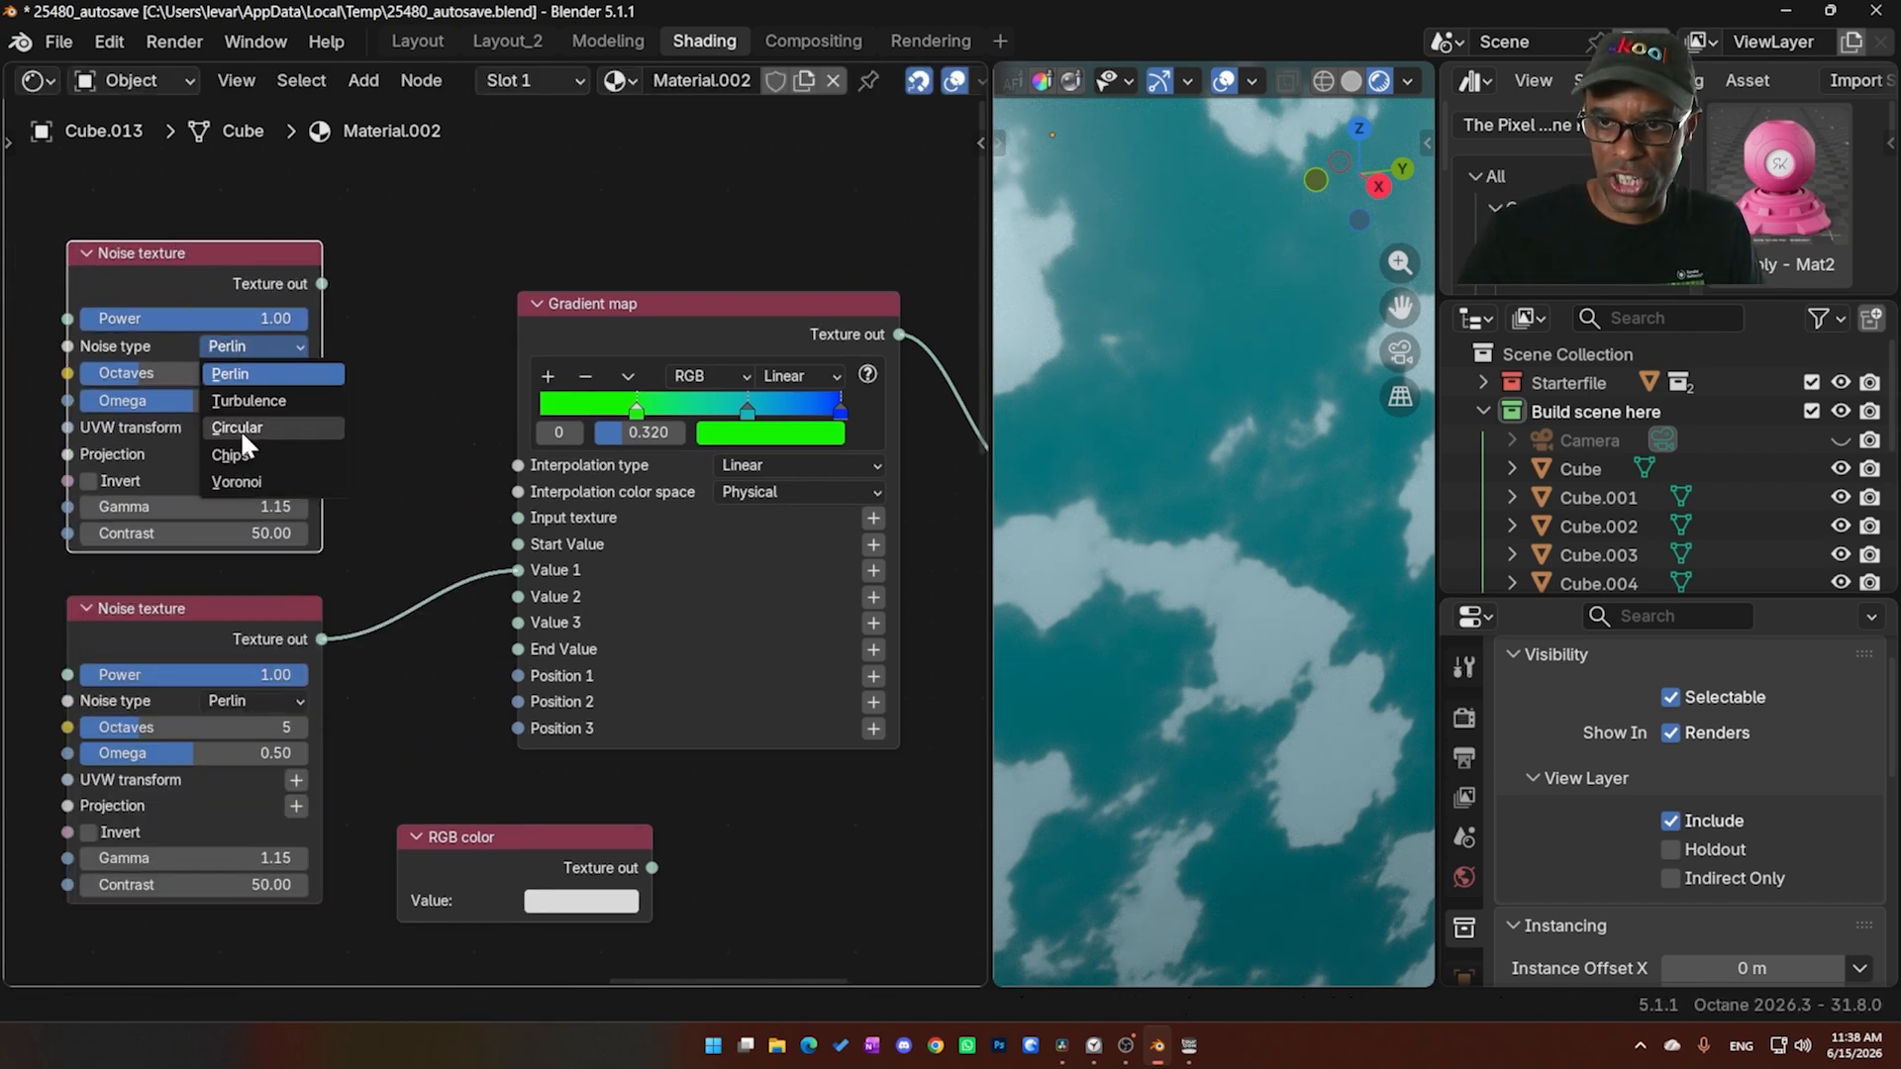
{"action": "left_click", "coordinate": [239, 430]}
Link the Chips noise to Value 2, set its Gamma to 0.41 and Contrast to 36.10, and set the Perlin noise's Omega to 0.63
{"action": "left_click_drag", "start_coordinate": [322, 284], "coordinate": [507, 542]}
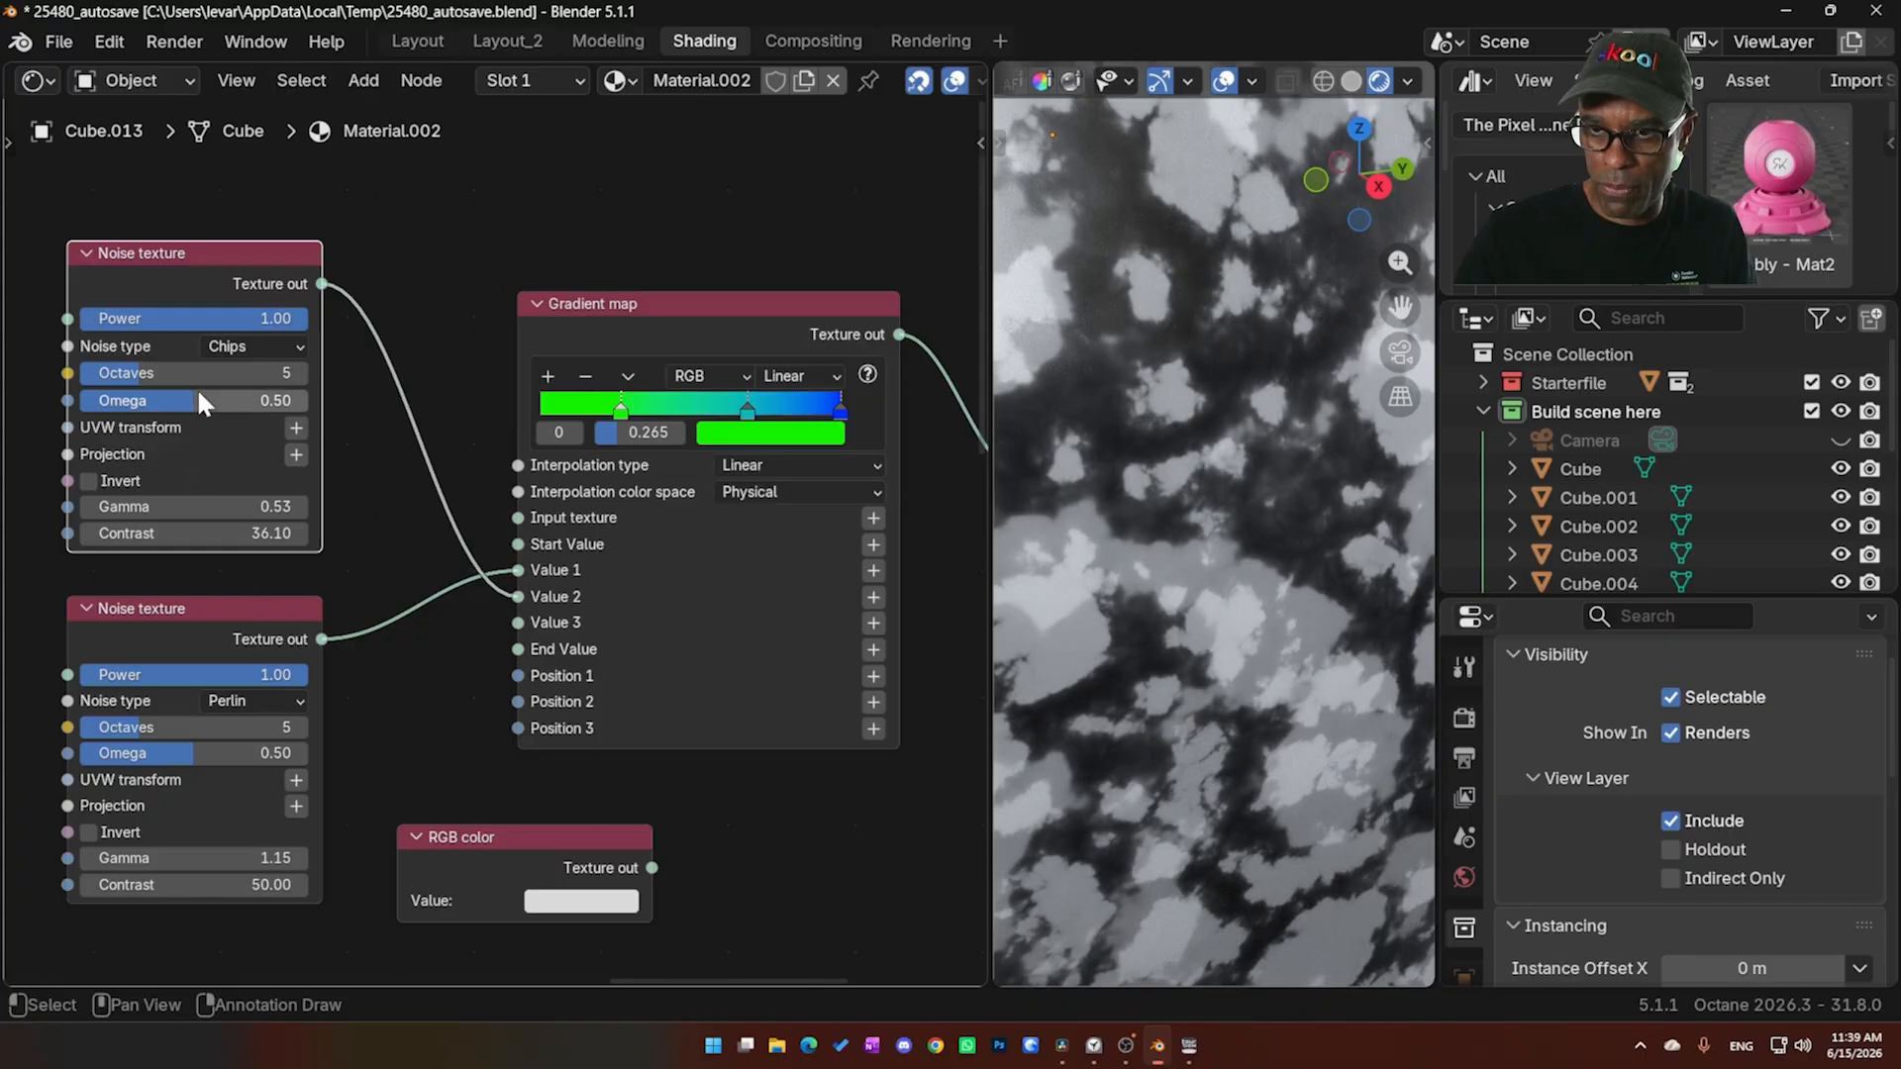
{"action": "mouse_move", "coordinate": [198, 506]}
{"action": "left_mouse_down"}
{"action": "mouse_move", "coordinate": [218, 506]}
{"action": "mouse_move", "coordinate": [188, 506]}
{"action": "left_mouse_up"}
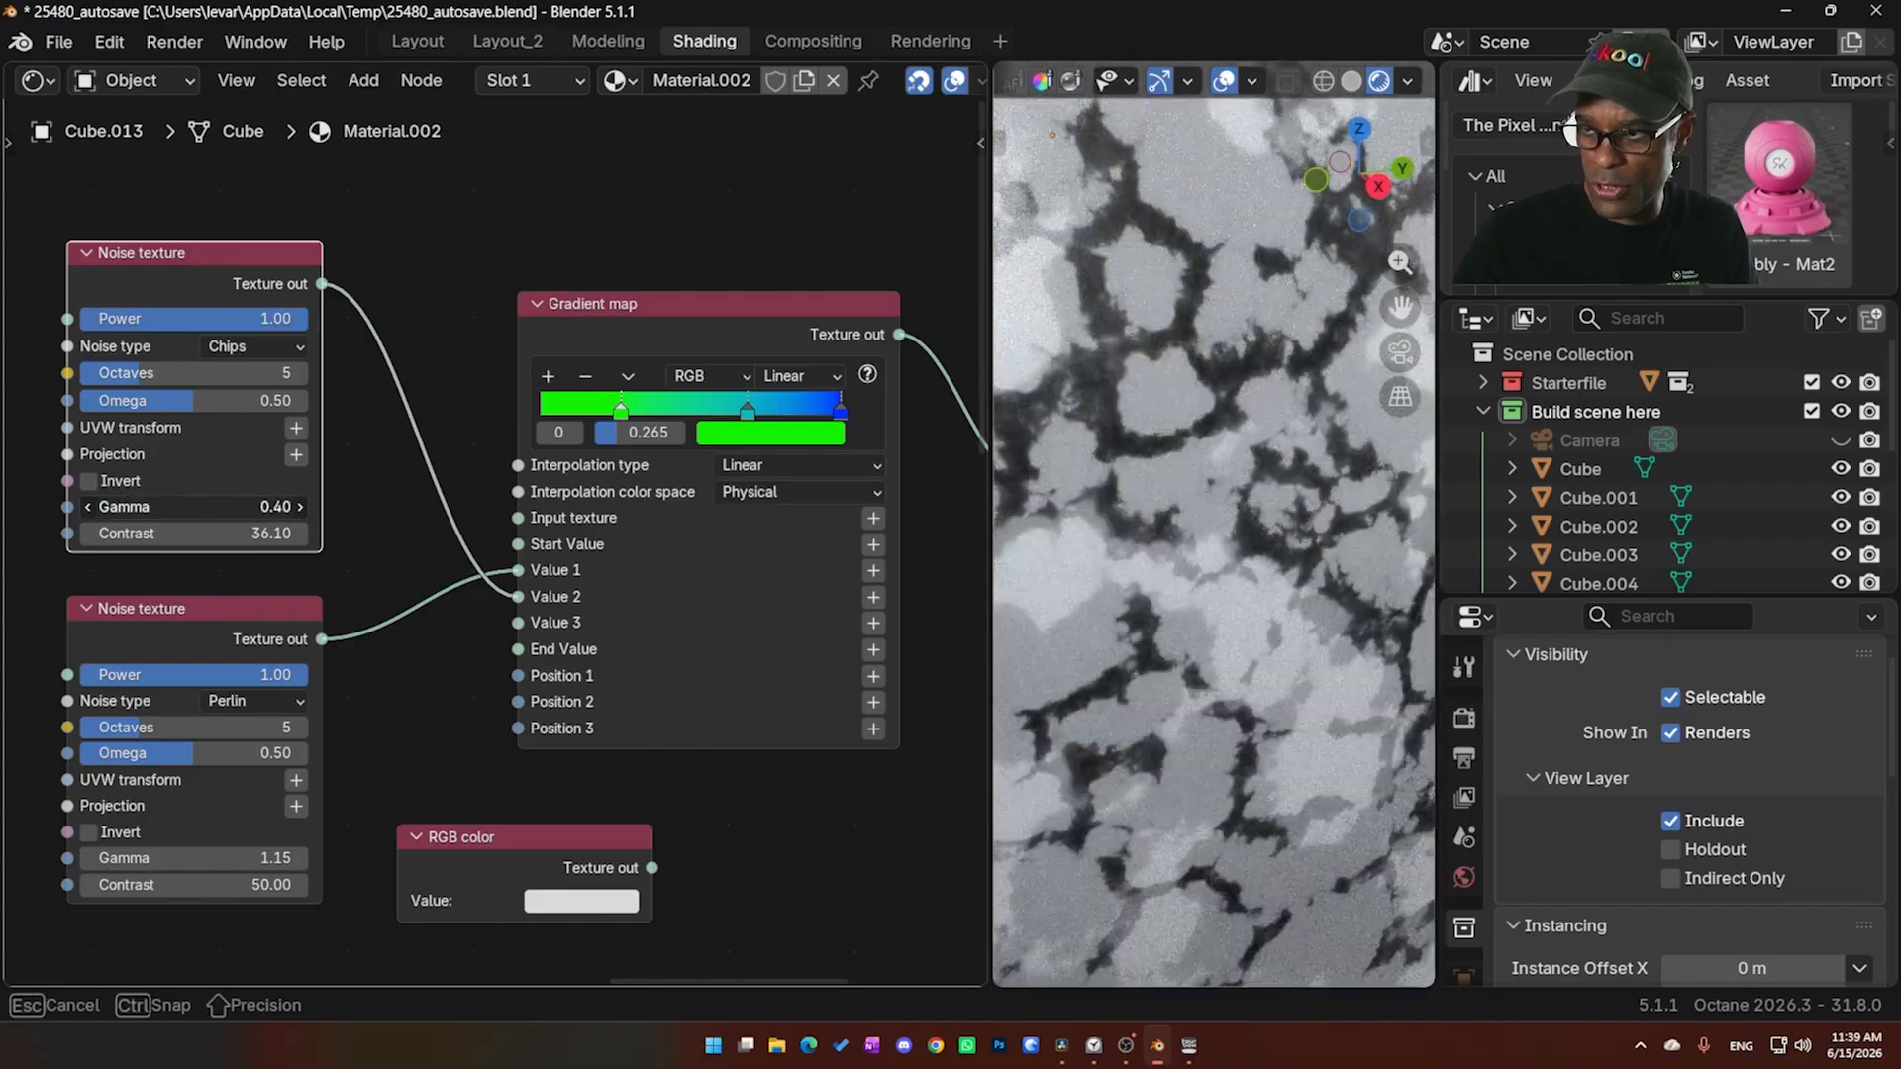
{"action": "left_click_drag", "start_coordinate": [174, 755], "coordinate": [213, 755]}
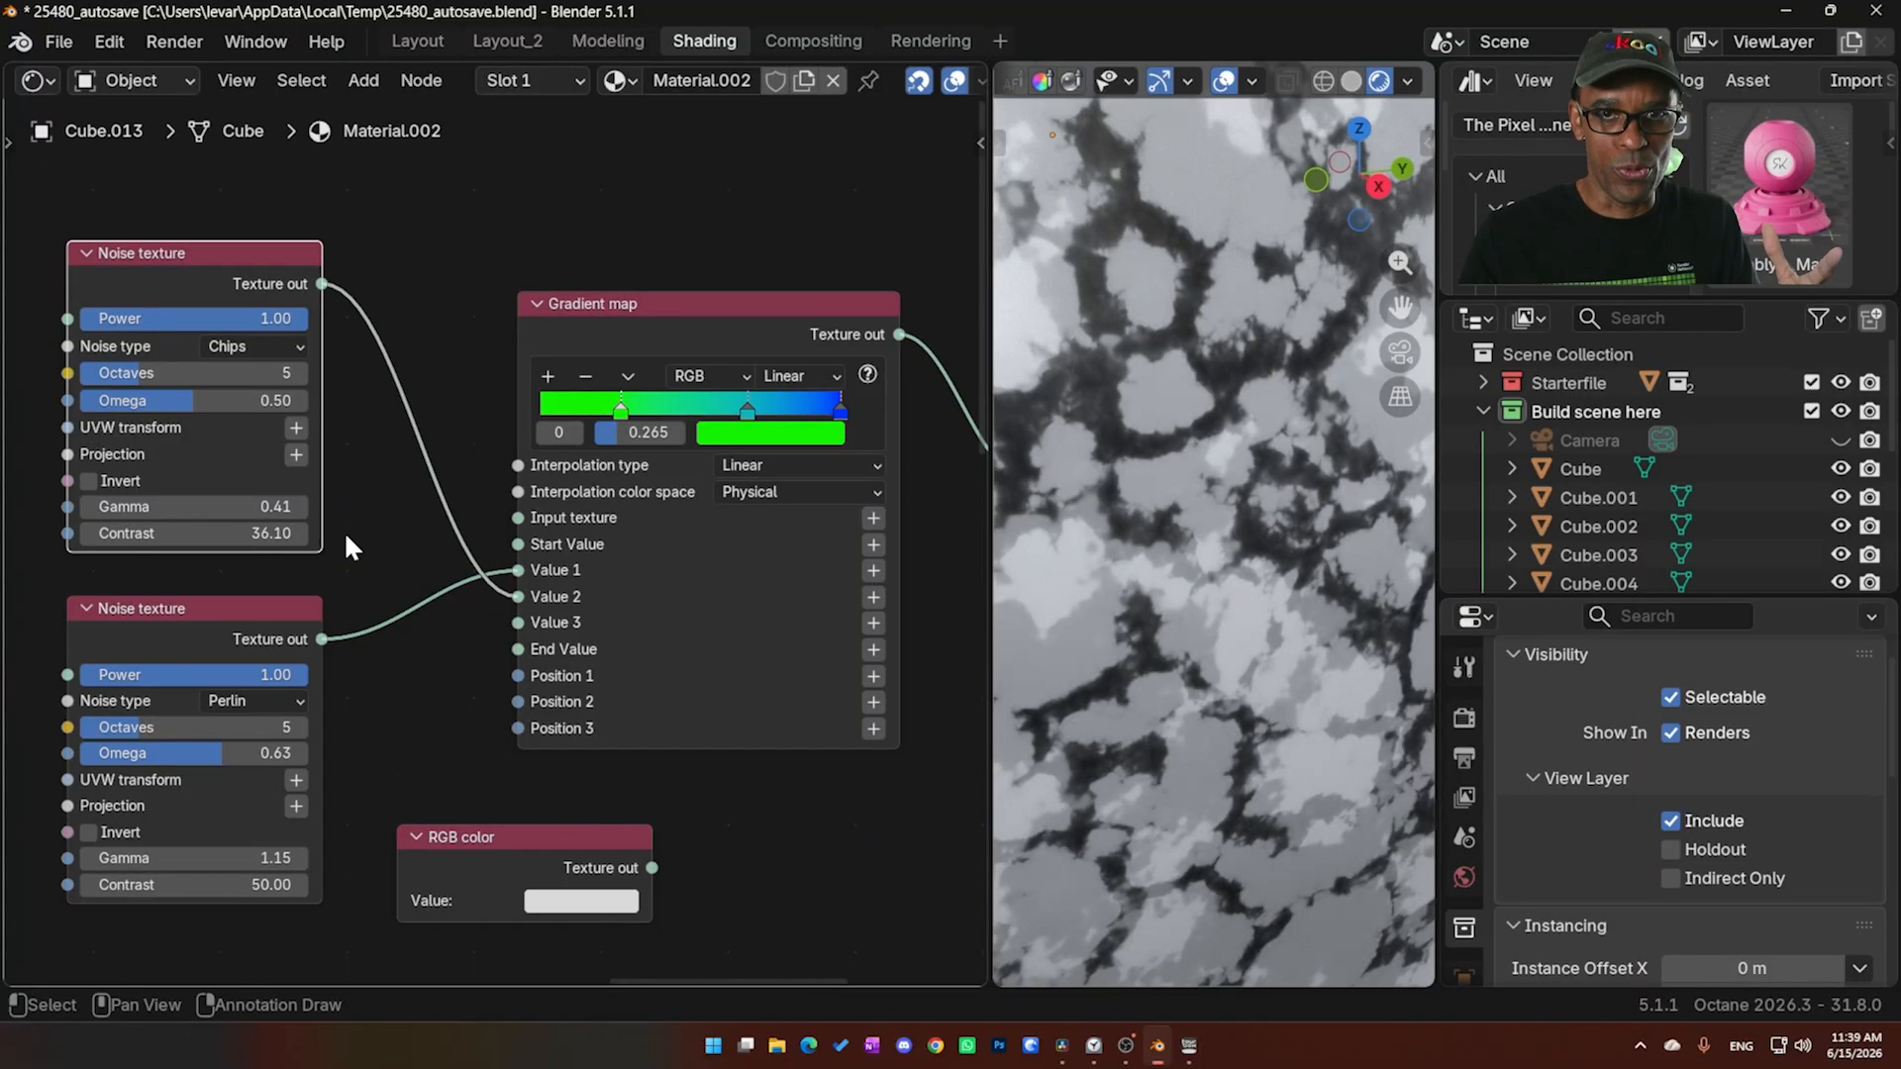
Set the RGB color to red, link it to the Gradient map's Input texture, and shift the ramp stops to test the blend
{"action": "left_click_drag", "start_coordinate": [611, 412], "coordinate": [638, 412]}
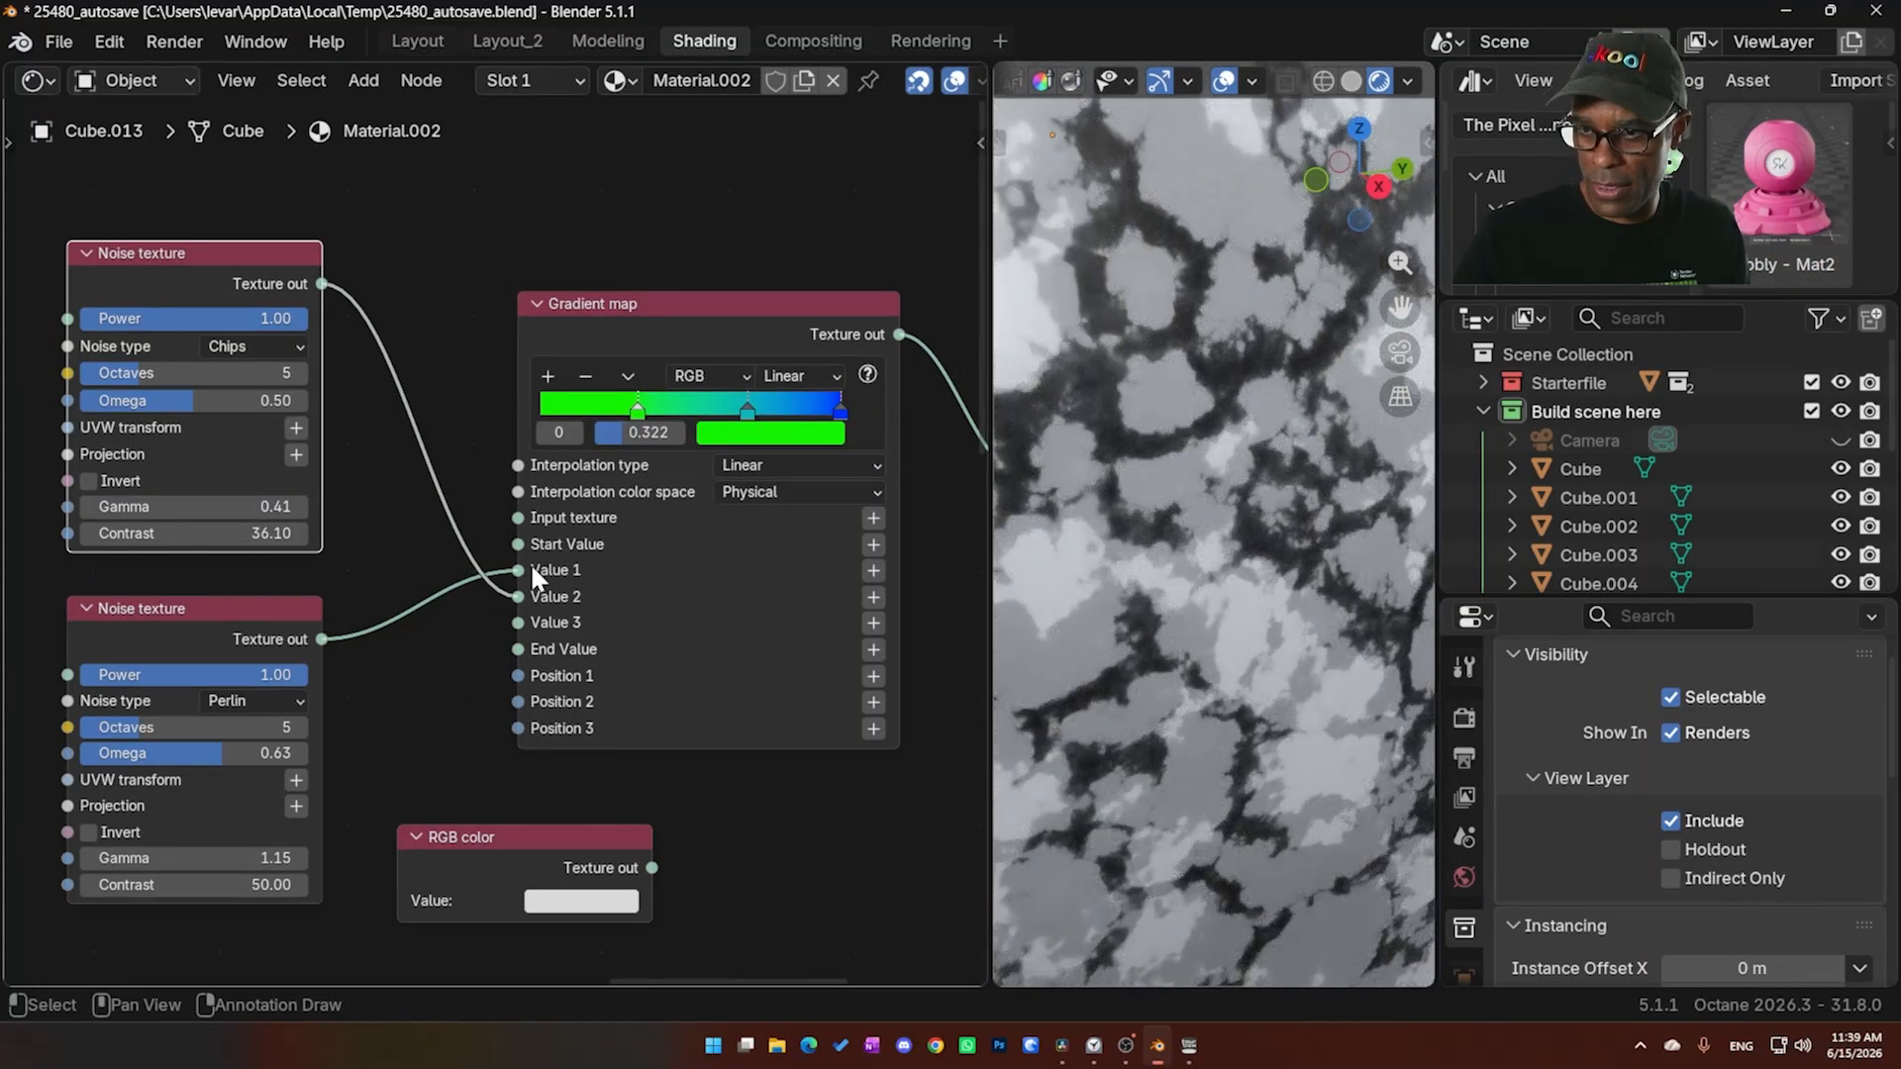
{"action": "left_click", "coordinate": [594, 902]}
{"action": "left_click_drag", "start_coordinate": [624, 597], "coordinate": [636, 696]}
{"action": "left_click_drag", "start_coordinate": [653, 868], "coordinate": [503, 545]}
{"action": "left_click_drag", "start_coordinate": [503, 545], "coordinate": [517, 518]}
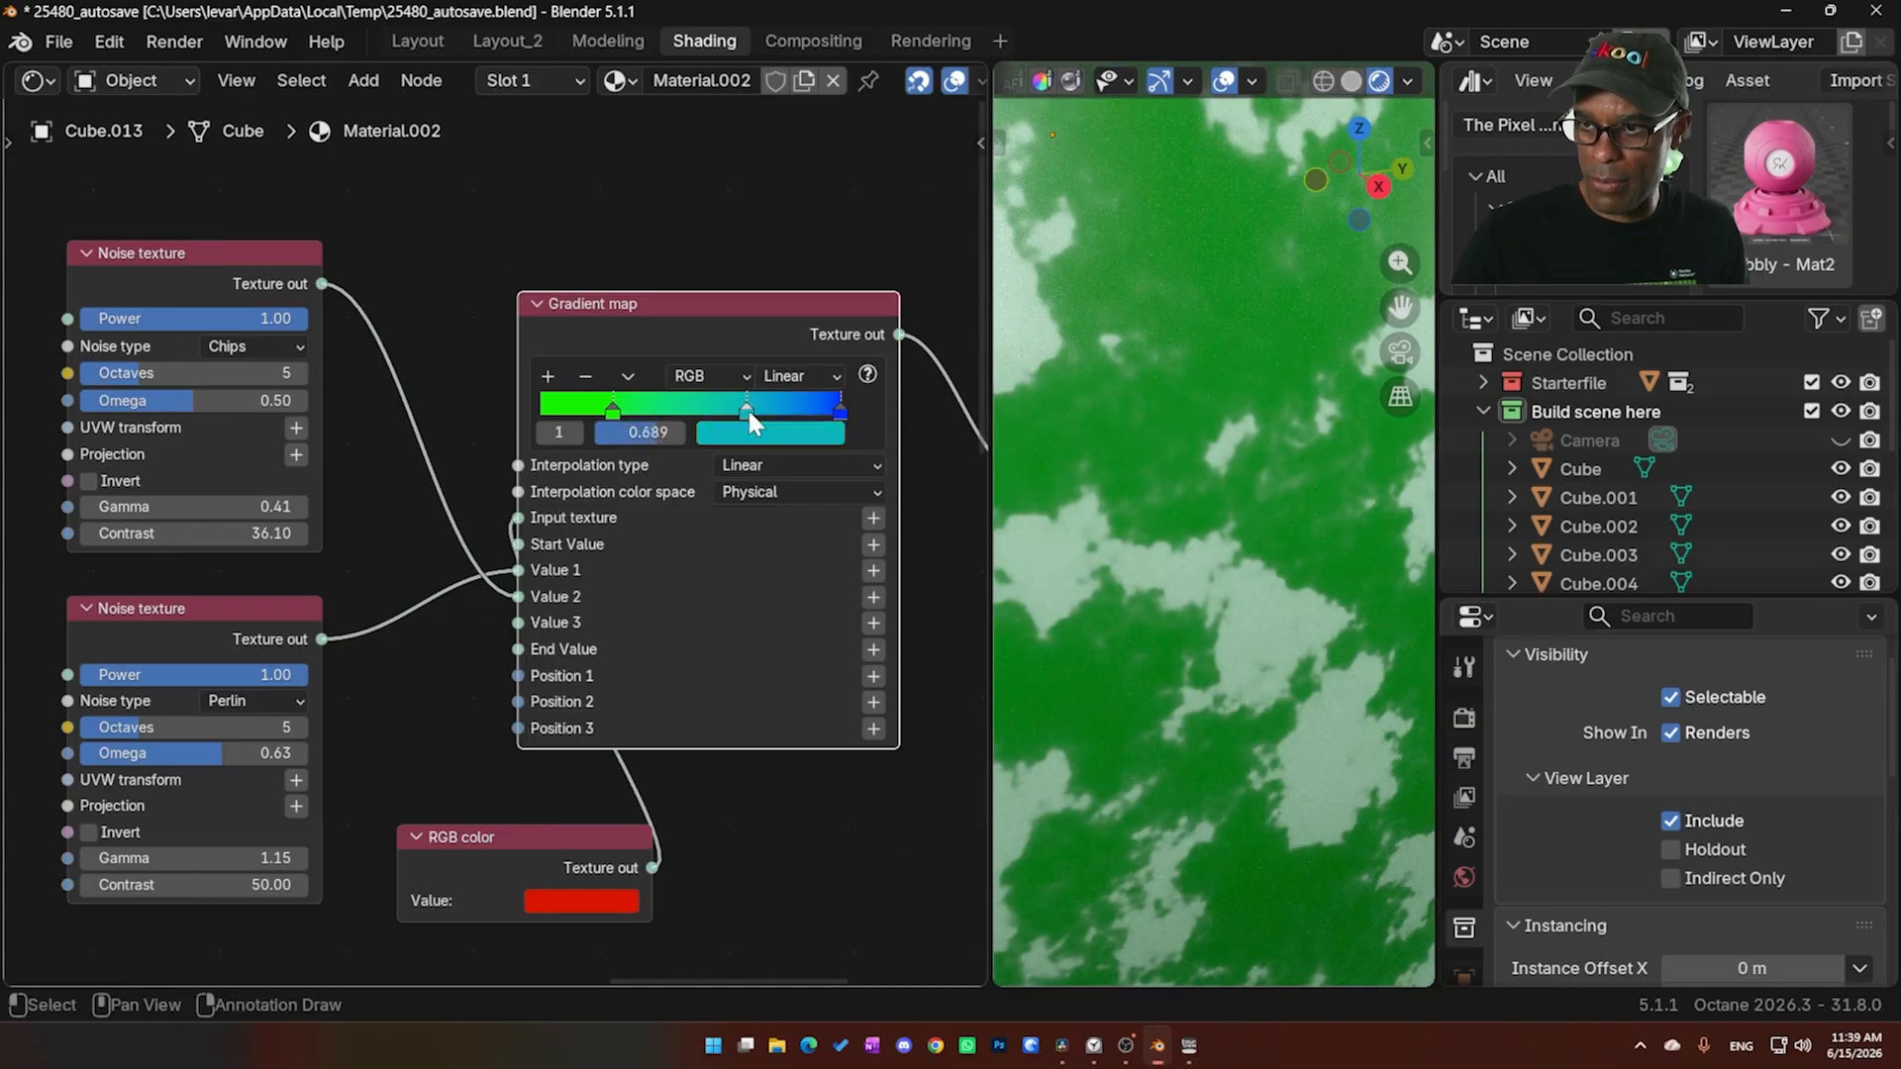
{"action": "mouse_move", "coordinate": [752, 422]}
{"action": "left_mouse_down"}
{"action": "mouse_move", "coordinate": [716, 408]}
{"action": "mouse_move", "coordinate": [731, 415]}
{"action": "left_mouse_up"}
{"action": "mouse_move", "coordinate": [615, 408]}
{"action": "left_mouse_down"}
{"action": "mouse_move", "coordinate": [725, 402]}
{"action": "mouse_move", "coordinate": [580, 406]}
{"action": "left_mouse_up"}
Delete the RGB color node and rearrange the noise nodes with the Perlin one above the Chips one
{"action": "left_click_drag", "start_coordinate": [415, 847], "coordinate": [261, 915]}
{"action": "key", "text": "x"}
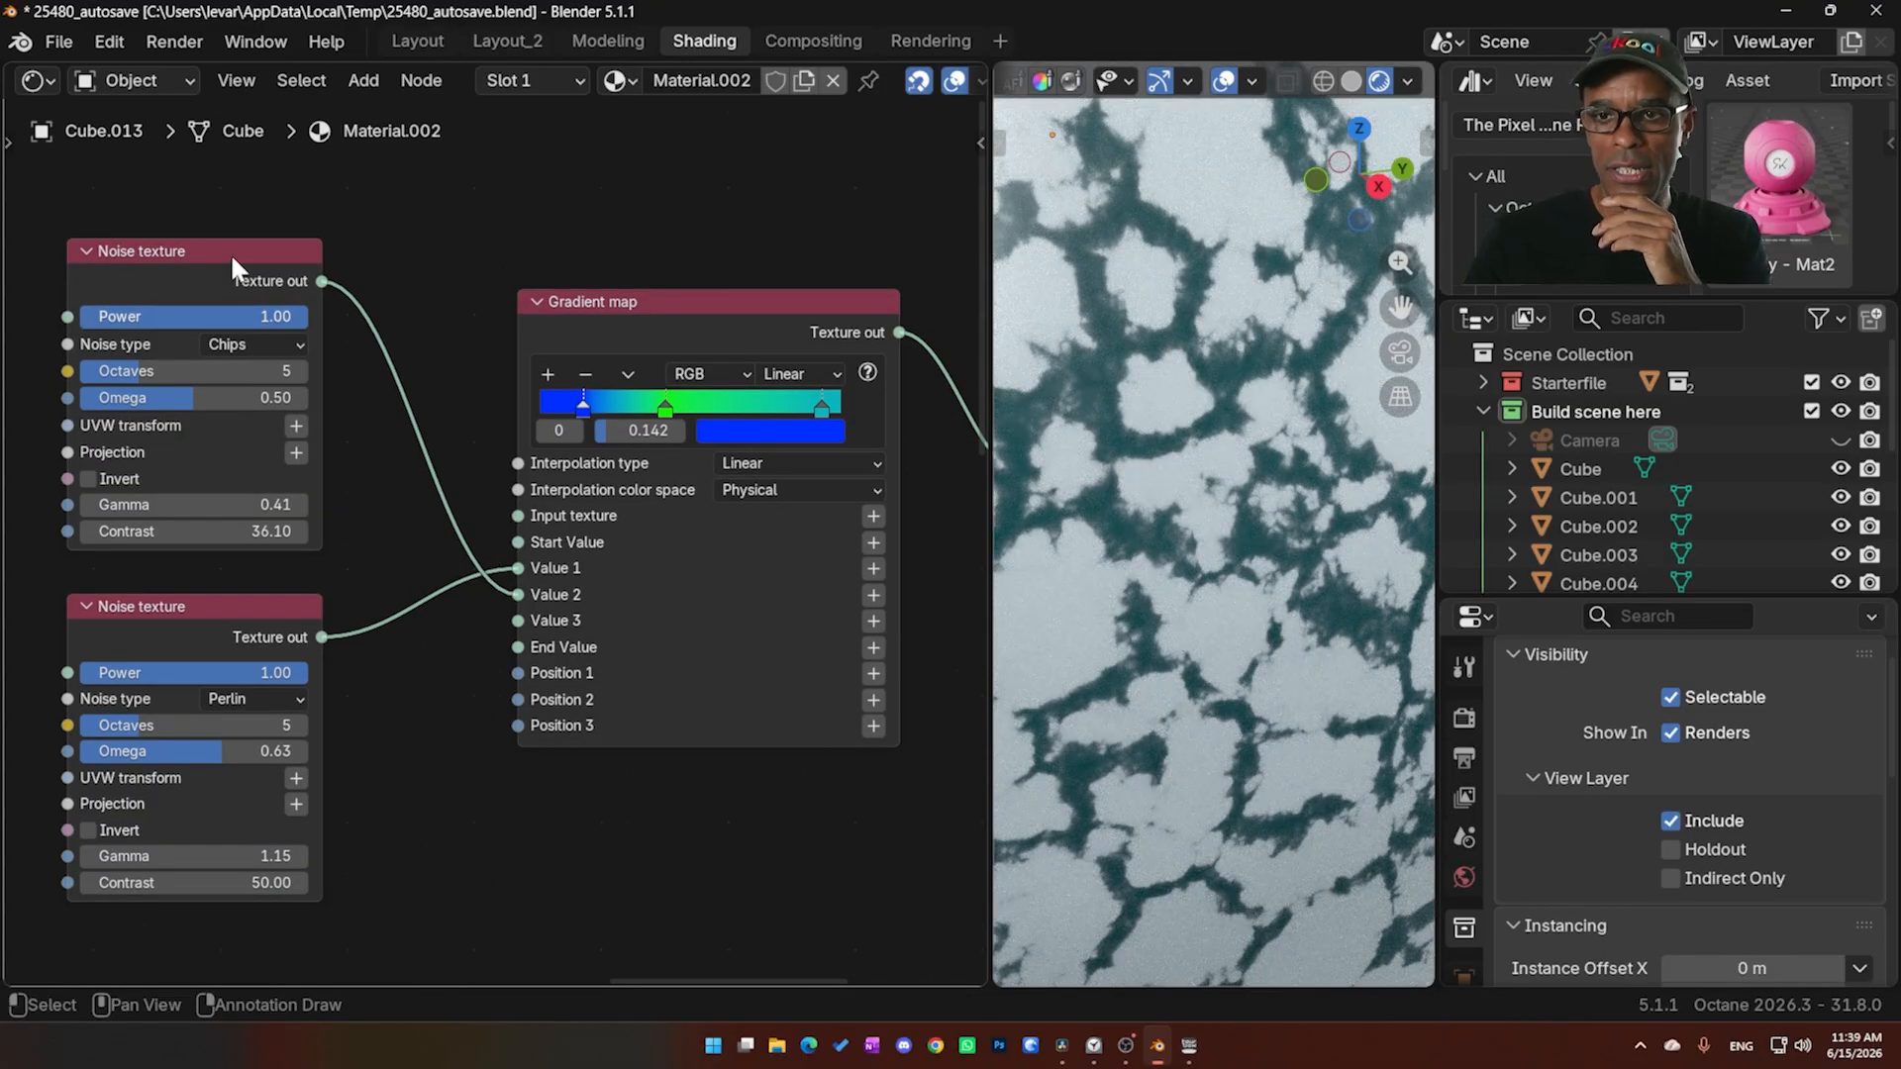
{"action": "left_click_drag", "start_coordinate": [232, 258], "coordinate": [207, 816]}
{"action": "left_click_drag", "start_coordinate": [190, 636], "coordinate": [174, 432]}
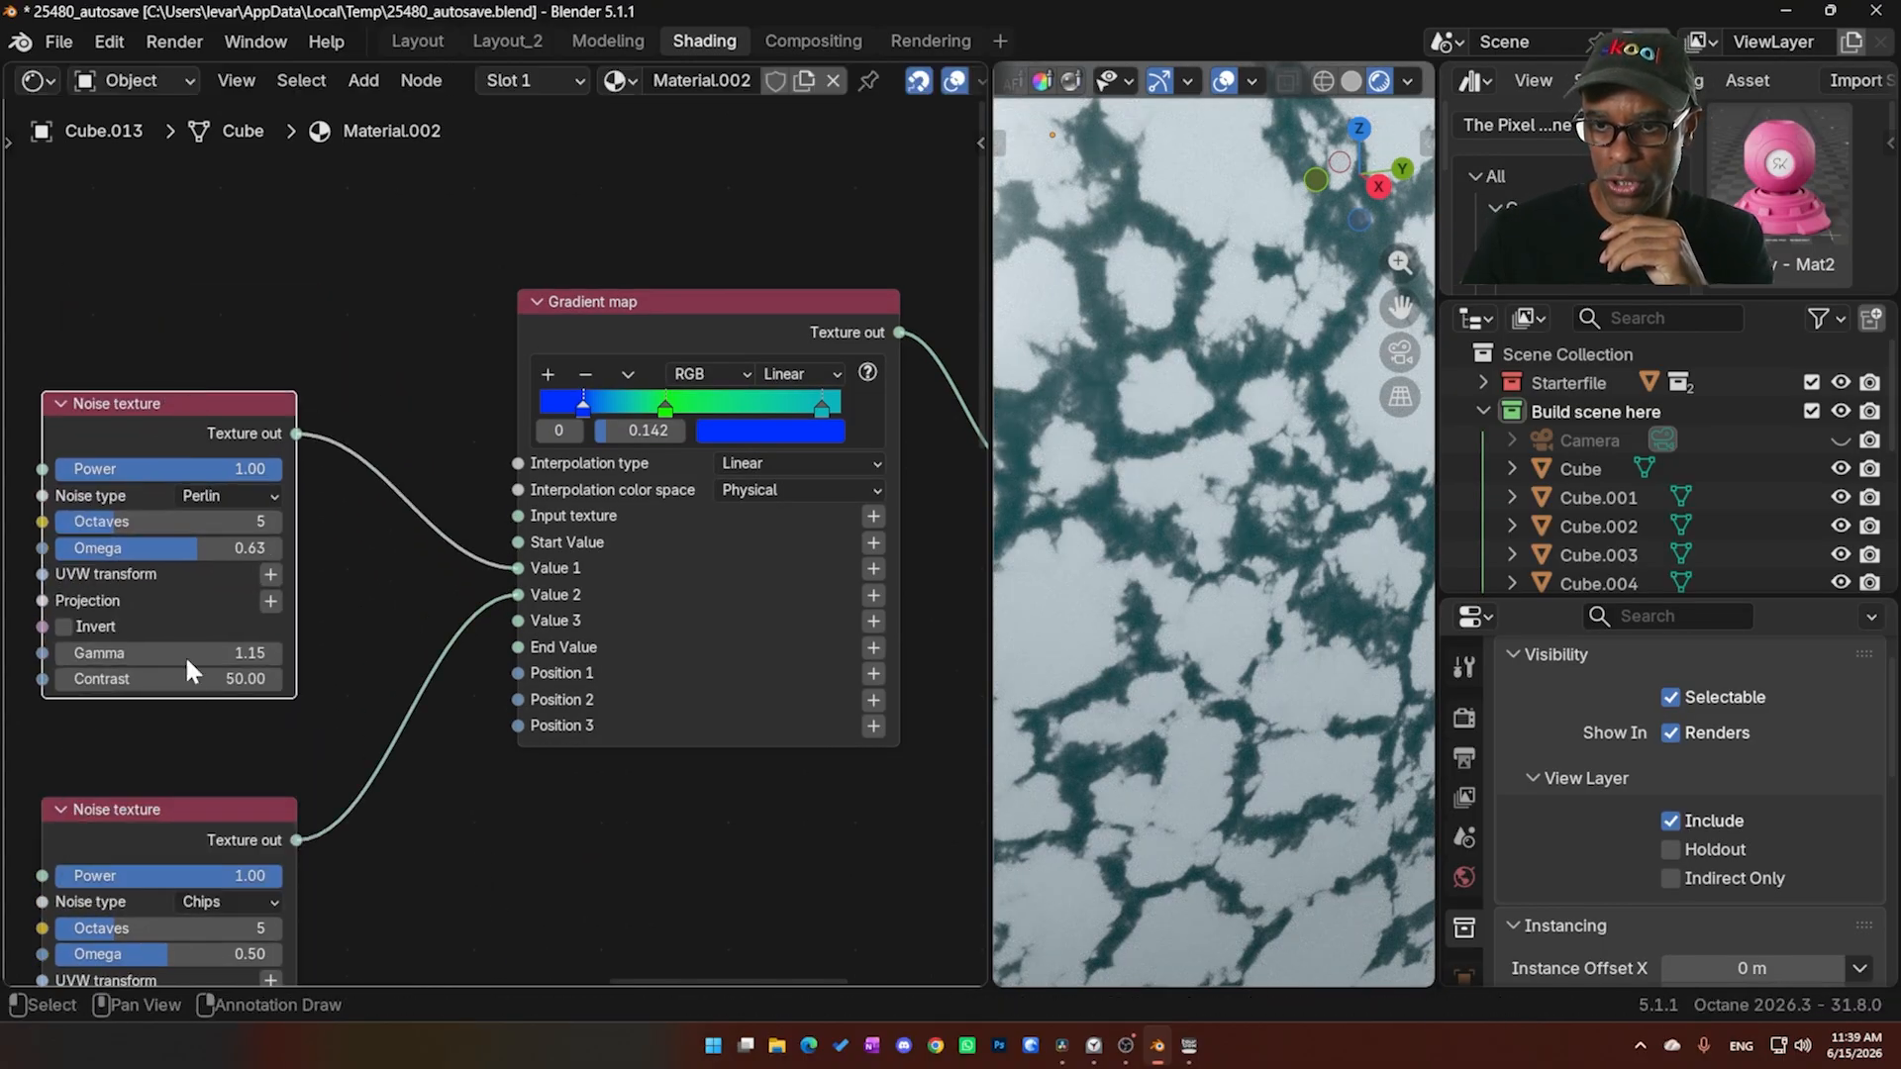
{"action": "left_click_drag", "start_coordinate": [169, 814], "coordinate": [195, 739]}
Add a Random color texture node and link it to the Gradient map's Input texture
{"action": "left_click", "coordinate": [194, 273]}
{"action": "middle_click_drag", "start_coordinate": [194, 272], "coordinate": [230, 351]}
{"action": "key", "text": "shift+a"}
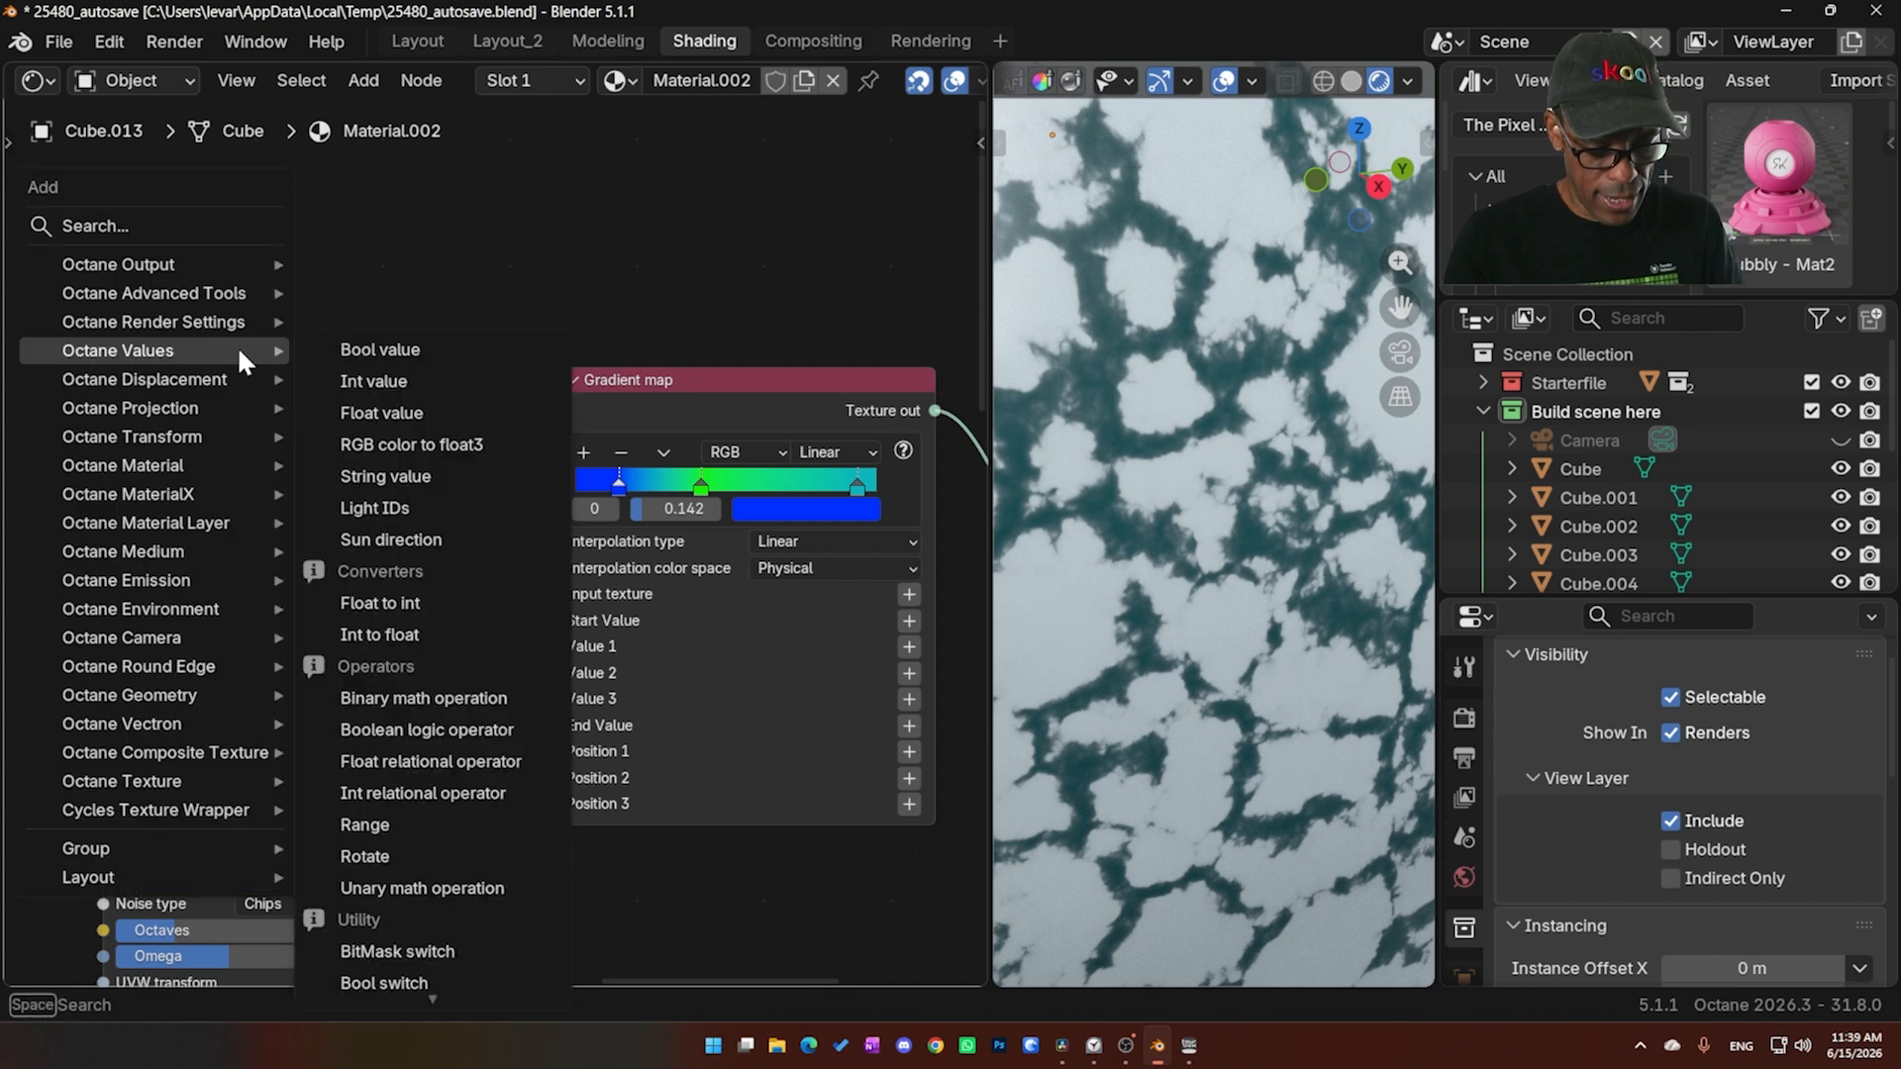
{"action": "type", "text": "rando"}
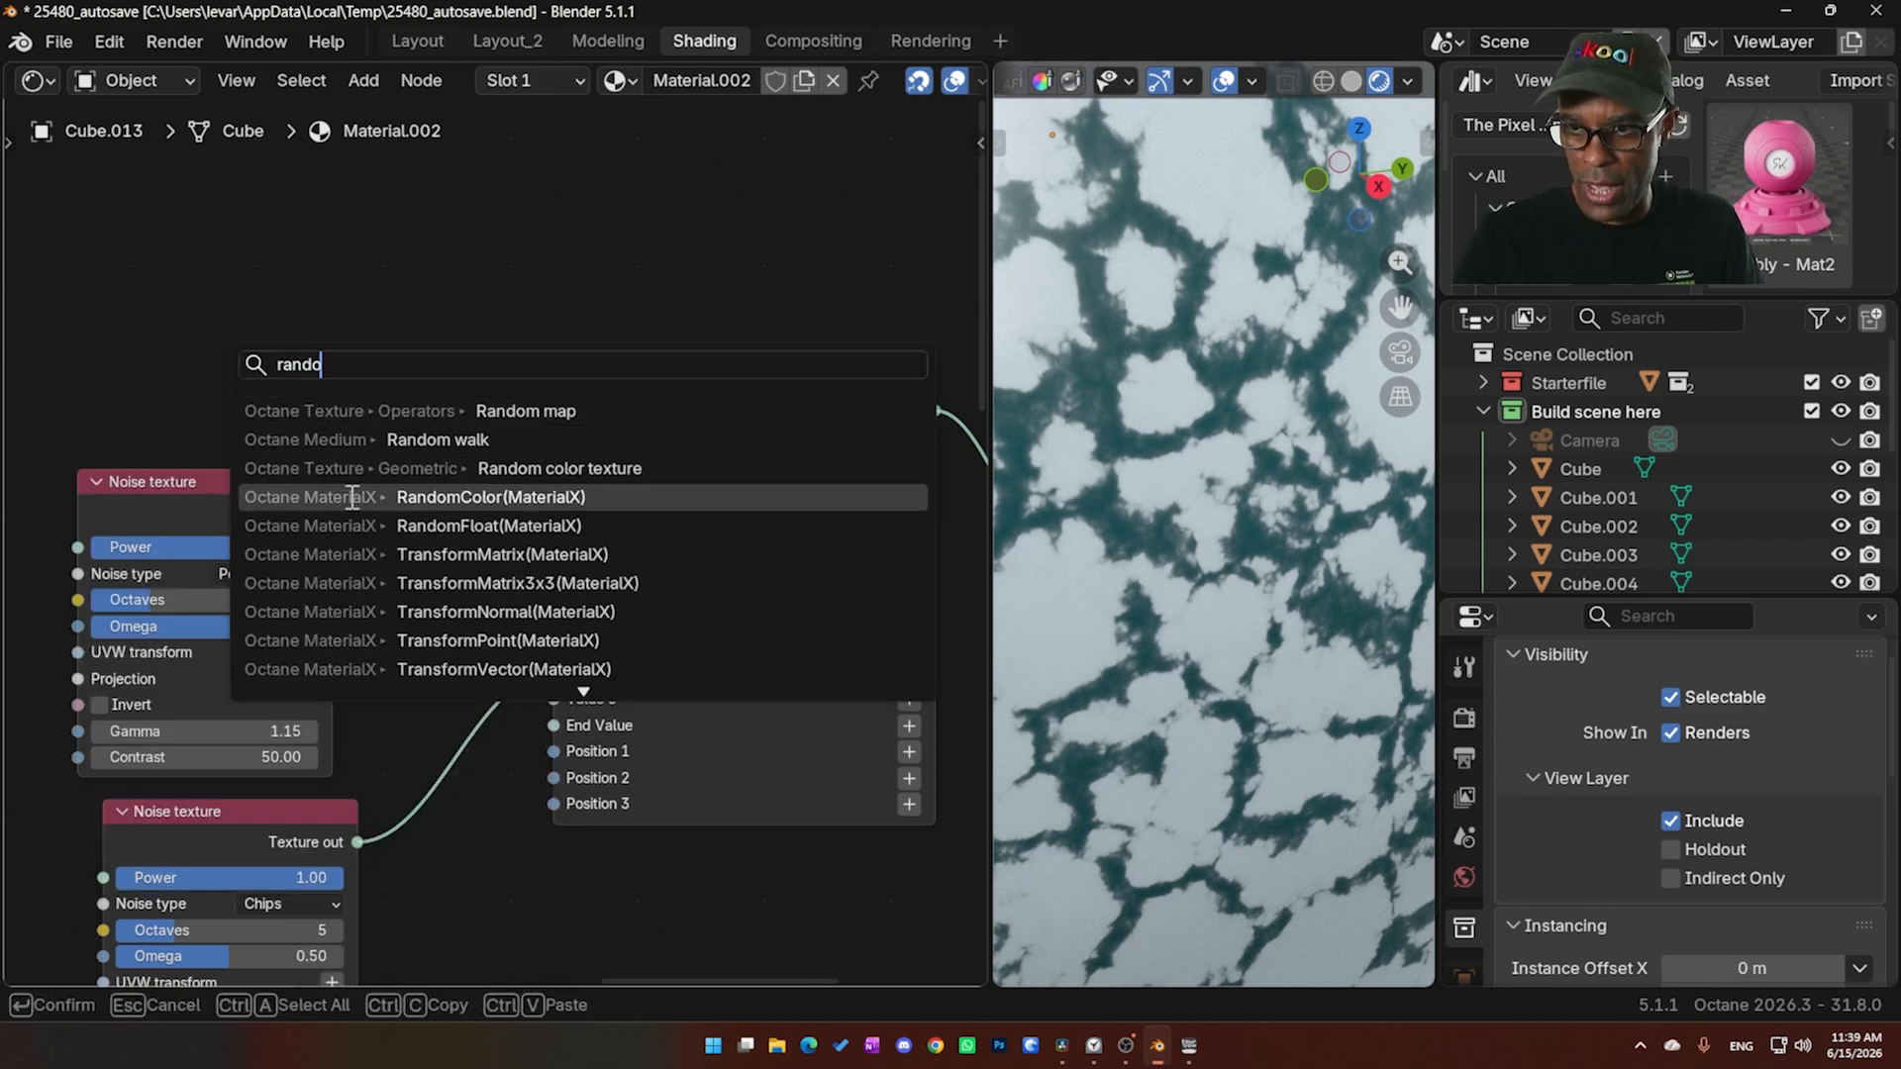
{"action": "left_click", "coordinate": [370, 469]}
{"action": "left_click", "coordinate": [215, 369]}
{"action": "left_click_drag", "start_coordinate": [307, 334], "coordinate": [552, 594]}
Widen the 3D viewport and place a linked duplicate of the blue noise cube Cube.001 in the stack
{"action": "scroll", "coordinate": [1214, 557], "scroll_direction": "down", "scroll_amount": 6}
{"action": "middle_click_drag", "start_coordinate": [1238, 566], "coordinate": [1170, 512]}
{"action": "scroll", "coordinate": [1220, 567], "scroll_direction": "down", "scroll_amount": 3}
{"action": "scroll", "coordinate": [1246, 588], "scroll_direction": "up", "scroll_amount": 4}
{"action": "left_click_drag", "start_coordinate": [992, 386], "coordinate": [606, 396]}
{"action": "scroll", "coordinate": [1109, 414], "scroll_direction": "up", "scroll_amount": 5}
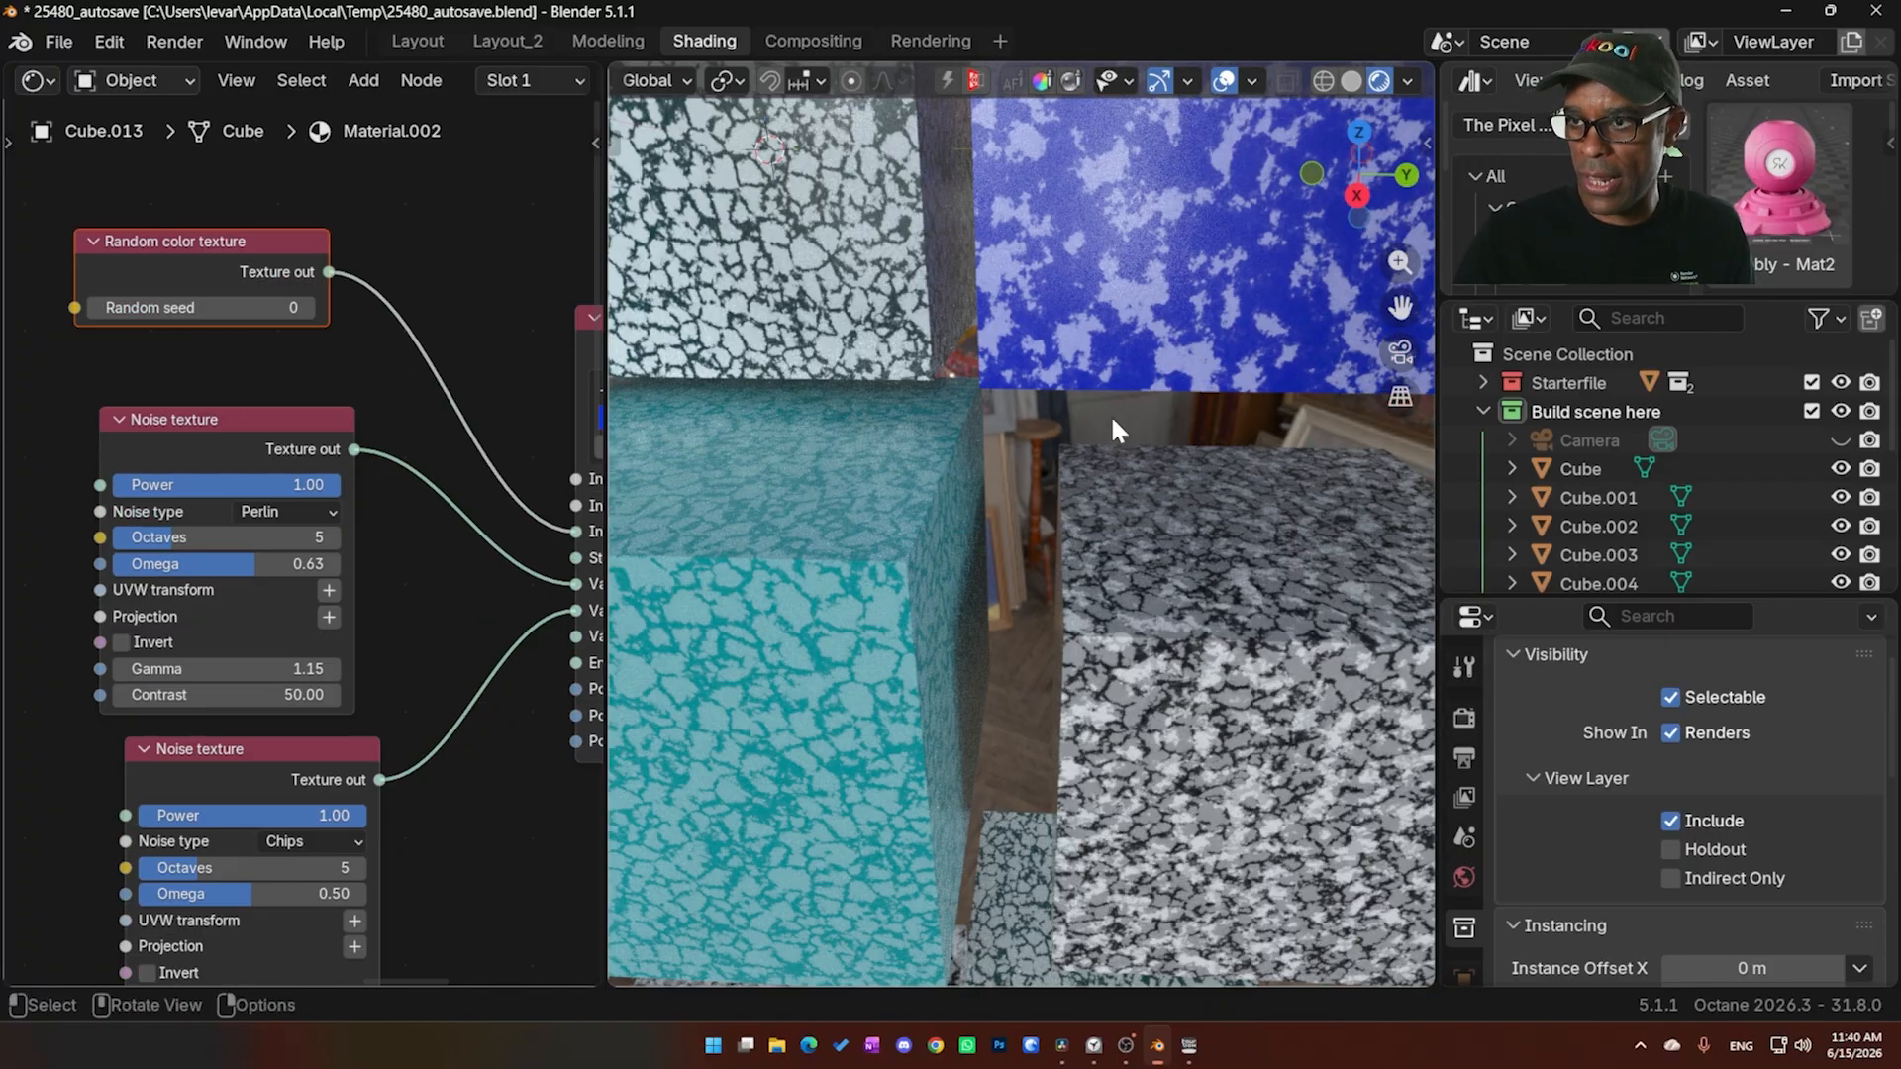
{"action": "middle_click_drag", "start_coordinate": [1109, 414], "coordinate": [970, 693], "text": "shift"}
{"action": "left_click", "coordinate": [971, 693]}
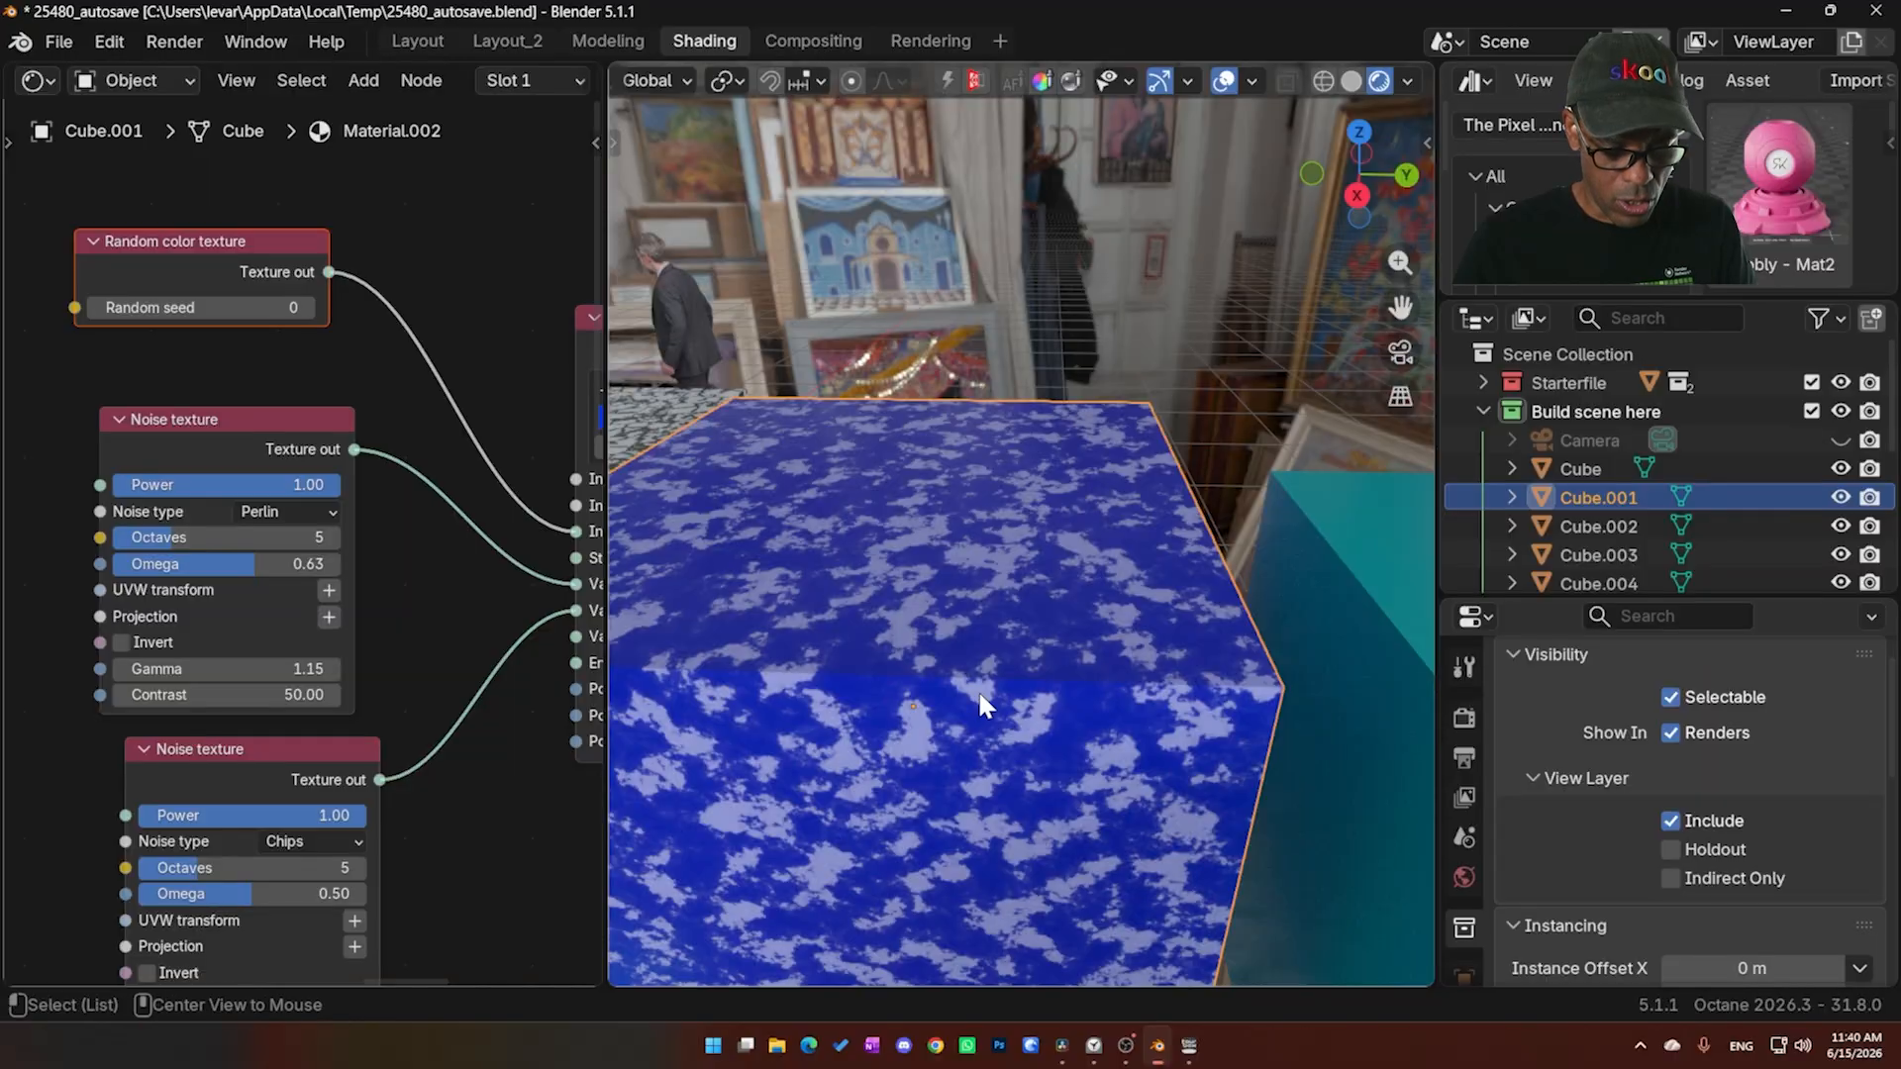
{"action": "key", "text": "alt+d"}
{"action": "scroll", "coordinate": [967, 607], "scroll_direction": "down", "scroll_amount": 5, "text": "alt"}
{"action": "left_click", "coordinate": [1271, 408]}
Place further linked duplicates of the cube above and among the stacked cubes
{"action": "key", "text": "alt+d"}
{"action": "left_click", "coordinate": [1034, 281]}
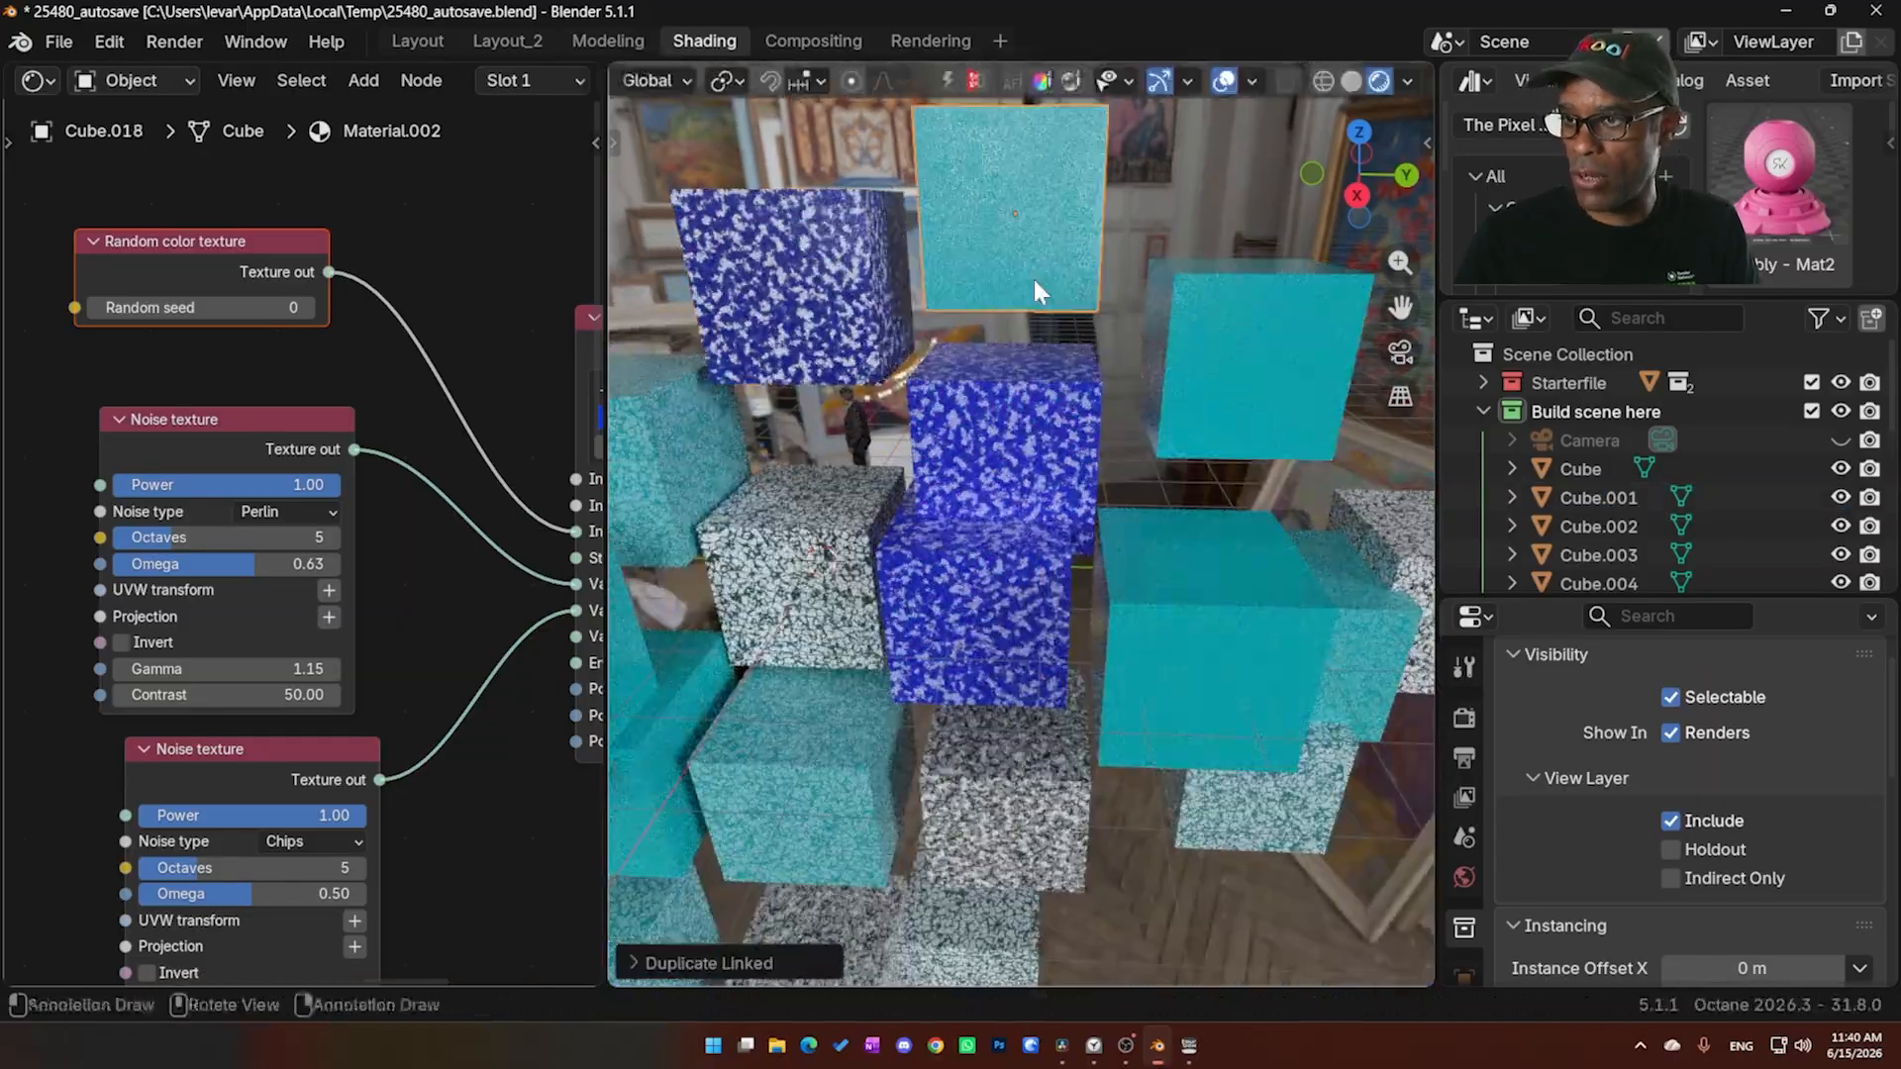
{"action": "key", "text": "alt+d"}
{"action": "left_click", "coordinate": [1163, 592]}
{"action": "middle_click_drag", "start_coordinate": [1066, 406], "coordinate": [1072, 367]}
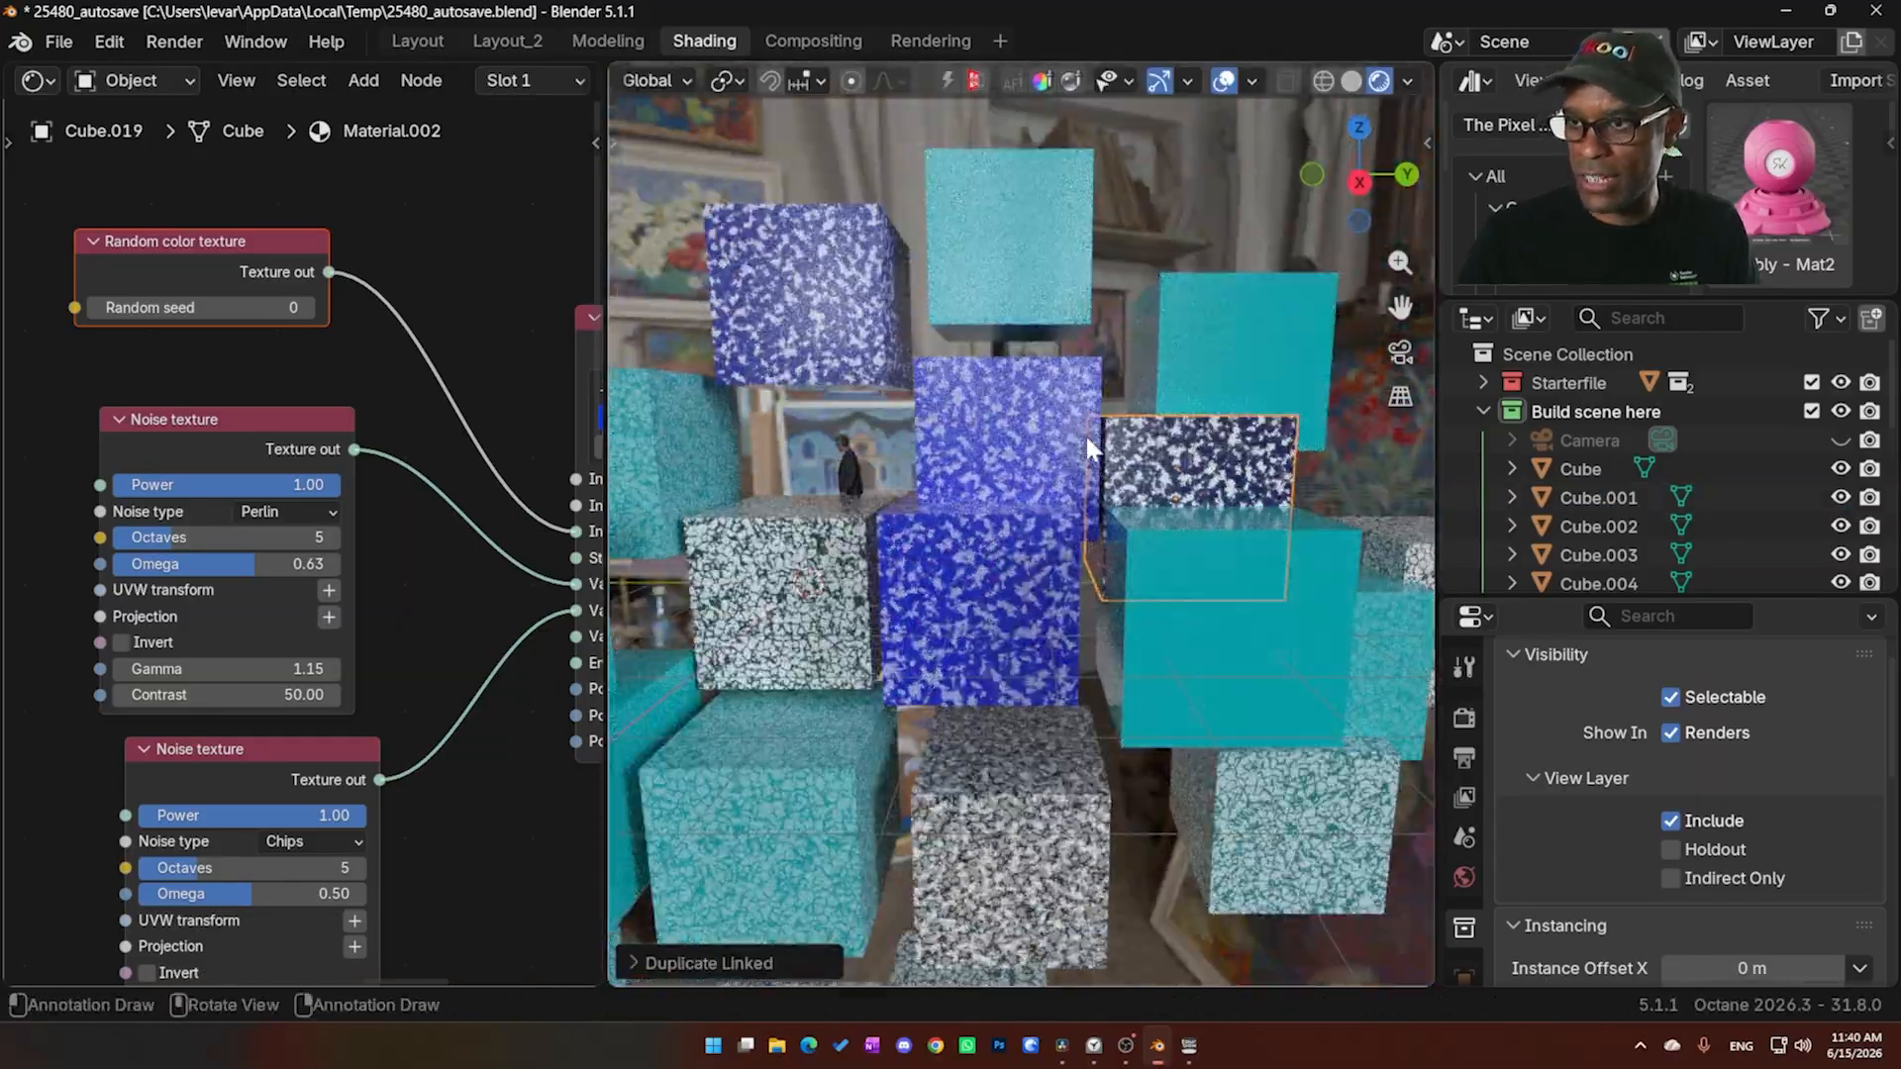
{"action": "scroll", "coordinate": [1087, 435], "scroll_direction": "up", "scroll_amount": 5}
{"action": "middle_click_drag", "start_coordinate": [1097, 462], "coordinate": [1016, 494]}
{"action": "scroll", "coordinate": [1018, 494], "scroll_direction": "down", "scroll_amount": 2}
{"action": "scroll", "coordinate": [1018, 494], "scroll_direction": "down", "scroll_amount": 3}
Move the Chips noise node, set its Octaves to 2 and Omega to 0.33, and unlink both noises from the Gradient map
{"action": "middle_click_drag", "start_coordinate": [288, 538], "coordinate": [248, 493]}
{"action": "left_click", "coordinate": [195, 595]}
{"action": "middle_click_drag", "start_coordinate": [184, 598], "coordinate": [318, 579]}
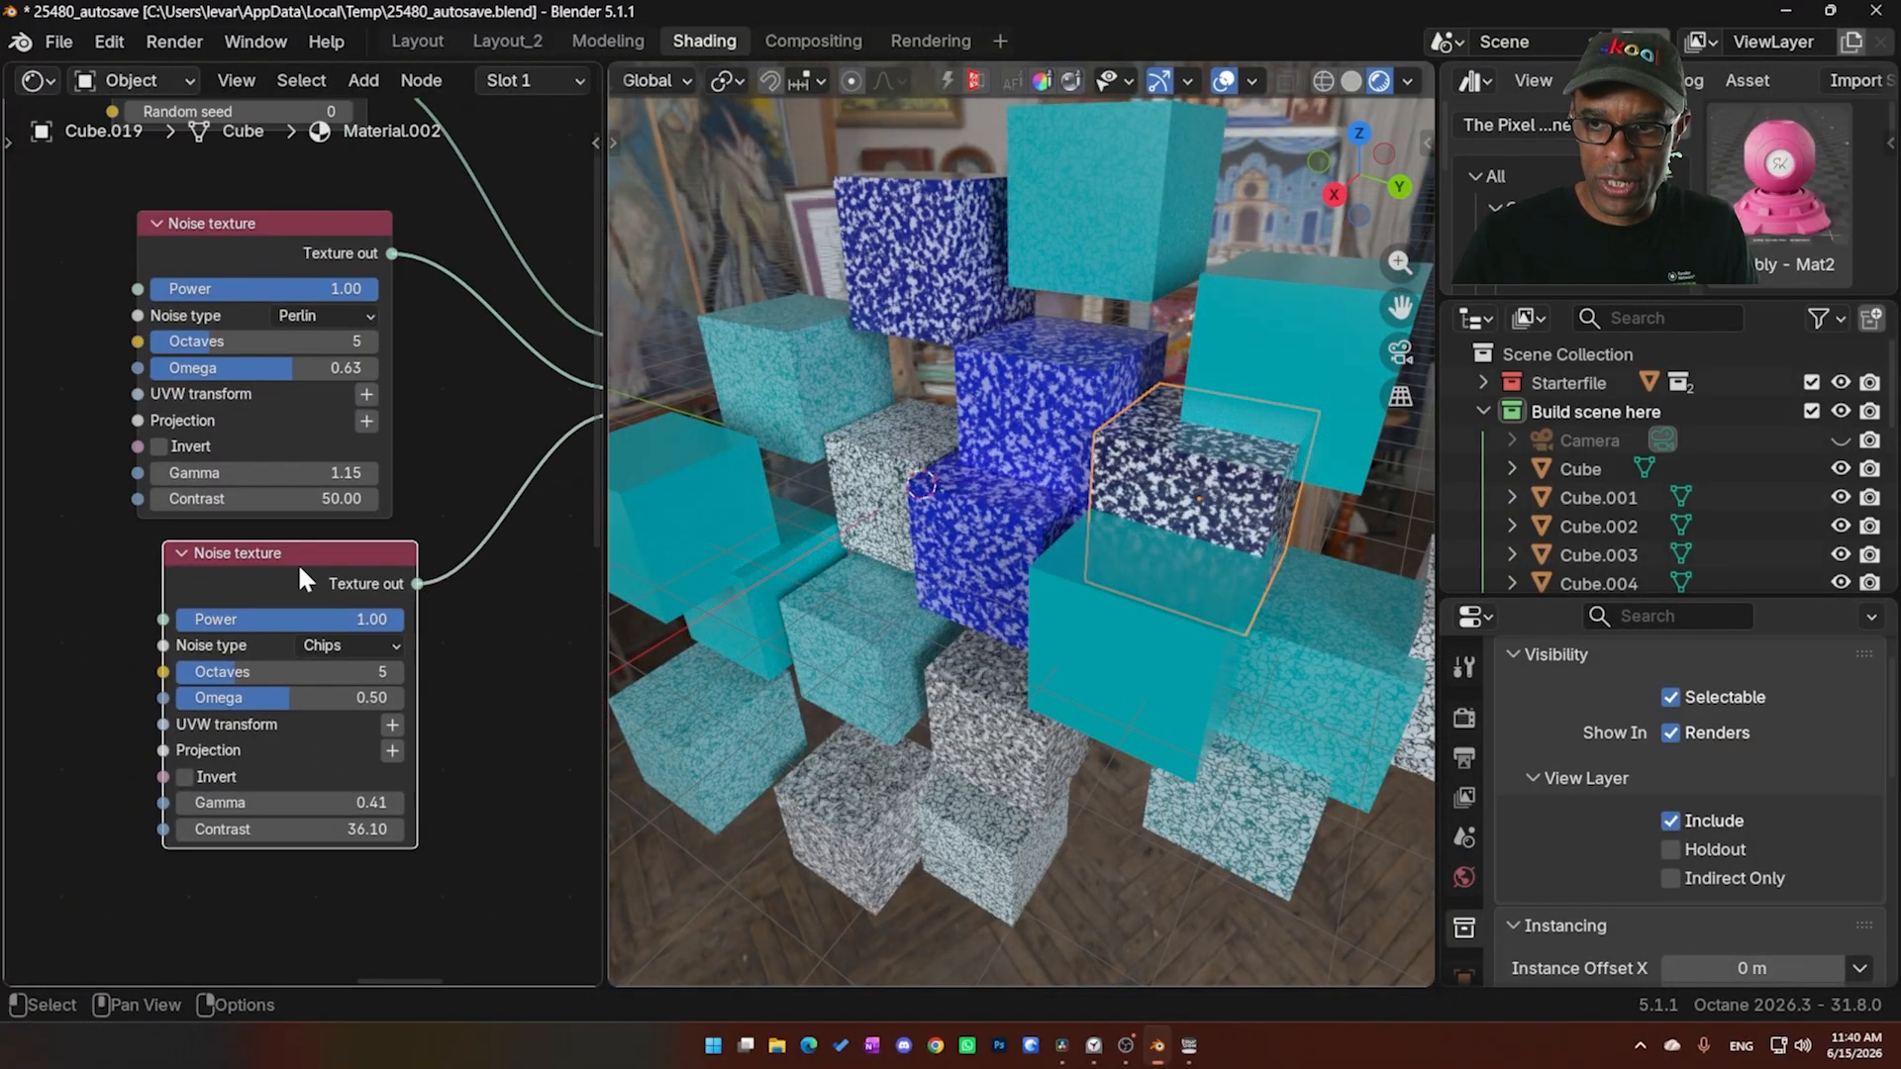
{"action": "left_click_drag", "start_coordinate": [299, 574], "coordinate": [248, 577]}
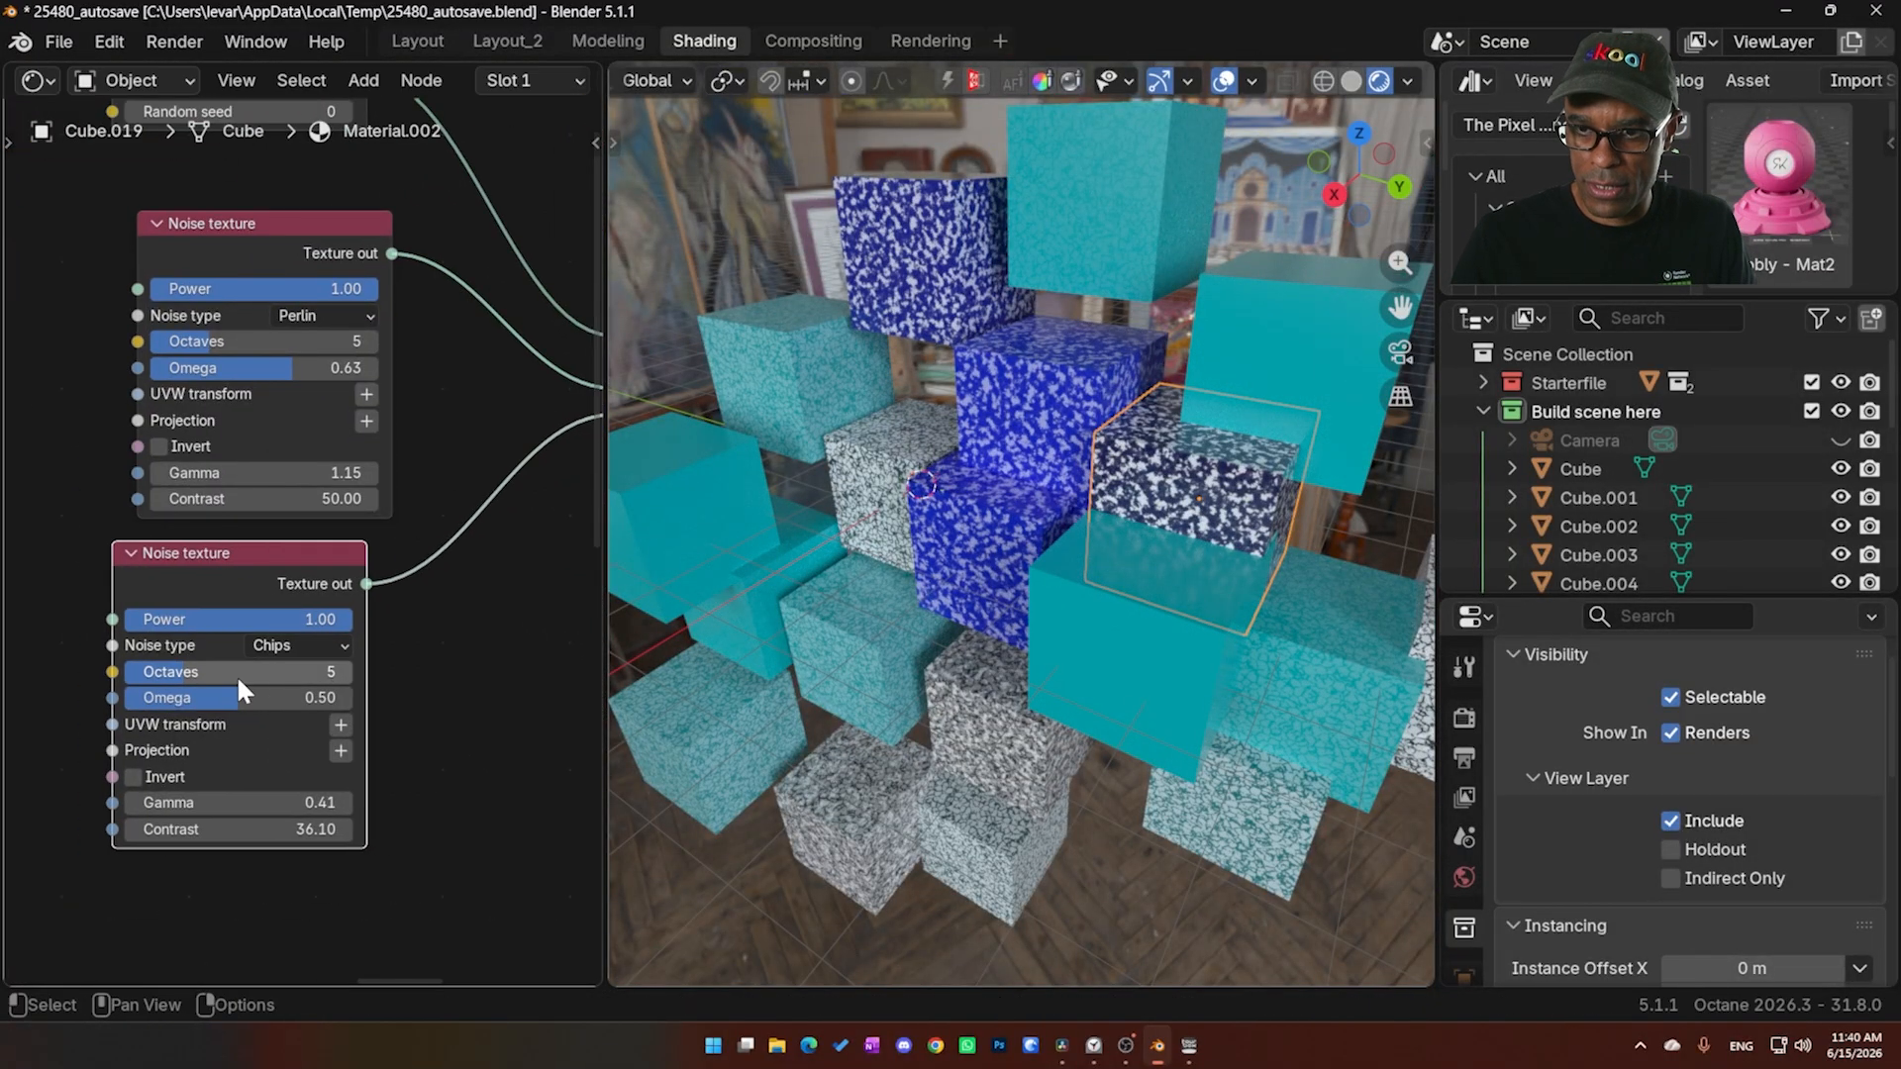
{"action": "left_click_drag", "start_coordinate": [235, 675], "coordinate": [262, 674]}
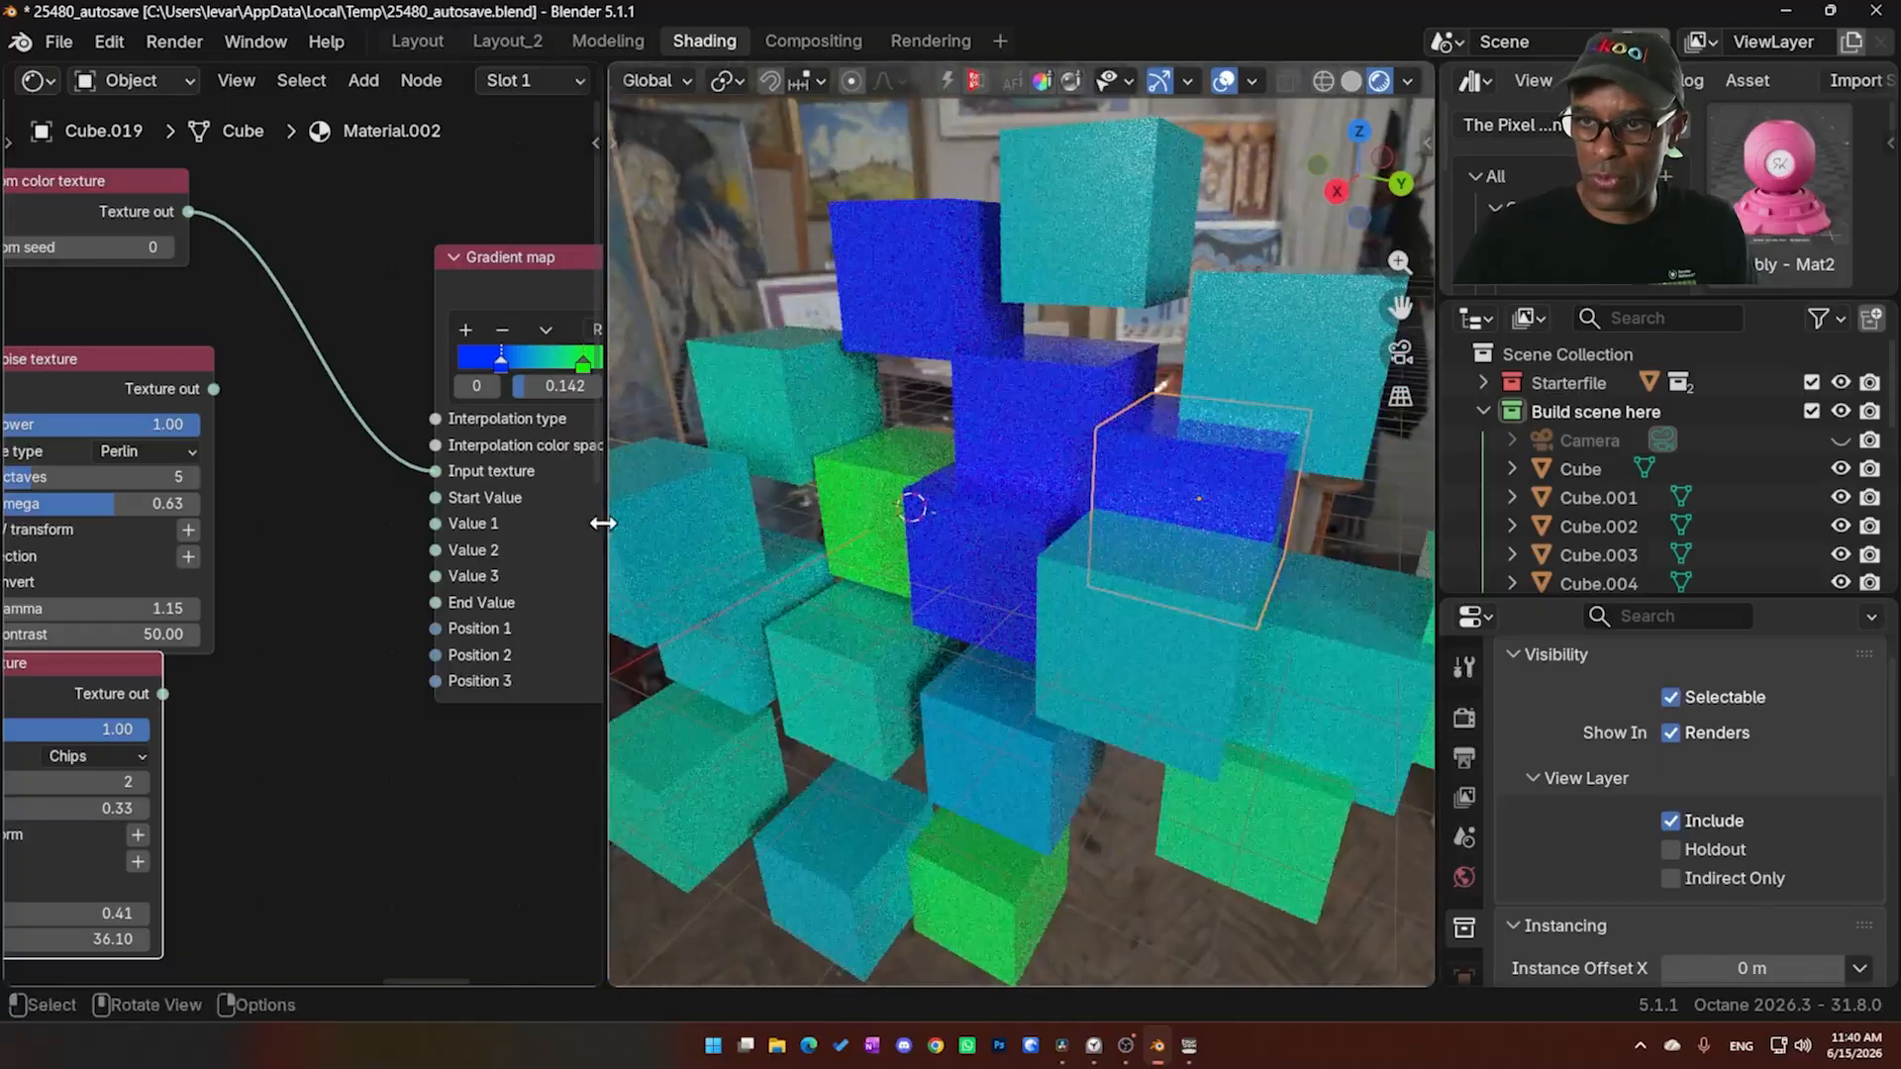
Link the Perlin noise to the Gradient map's Start Value and the Chips noise to its End Value
{"action": "left_click_drag", "start_coordinate": [212, 389], "coordinate": [434, 497]}
{"action": "middle_click_drag", "start_coordinate": [181, 699], "coordinate": [224, 586]}
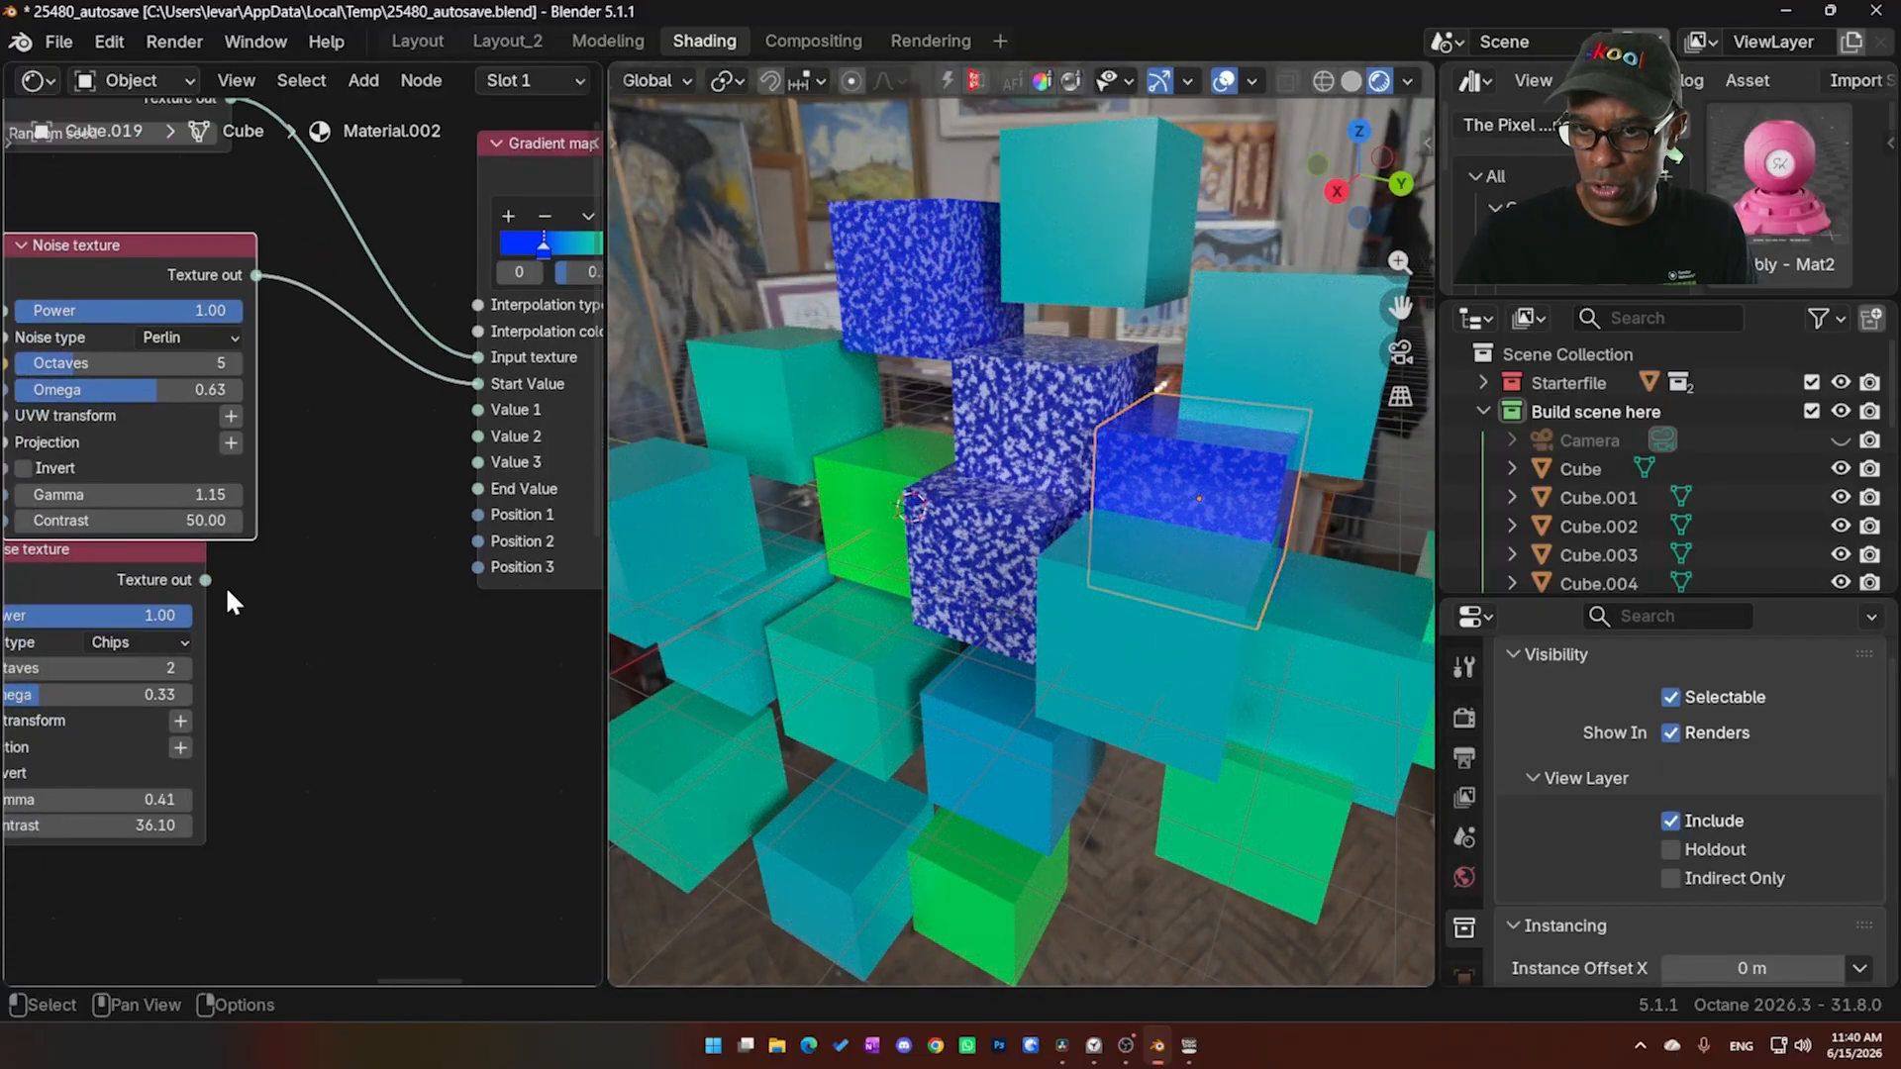
{"action": "left_click_drag", "start_coordinate": [206, 580], "coordinate": [475, 491]}
{"action": "left_click_drag", "start_coordinate": [64, 591], "coordinate": [91, 617]}
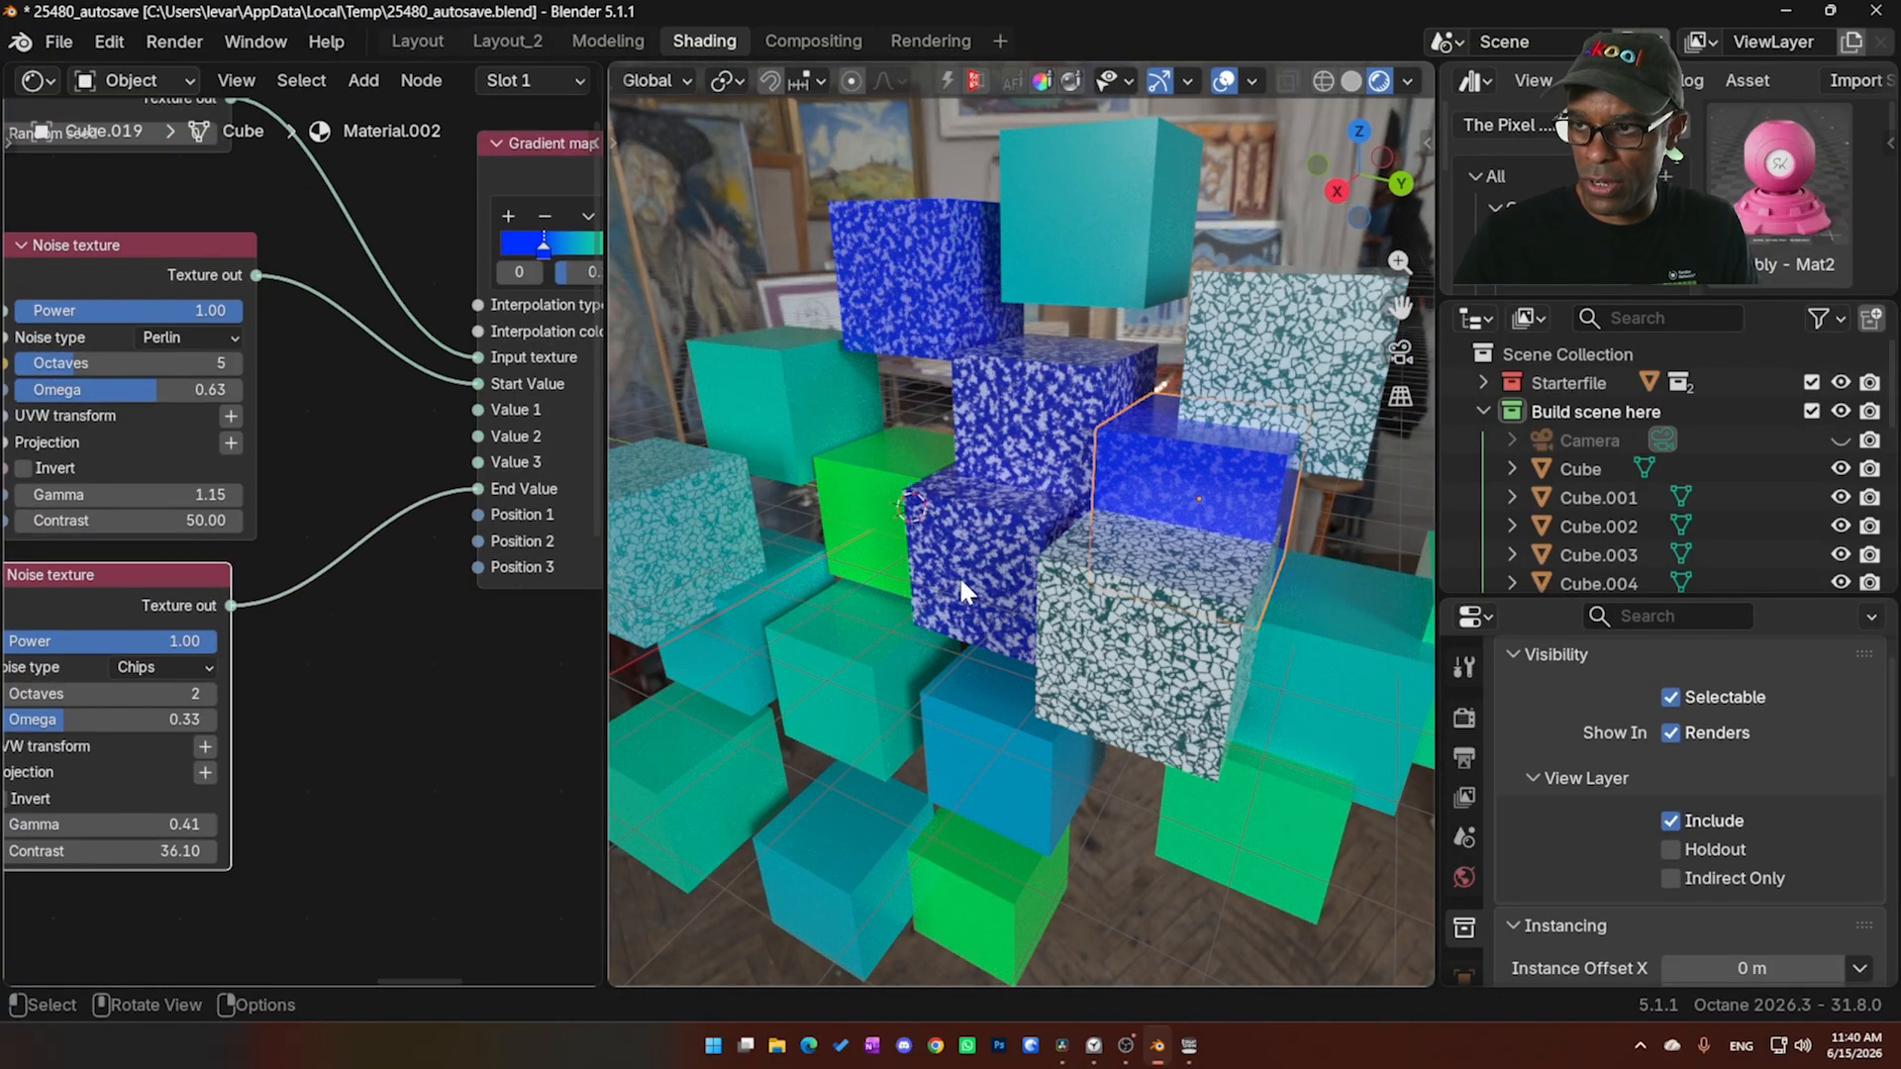
Add more linked duplicates of the front cube and set the Random color texture's seed to 3627
{"action": "left_click", "coordinate": [1083, 616]}
{"action": "key", "text": "alt+d"}
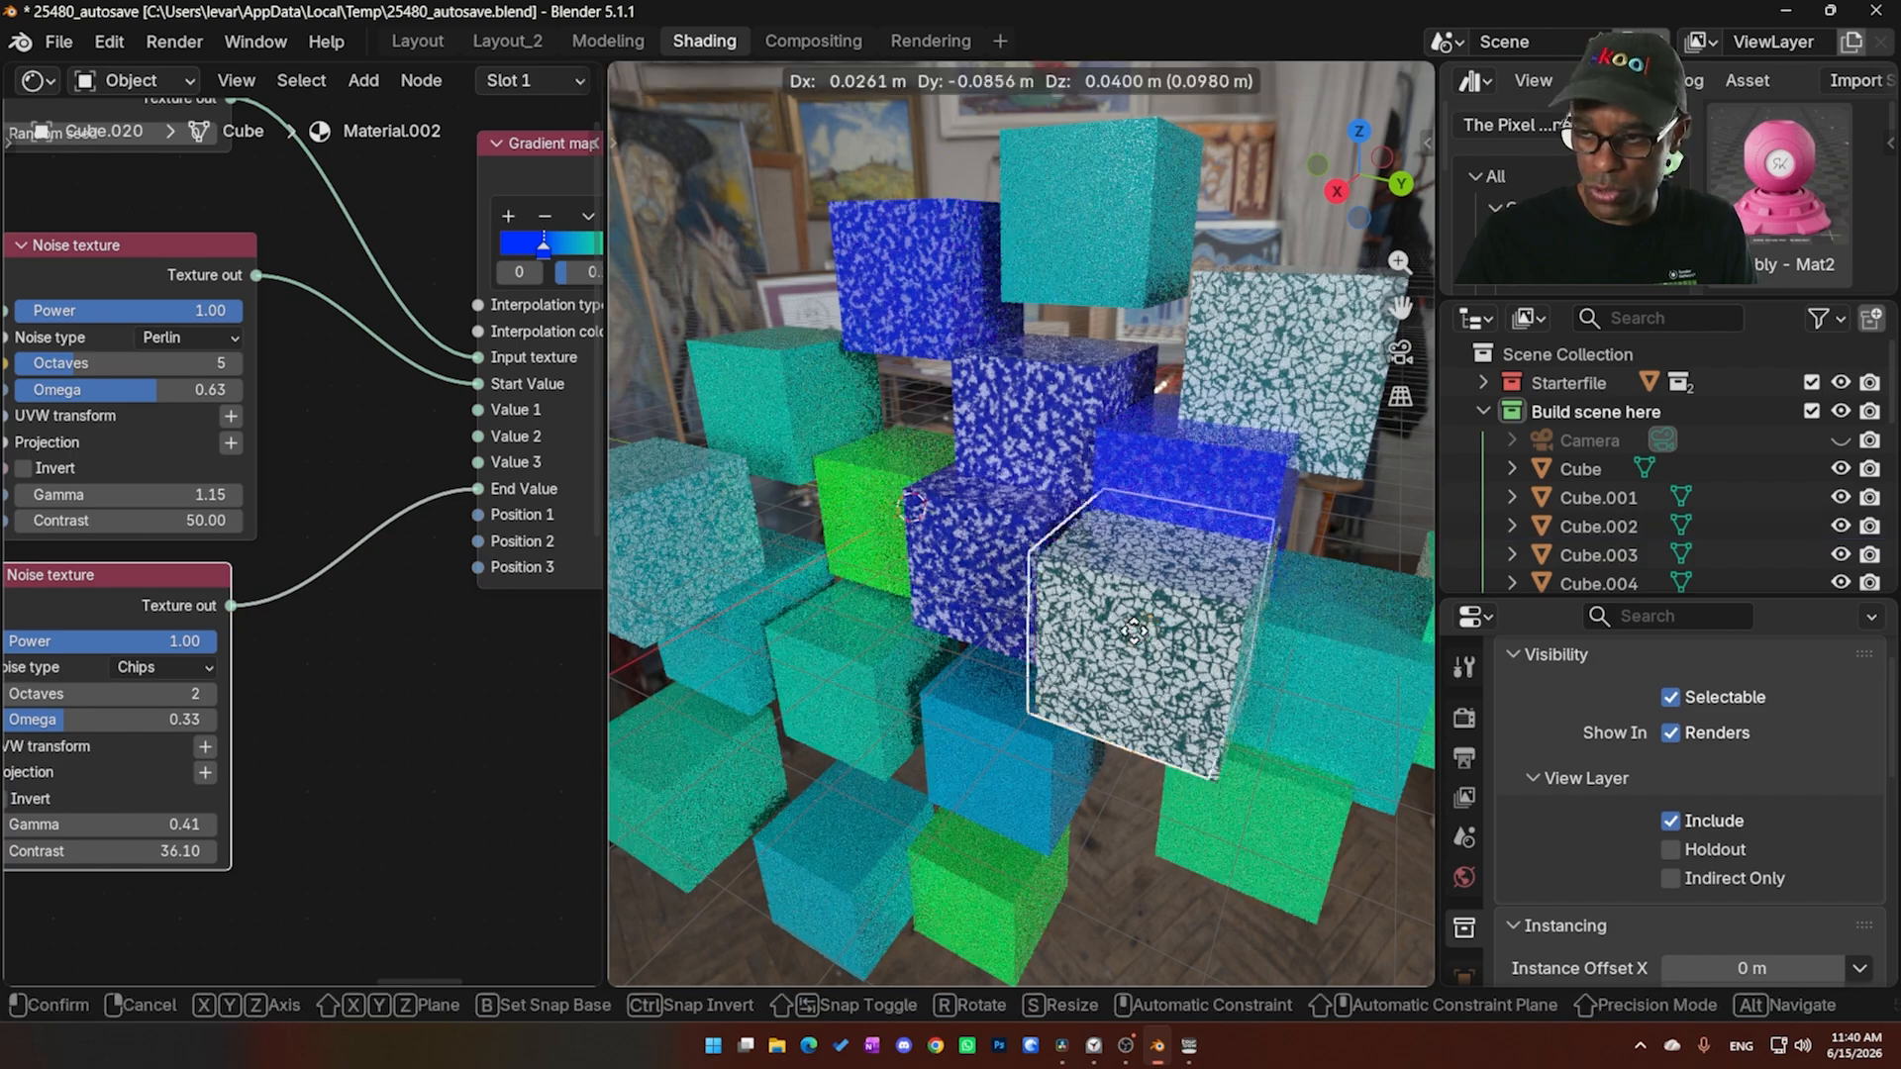
{"action": "left_click", "coordinate": [1263, 687]}
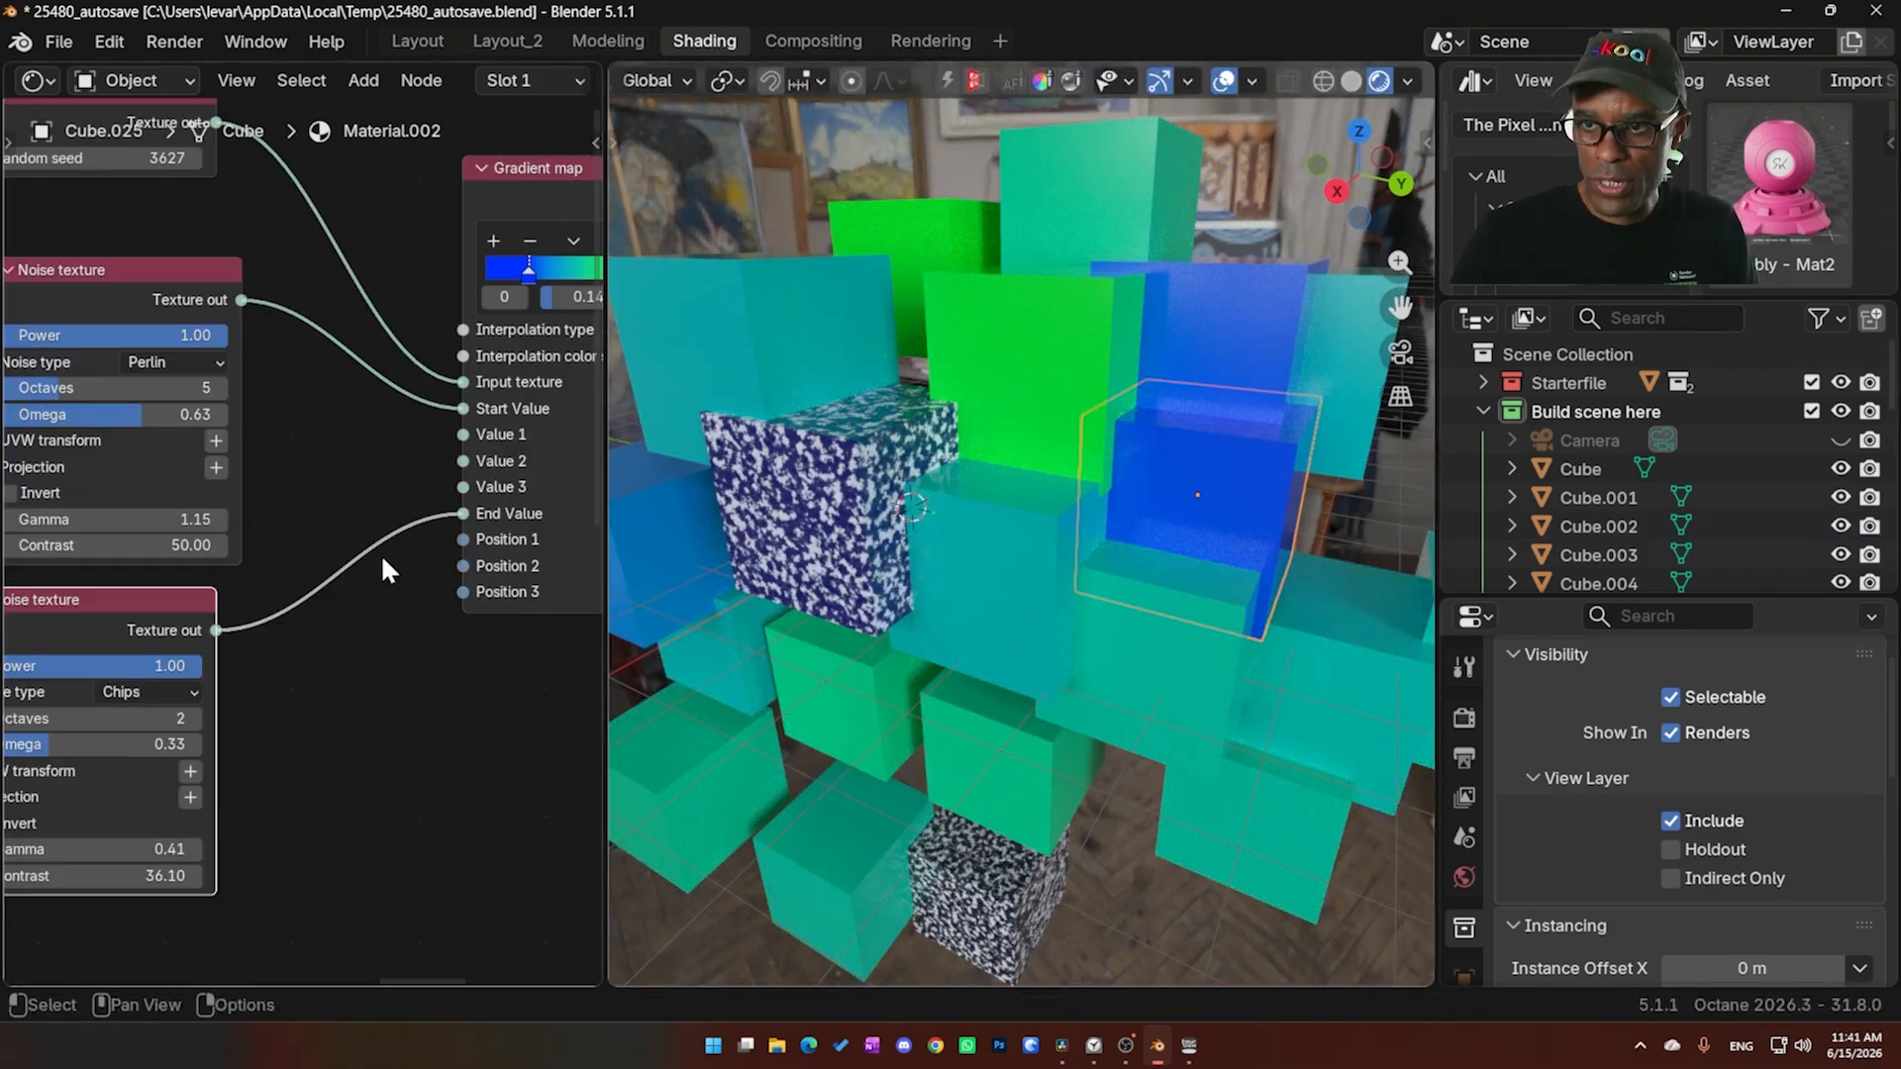
Relink the Perlin noise to the Gradient map's Value 1 and the Chips noise to Value 2
{"action": "scroll", "coordinate": [380, 555], "scroll_direction": "up", "scroll_amount": 3, "text": "ctrl"}
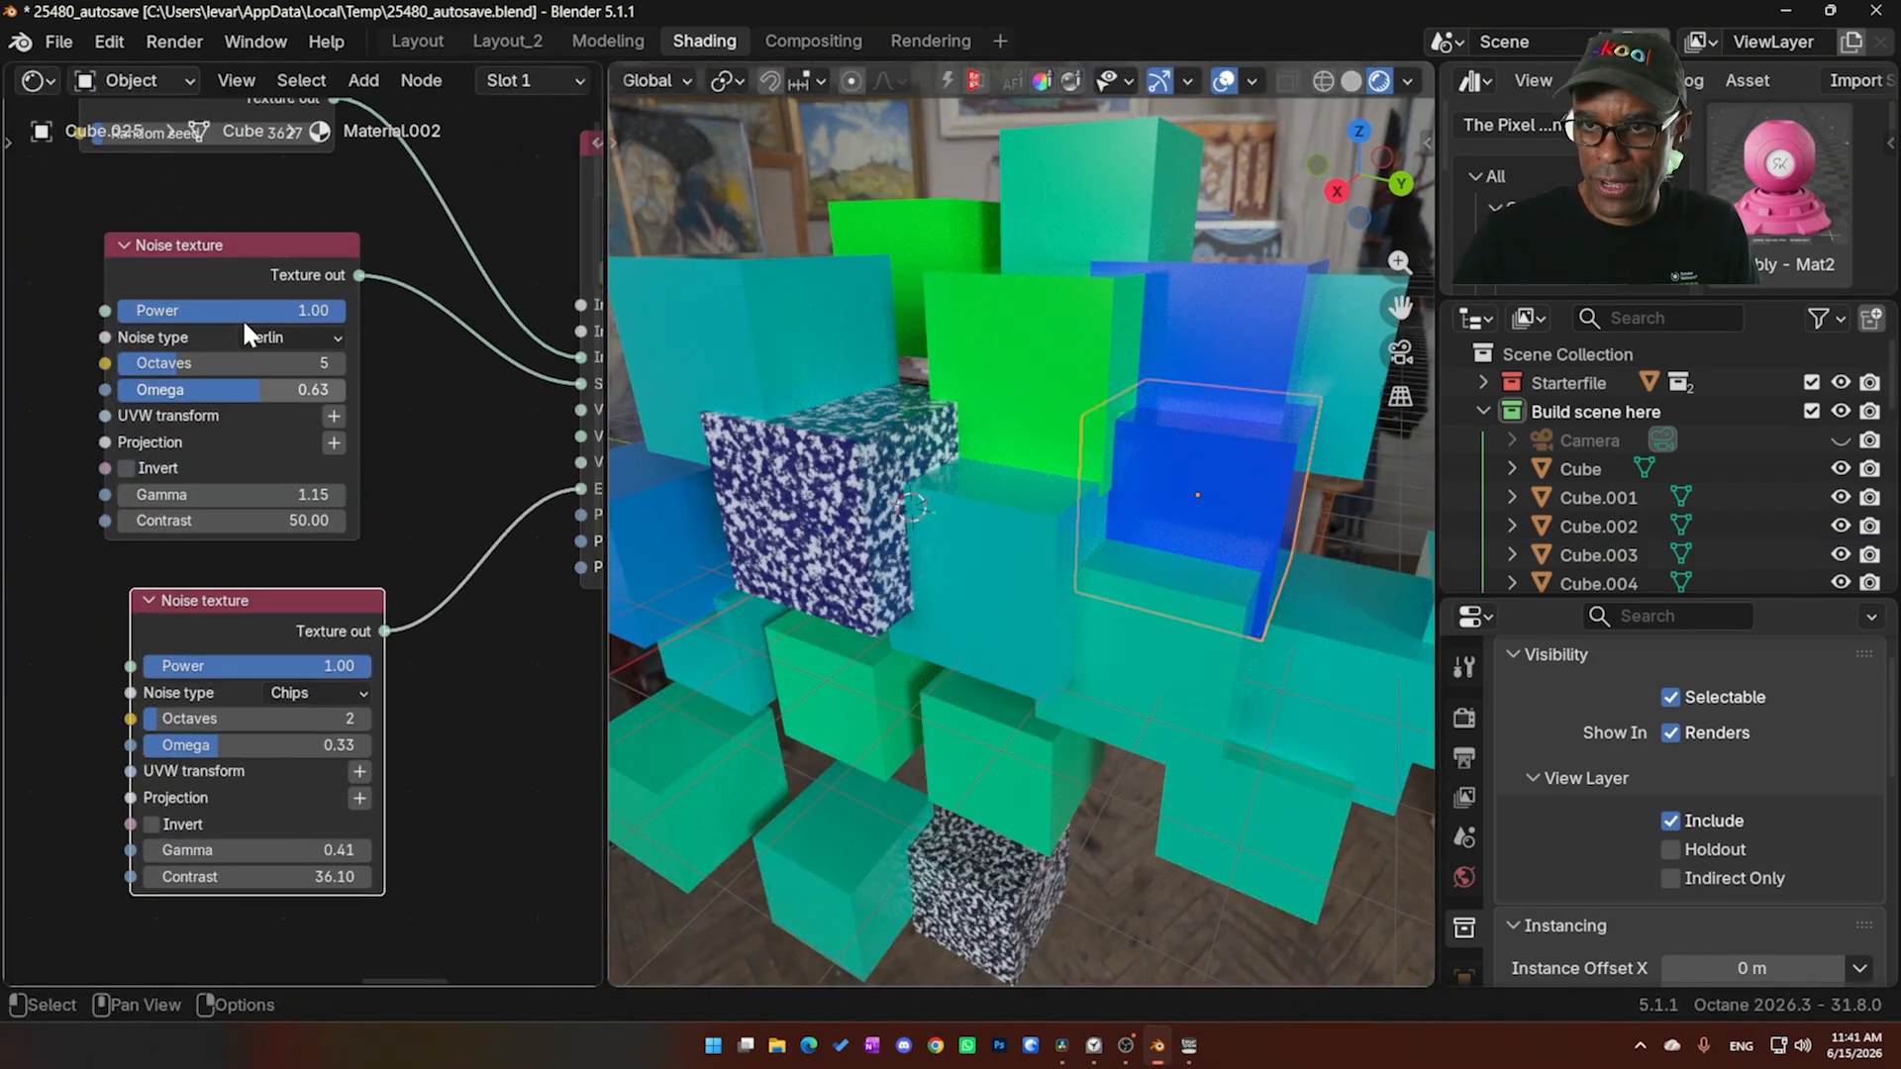
{"action": "left_click_drag", "start_coordinate": [225, 281], "coordinate": [174, 281]}
{"action": "middle_click_drag", "start_coordinate": [305, 615], "coordinate": [179, 655]}
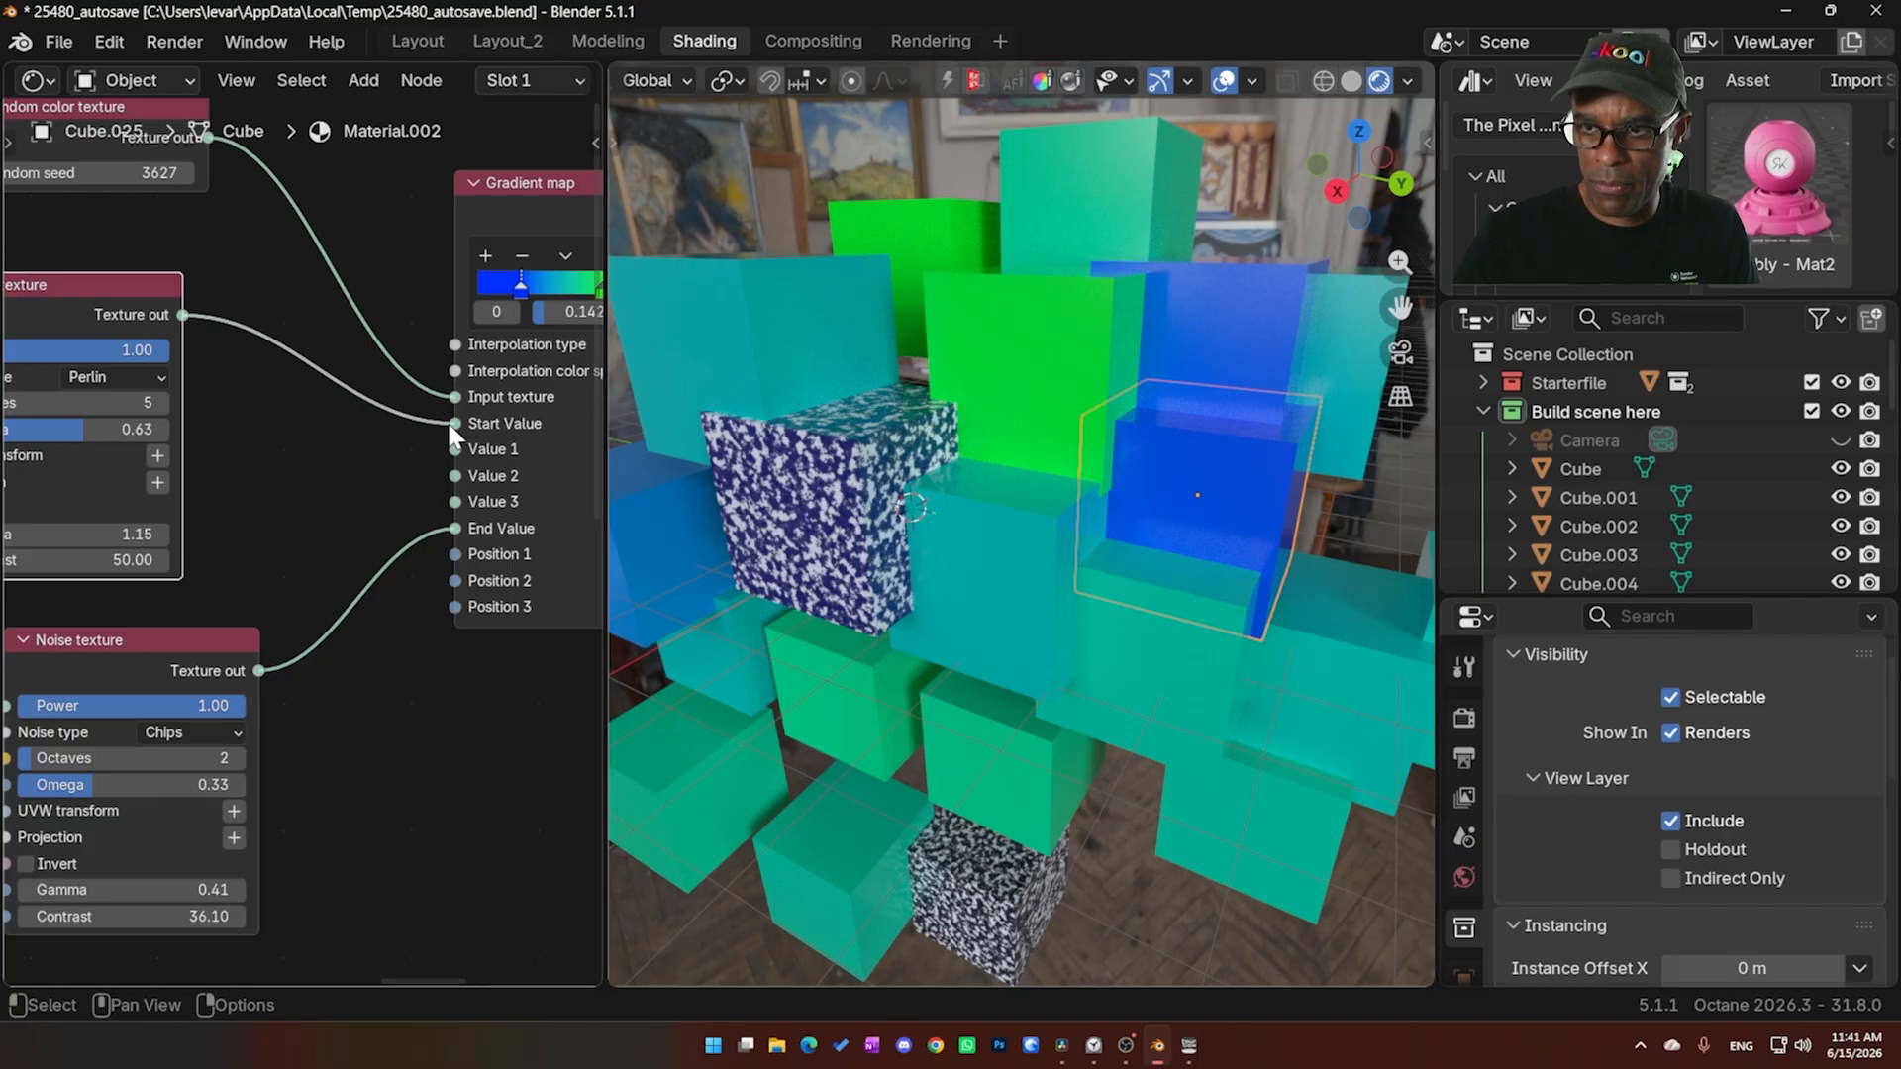
{"action": "mouse_move", "coordinate": [451, 422]}
{"action": "left_mouse_down"}
{"action": "mouse_move", "coordinate": [423, 442]}
{"action": "mouse_move", "coordinate": [452, 449]}
{"action": "left_mouse_up"}
{"action": "left_click_drag", "start_coordinate": [455, 528], "coordinate": [448, 480]}
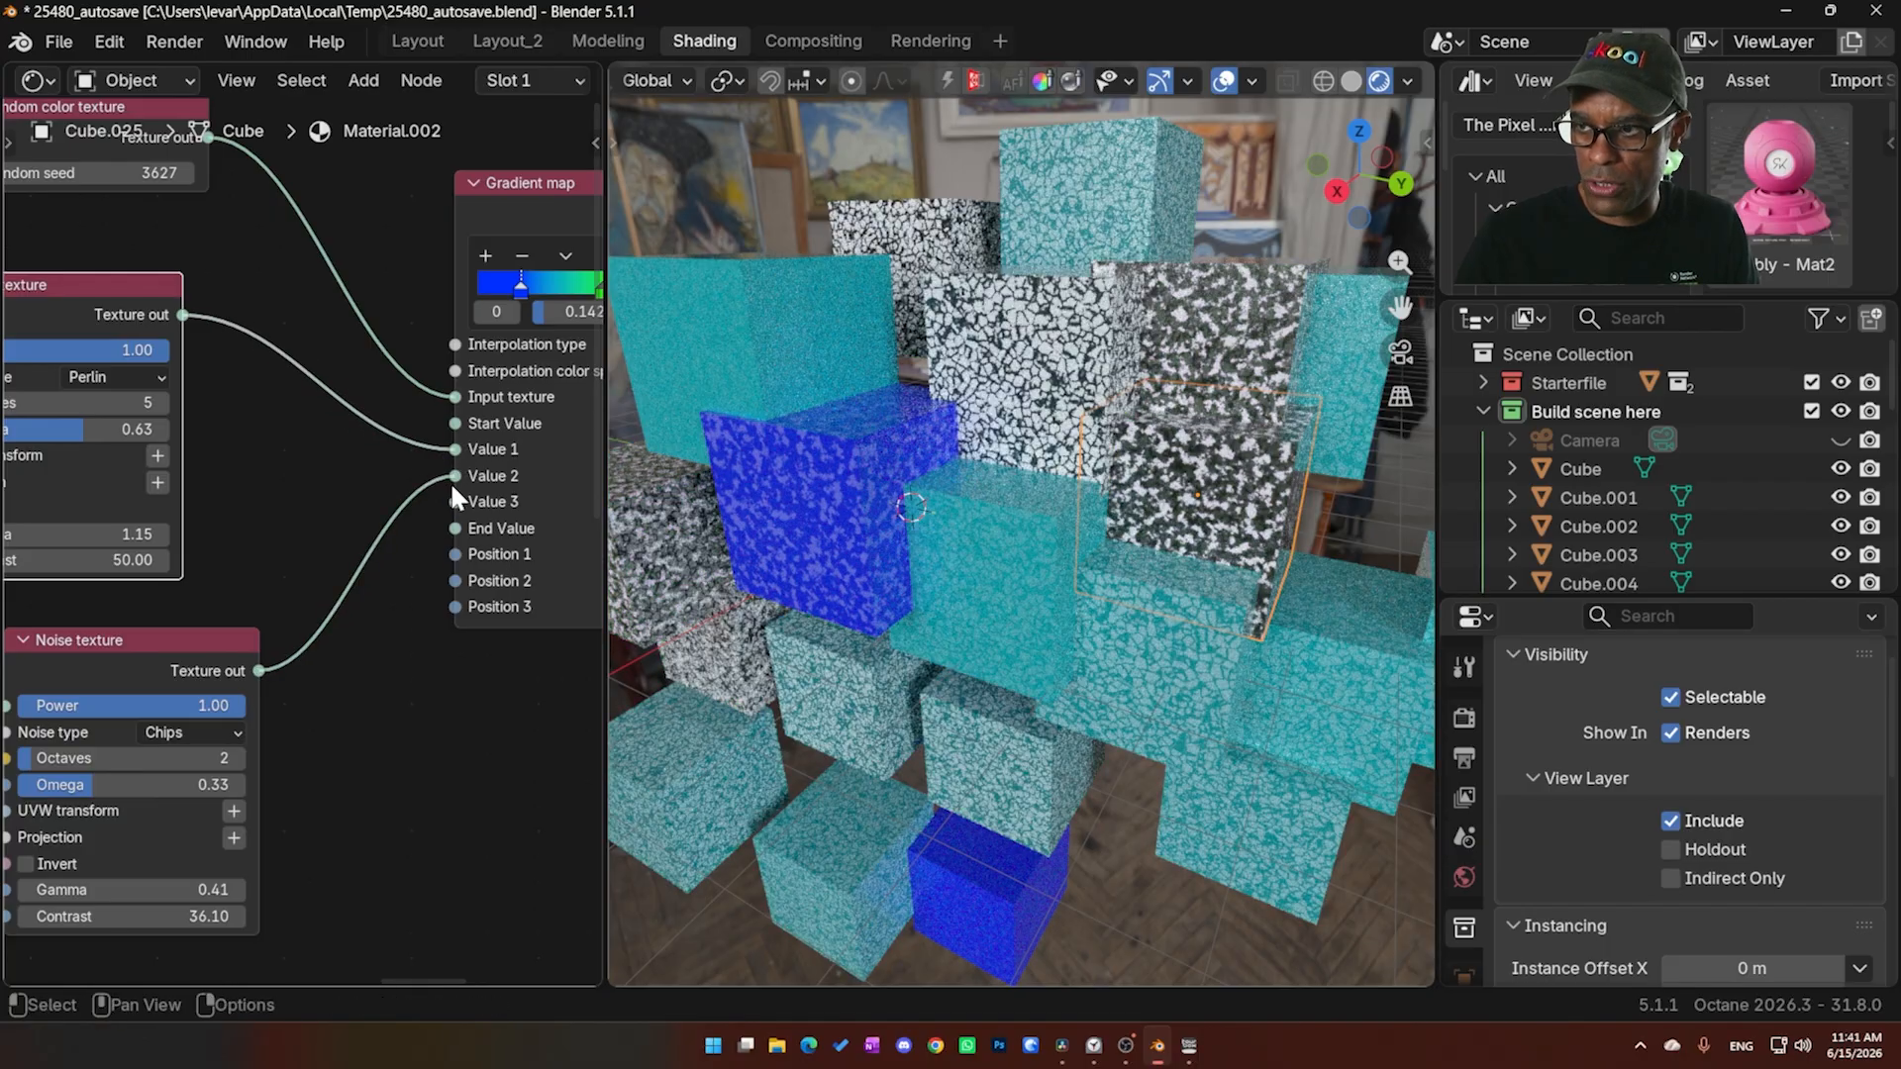
Make several more linked duplicates of the selected cube and spread them across the front of the stack
{"action": "middle_click_drag", "start_coordinate": [1246, 487], "coordinate": [1188, 483]}
{"action": "key", "text": "alt+d"}
{"action": "left_click", "coordinate": [1189, 489]}
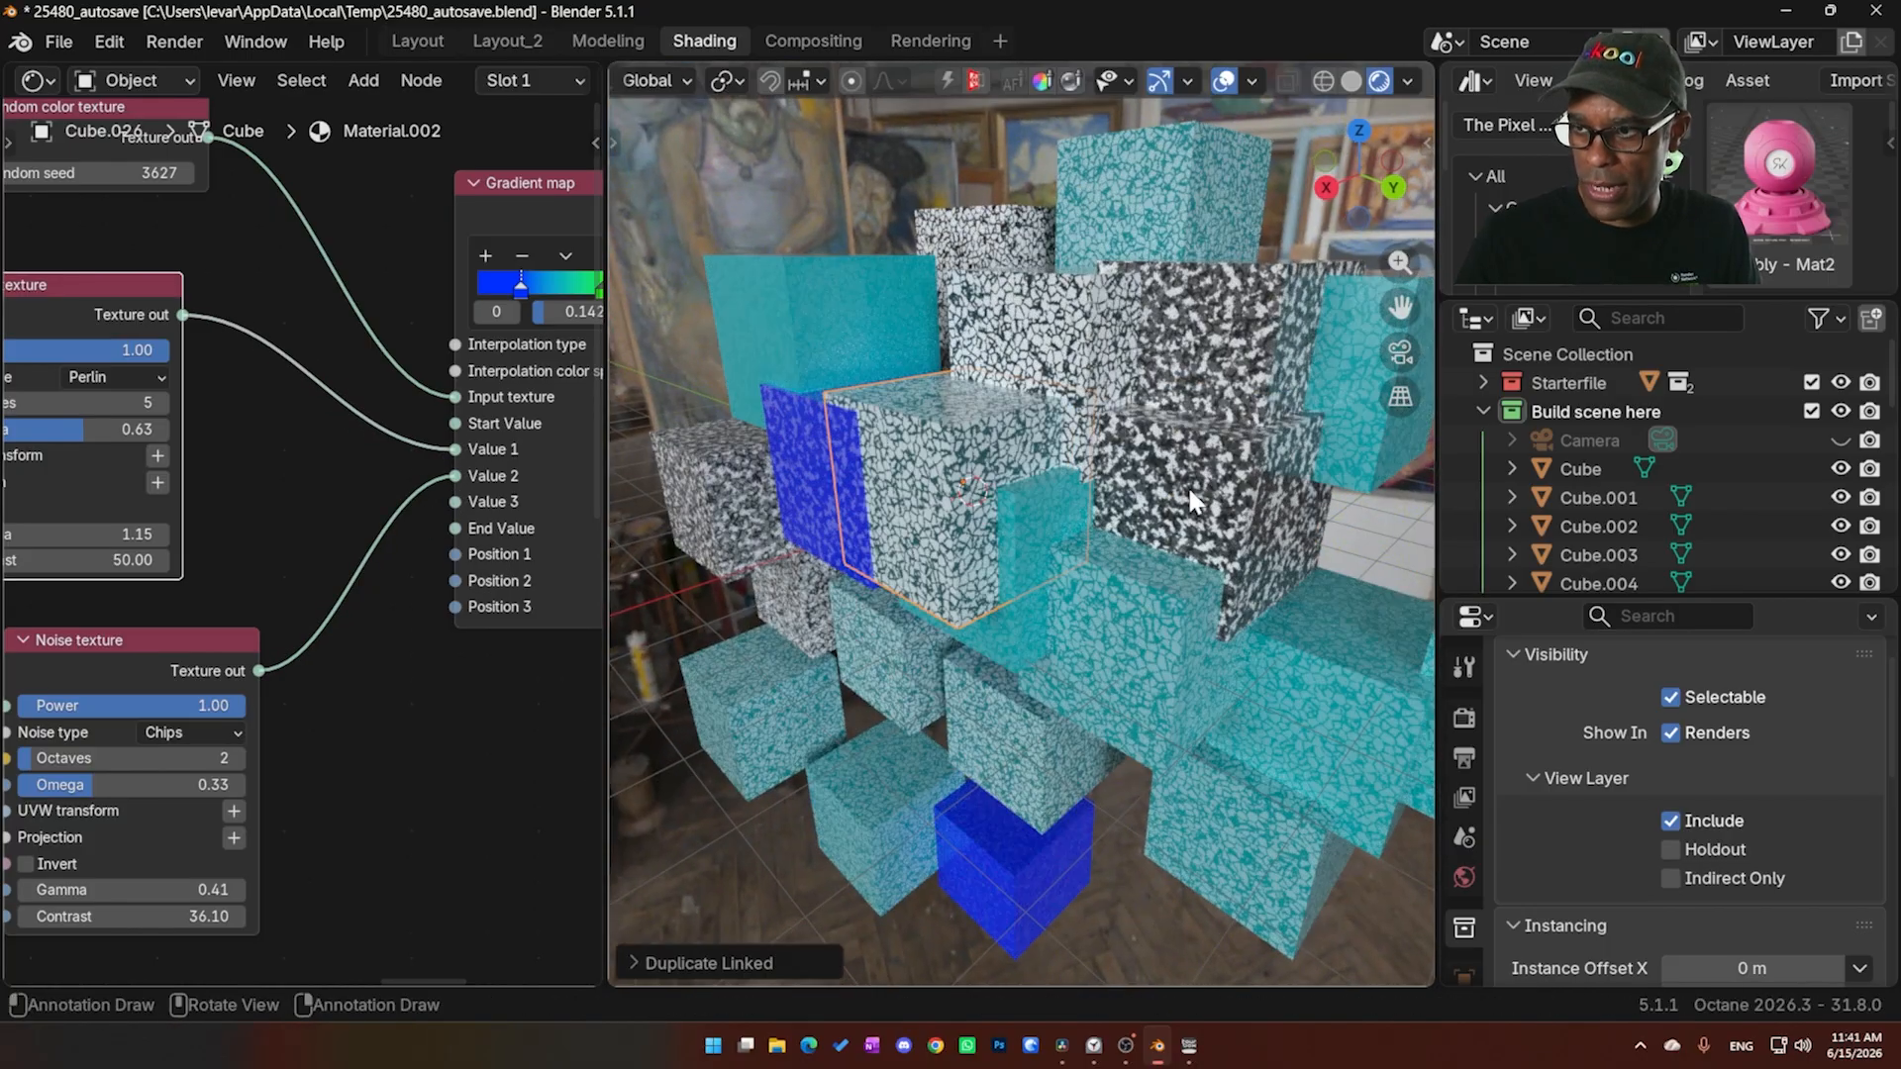
{"action": "scroll", "coordinate": [1188, 490], "scroll_direction": "up", "scroll_amount": 5}
{"action": "key", "text": "alt+d"}
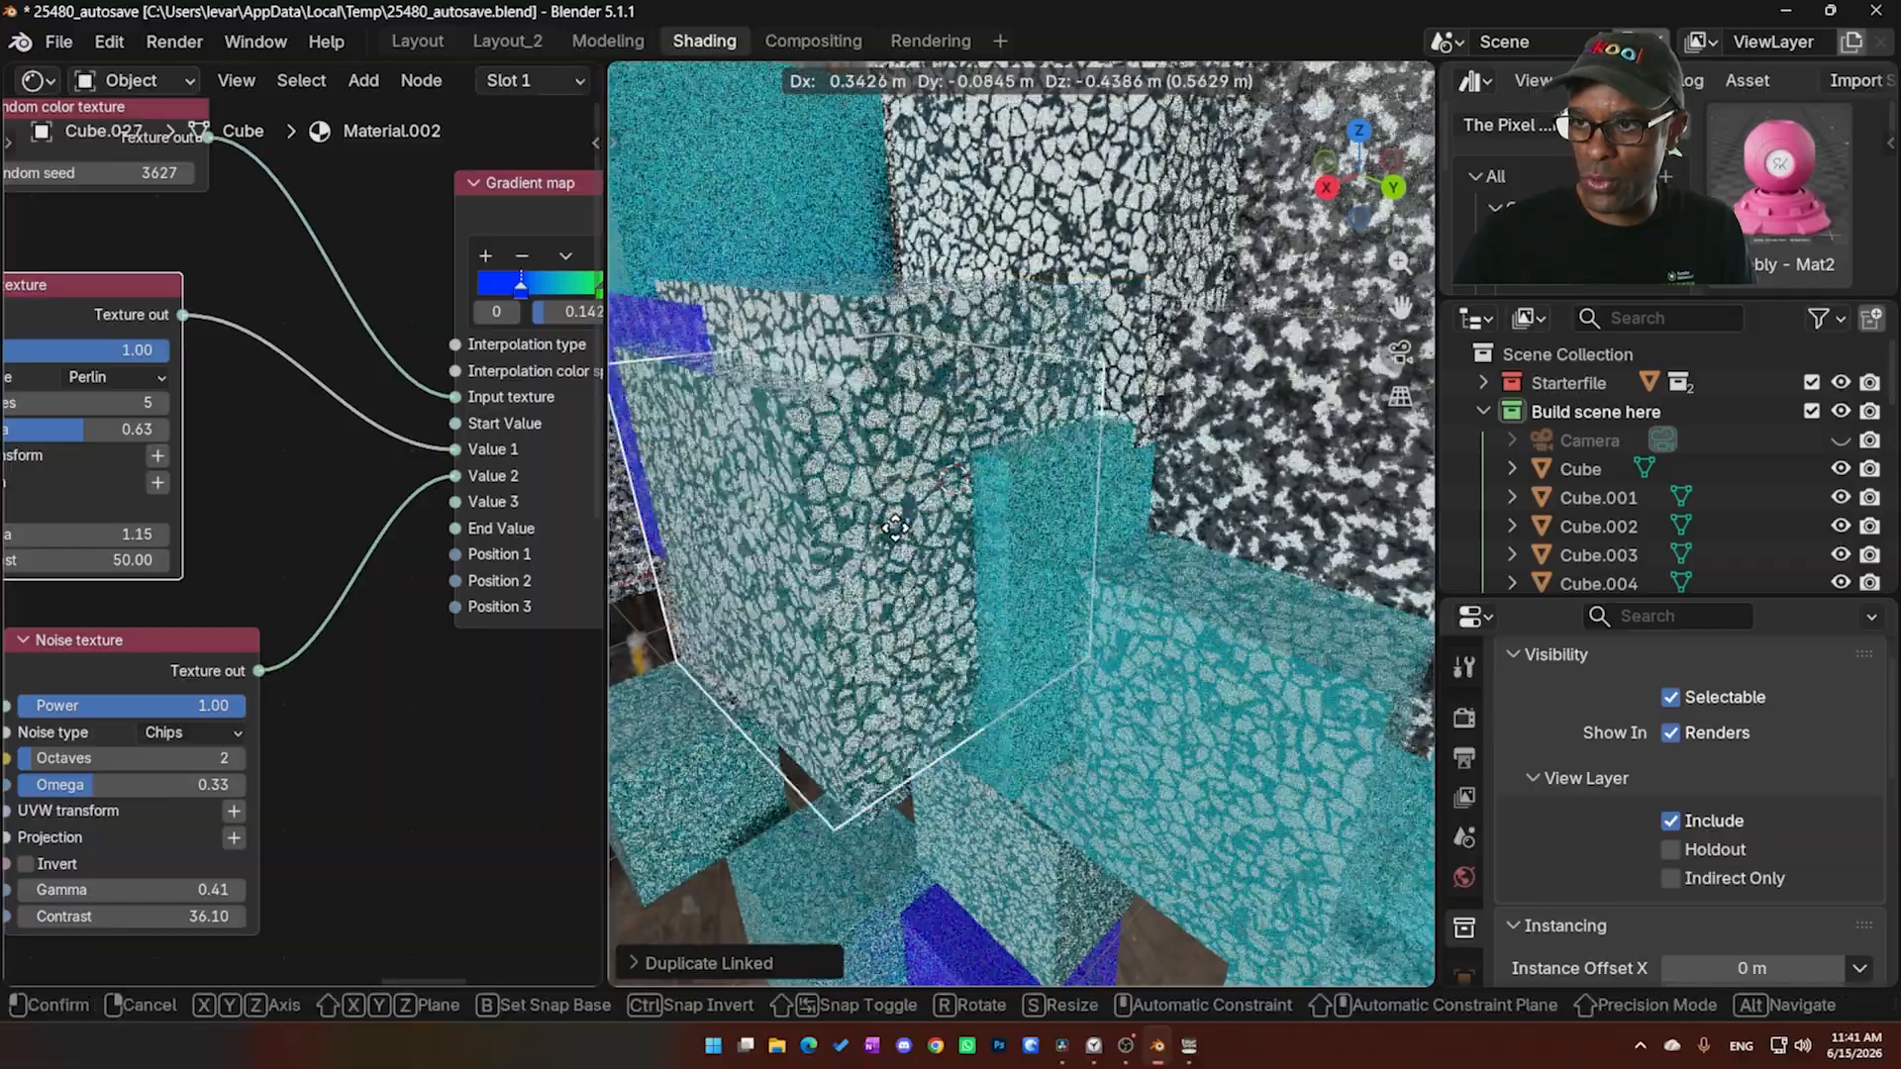
{"action": "left_click", "coordinate": [889, 538]}
{"action": "key", "text": "alt+d"}
{"action": "left_click", "coordinate": [959, 633]}
{"action": "key", "text": "alt+d"}
{"action": "left_click", "coordinate": [1203, 411]}
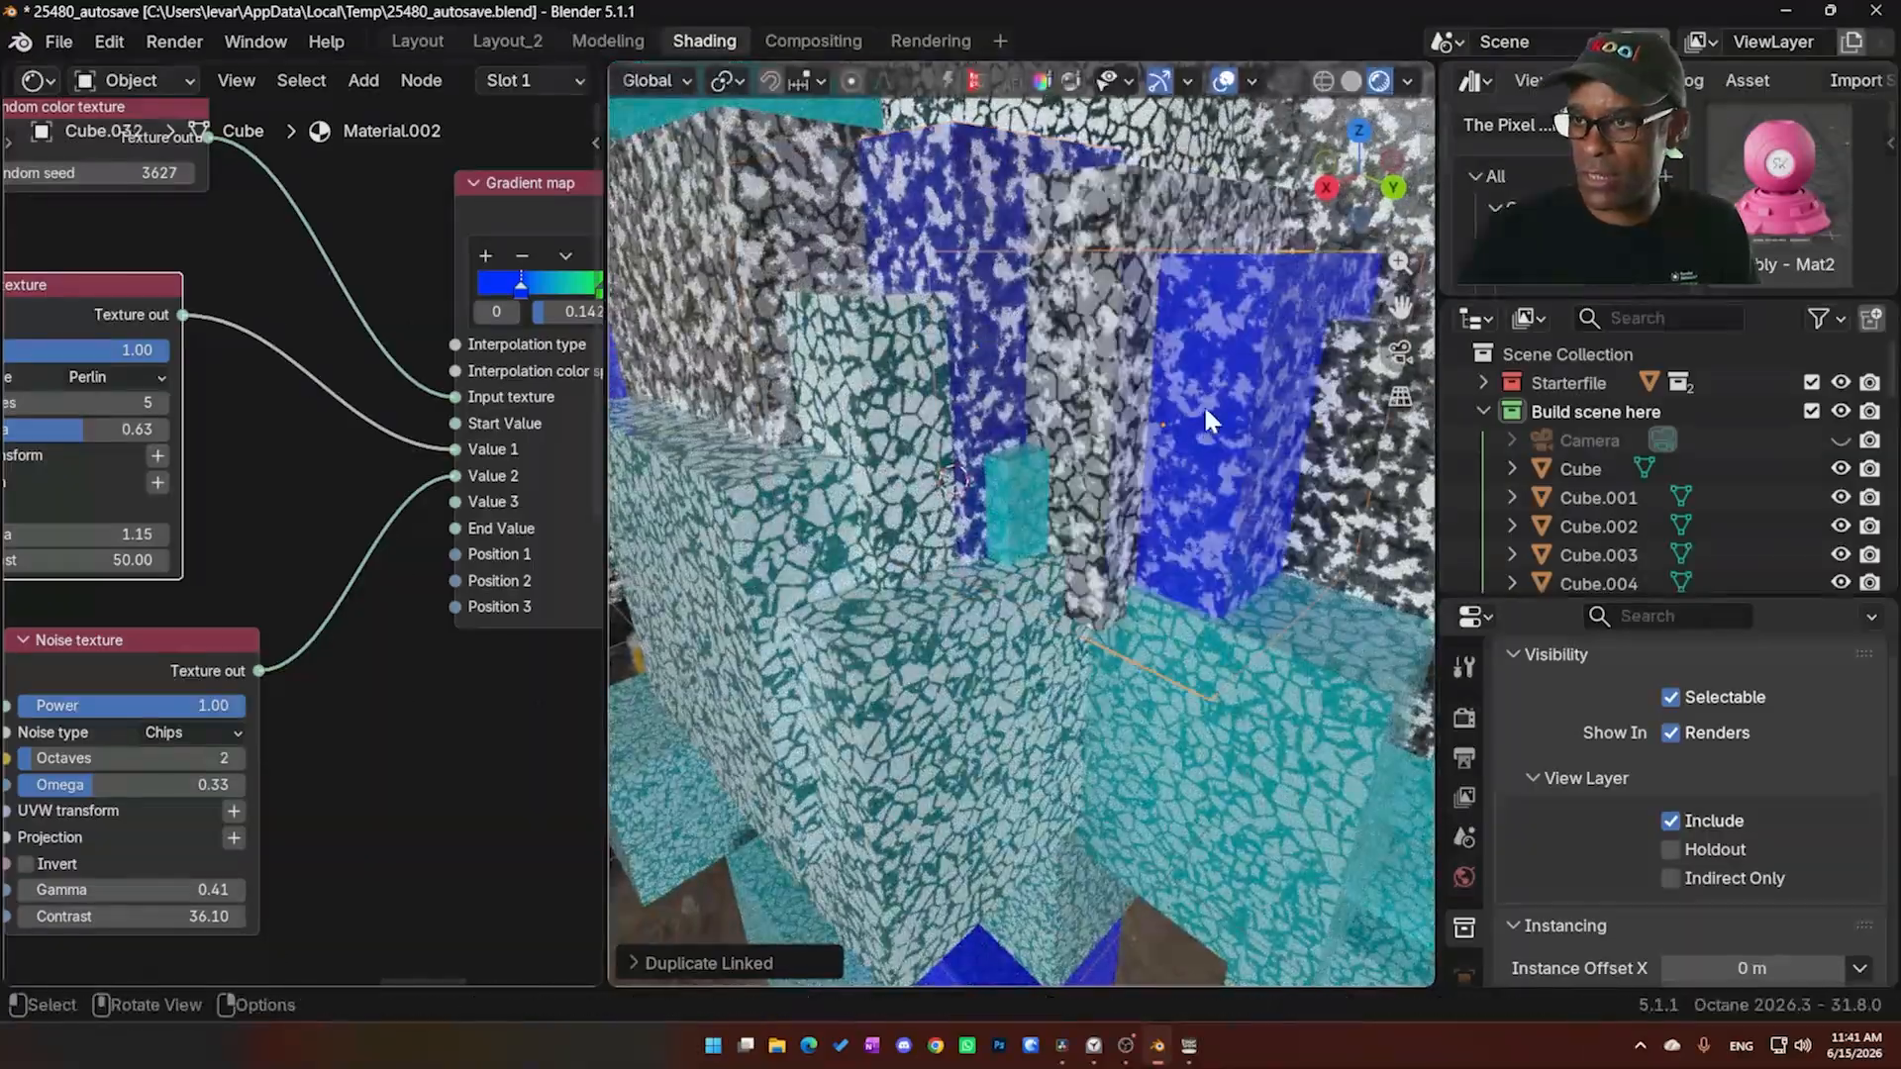
Align the Chips Noise texture node directly below the Perlin Noise texture node
{"action": "scroll", "coordinate": [1203, 404], "scroll_direction": "down", "scroll_amount": 6}
{"action": "scroll", "coordinate": [386, 674], "scroll_direction": "down", "scroll_amount": 4}
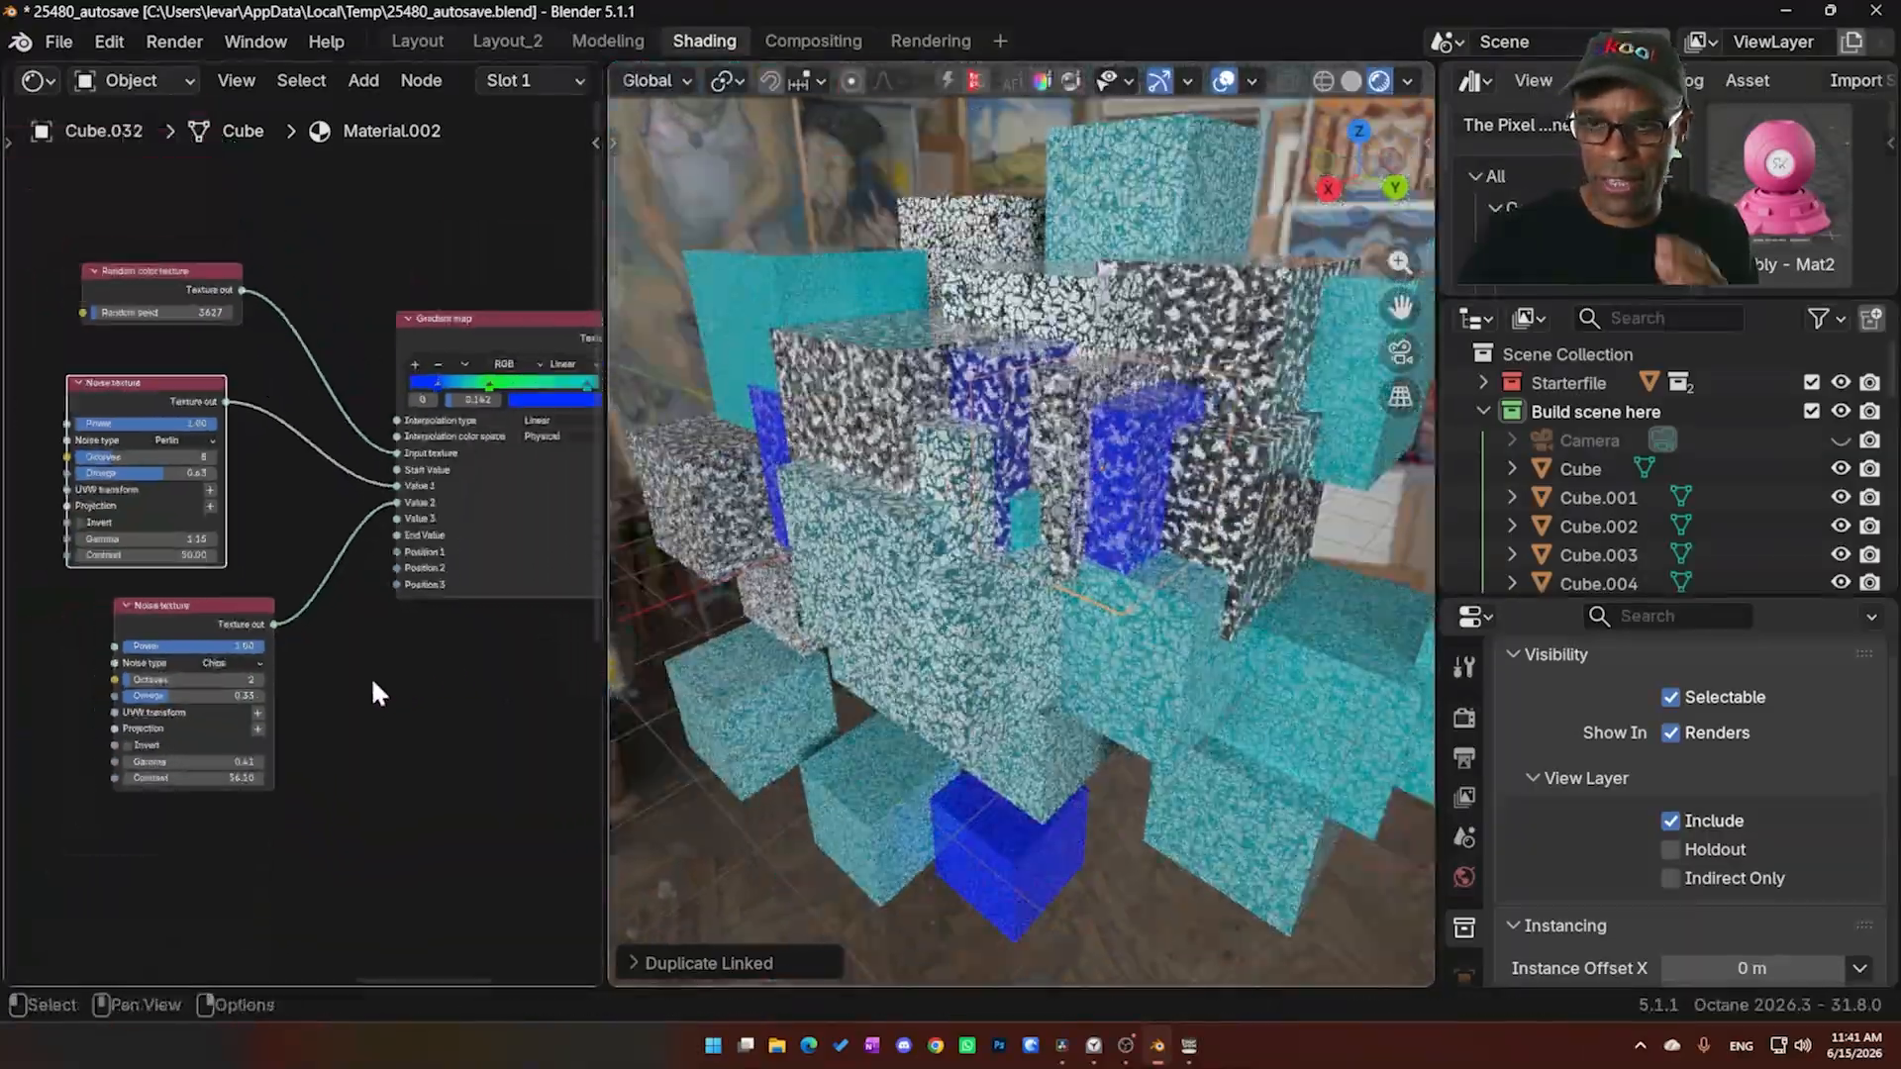
{"action": "middle_click_drag", "start_coordinate": [372, 681], "coordinate": [420, 654]}
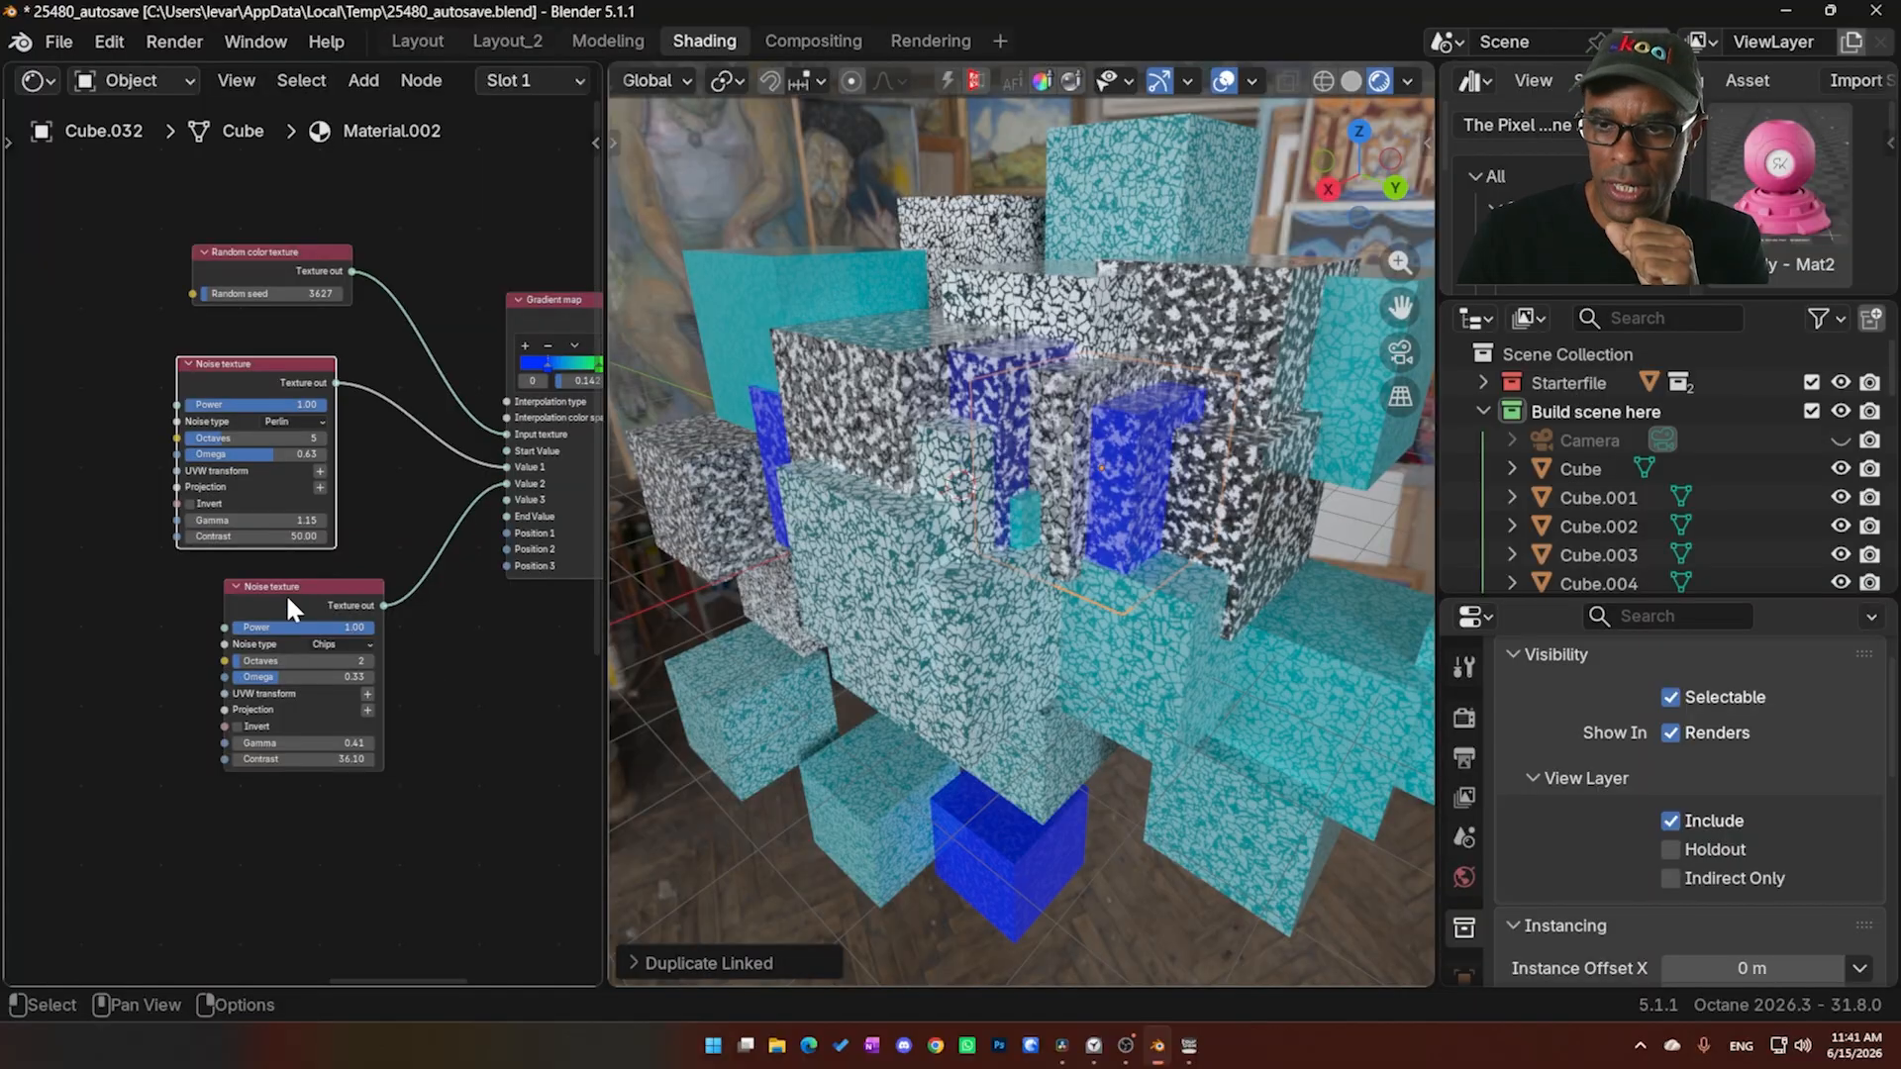
{"action": "left_click_drag", "start_coordinate": [285, 592], "coordinate": [237, 608]}
Examine how the two noise nodes feed Value 1 and Value 2 of the Gradient map and how they vary across the cubes
{"action": "left_click", "coordinate": [221, 425]}
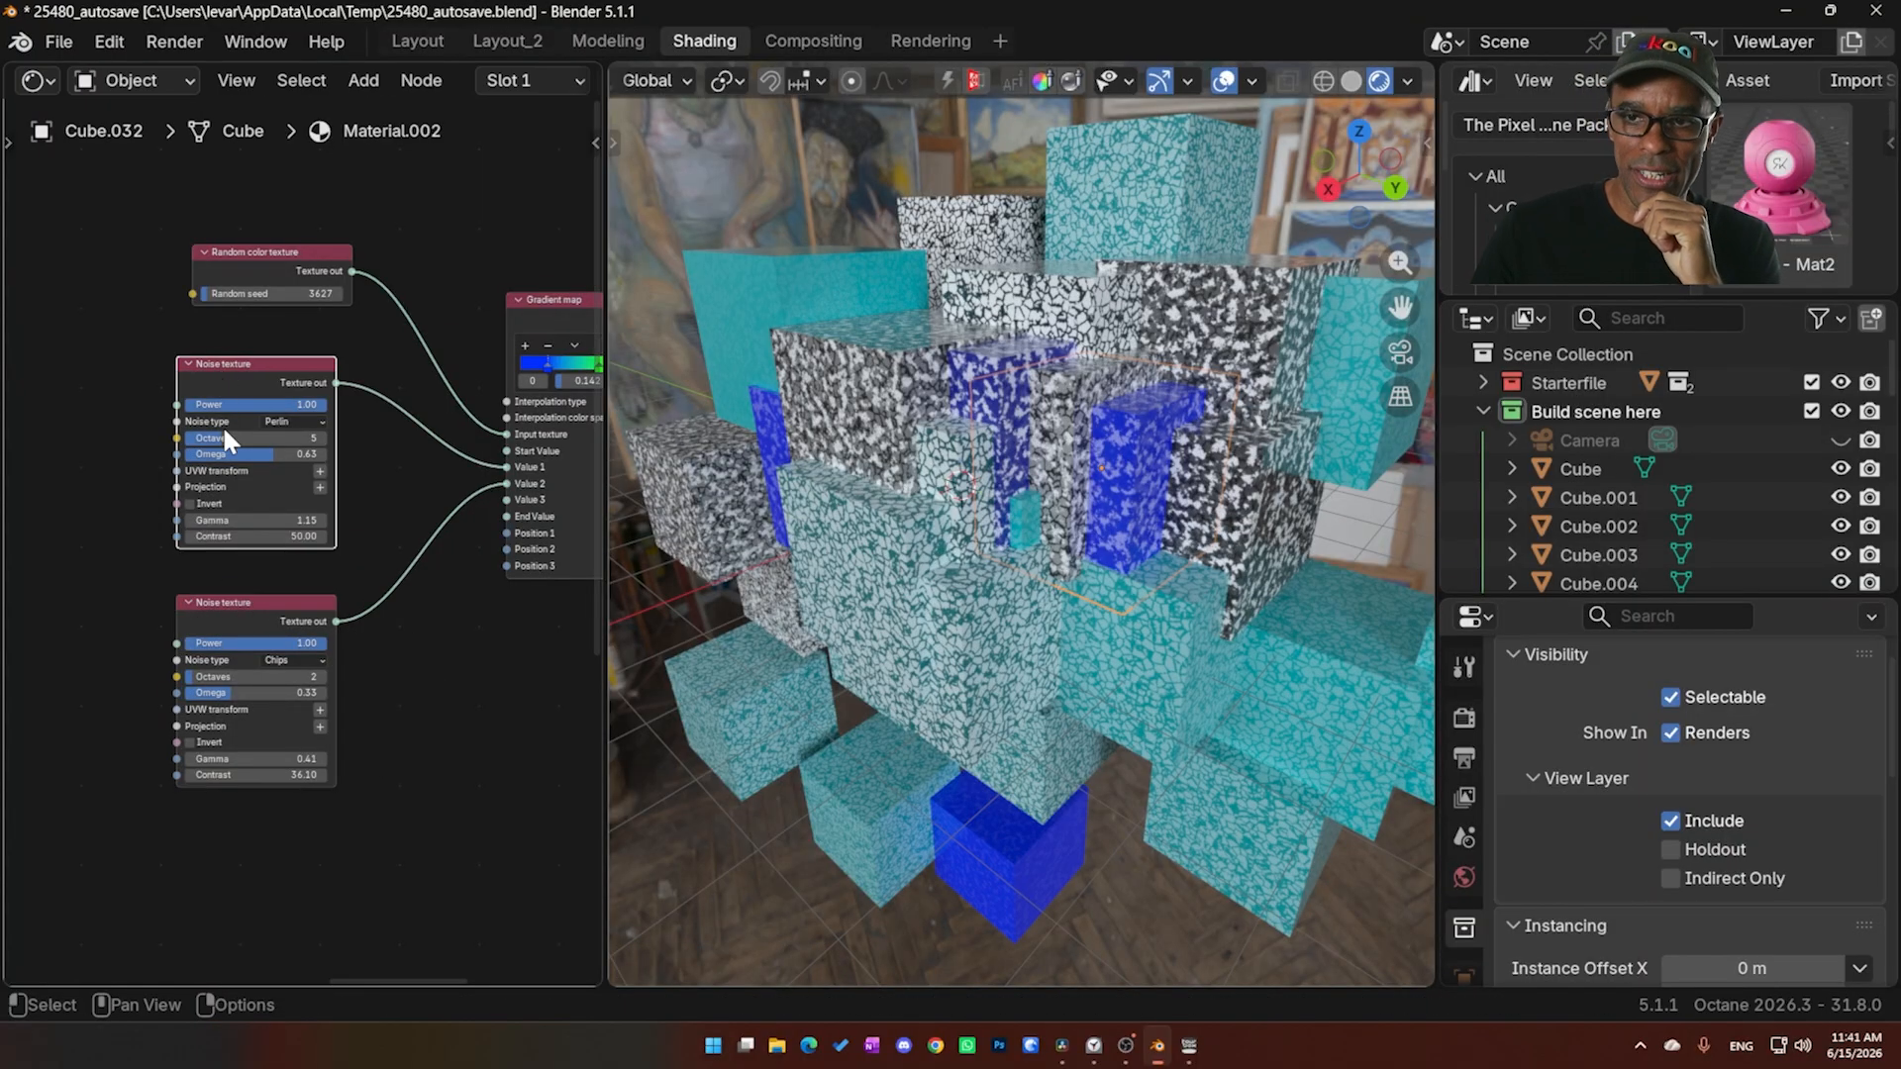
{"action": "left_click", "coordinate": [238, 618]}
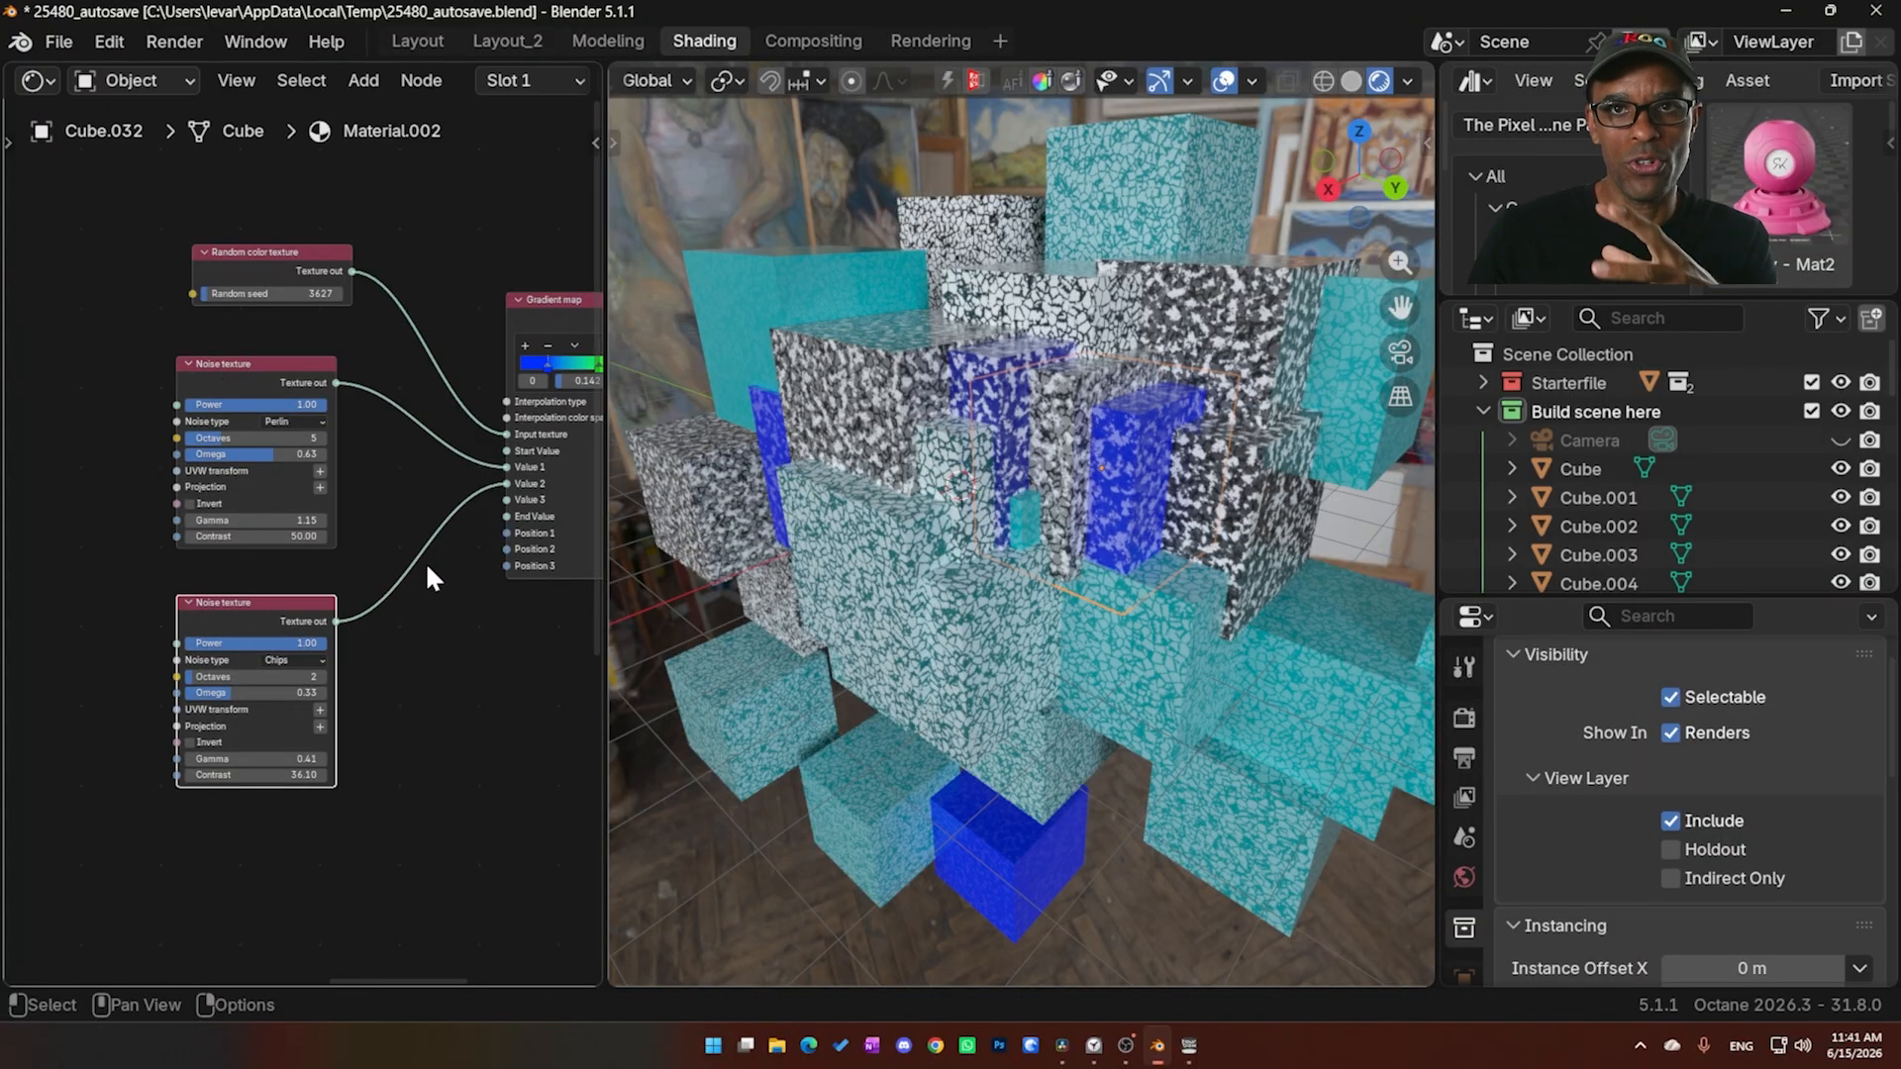
{"action": "middle_click_drag", "start_coordinate": [438, 543], "coordinate": [392, 584]}
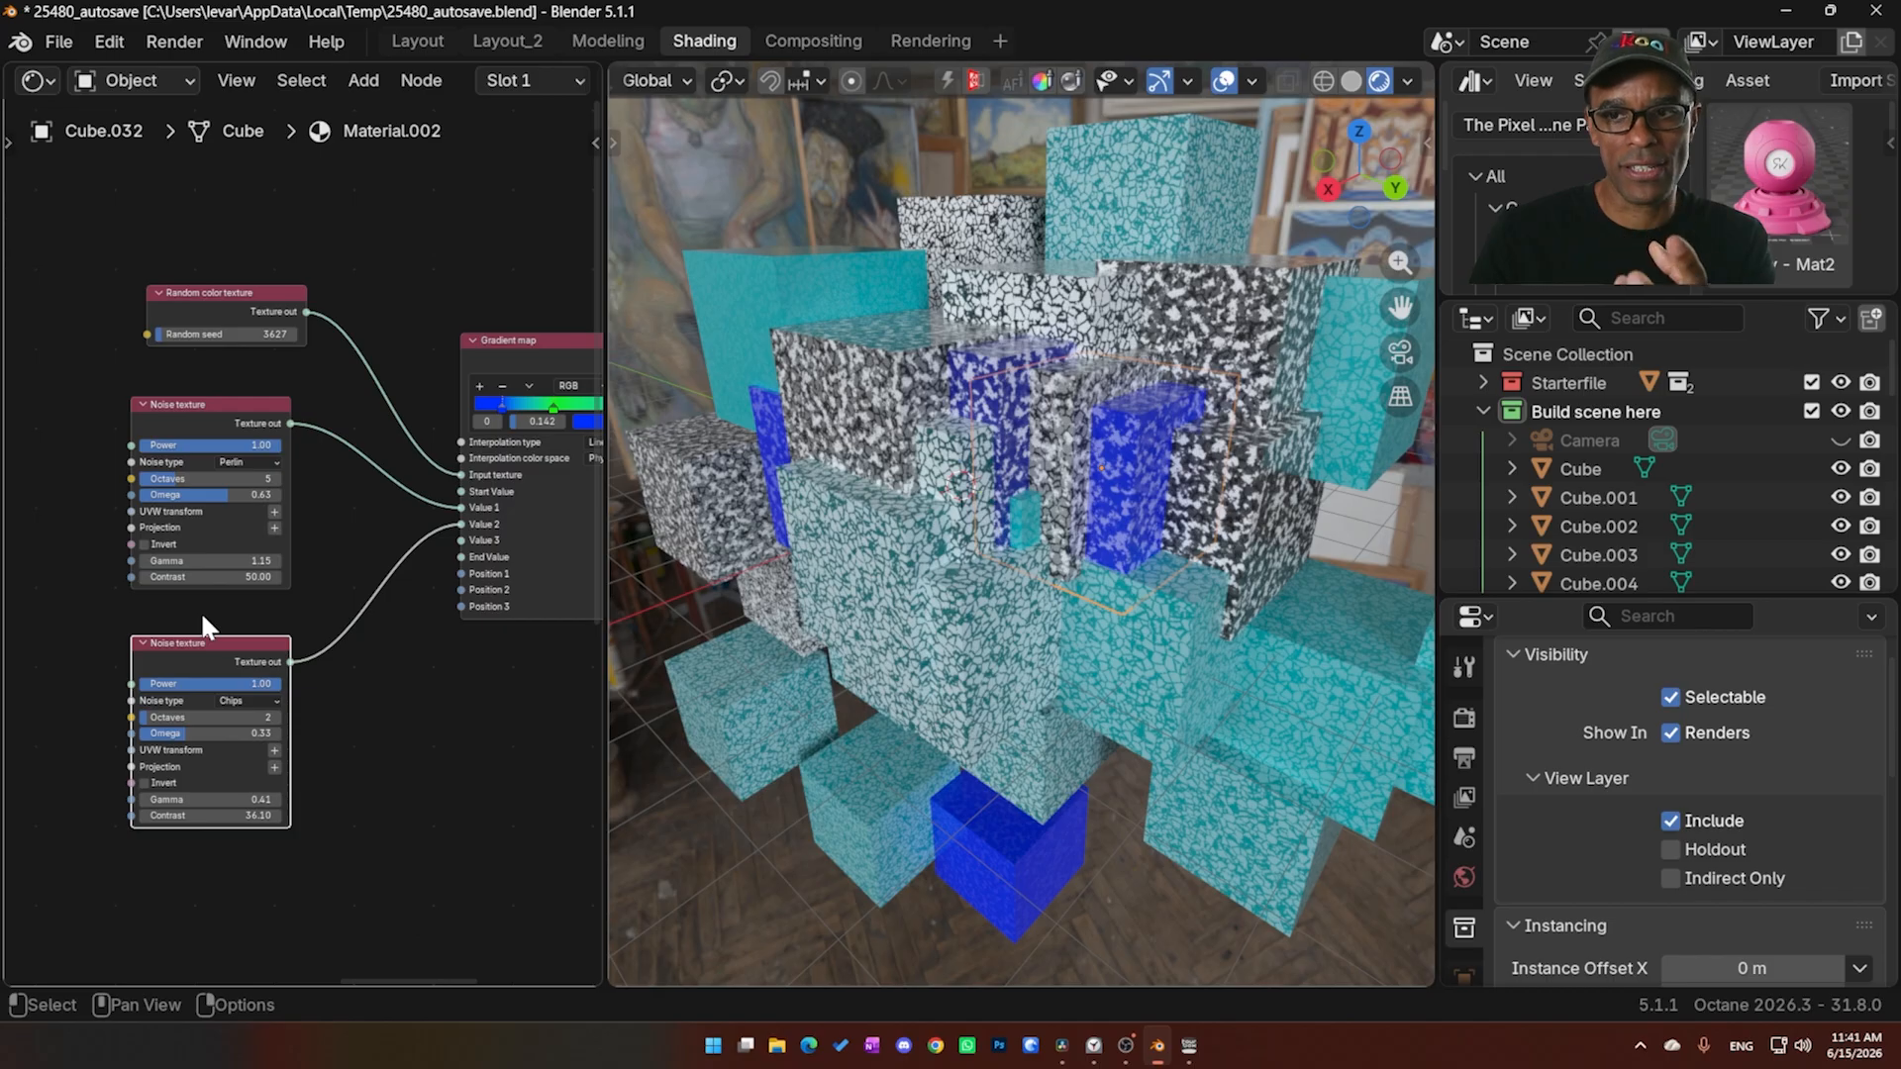
{"action": "middle_click_drag", "start_coordinate": [920, 634], "coordinate": [1097, 582]}
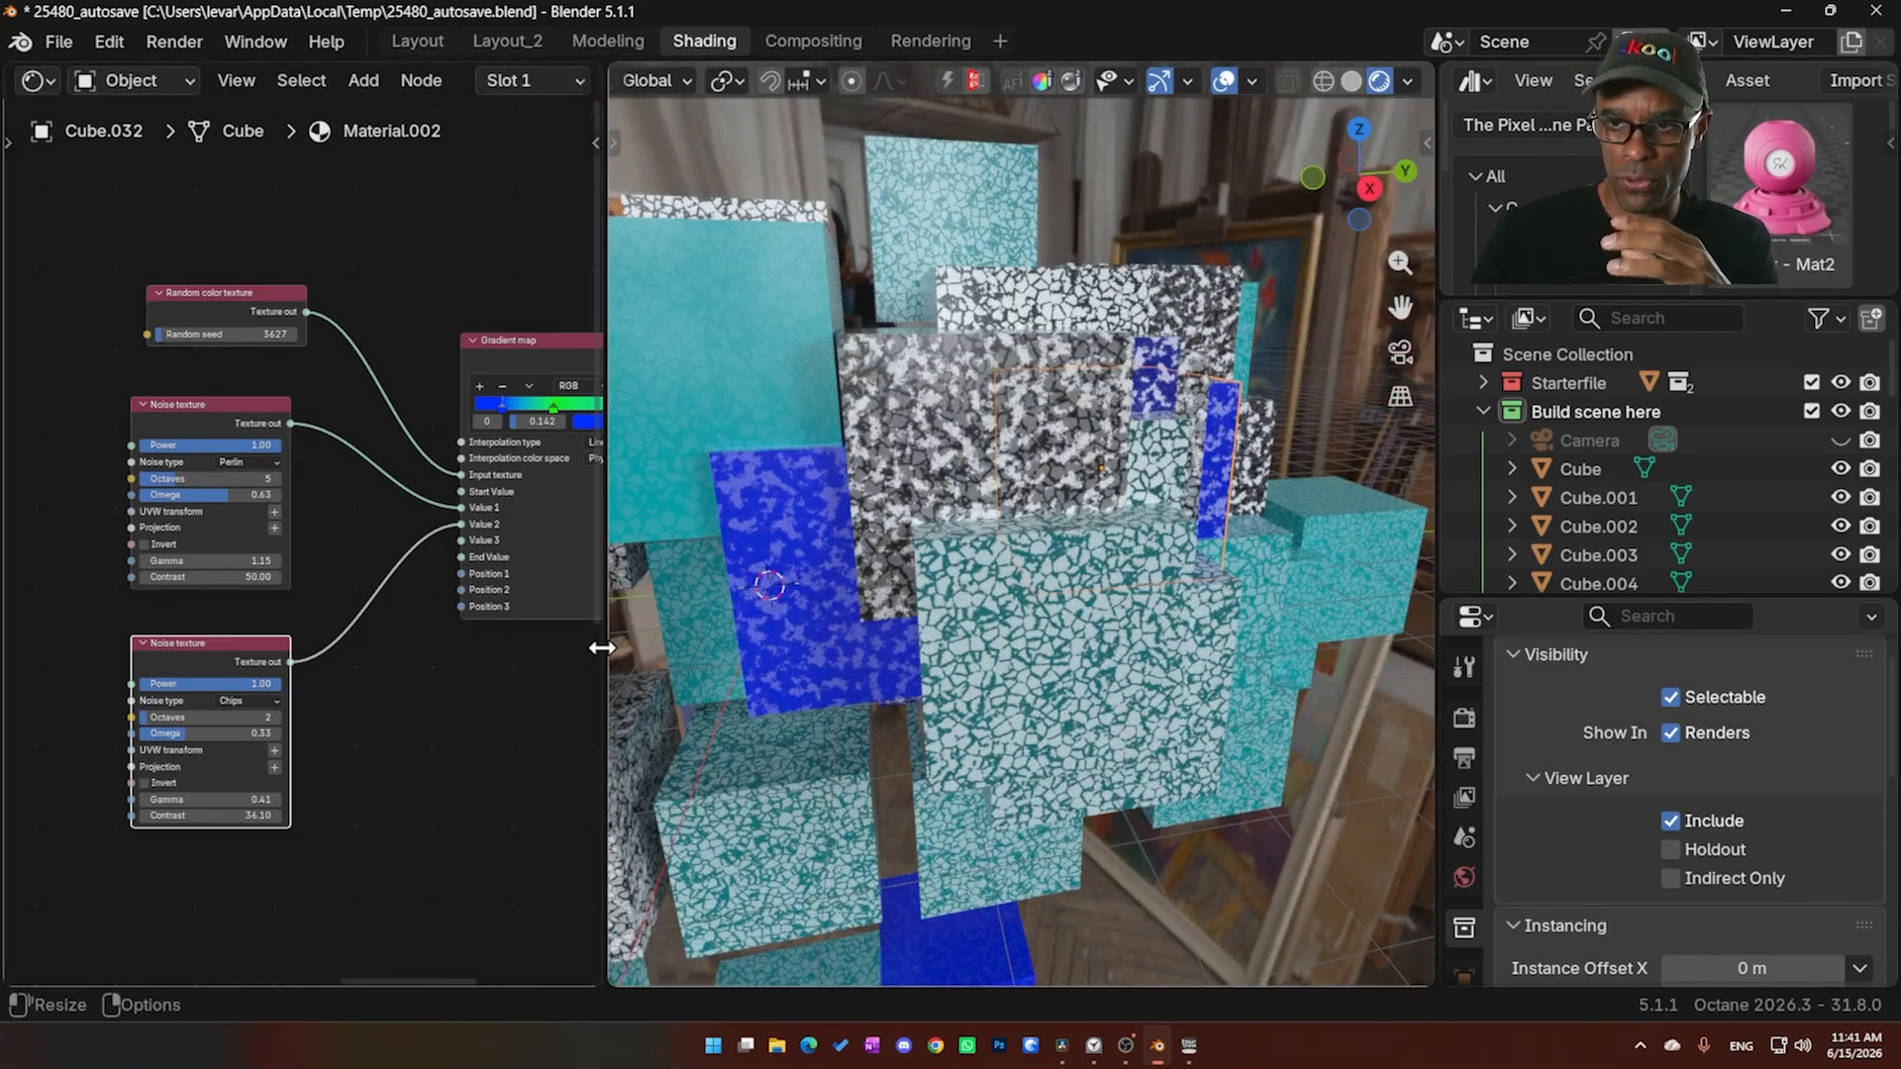
{"action": "middle_click_drag", "start_coordinate": [595, 645], "coordinate": [430, 619]}
{"action": "middle_click_drag", "start_coordinate": [531, 329], "coordinate": [307, 674]}
{"action": "scroll", "coordinate": [319, 489], "scroll_direction": "down", "scroll_amount": 1}
{"action": "scroll", "coordinate": [301, 475], "scroll_direction": "up", "scroll_amount": 3}
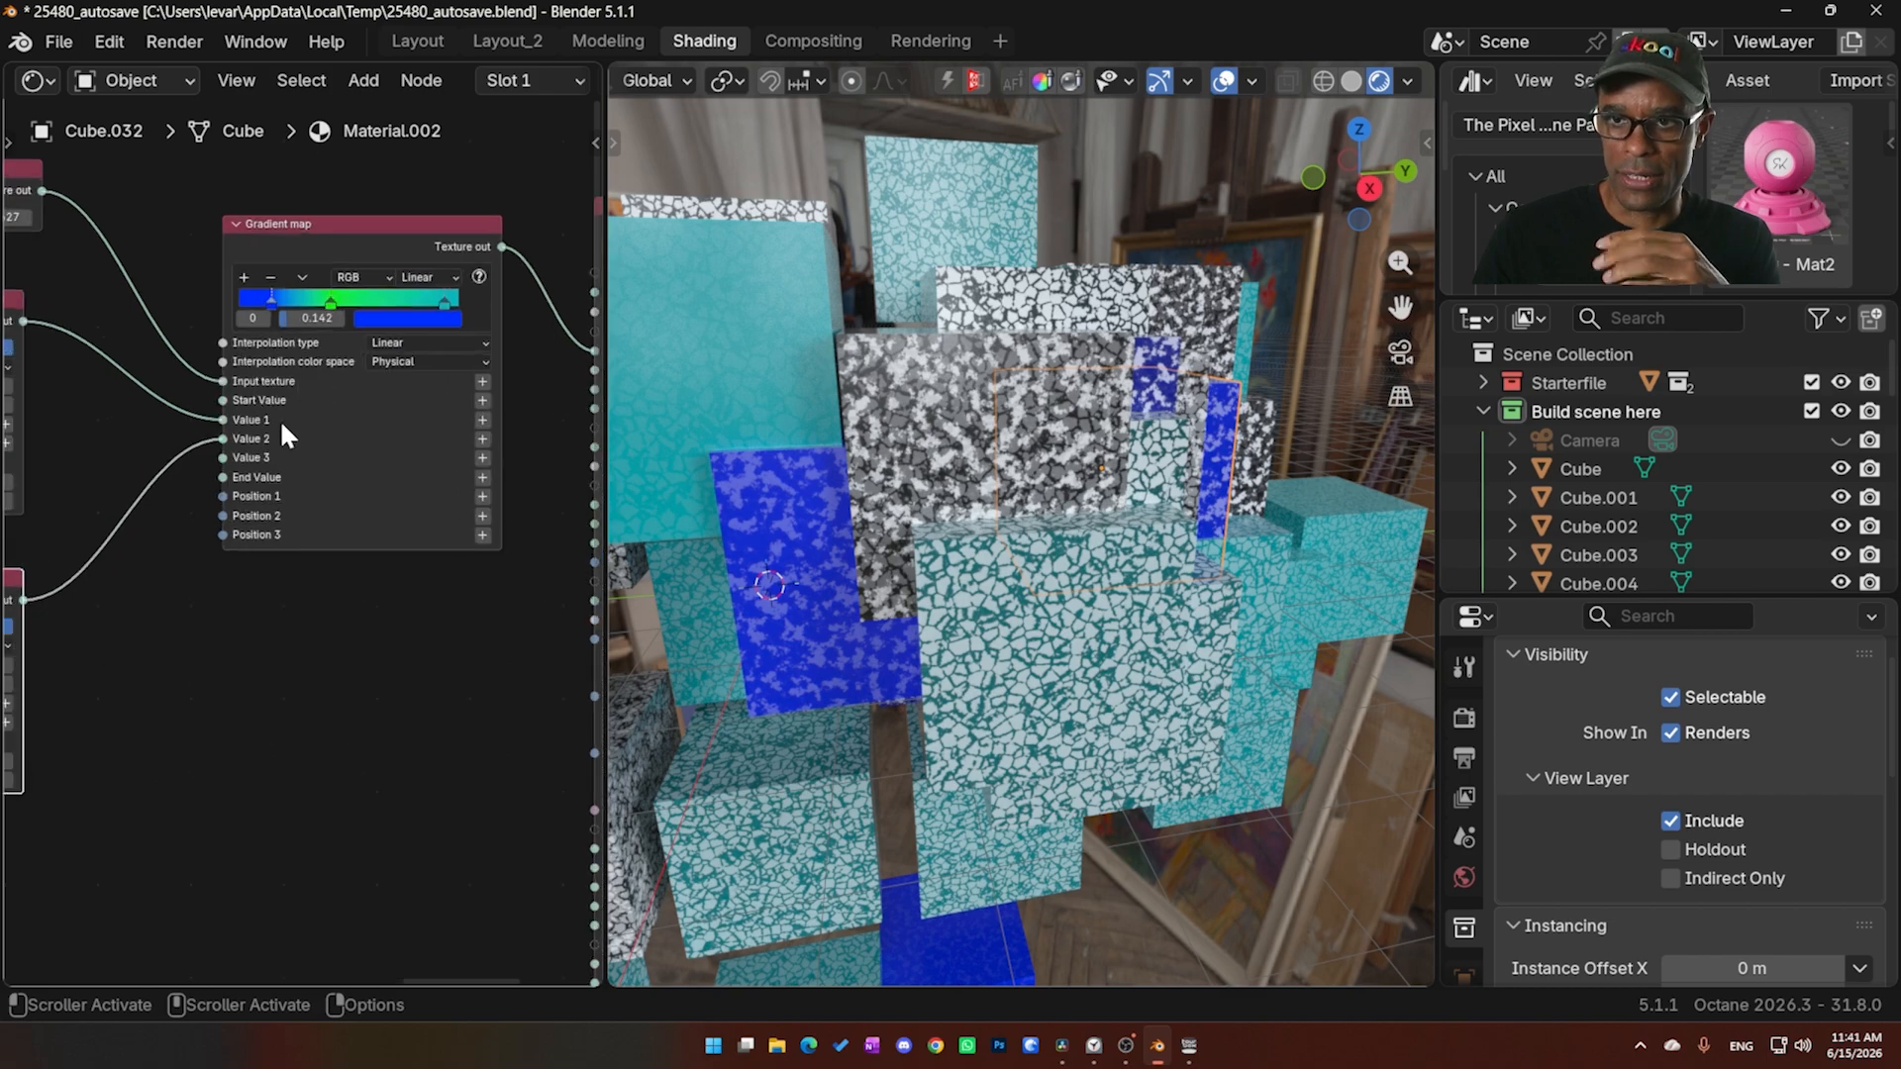
Try the Constant and Smooth step interpolation types on the Gradient map, and set its color ramp interpolation to Constant
{"action": "left_click", "coordinate": [418, 345]}
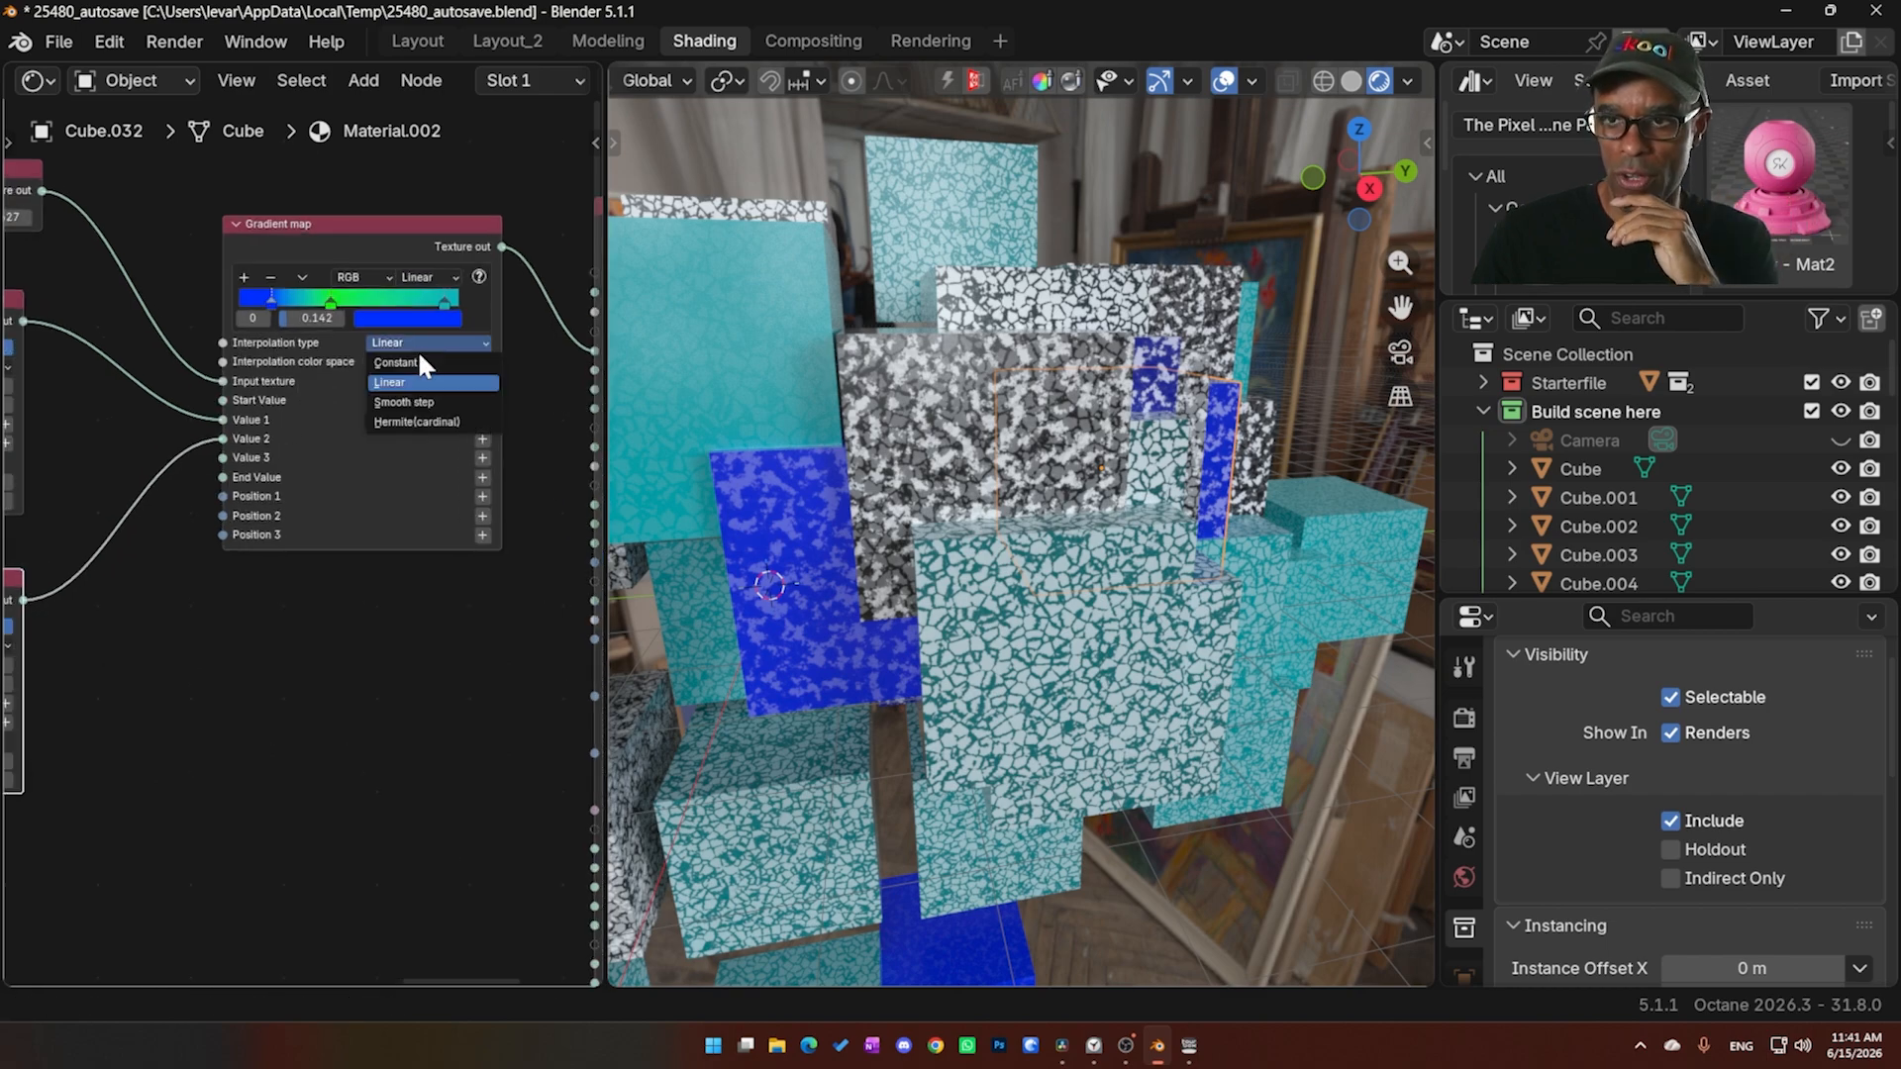
{"action": "left_click", "coordinate": [406, 363]}
{"action": "middle_click_drag", "start_coordinate": [975, 634], "coordinate": [983, 626]}
{"action": "left_click", "coordinate": [443, 340]}
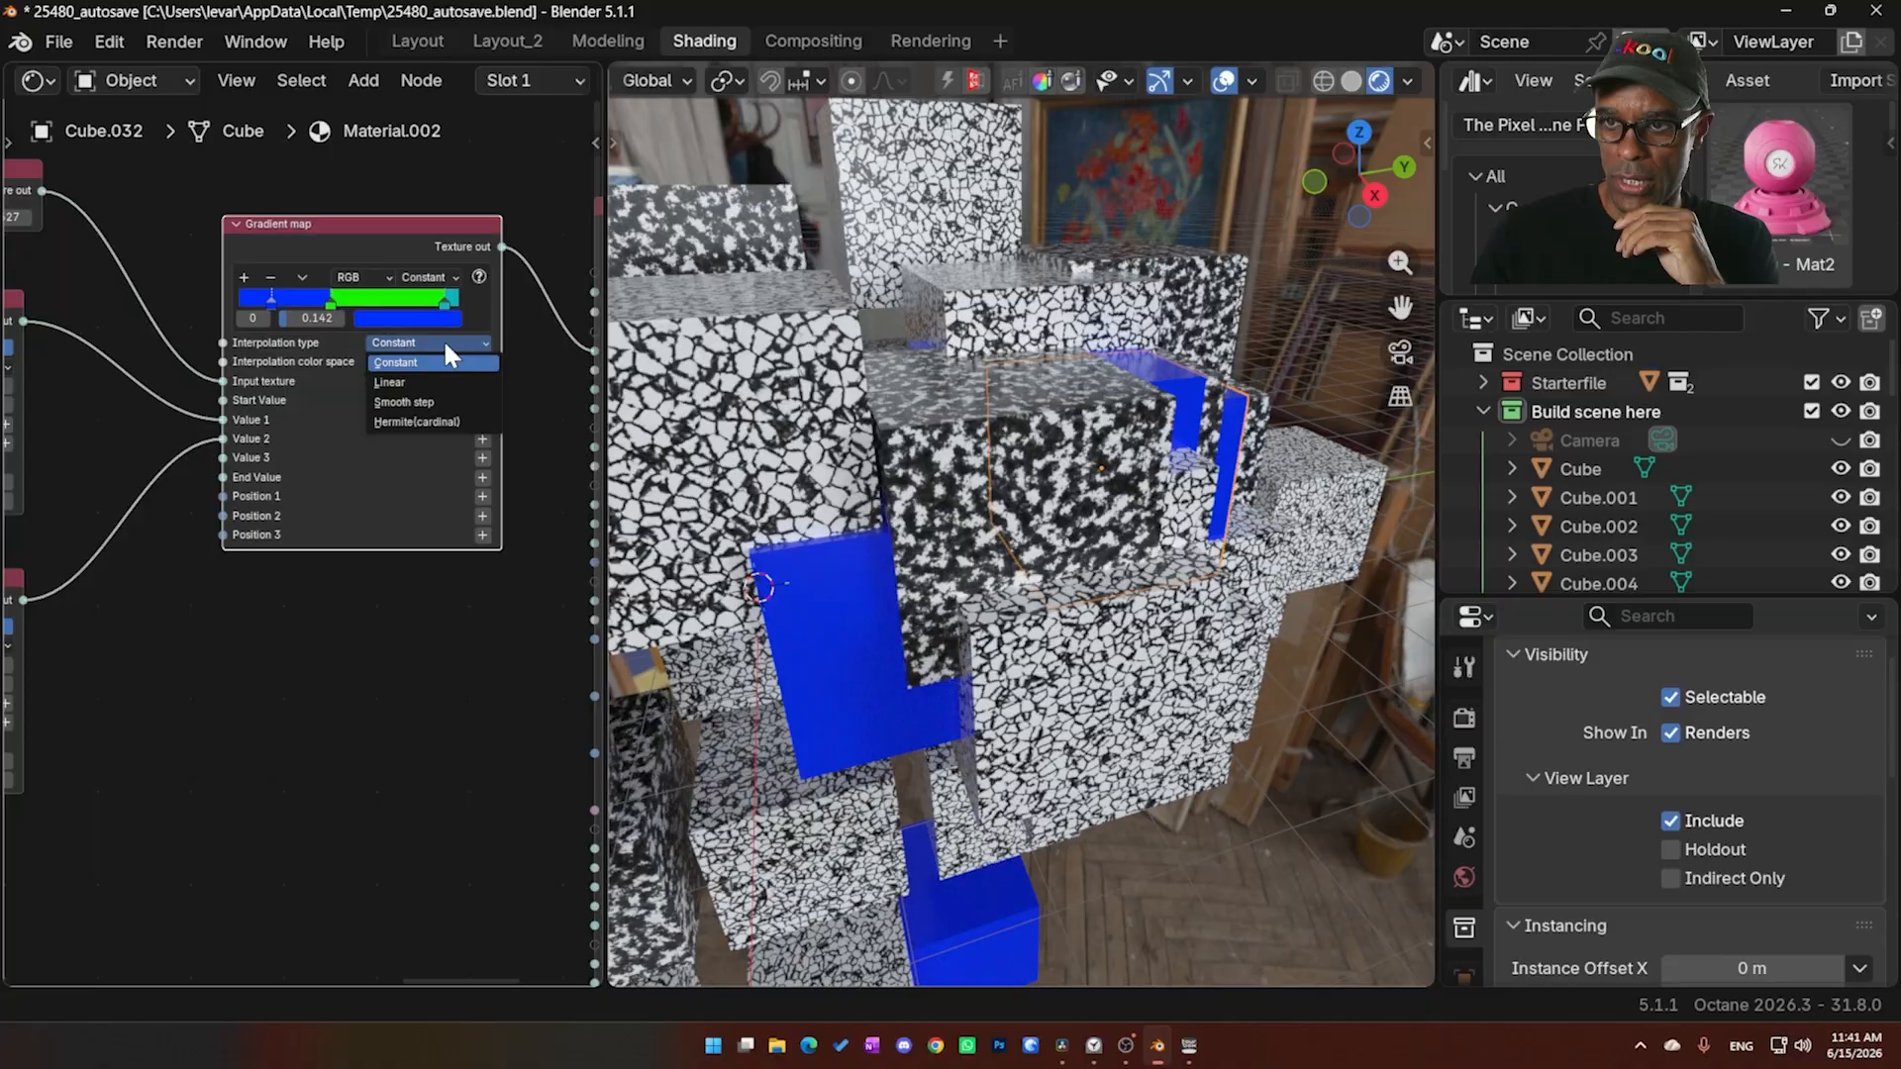
{"action": "left_click", "coordinate": [419, 390]}
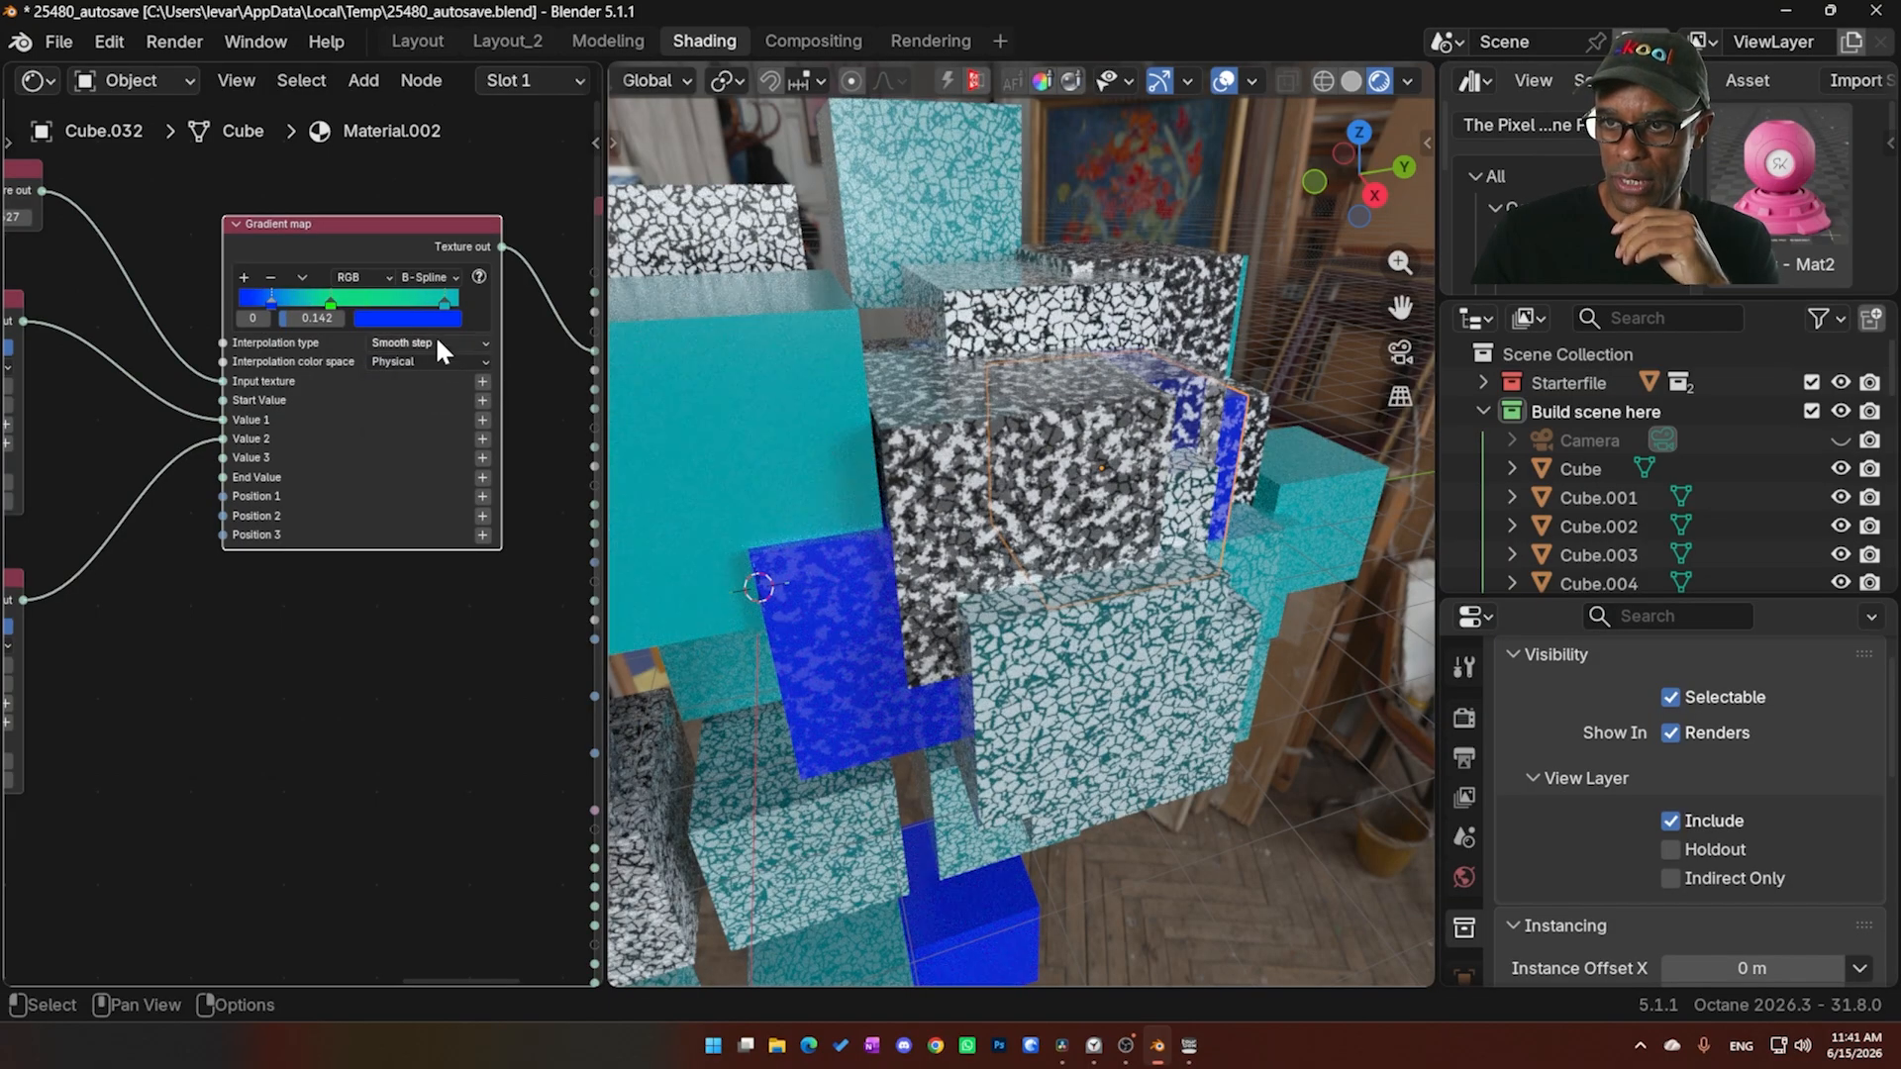
{"action": "left_click", "coordinate": [427, 277]}
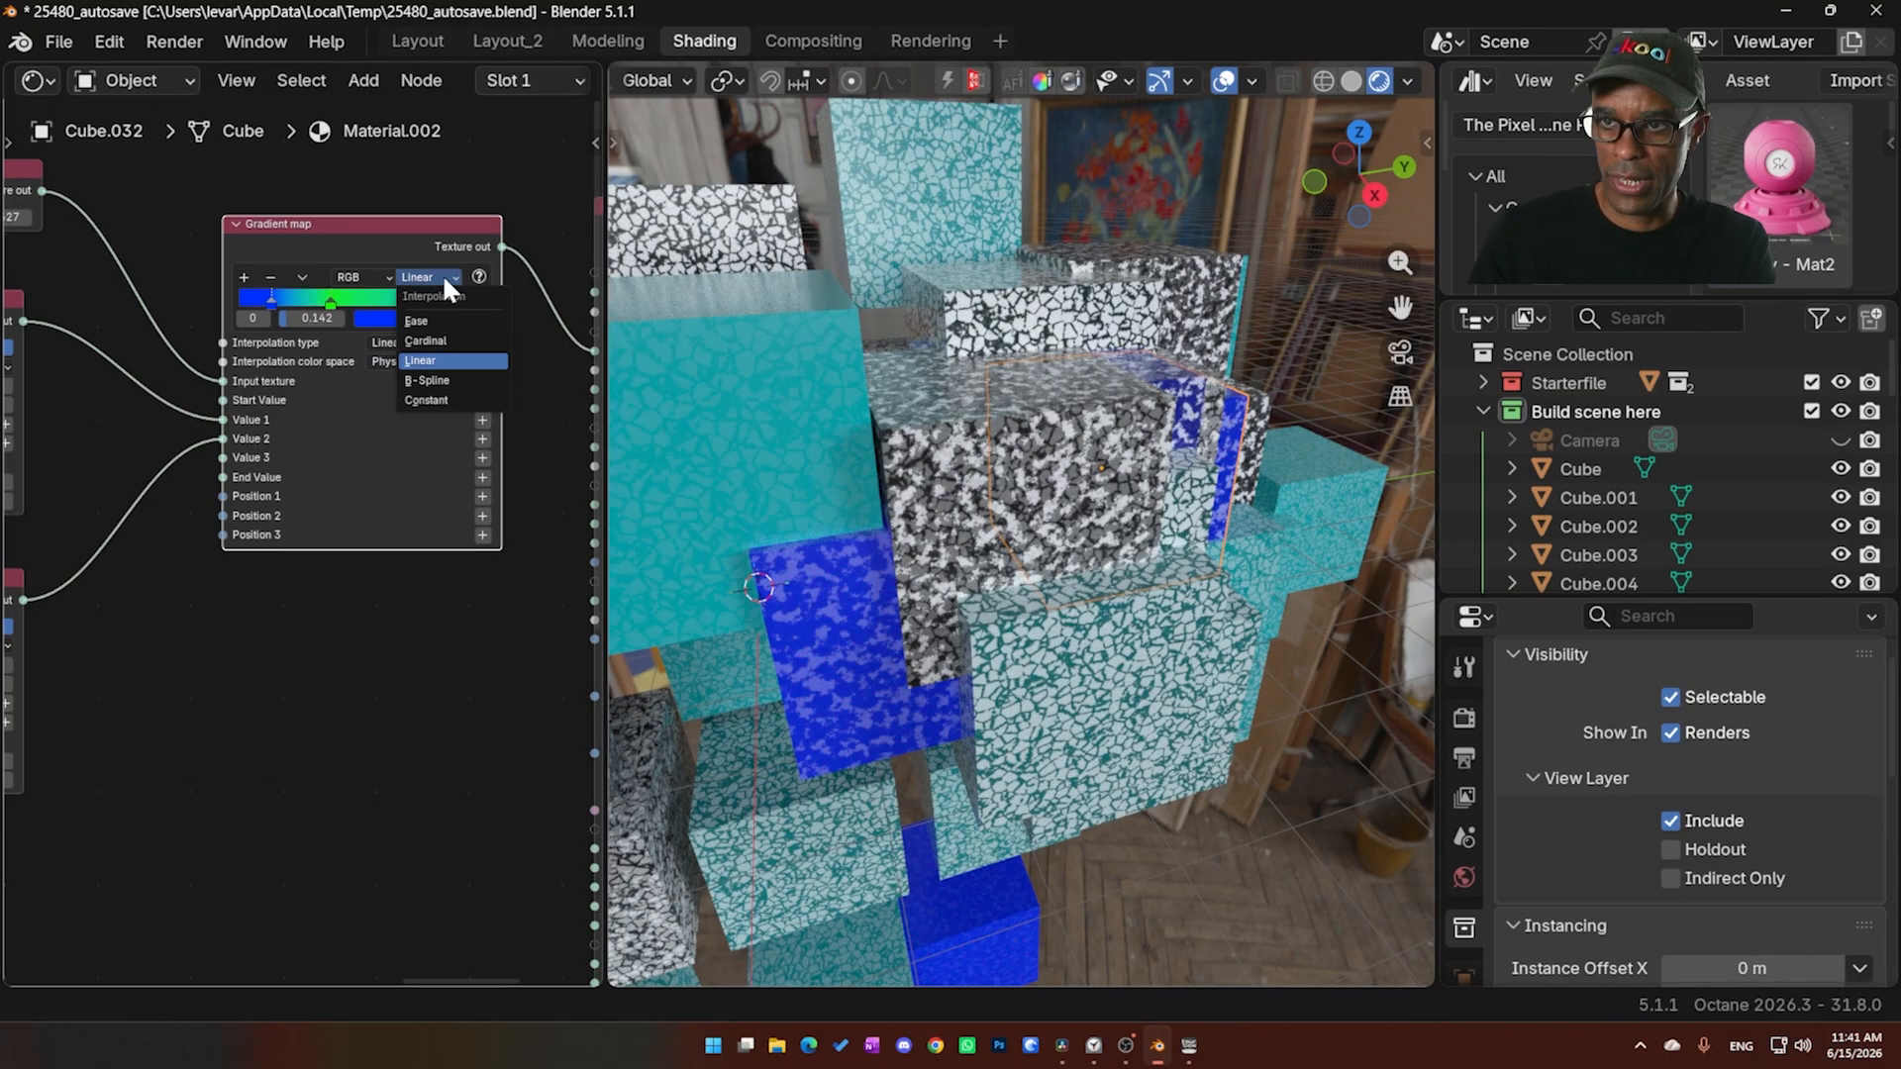
{"action": "left_click", "coordinate": [437, 401]}
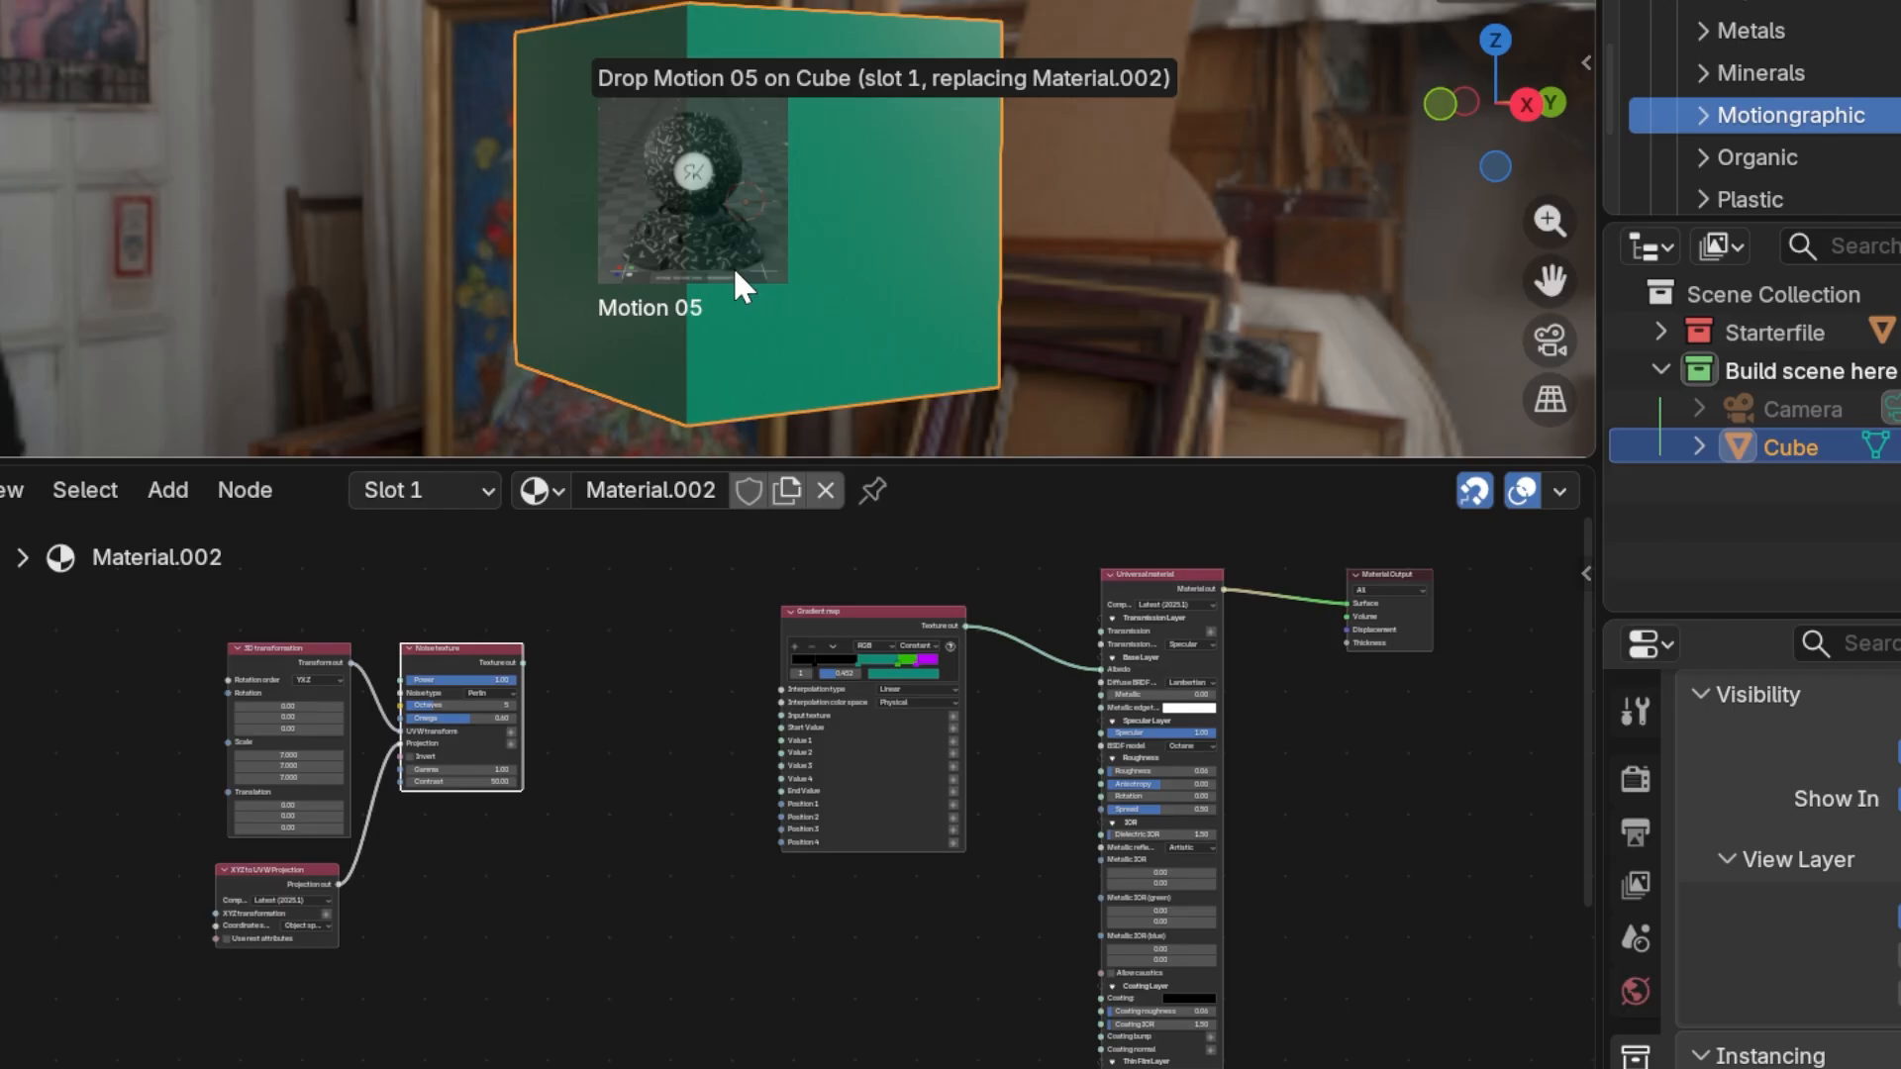
Apply the Motiongraphic materials Motion 05 and Motion 06 to the cube in turn, and make Motion 06 local
{"action": "left_click_drag", "start_coordinate": [743, 284], "coordinate": [748, 292]}
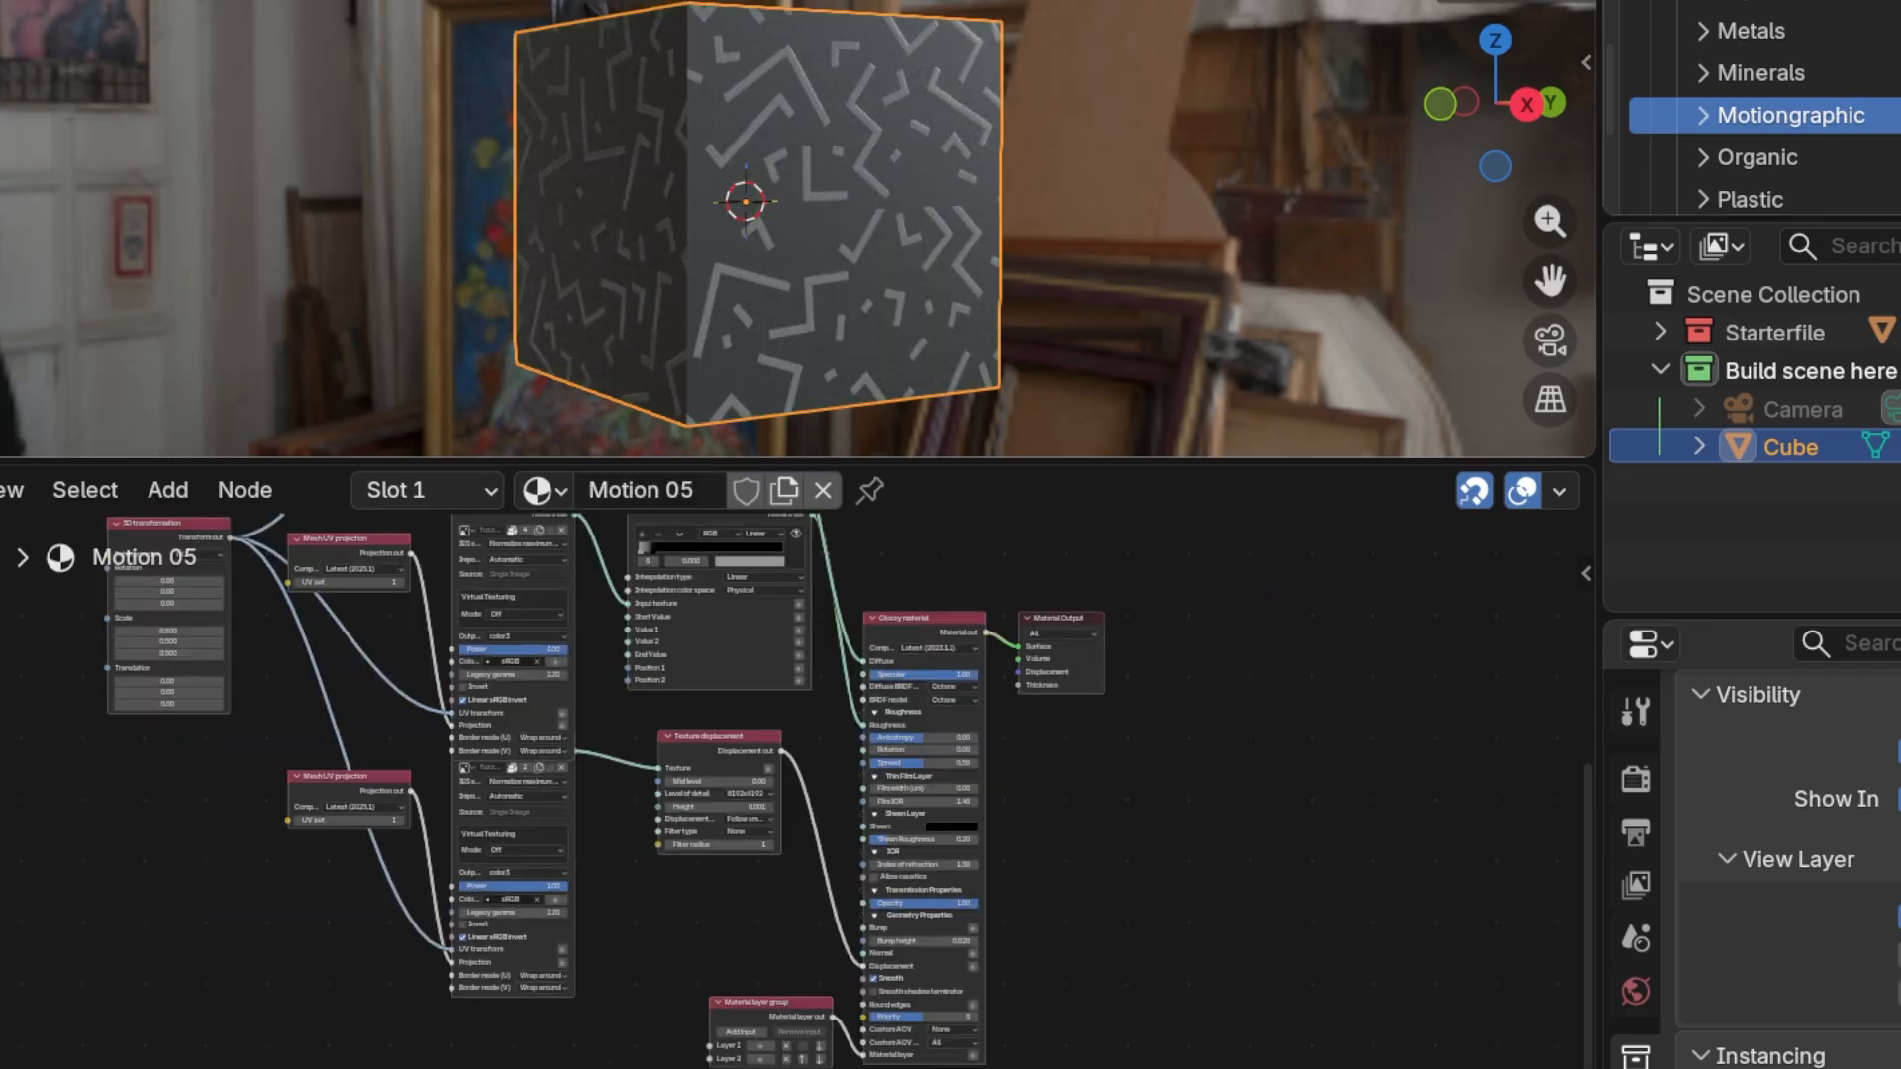
{"action": "left_click_drag", "start_coordinate": [1896, 148], "coordinate": [767, 282]}
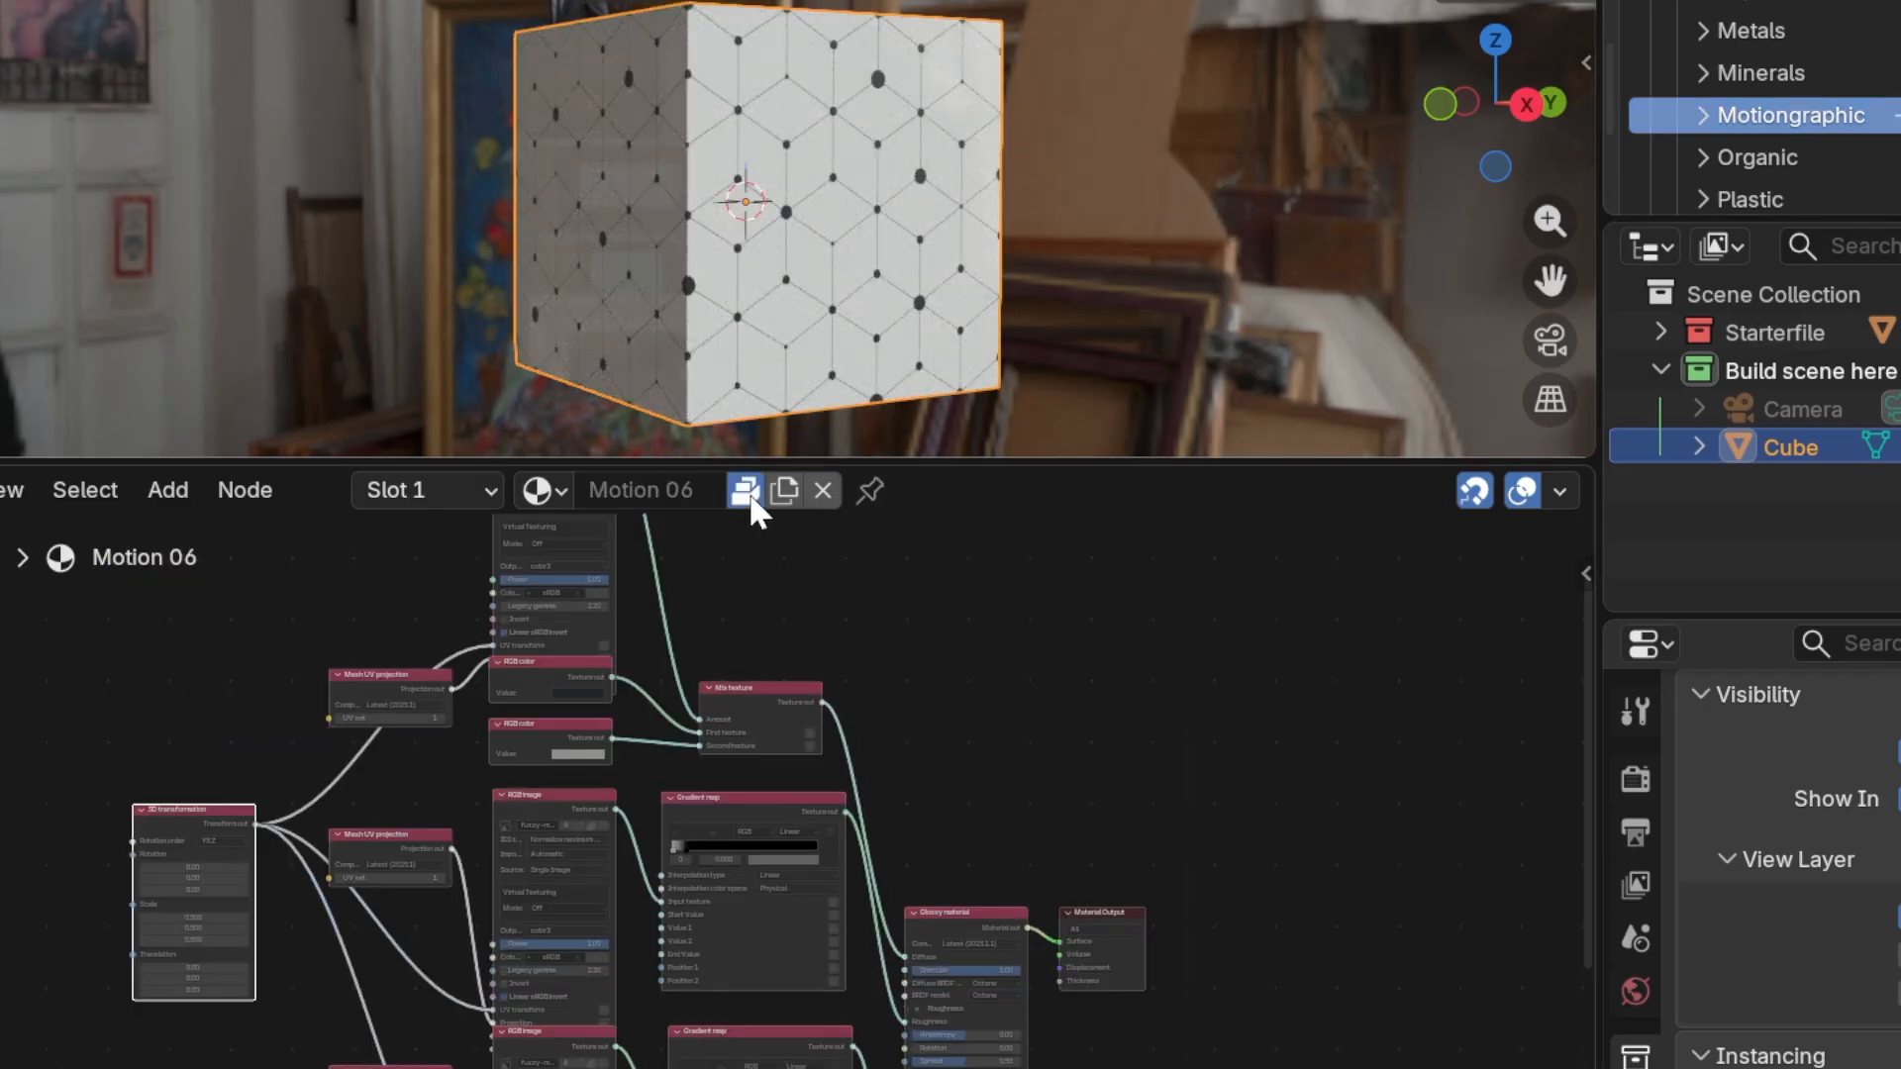
{"action": "left_click", "coordinate": [750, 495]}
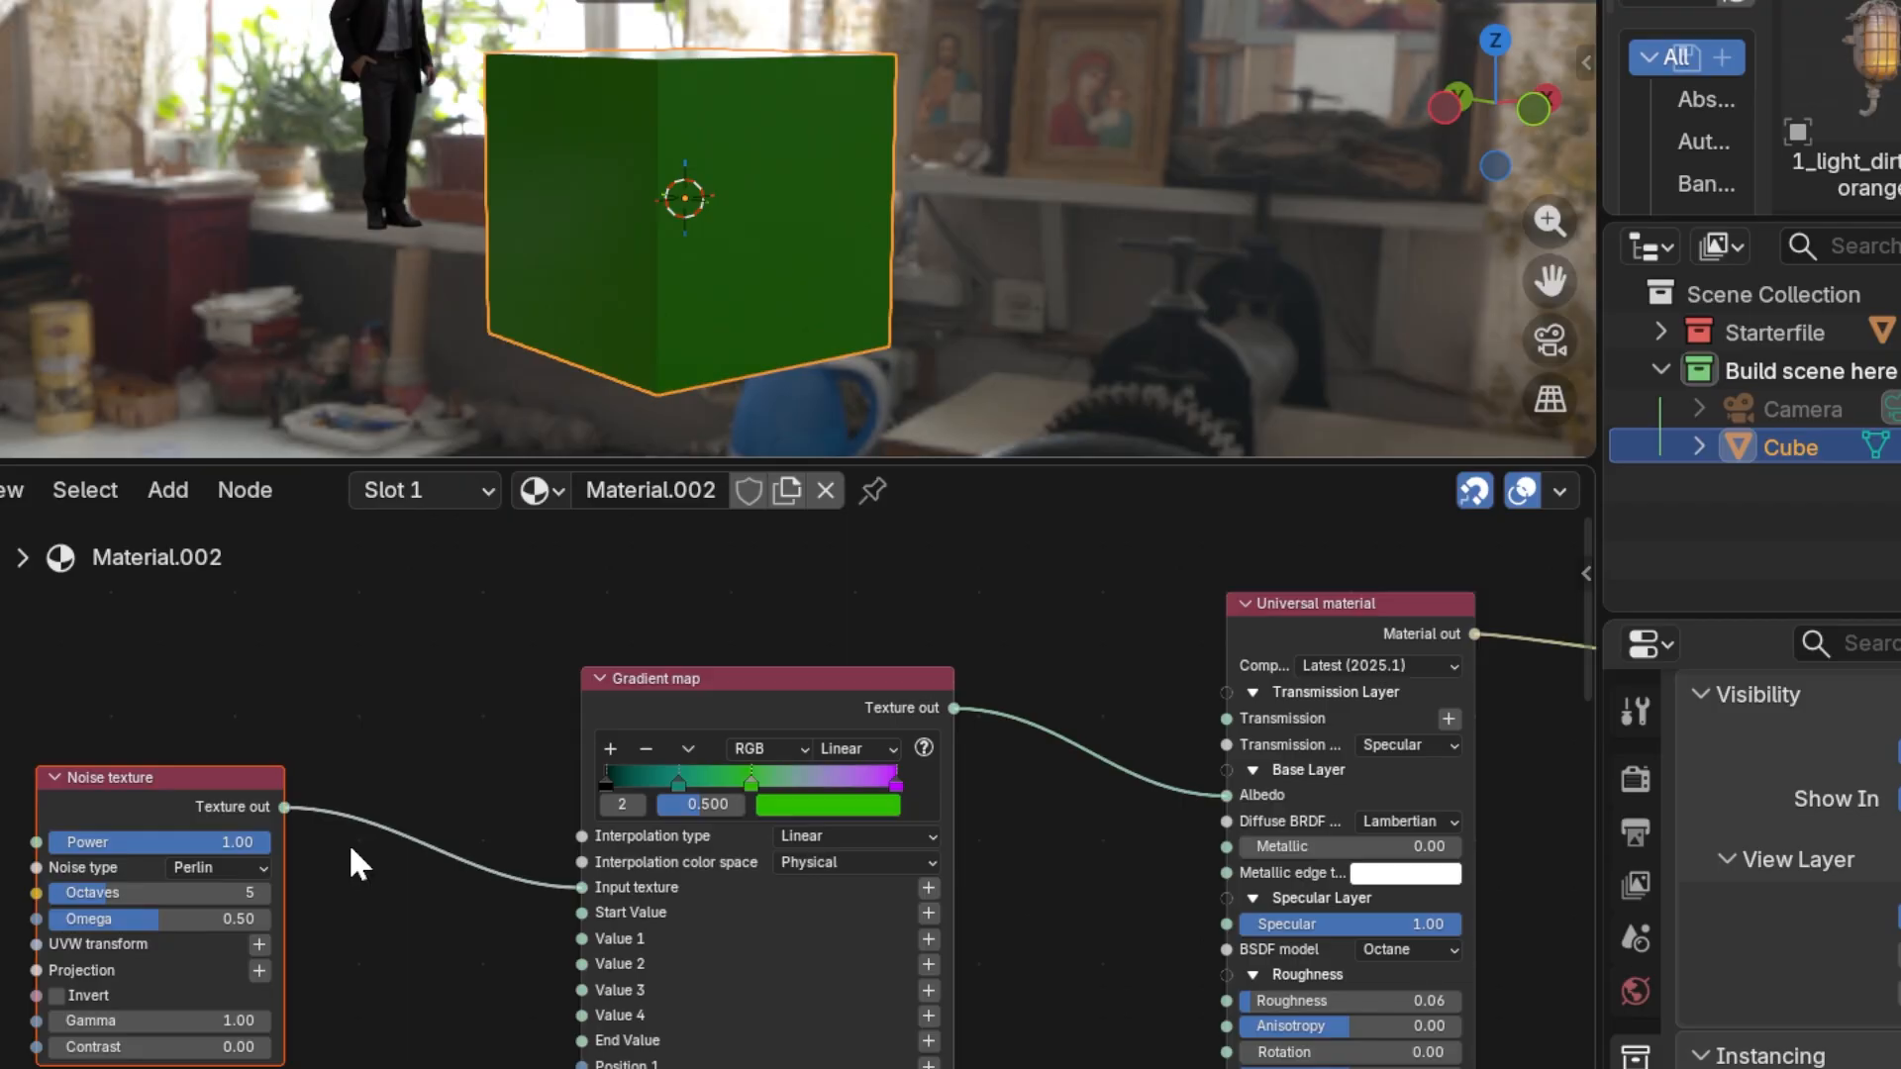
Move the Noise texture node closer to the Gradient map and add a 3D transformation to its UVW transform
{"action": "left_click_drag", "start_coordinate": [237, 785], "coordinate": [282, 785]}
{"action": "left_click", "coordinate": [308, 943]}
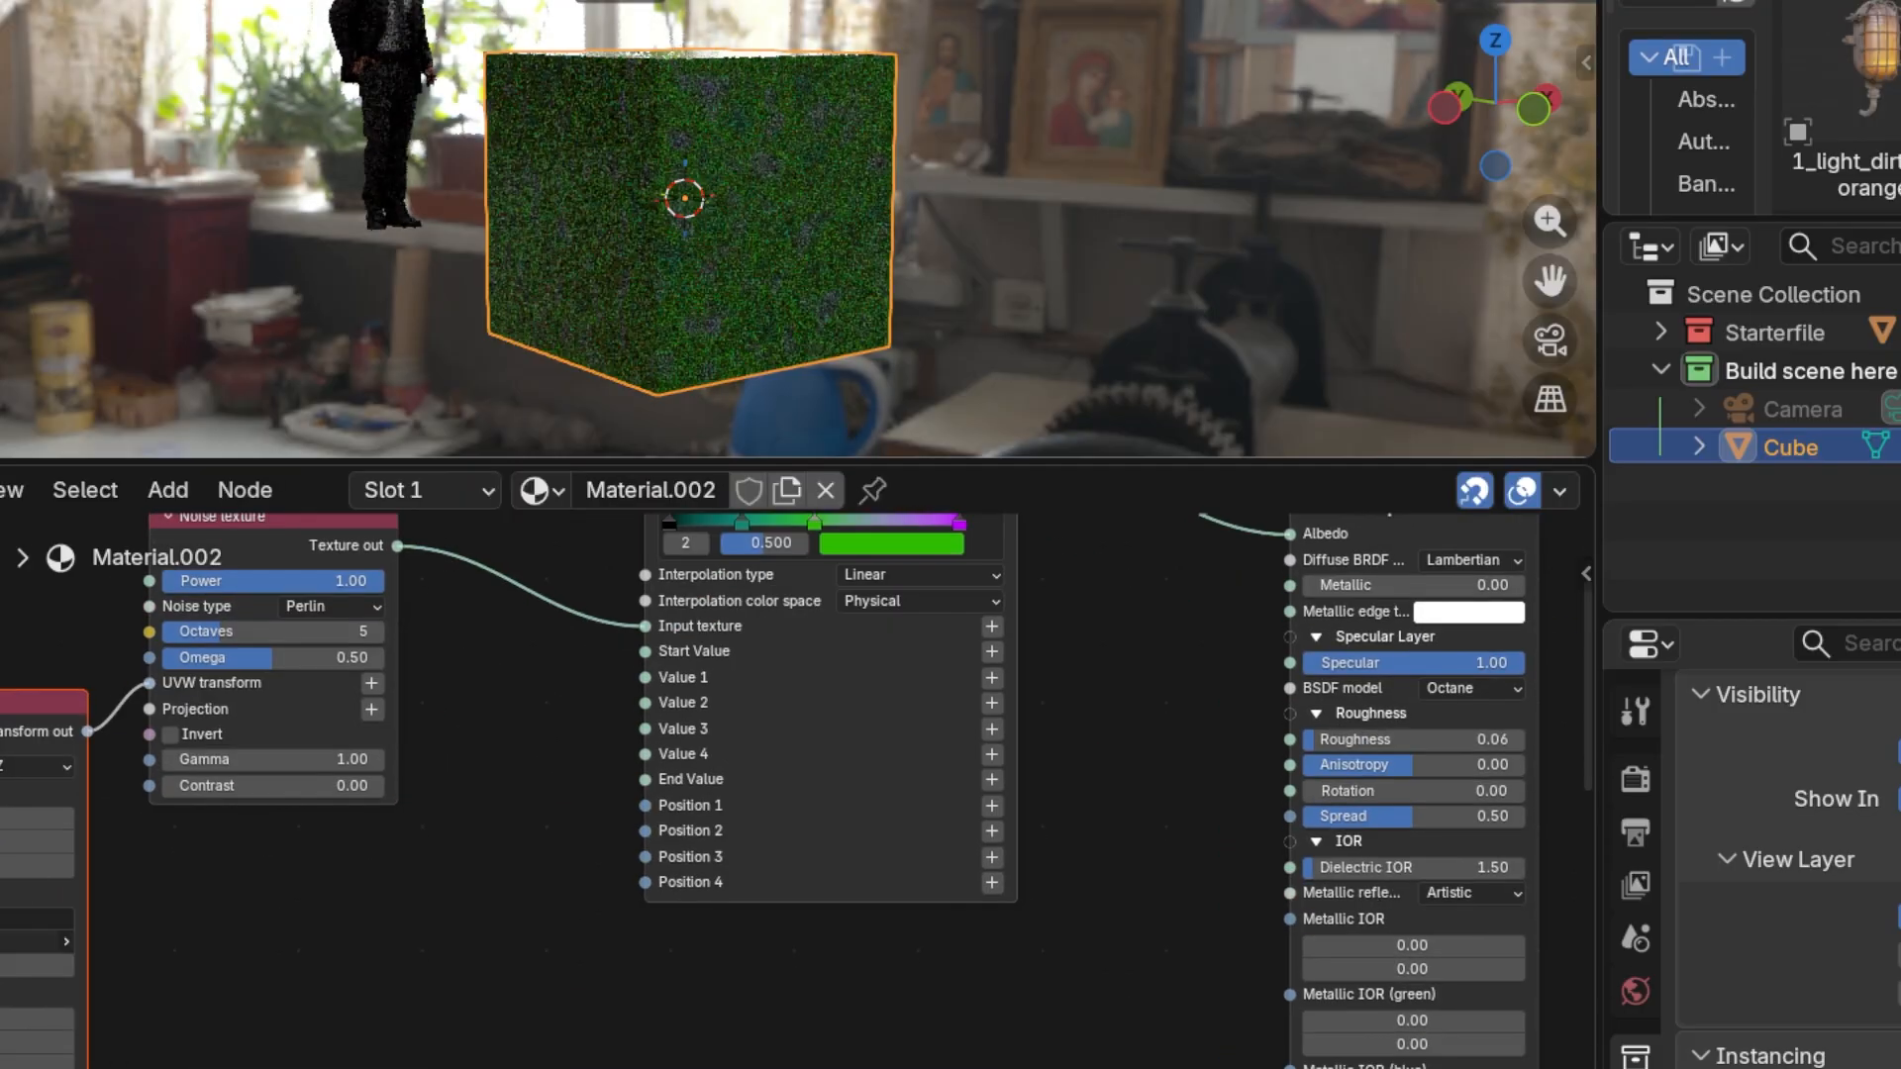
{"action": "middle_click_drag", "start_coordinate": [648, 268], "coordinate": [624, 342]}
{"action": "middle_click_drag", "start_coordinate": [414, 753], "coordinate": [616, 770]}
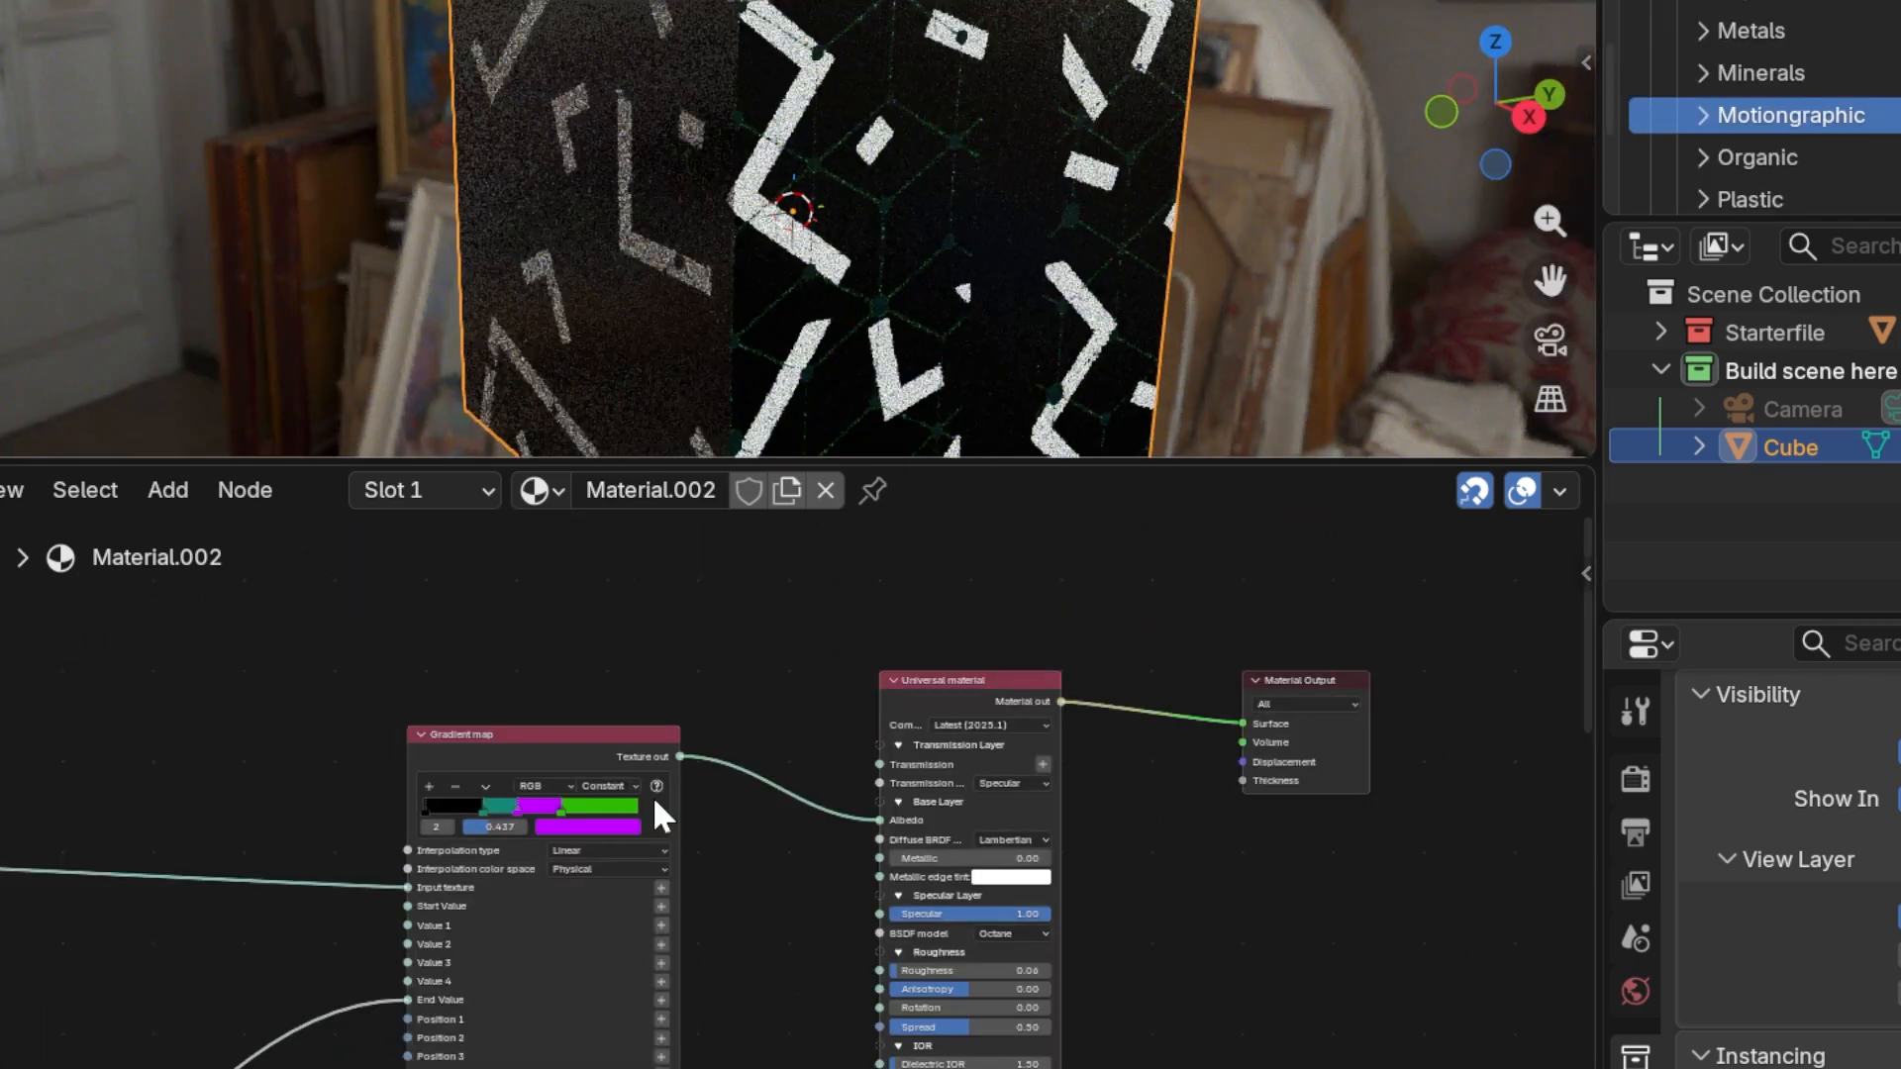
Select the black first stop of the Gradient map's color ramp and open its color for editing
{"action": "left_click_drag", "start_coordinate": [426, 807], "coordinate": [507, 804]}
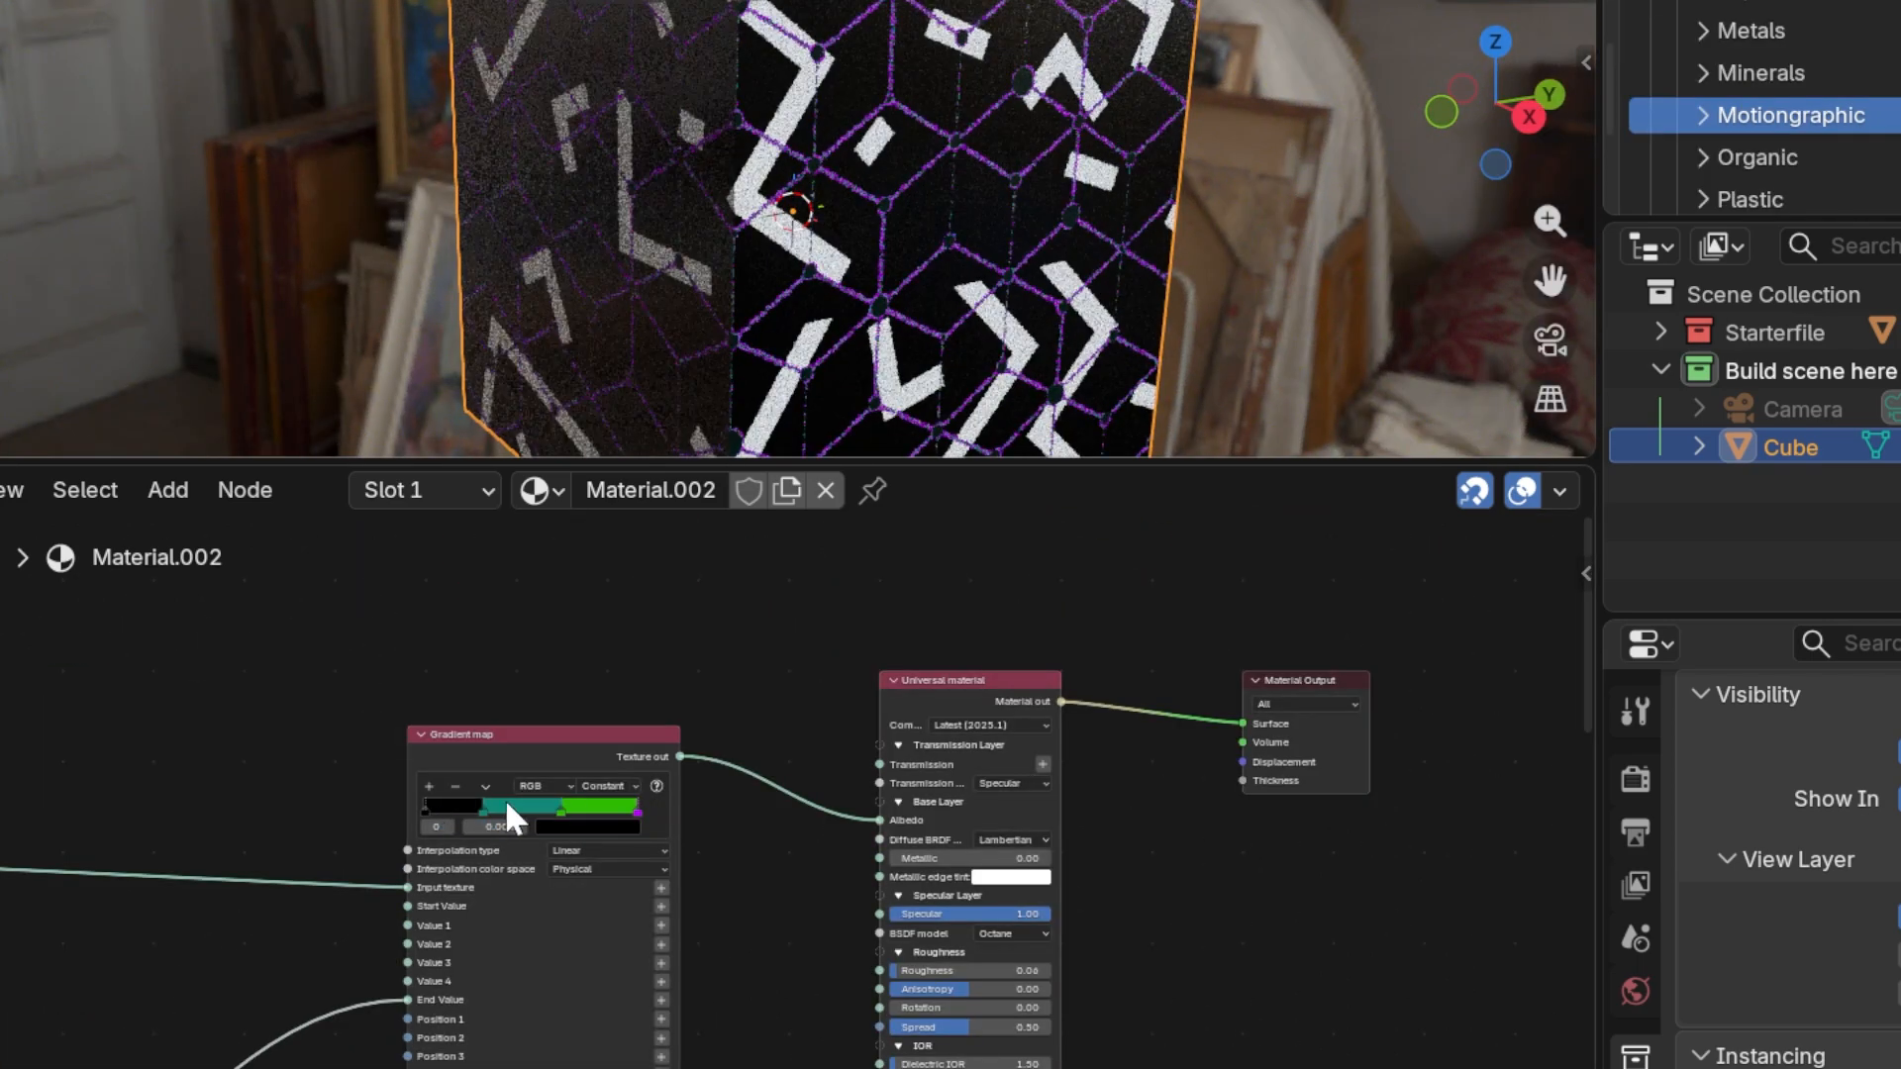
{"action": "left_click", "coordinate": [585, 826]}
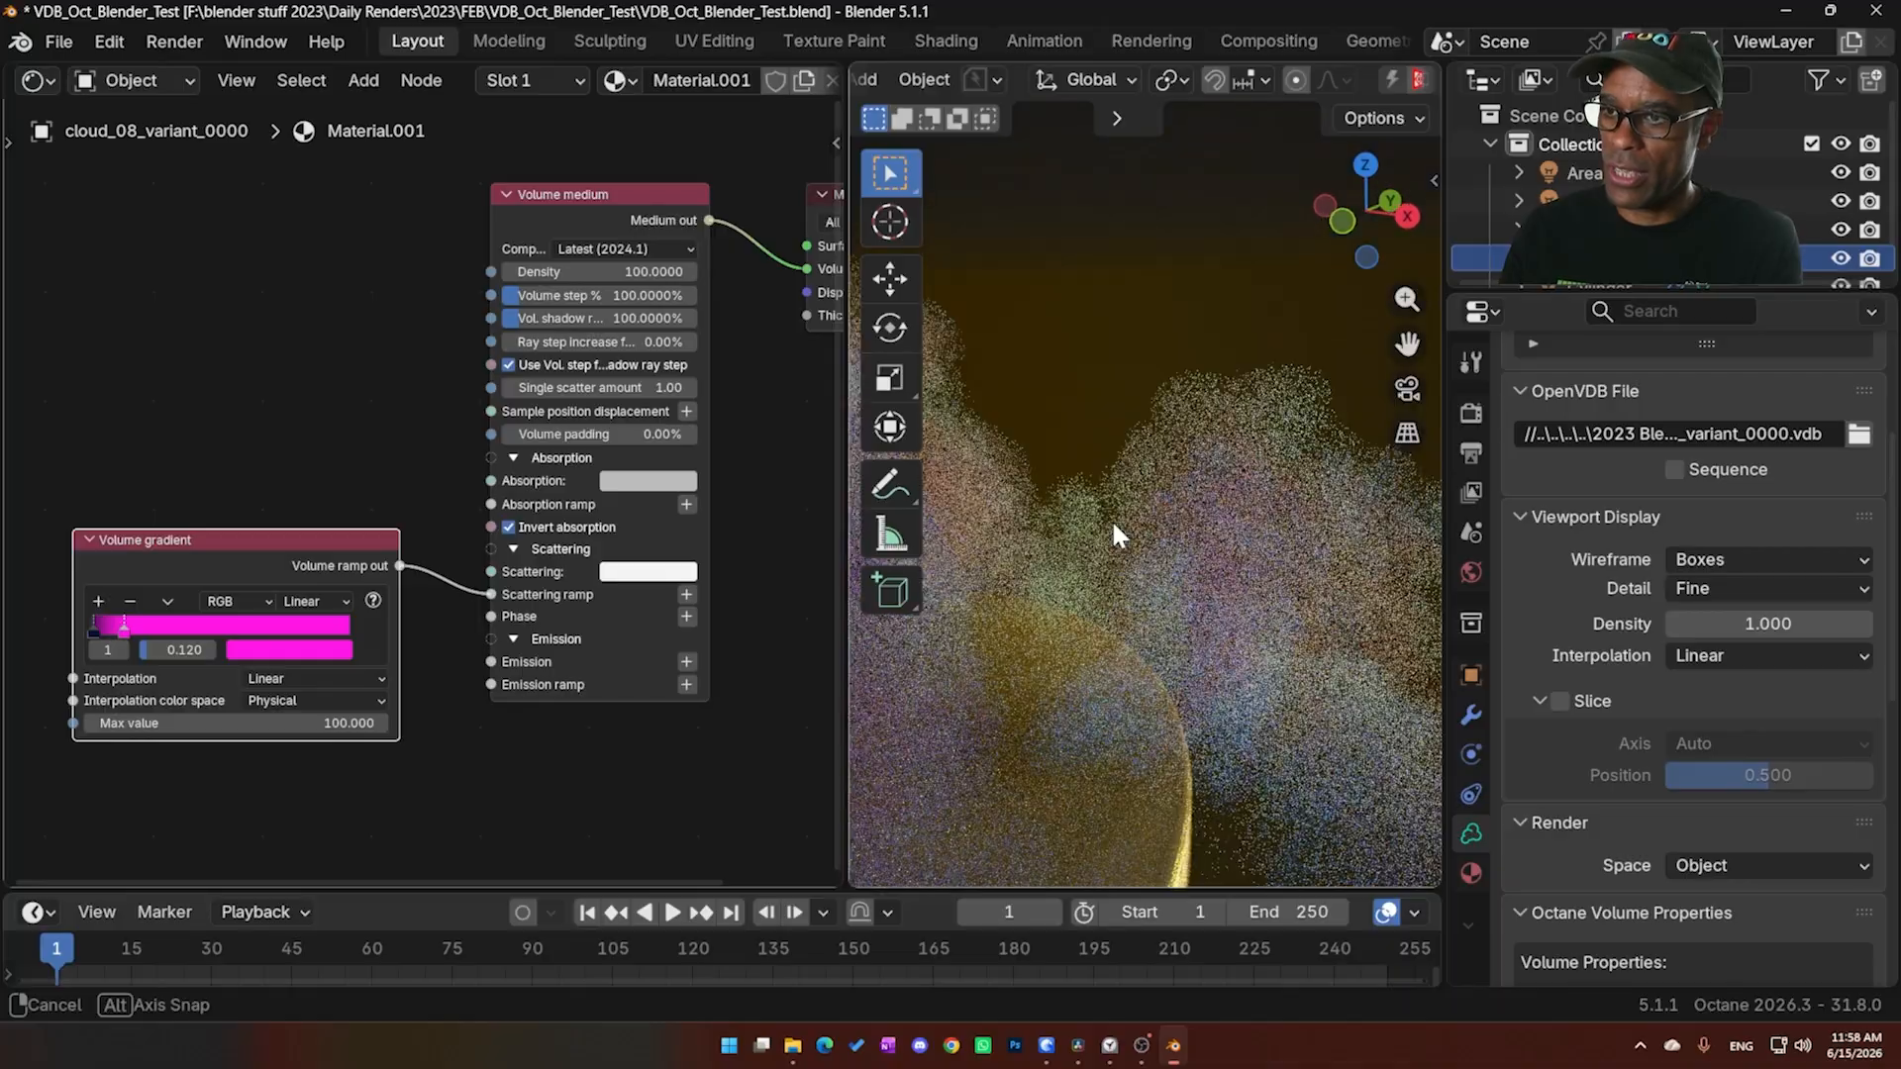
{"action": "middle_click_drag", "start_coordinate": [1111, 518], "coordinate": [1137, 523]}
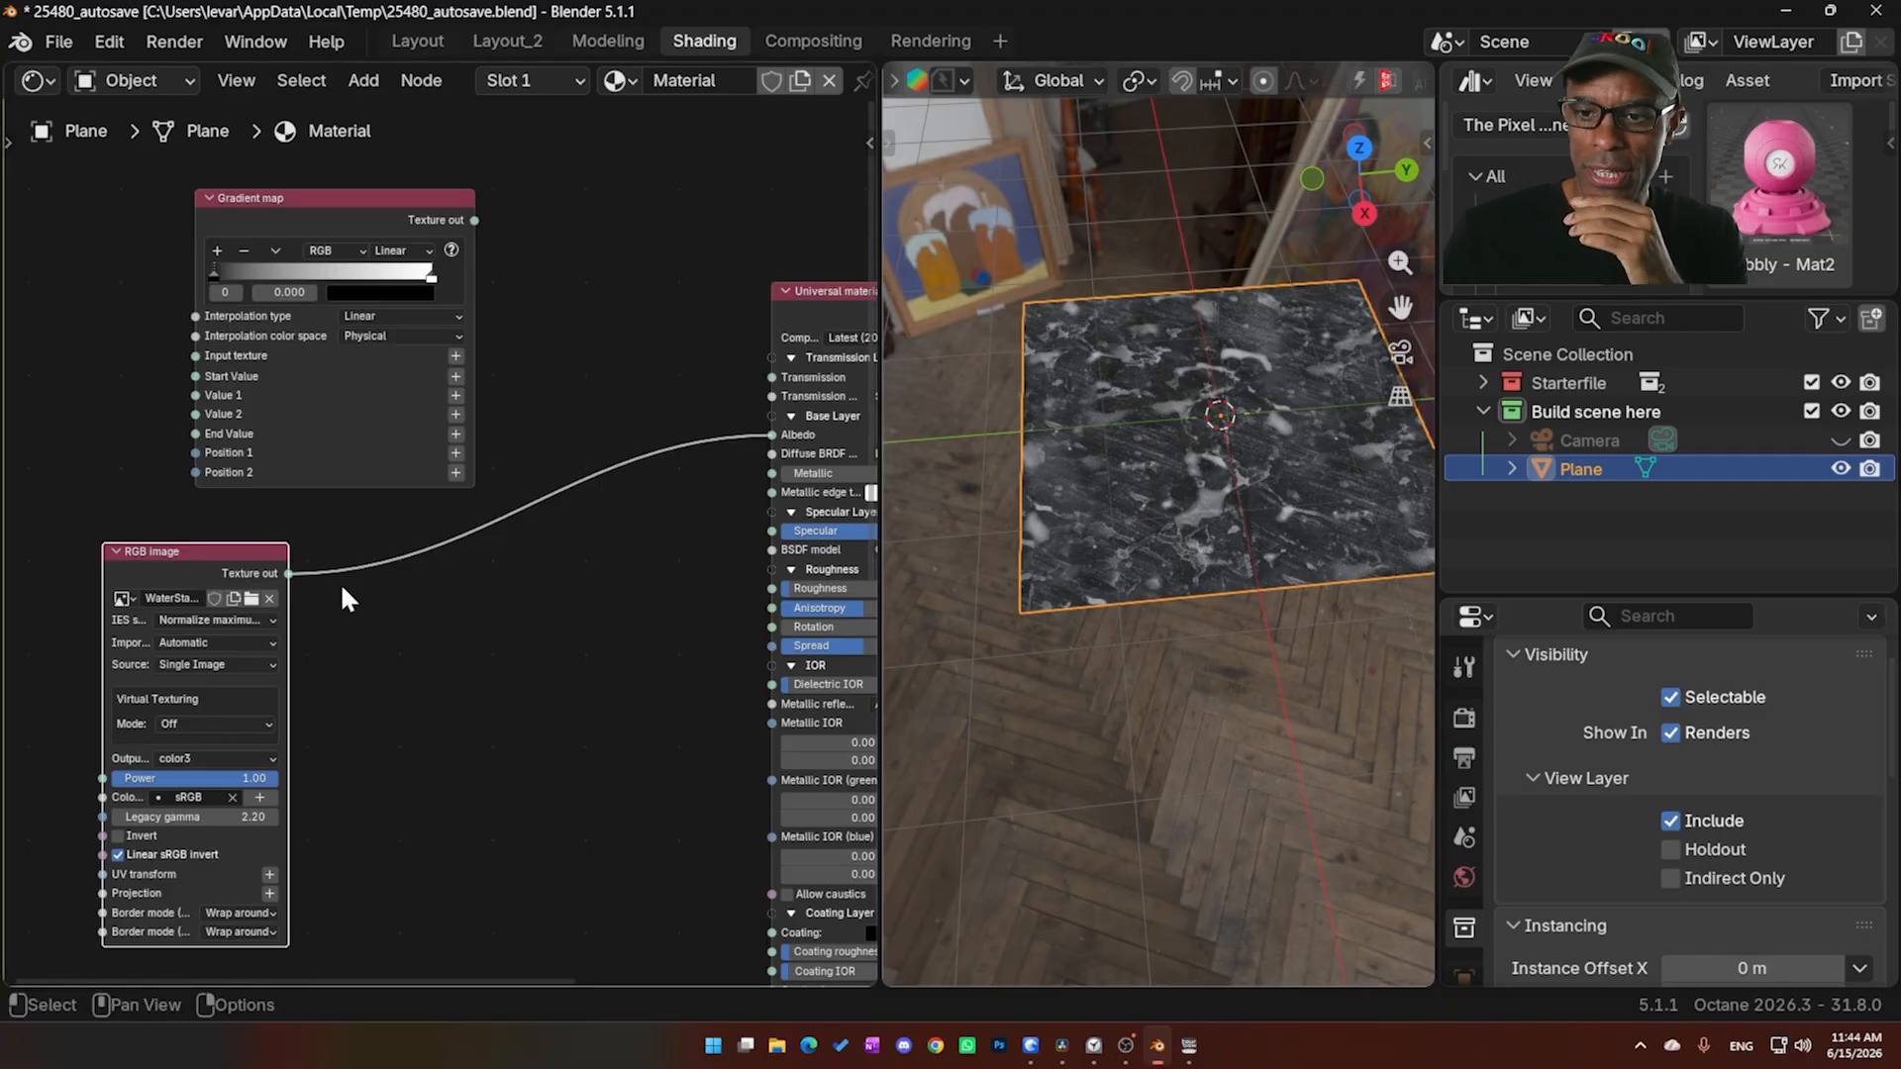
Insert the Gradient map between the RGB image and the Universal material's Albedo, and place the RGB image node beside it
{"action": "middle_click_drag", "start_coordinate": [341, 583], "coordinate": [345, 585]}
{"action": "left_click_drag", "start_coordinate": [247, 548], "coordinate": [248, 549]}
{"action": "left_click_drag", "start_coordinate": [307, 196], "coordinate": [505, 378]}
{"action": "left_click_drag", "start_coordinate": [205, 554], "coordinate": [223, 387]}
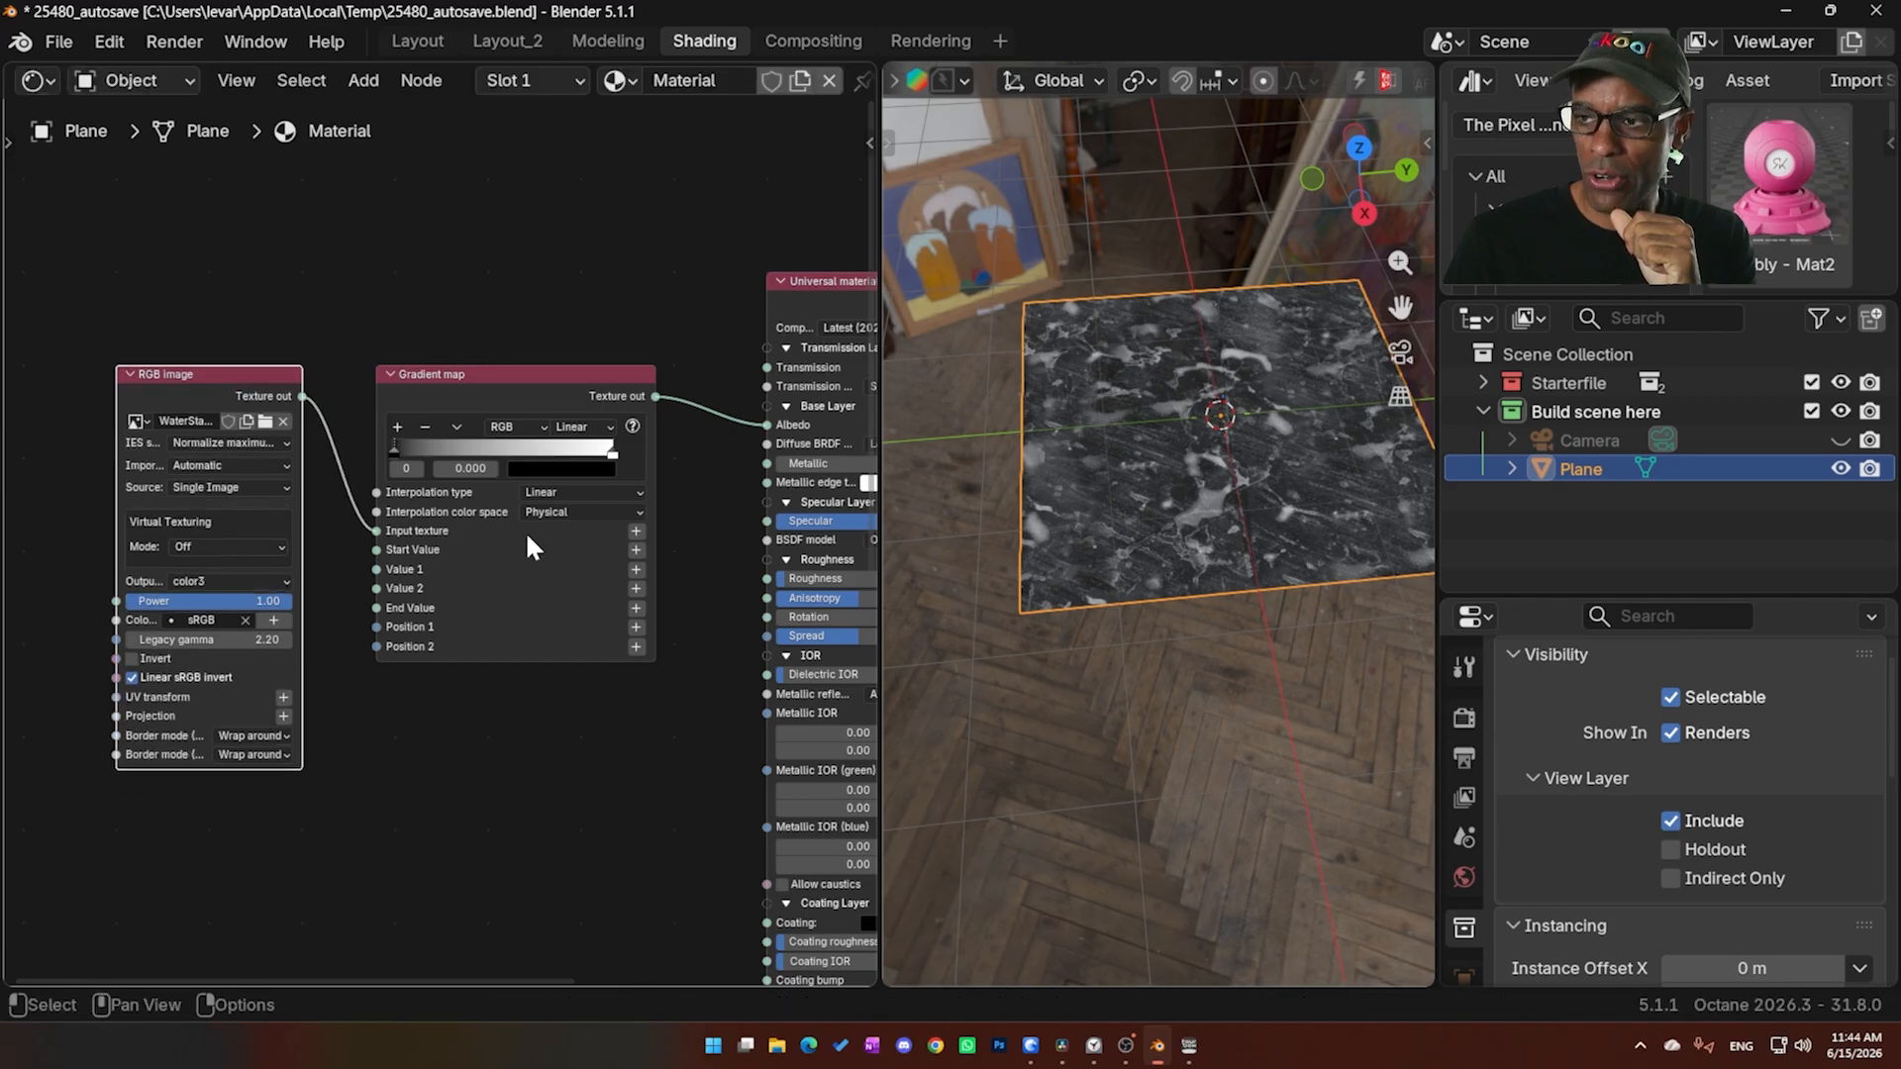
Set the position of the Gradient map's black stop to 0.49
{"action": "scroll", "coordinate": [529, 539], "scroll_direction": "up", "scroll_amount": 1}
{"action": "middle_click_drag", "start_coordinate": [1188, 467], "coordinate": [1181, 487]}
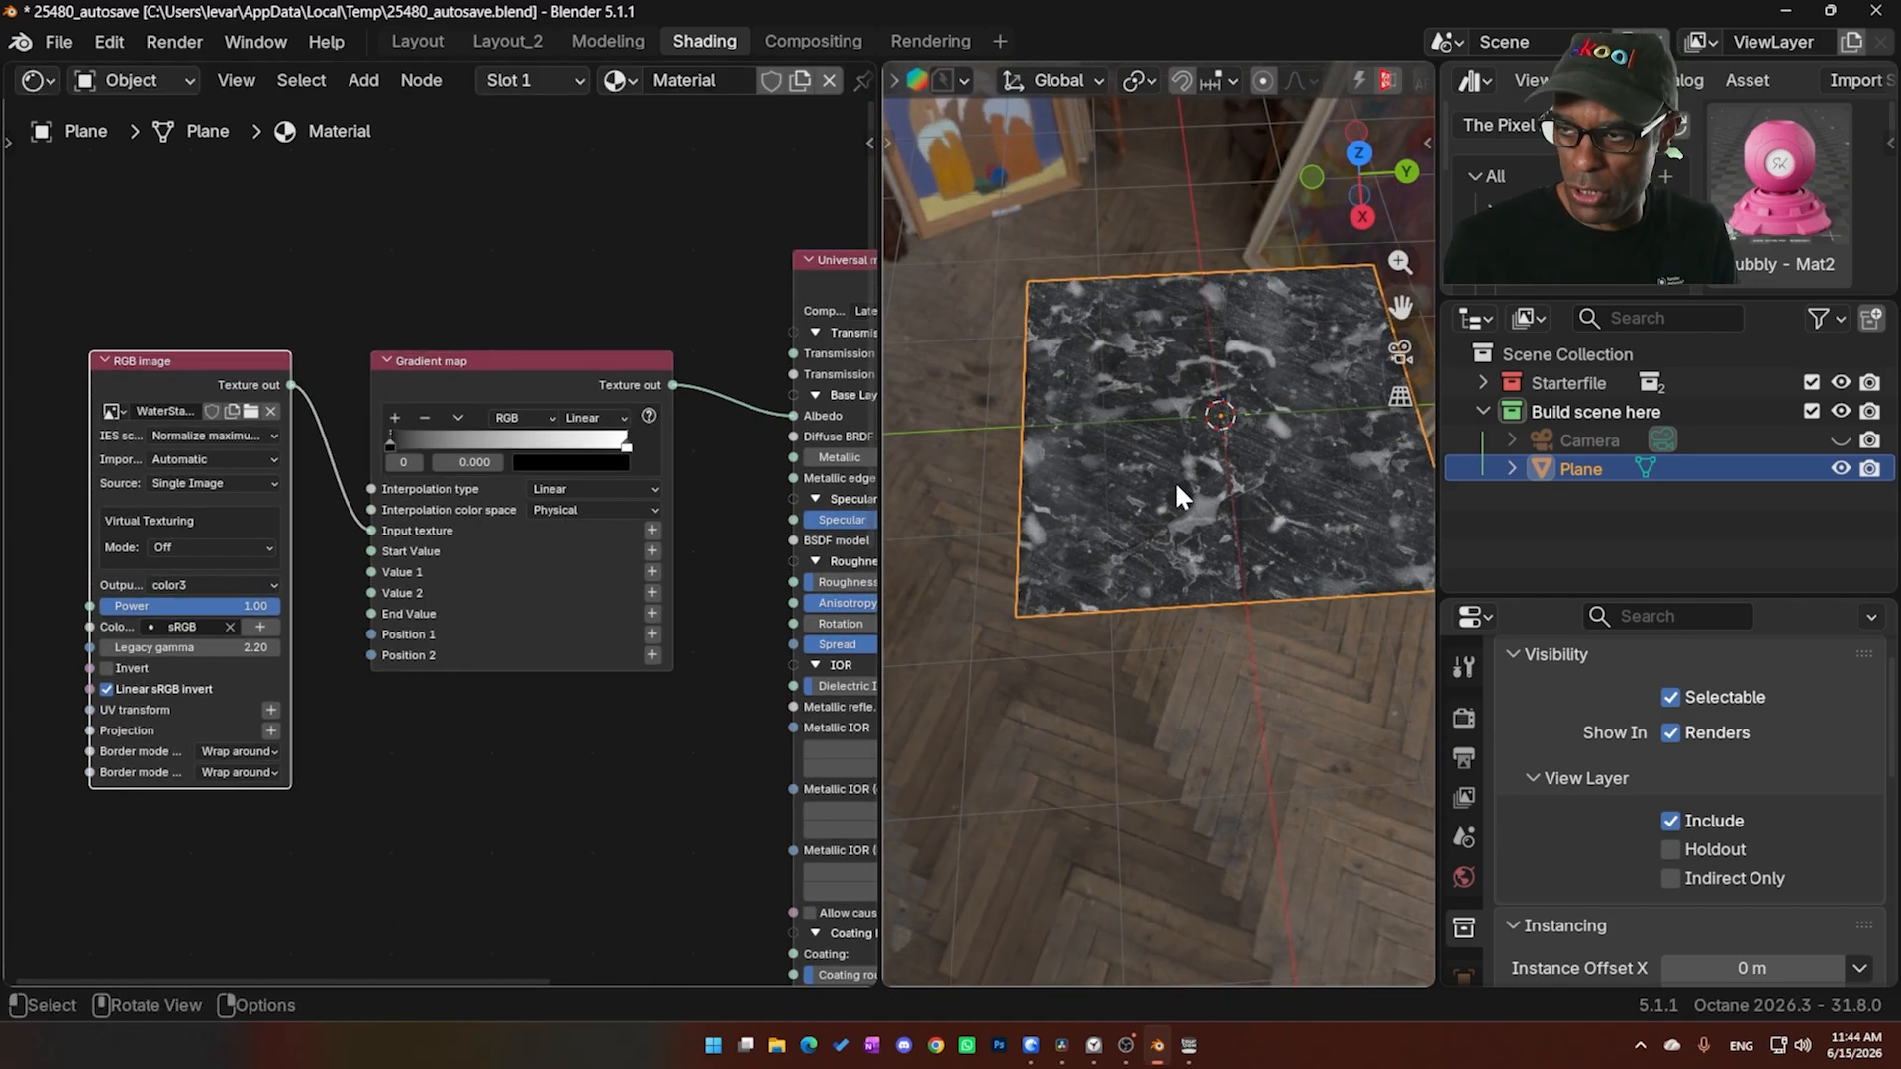
{"action": "scroll", "coordinate": [1174, 480], "scroll_direction": "up", "scroll_amount": 4}
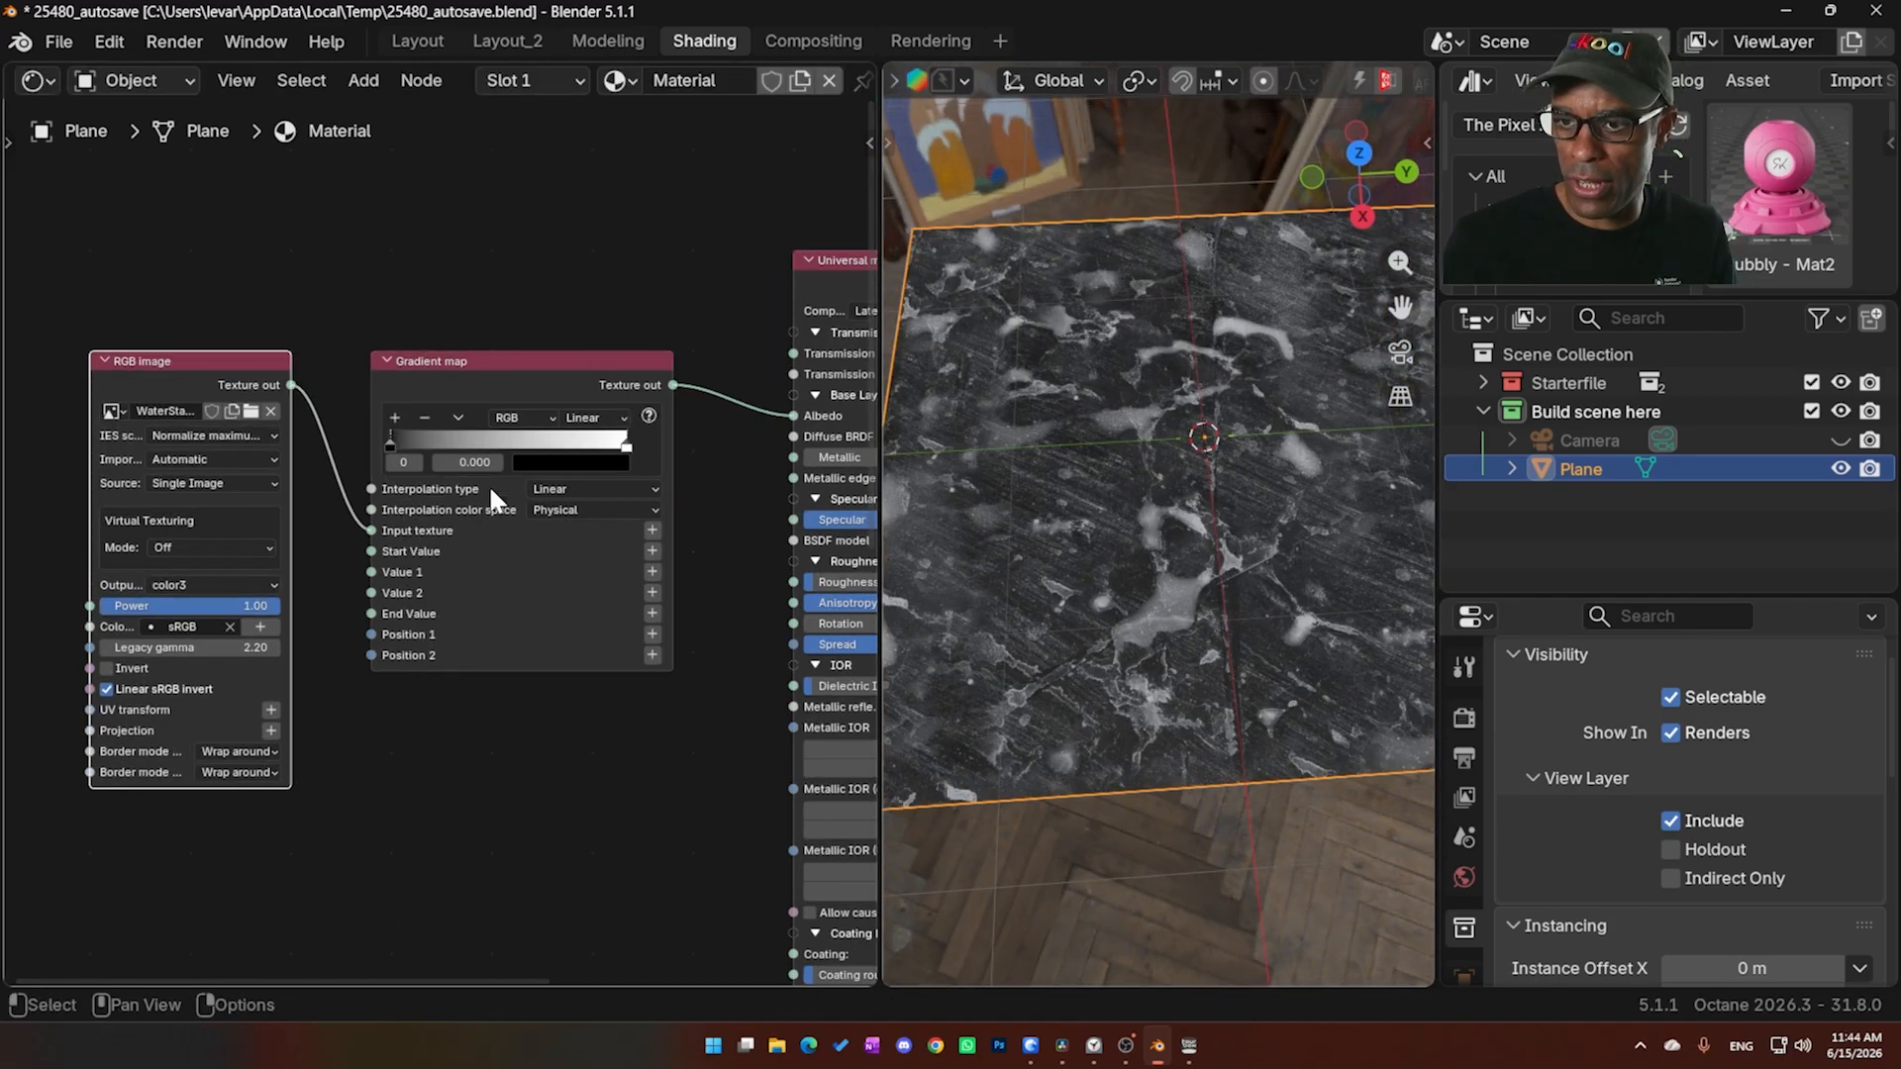
{"action": "left_click", "coordinate": [464, 463]}
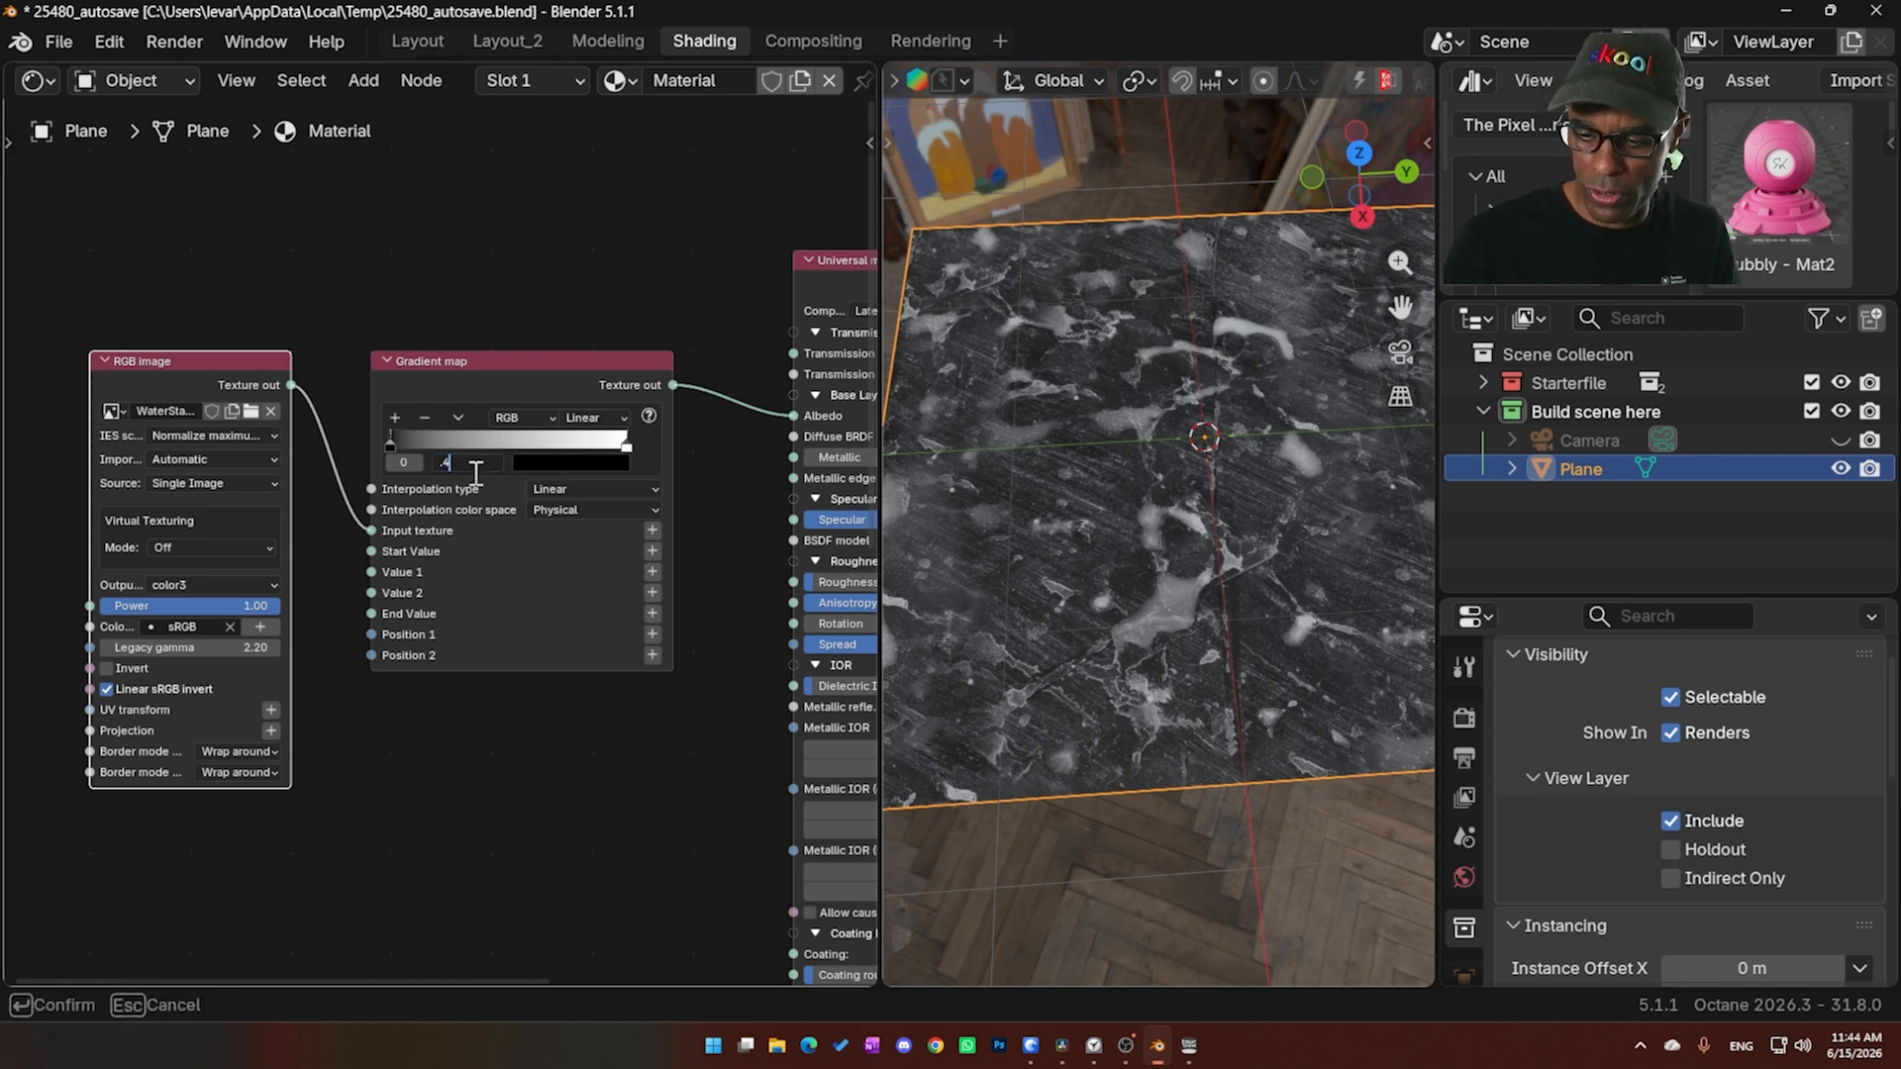
{"action": "type", "text": ".49"}
{"action": "key", "text": "Return"}
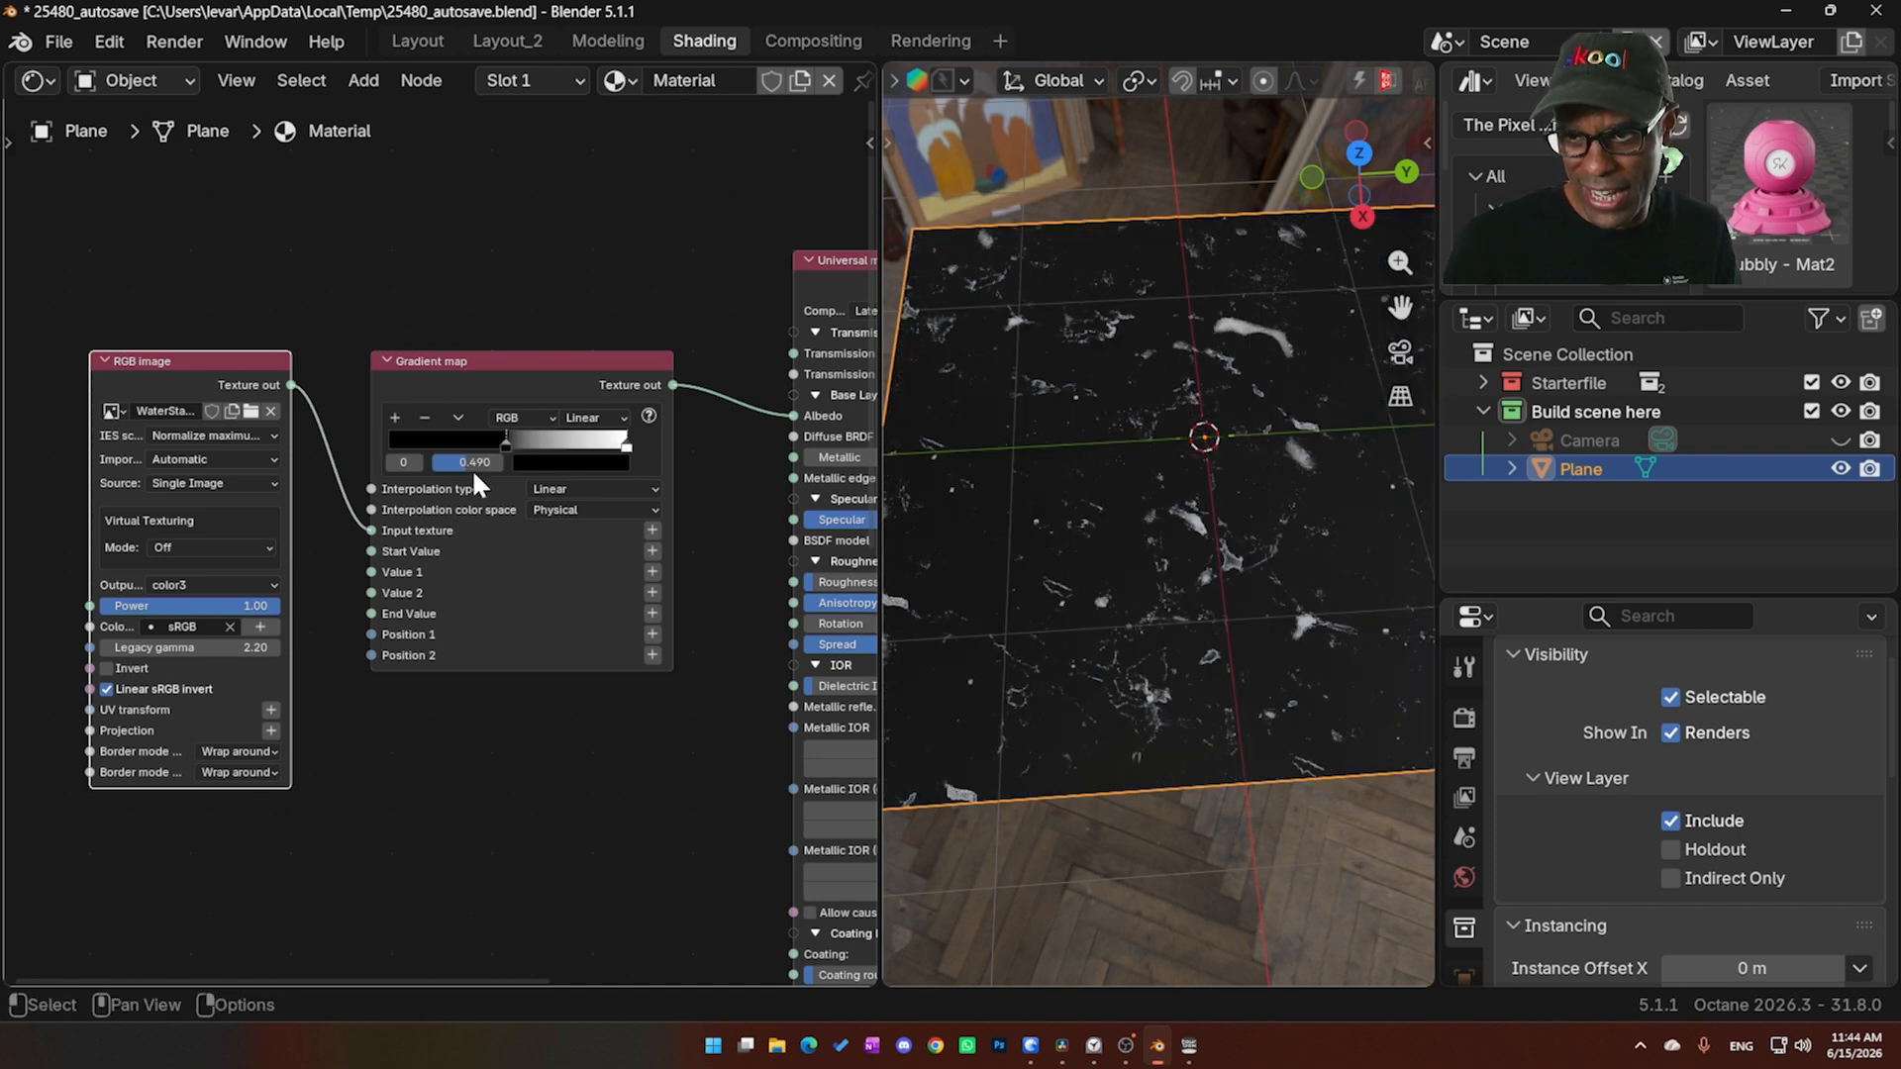
Slide the Gradient map's white stop up to the black one and set its position to 0.5
{"action": "left_click", "coordinate": [596, 464]}
{"action": "left_click_drag", "start_coordinate": [618, 442], "coordinate": [506, 453]}
{"action": "scroll", "coordinate": [562, 471], "scroll_direction": "up", "scroll_amount": 5}
{"action": "scroll", "coordinate": [555, 449], "scroll_direction": "up", "scroll_amount": 1}
{"action": "left_click_drag", "start_coordinate": [606, 305], "coordinate": [601, 305]}
{"action": "left_click", "coordinate": [596, 319]}
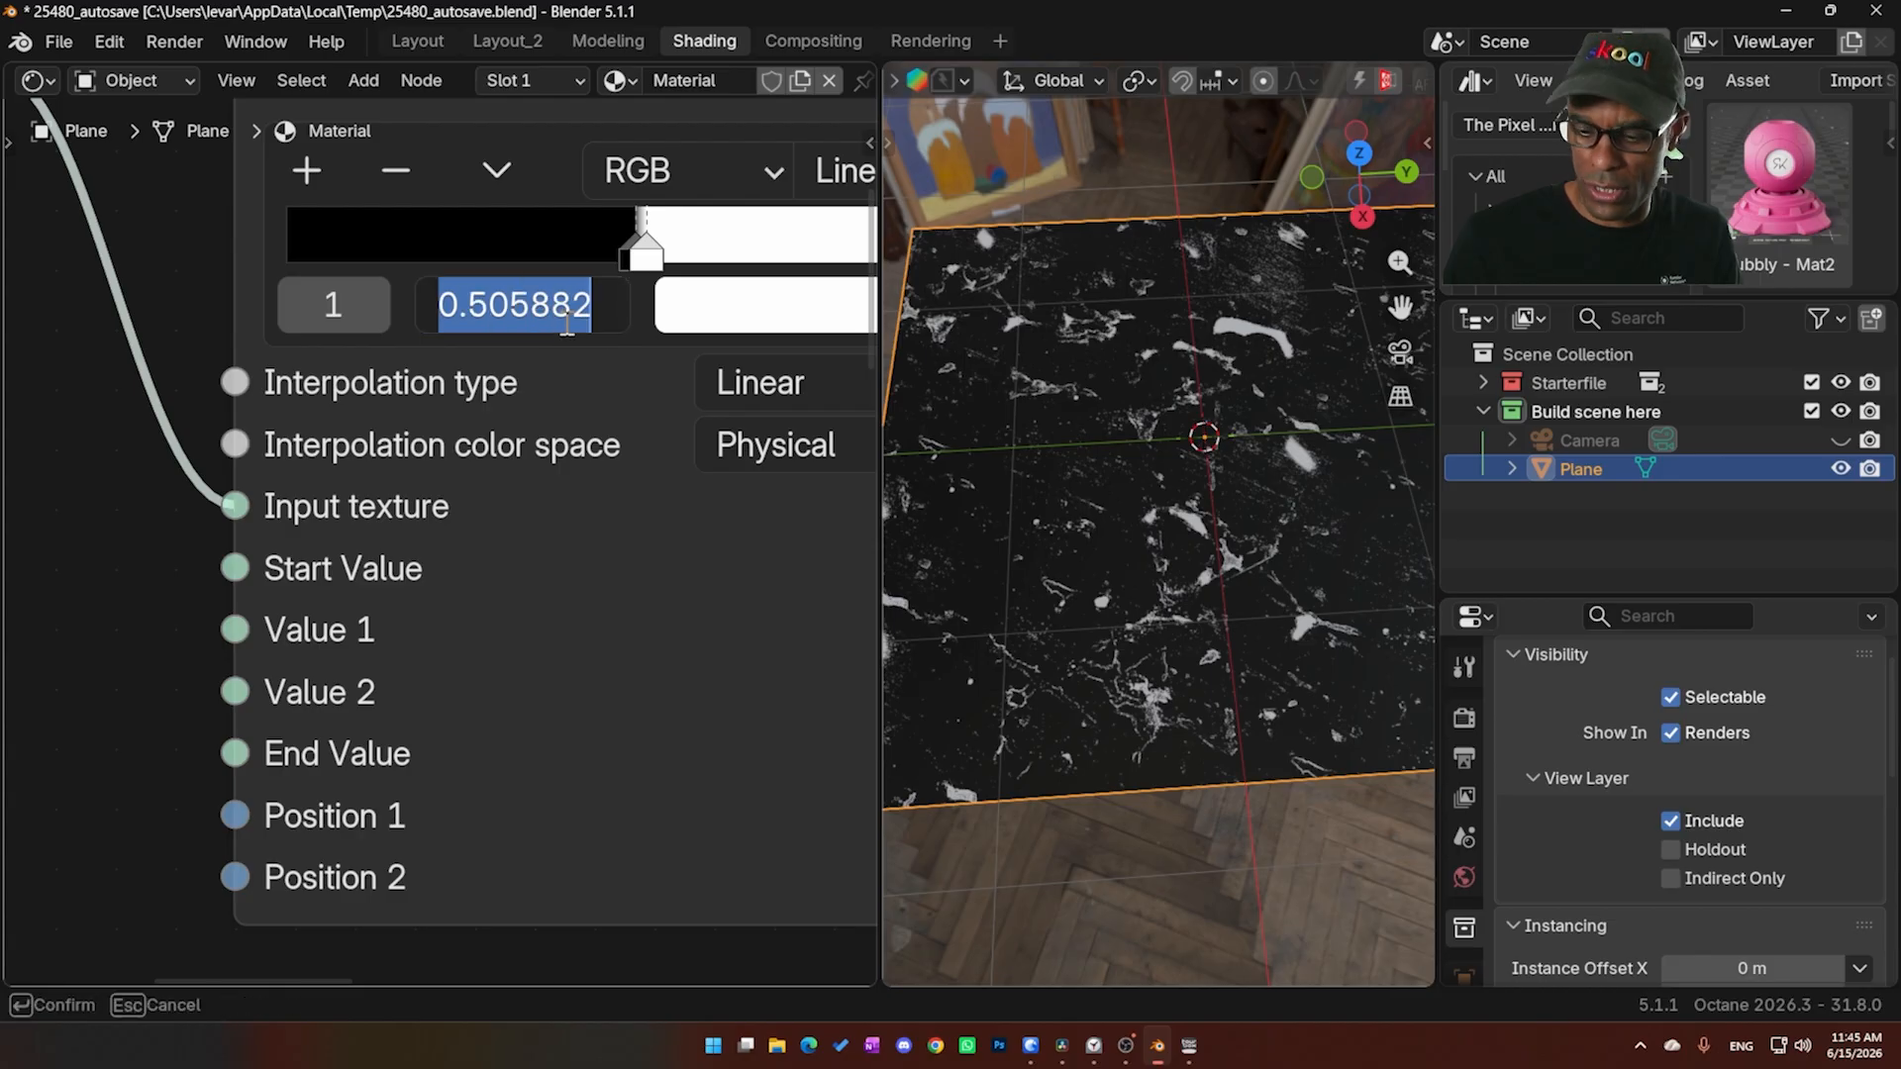
{"action": "type", "text": ".5"}
{"action": "key", "text": "Return"}
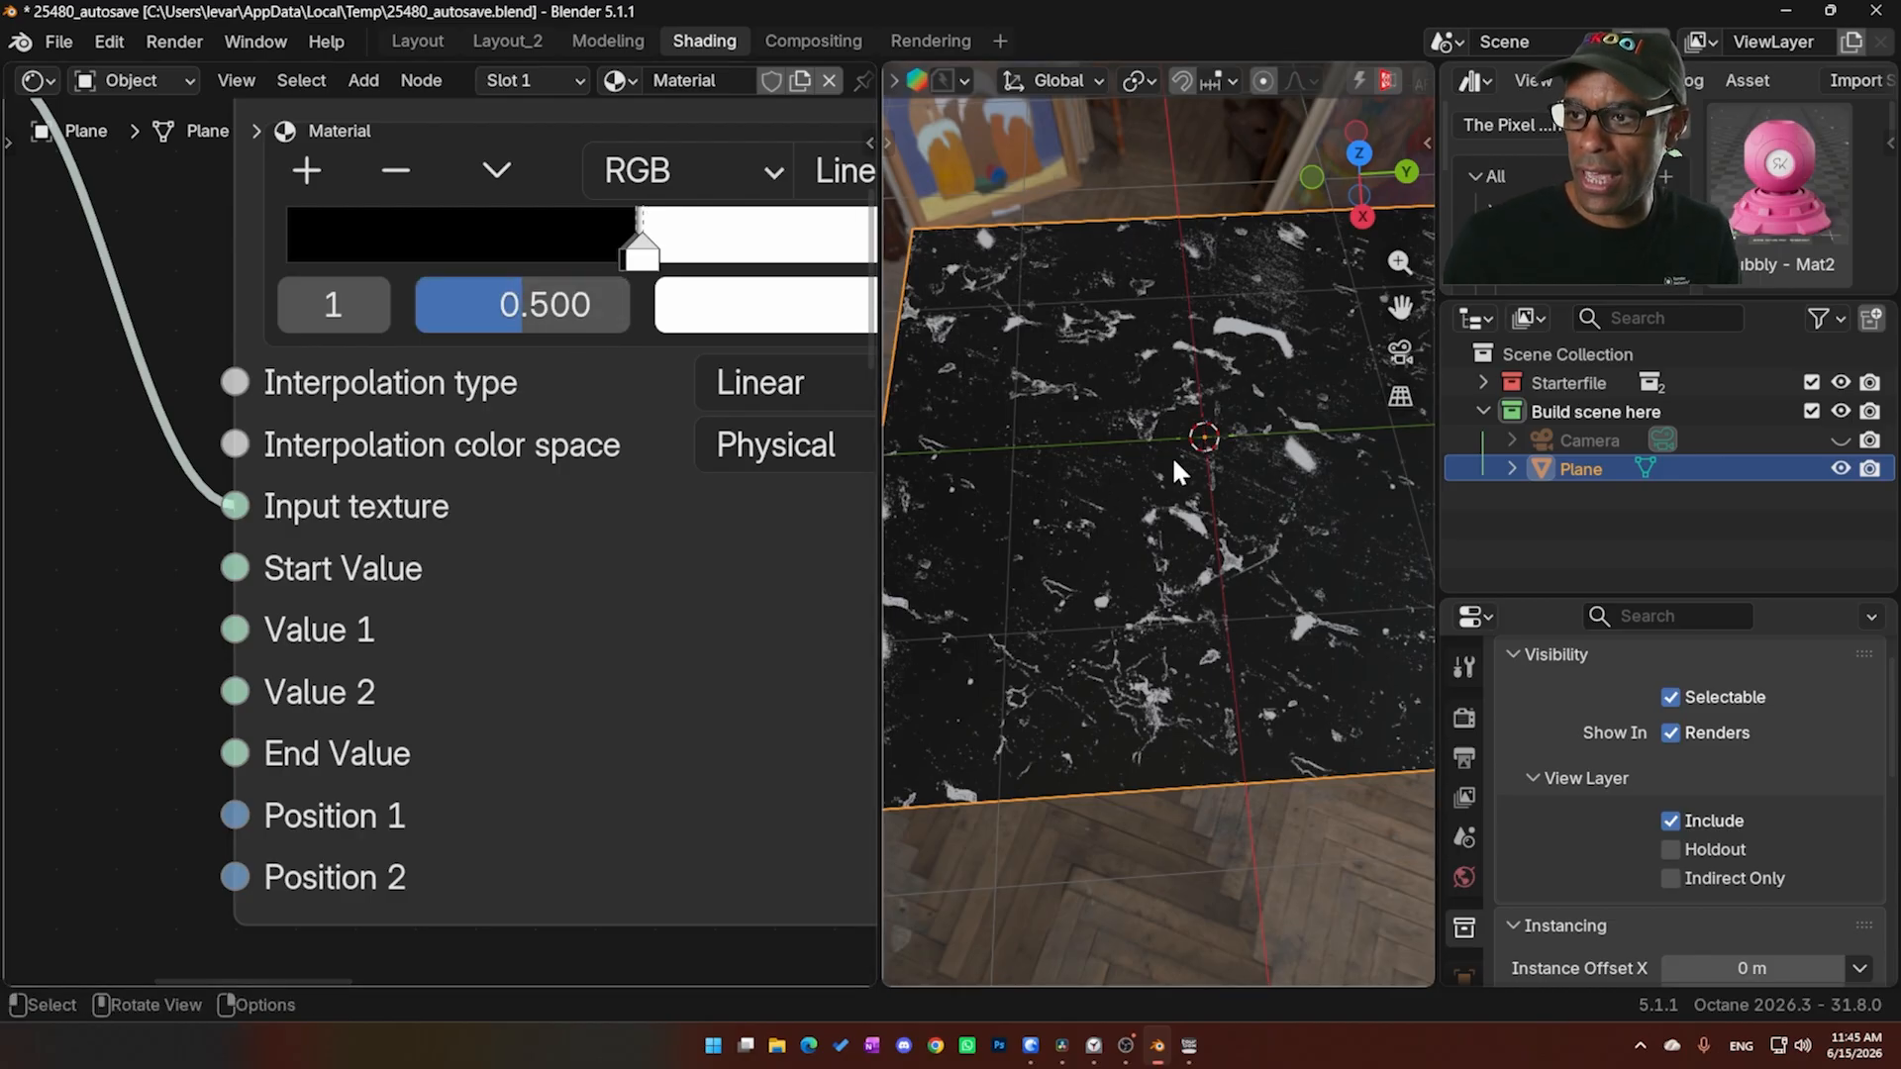
Set the Gradient map's color ramp interpolation to Constant and slide the white stop to about 0.503
{"action": "scroll", "coordinate": [1179, 503], "scroll_direction": "up", "scroll_amount": 4}
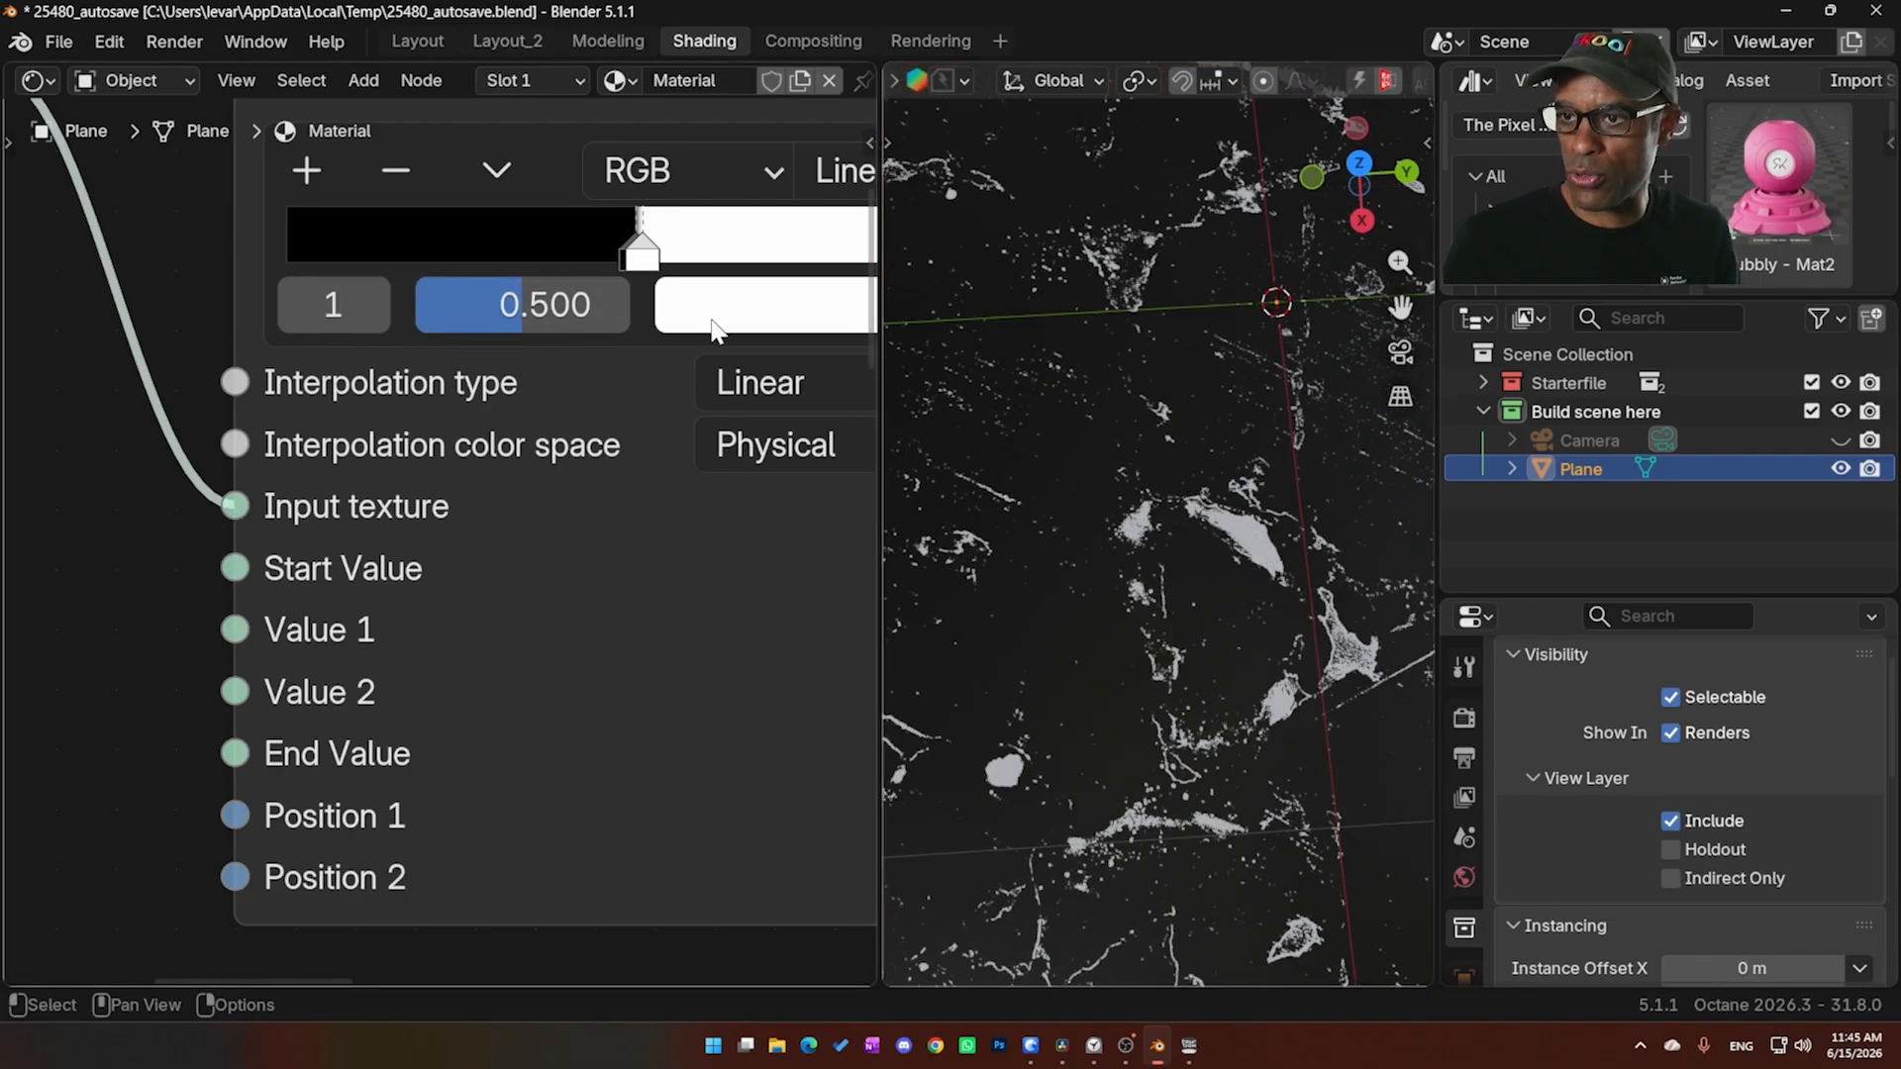
{"action": "scroll", "coordinate": [396, 562], "scroll_direction": "down", "scroll_amount": 2}
{"action": "left_click", "coordinate": [565, 313]}
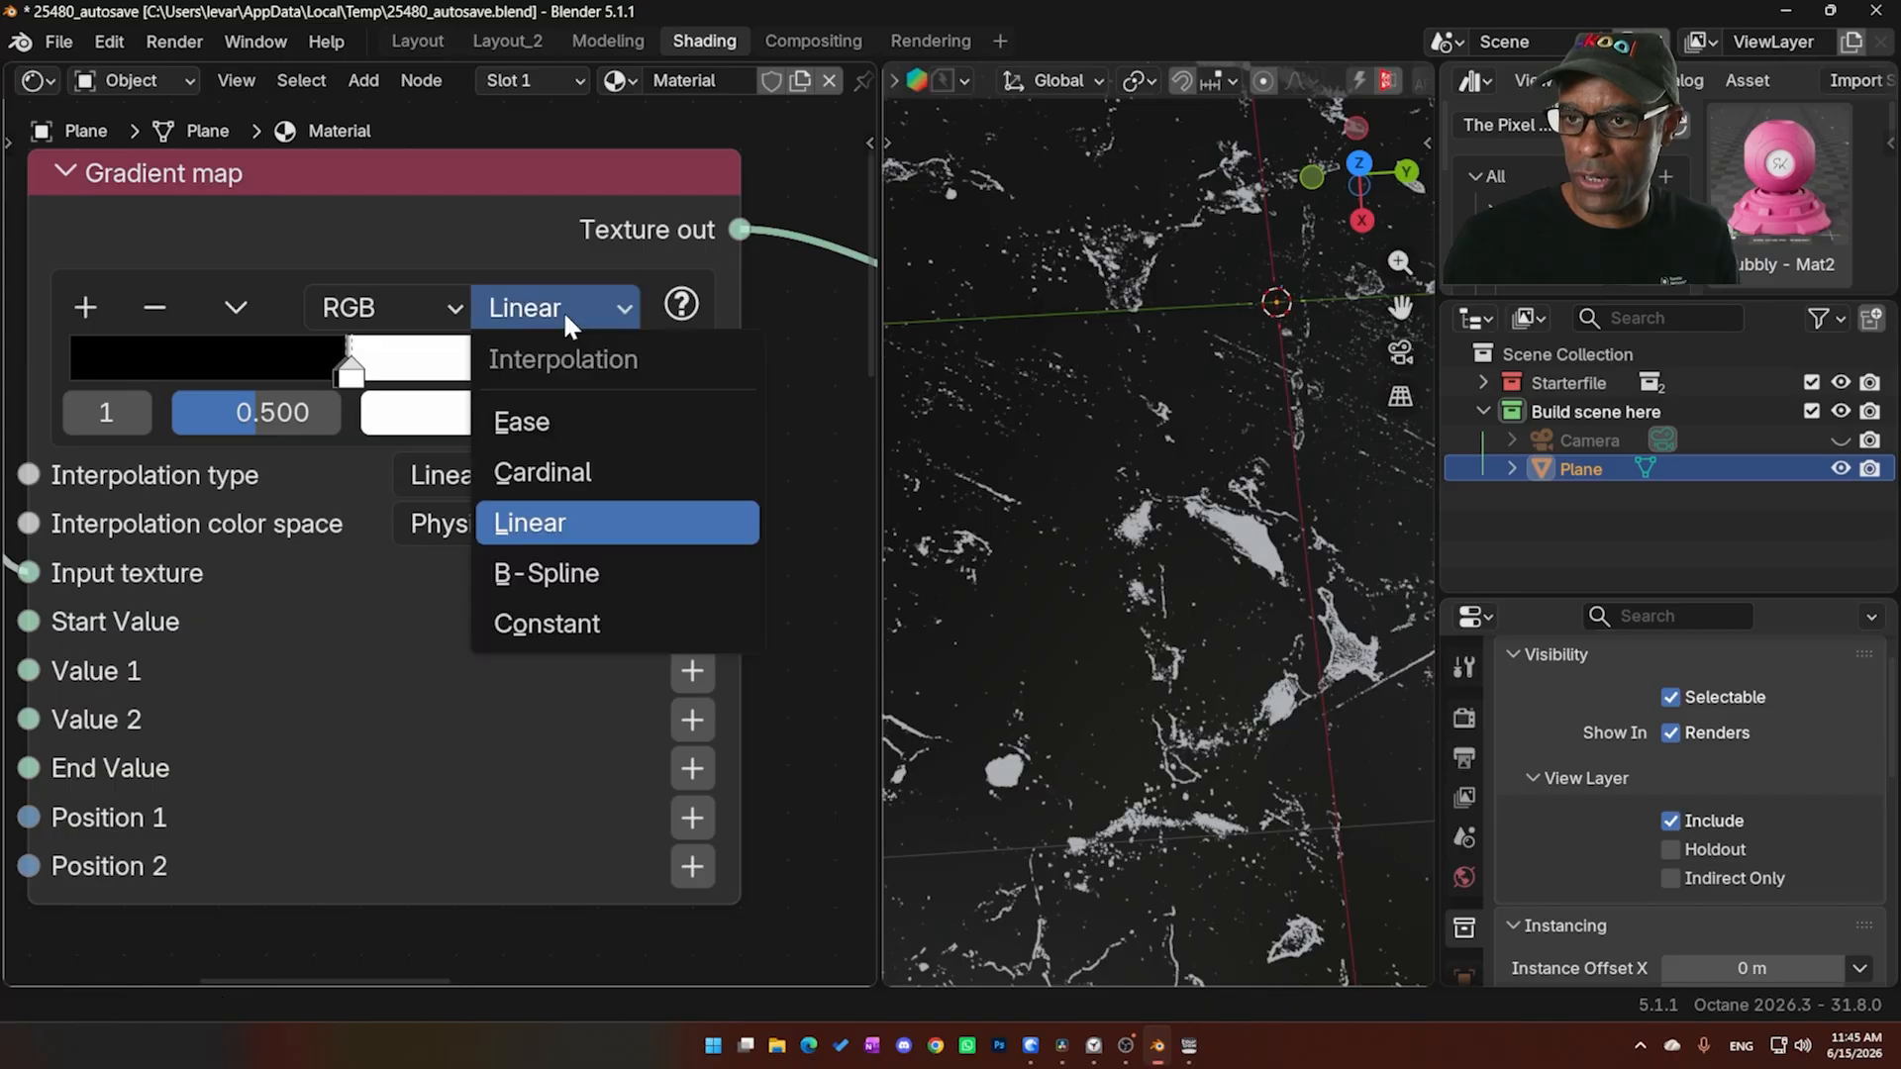
{"action": "left_click", "coordinate": [562, 622]}
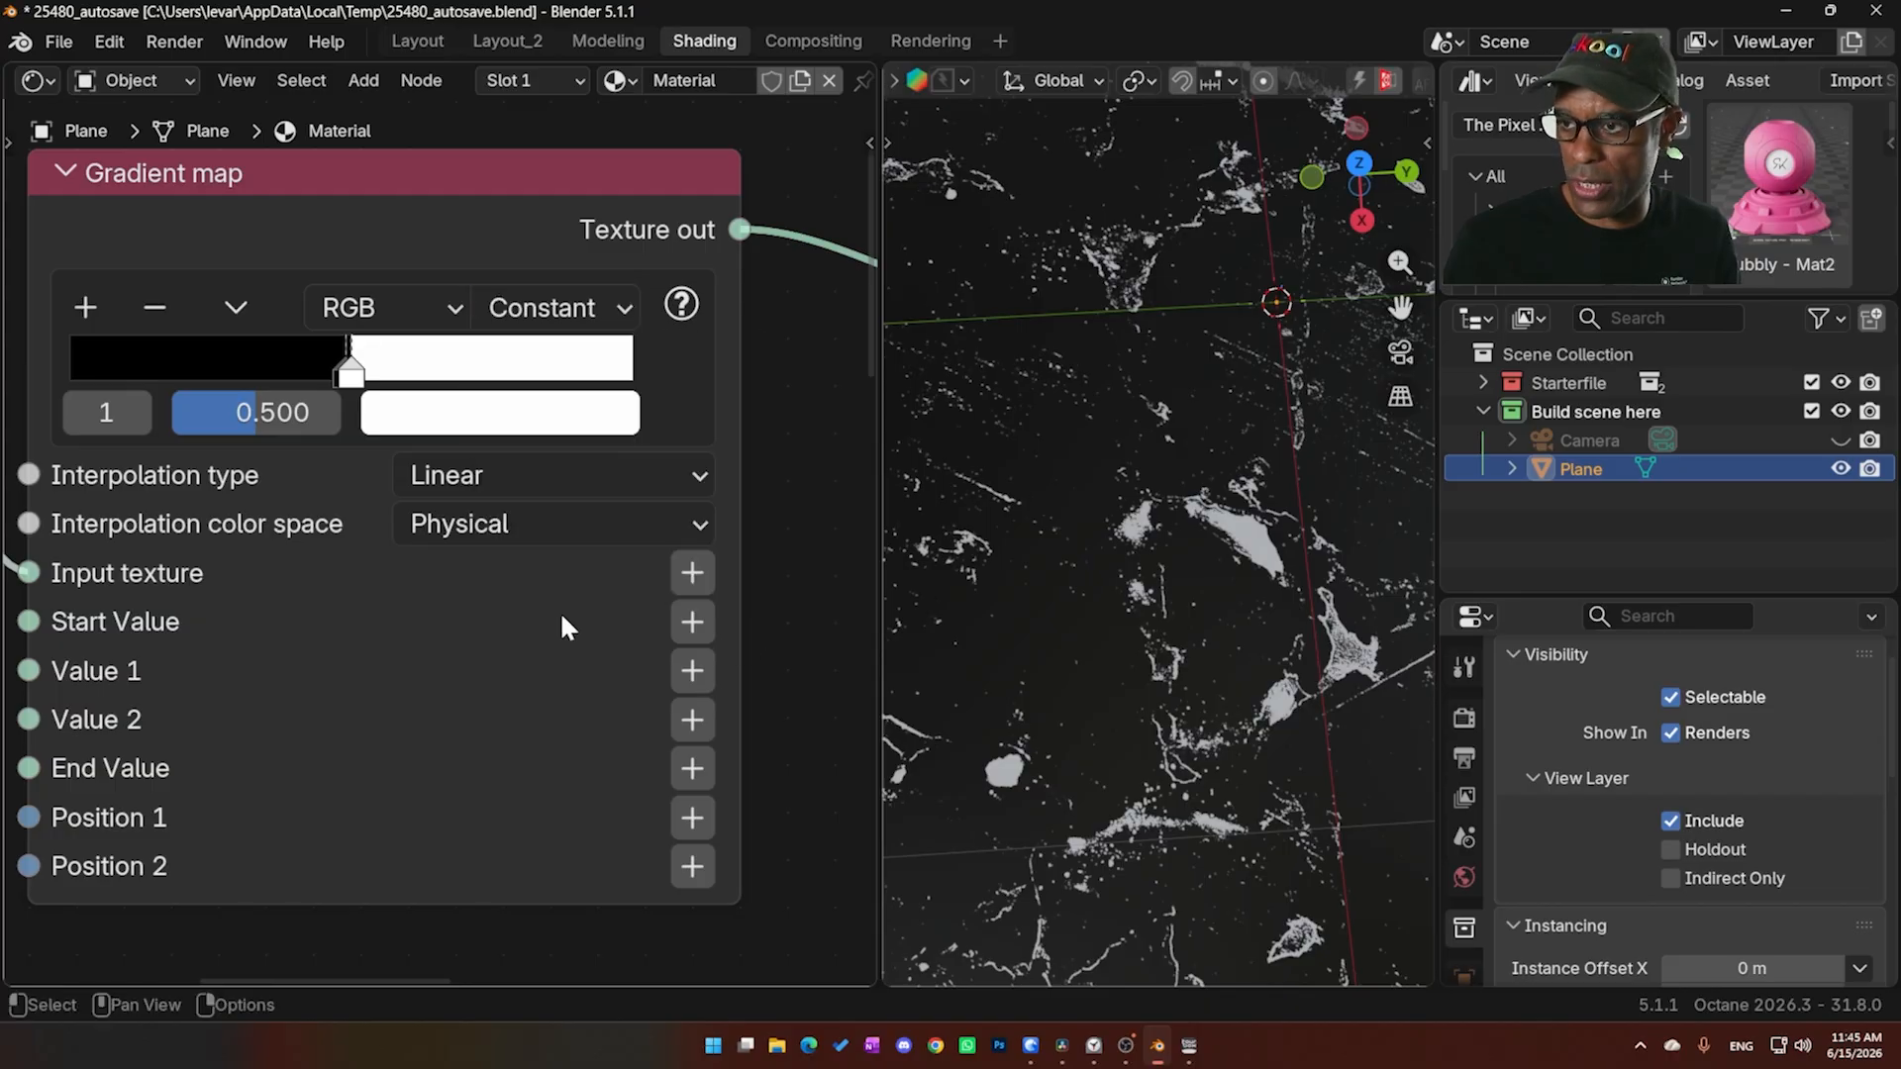
{"action": "left_click_drag", "start_coordinate": [425, 363], "coordinate": [354, 353]}
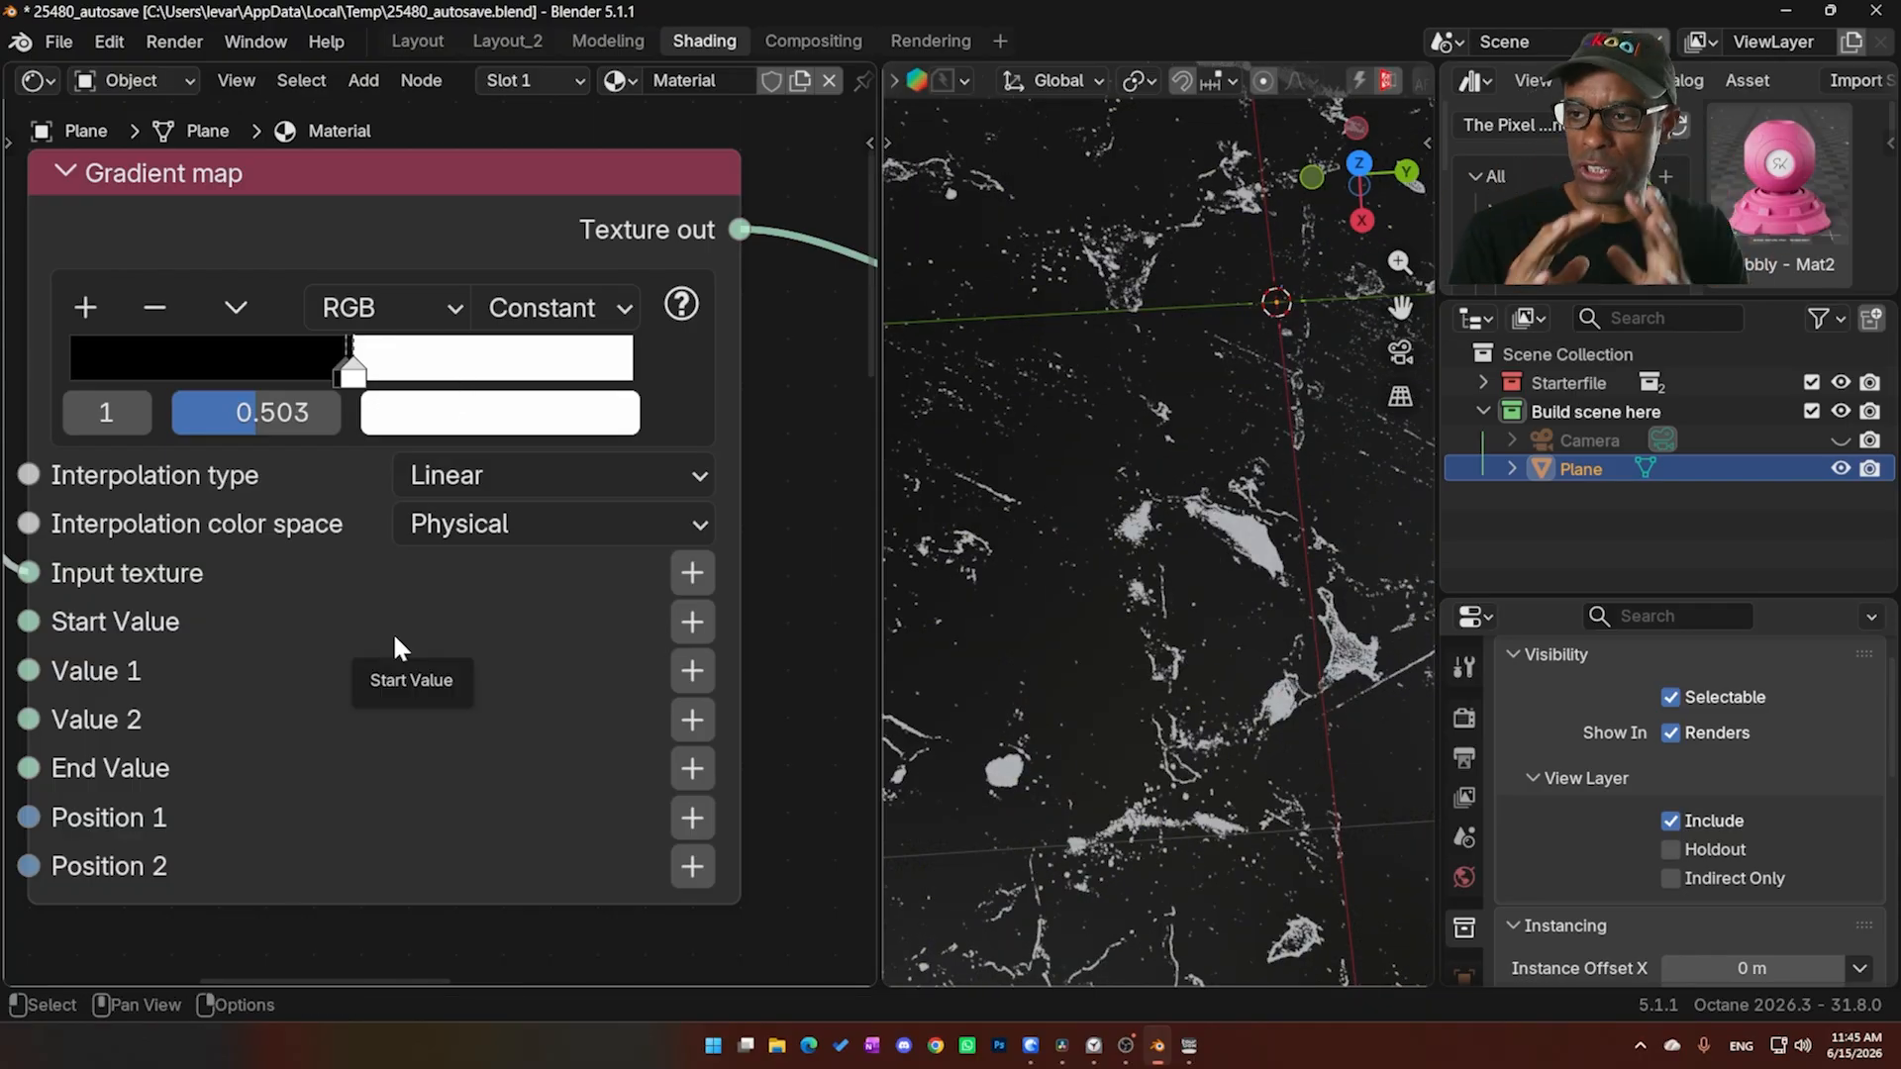
{"action": "scroll", "coordinate": [353, 632], "scroll_direction": "down", "scroll_amount": 4}
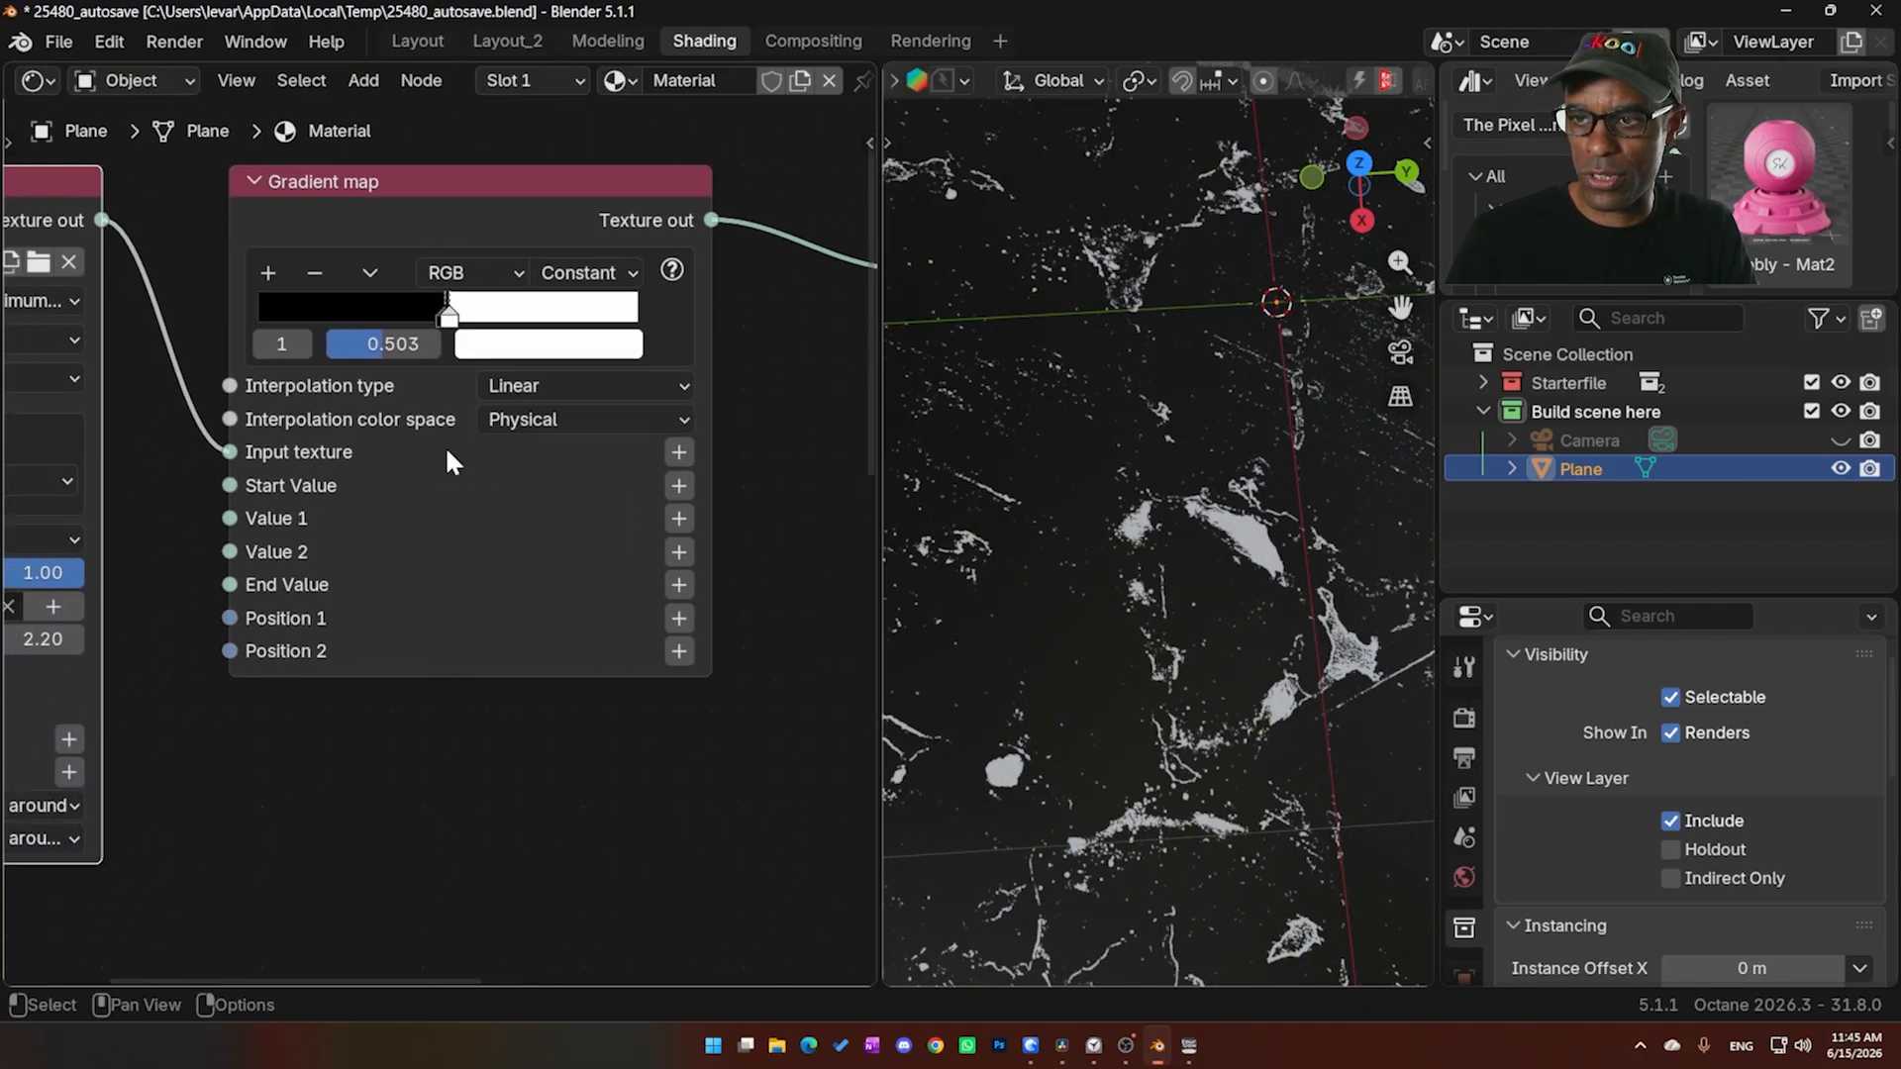
{"action": "left_click", "coordinate": [428, 490]}
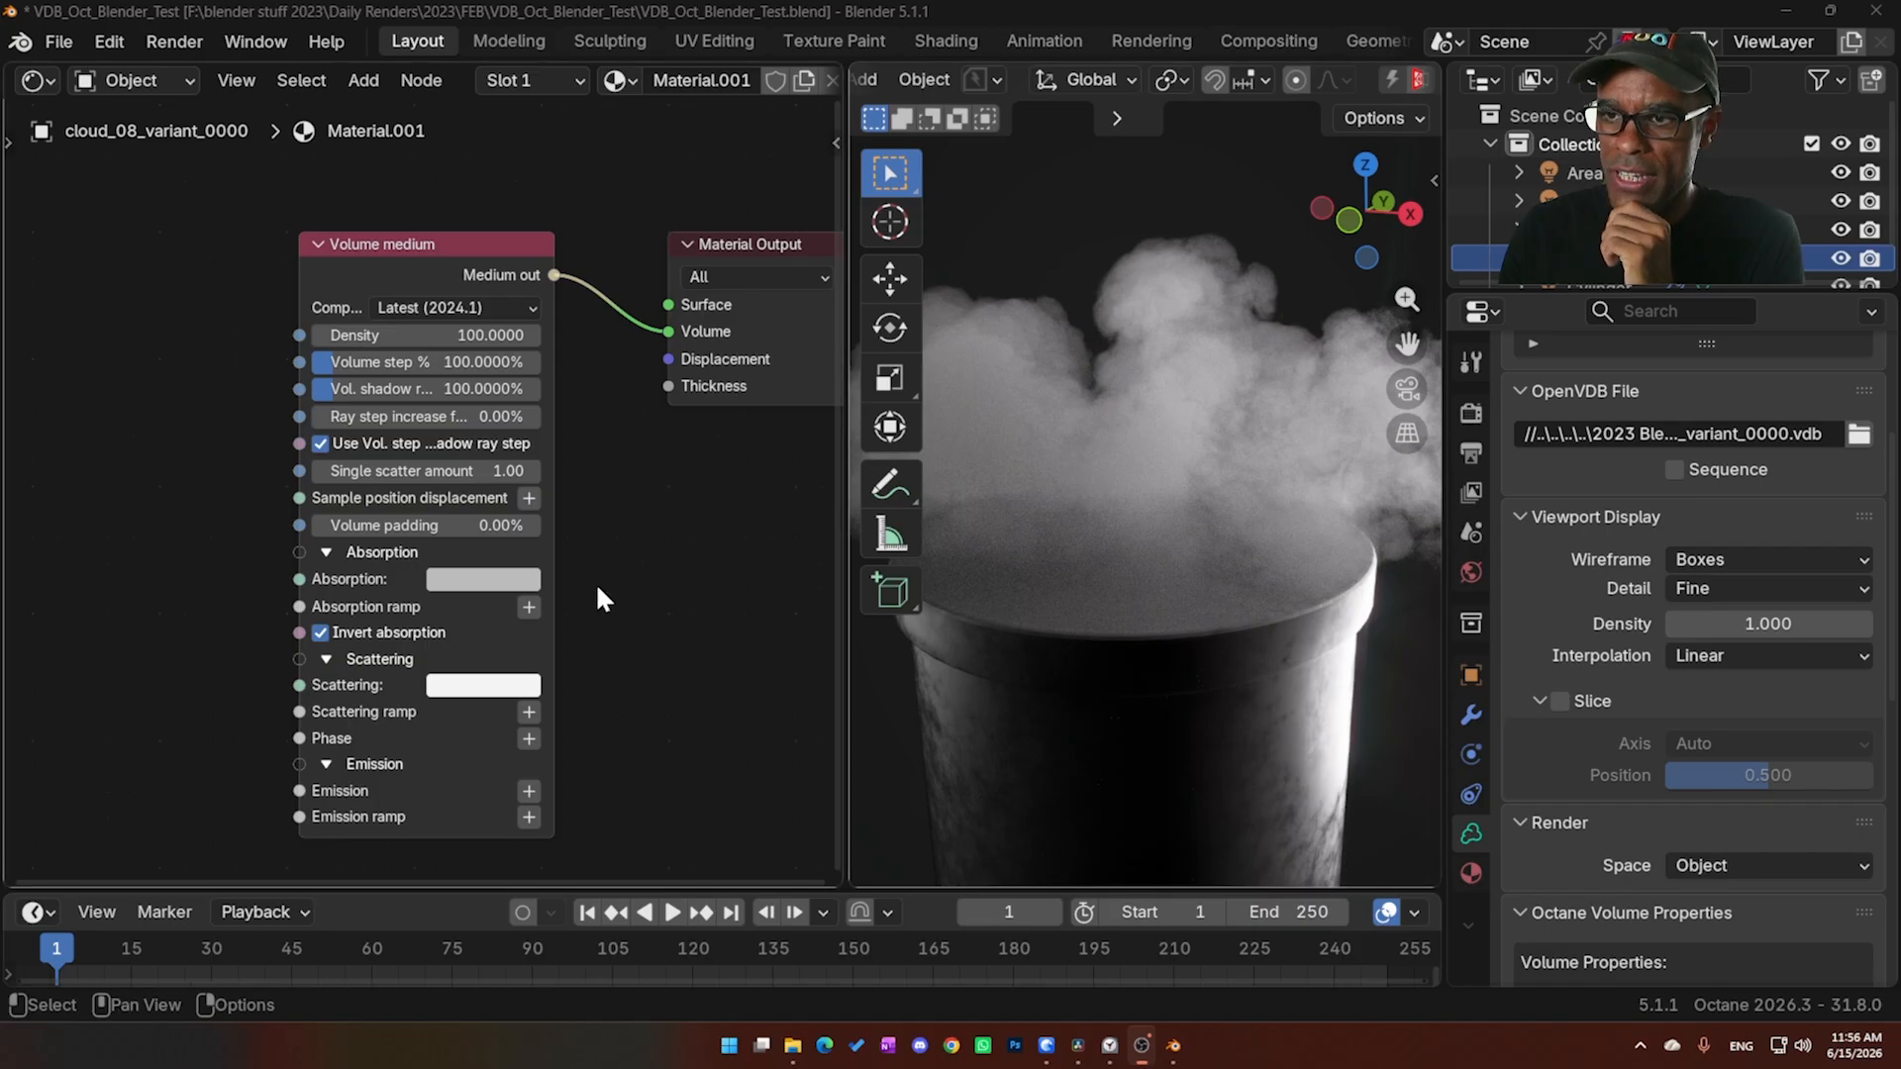
Try tinting the cloud through the Volume medium's Scattering color
{"action": "middle_click_drag", "start_coordinate": [596, 582], "coordinate": [639, 539]}
{"action": "scroll", "coordinate": [624, 565], "scroll_direction": "down", "scroll_amount": 2}
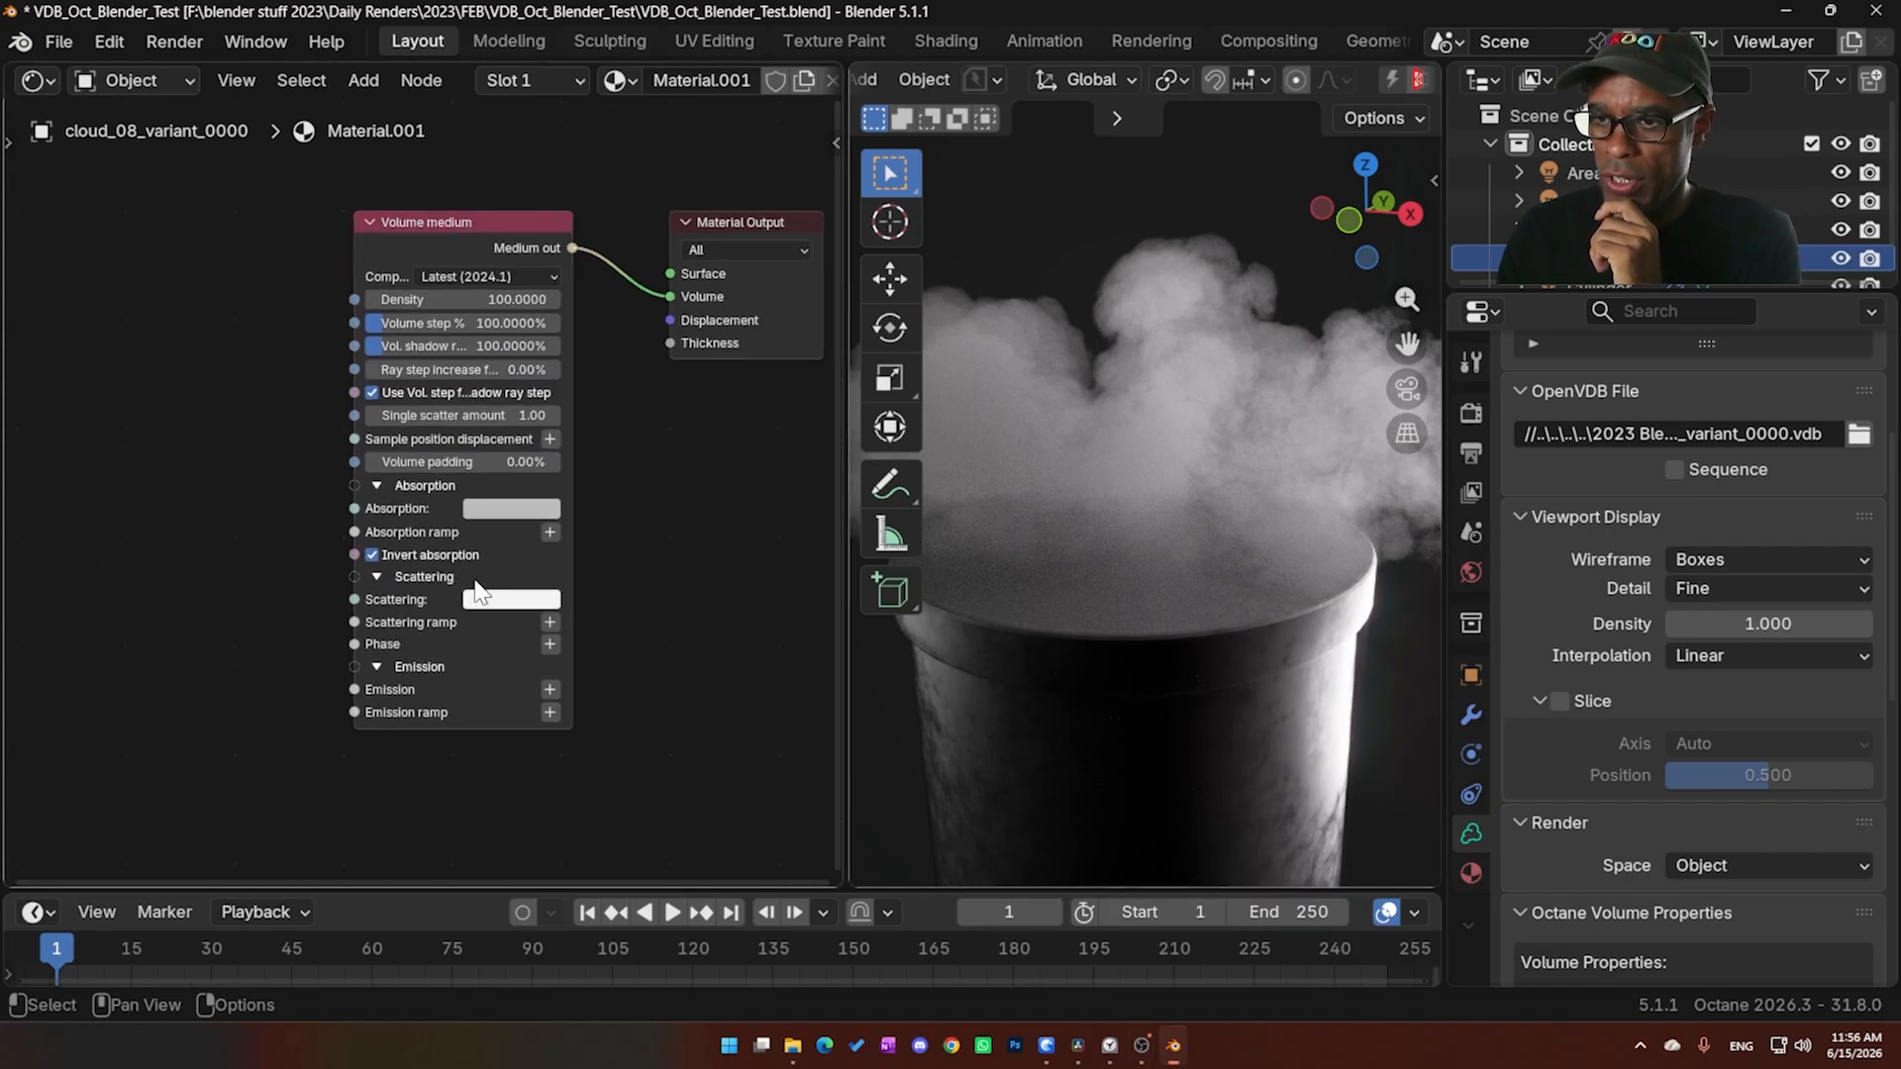
{"action": "left_click", "coordinate": [521, 602]}
{"action": "left_click", "coordinate": [525, 599]}
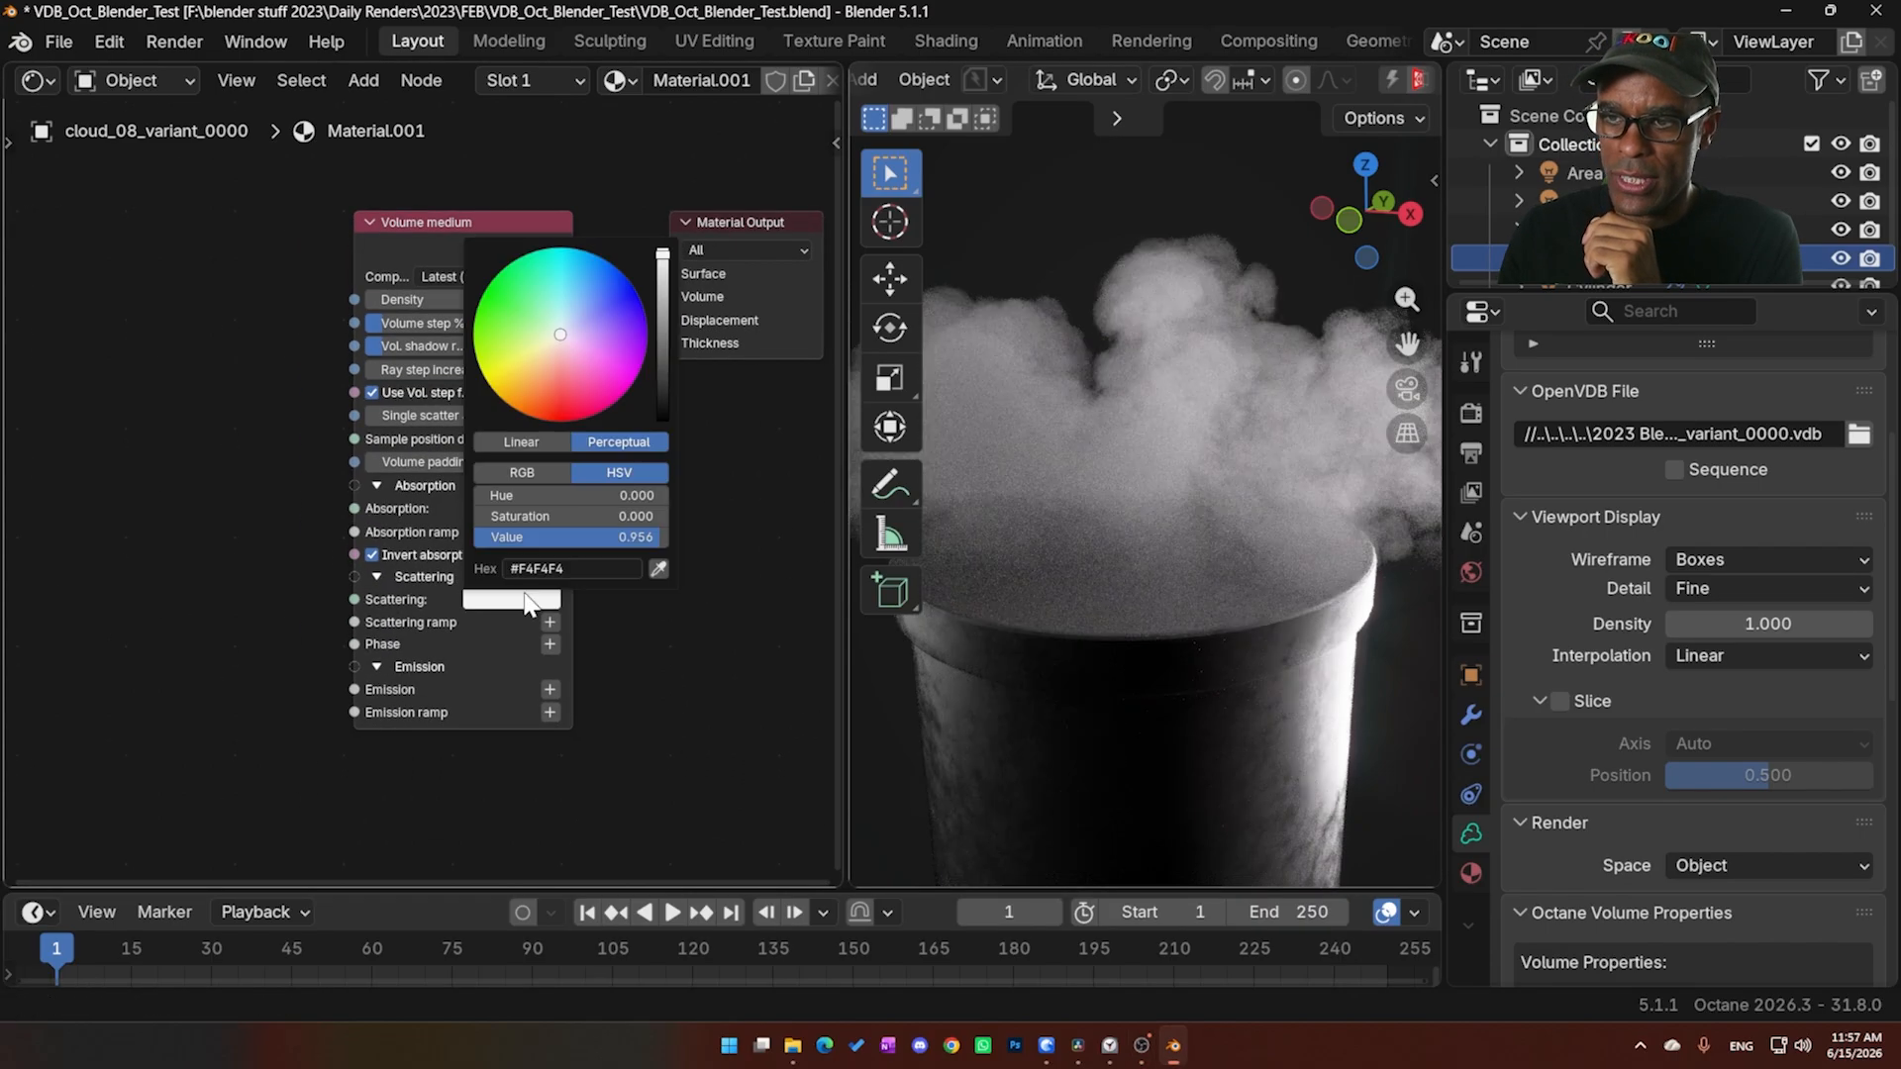
{"action": "left_click_drag", "start_coordinate": [614, 315], "coordinate": [560, 335]}
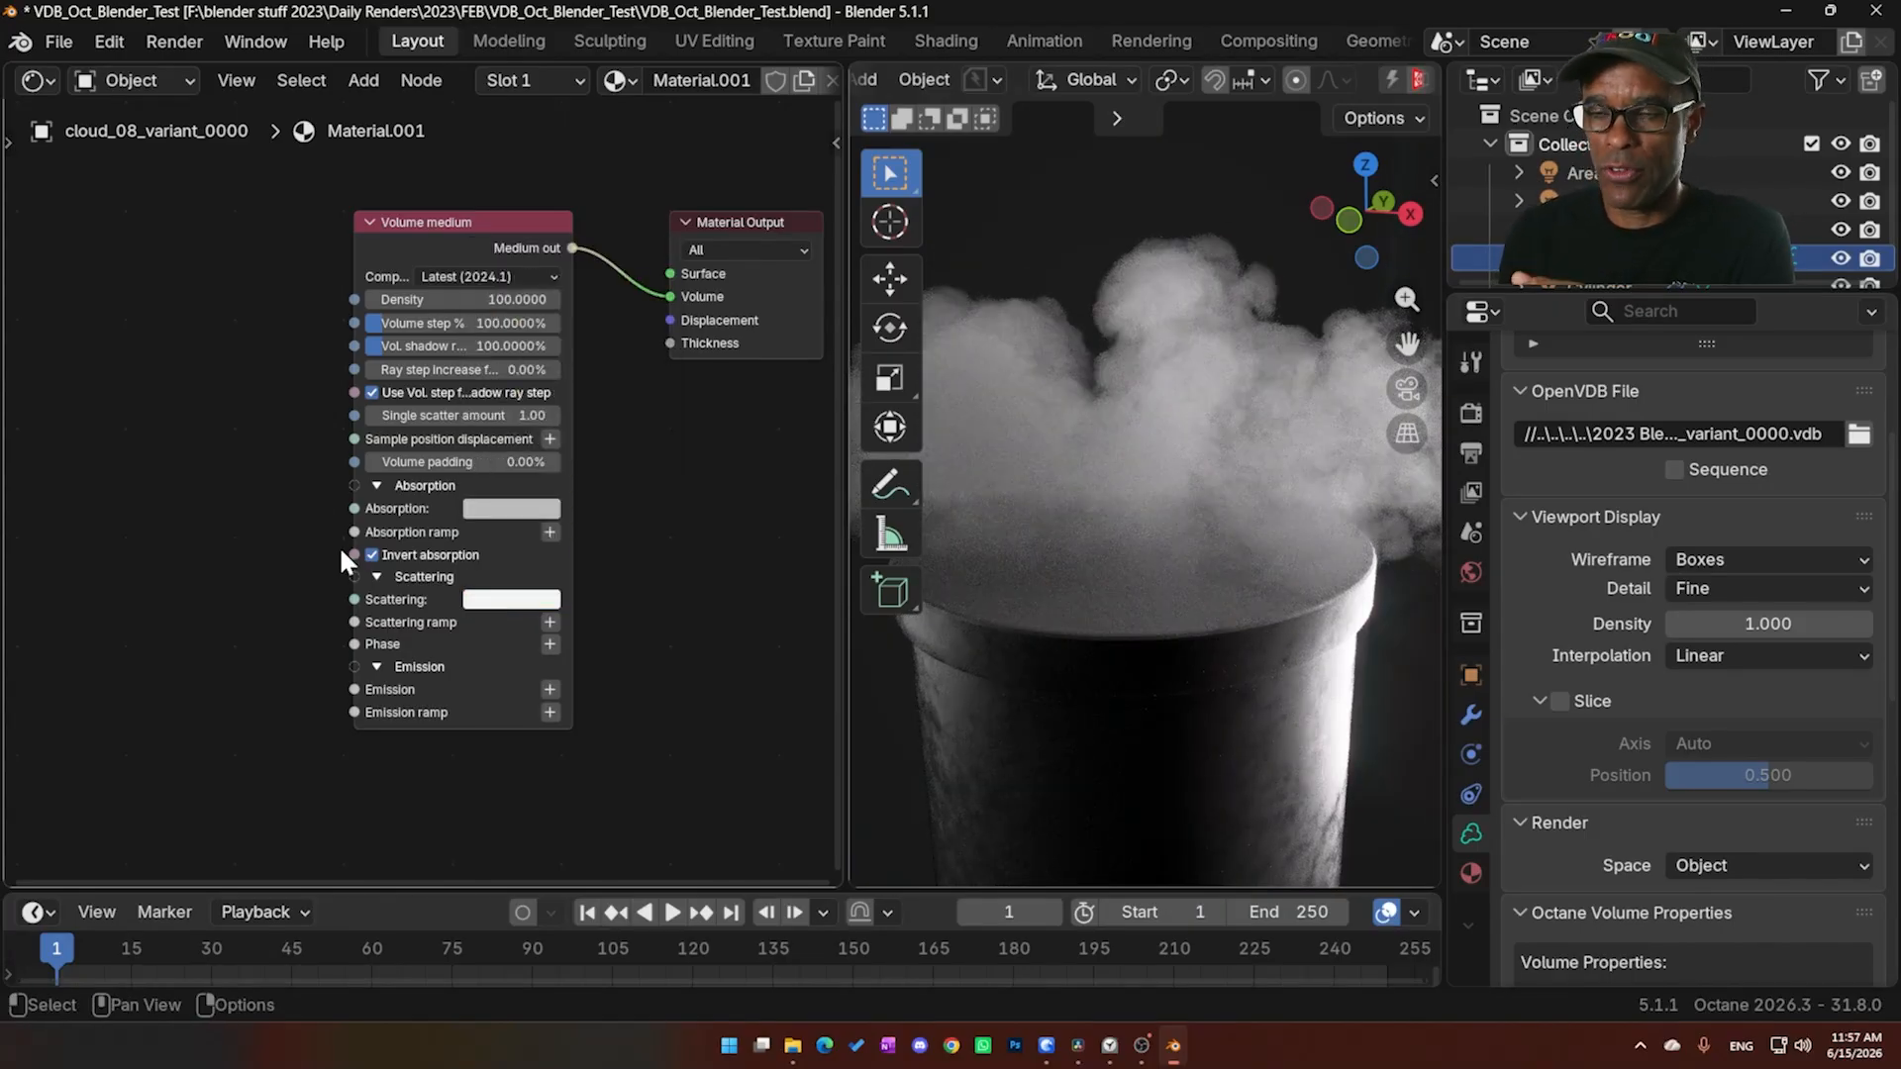
Add a Gradient map node and place it beside the Volume medium node
{"action": "middle_click_drag", "start_coordinate": [275, 544], "coordinate": [345, 500]}
{"action": "key", "text": "shift+a"}
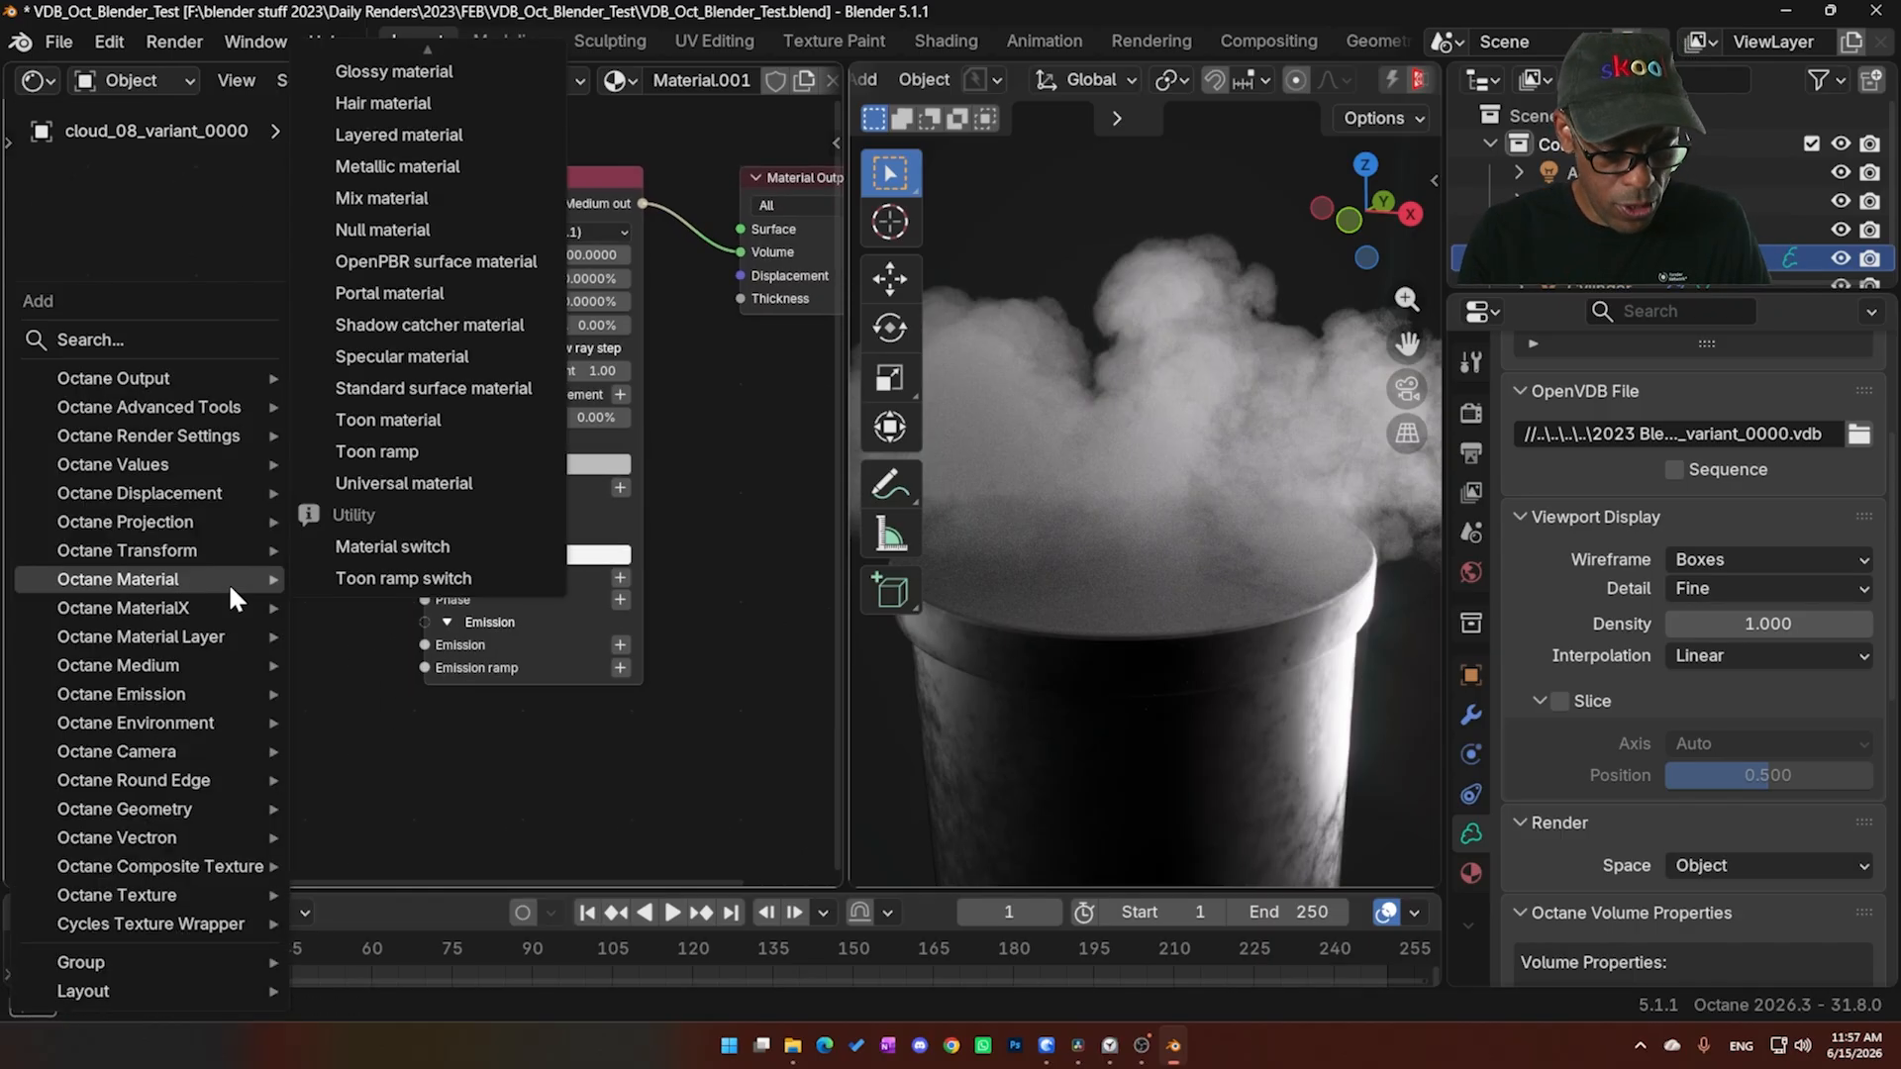
{"action": "type", "text": "ge"}
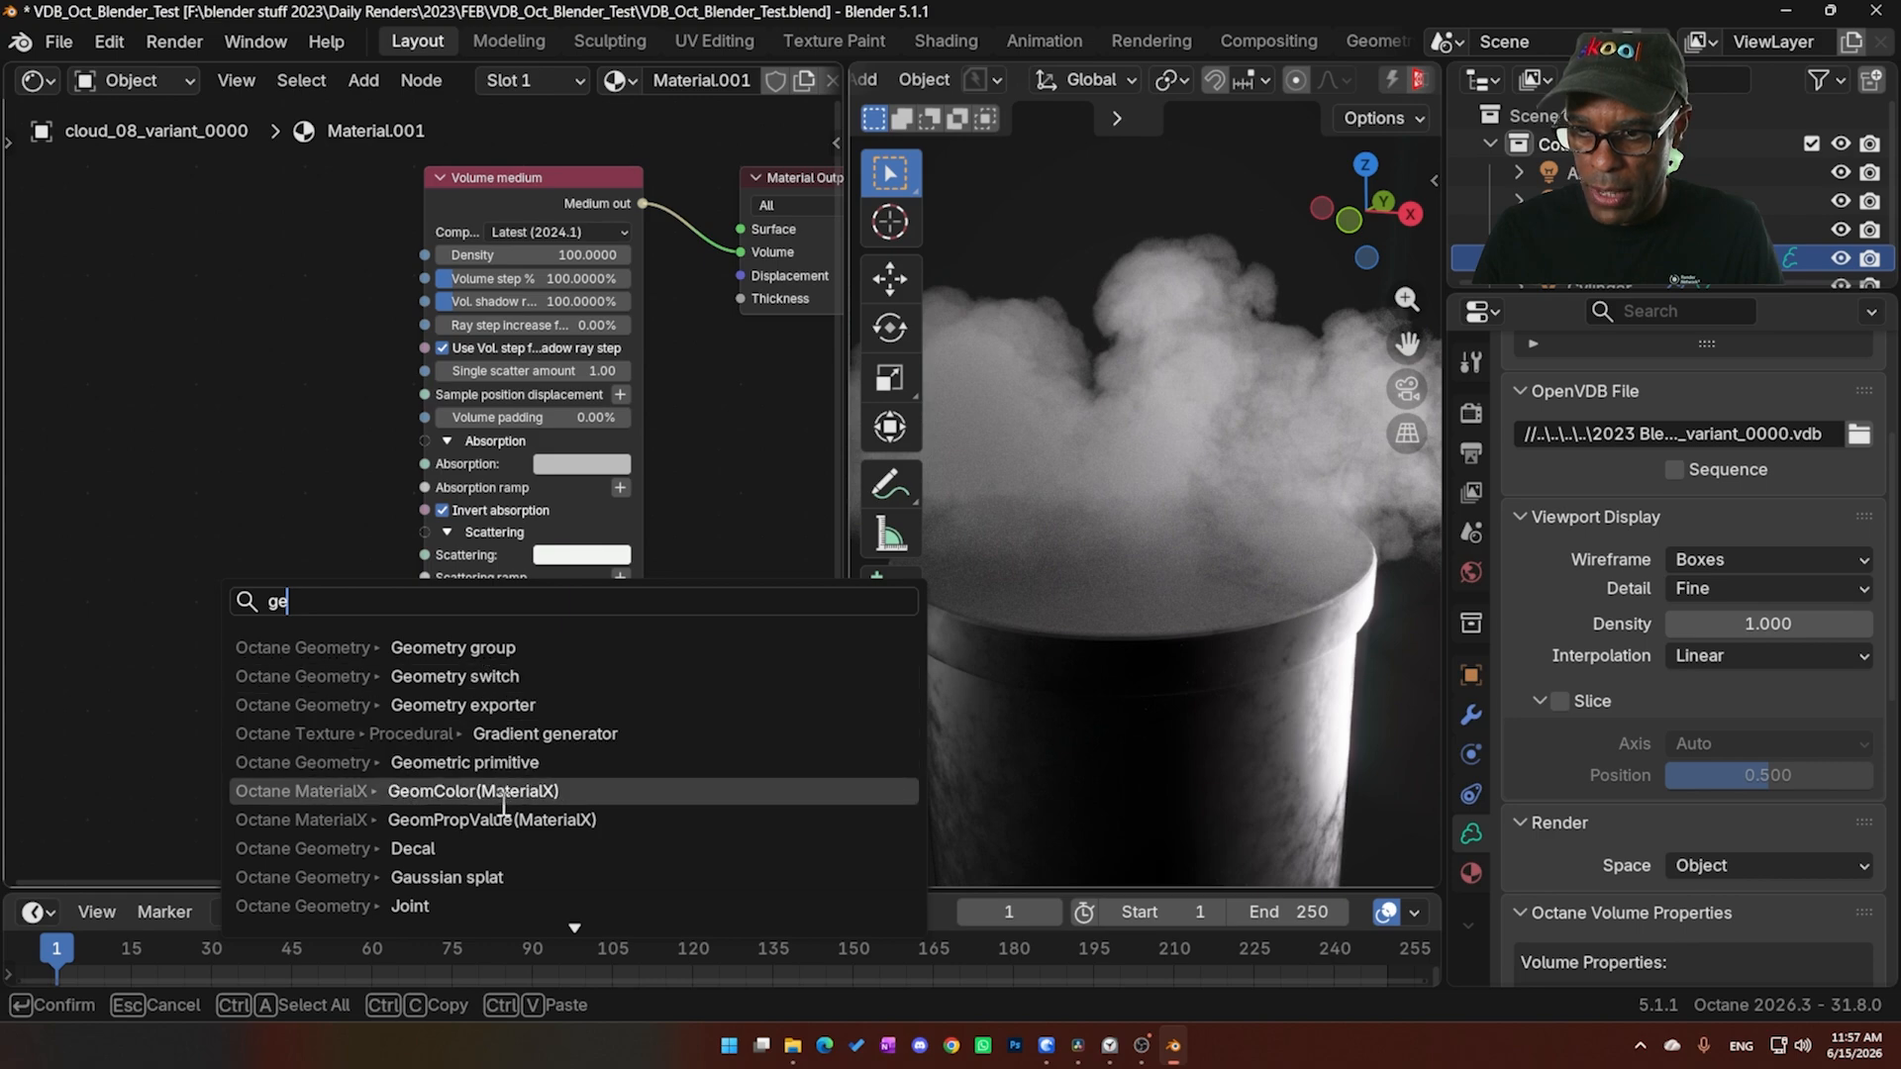
{"action": "left_click", "coordinate": [233, 428]}
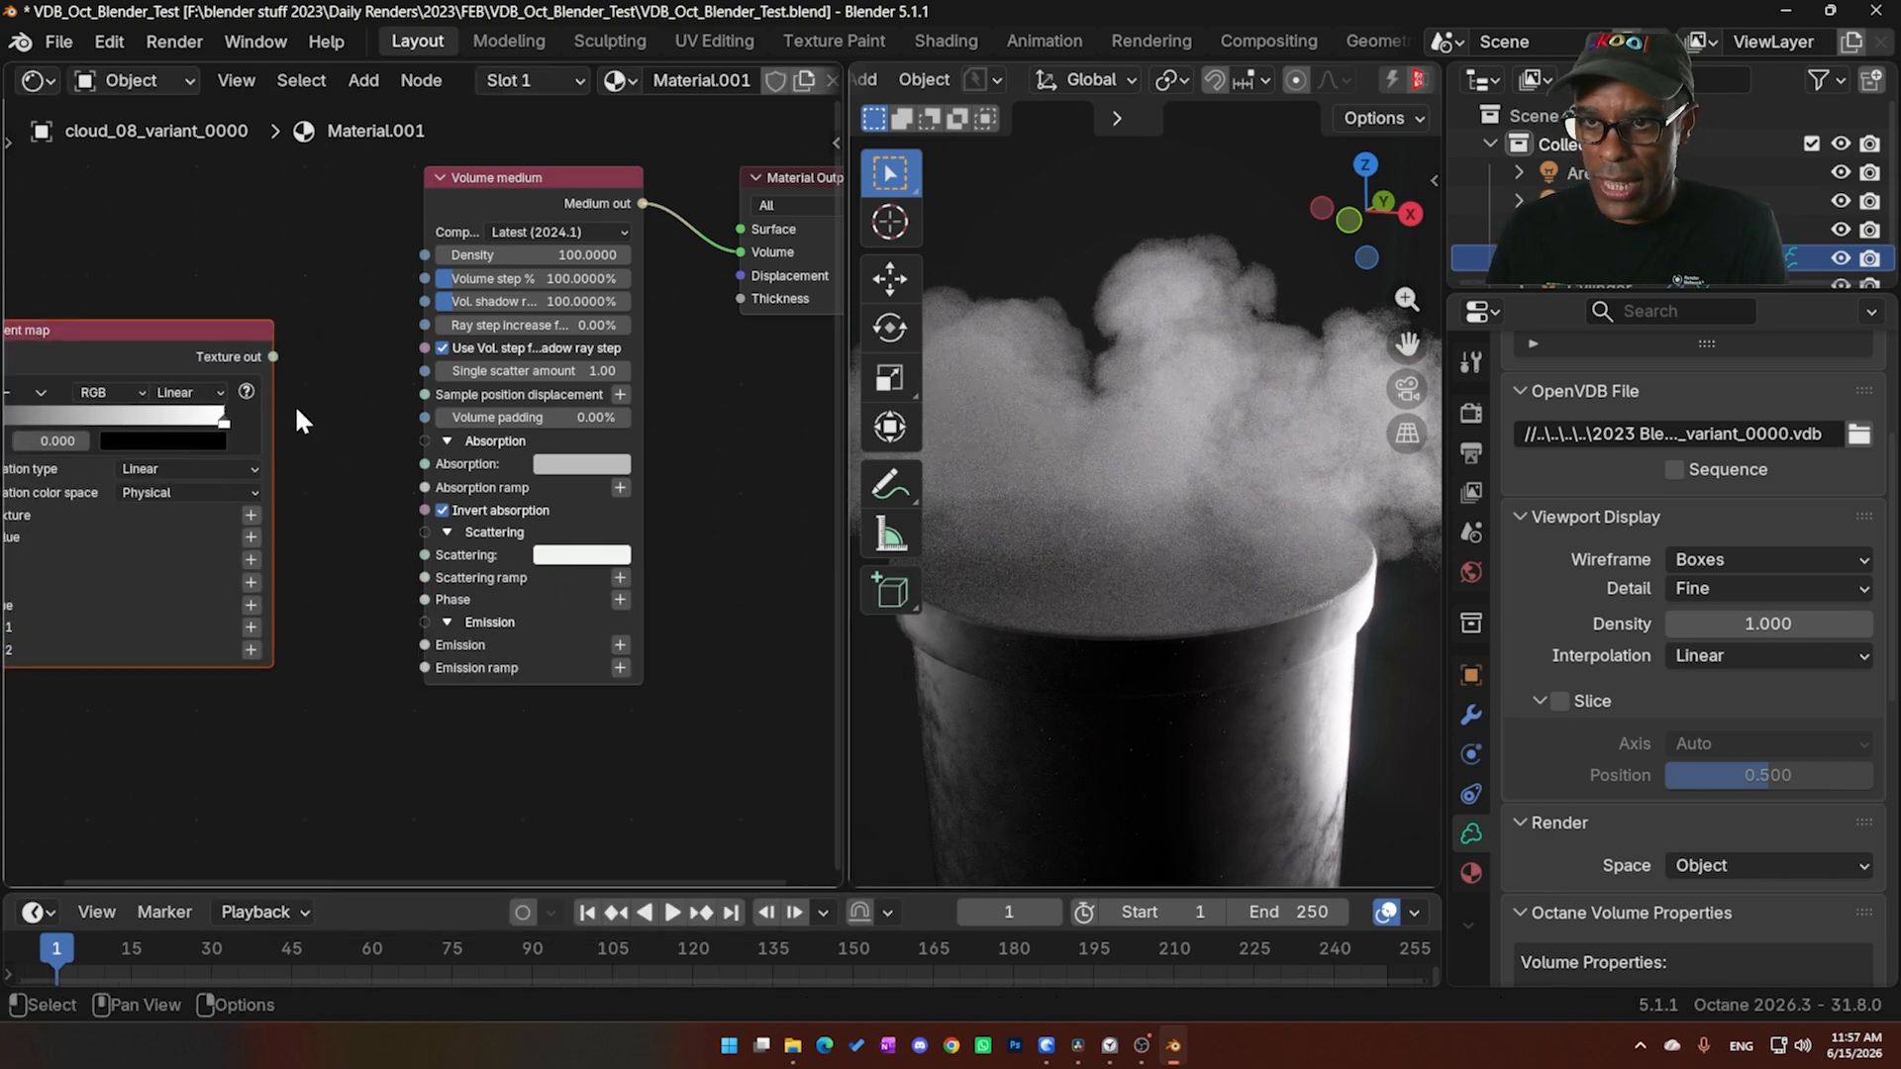
{"action": "left_click_drag", "start_coordinate": [234, 356], "coordinate": [311, 378]}
{"action": "middle_click_drag", "start_coordinate": [362, 406], "coordinate": [429, 424]}
Try the Gradient map's texture output in the Volume medium's Scattering input, unlink it, and link it to Scattering ramp instead
{"action": "left_click_drag", "start_coordinate": [416, 397], "coordinate": [463, 492]}
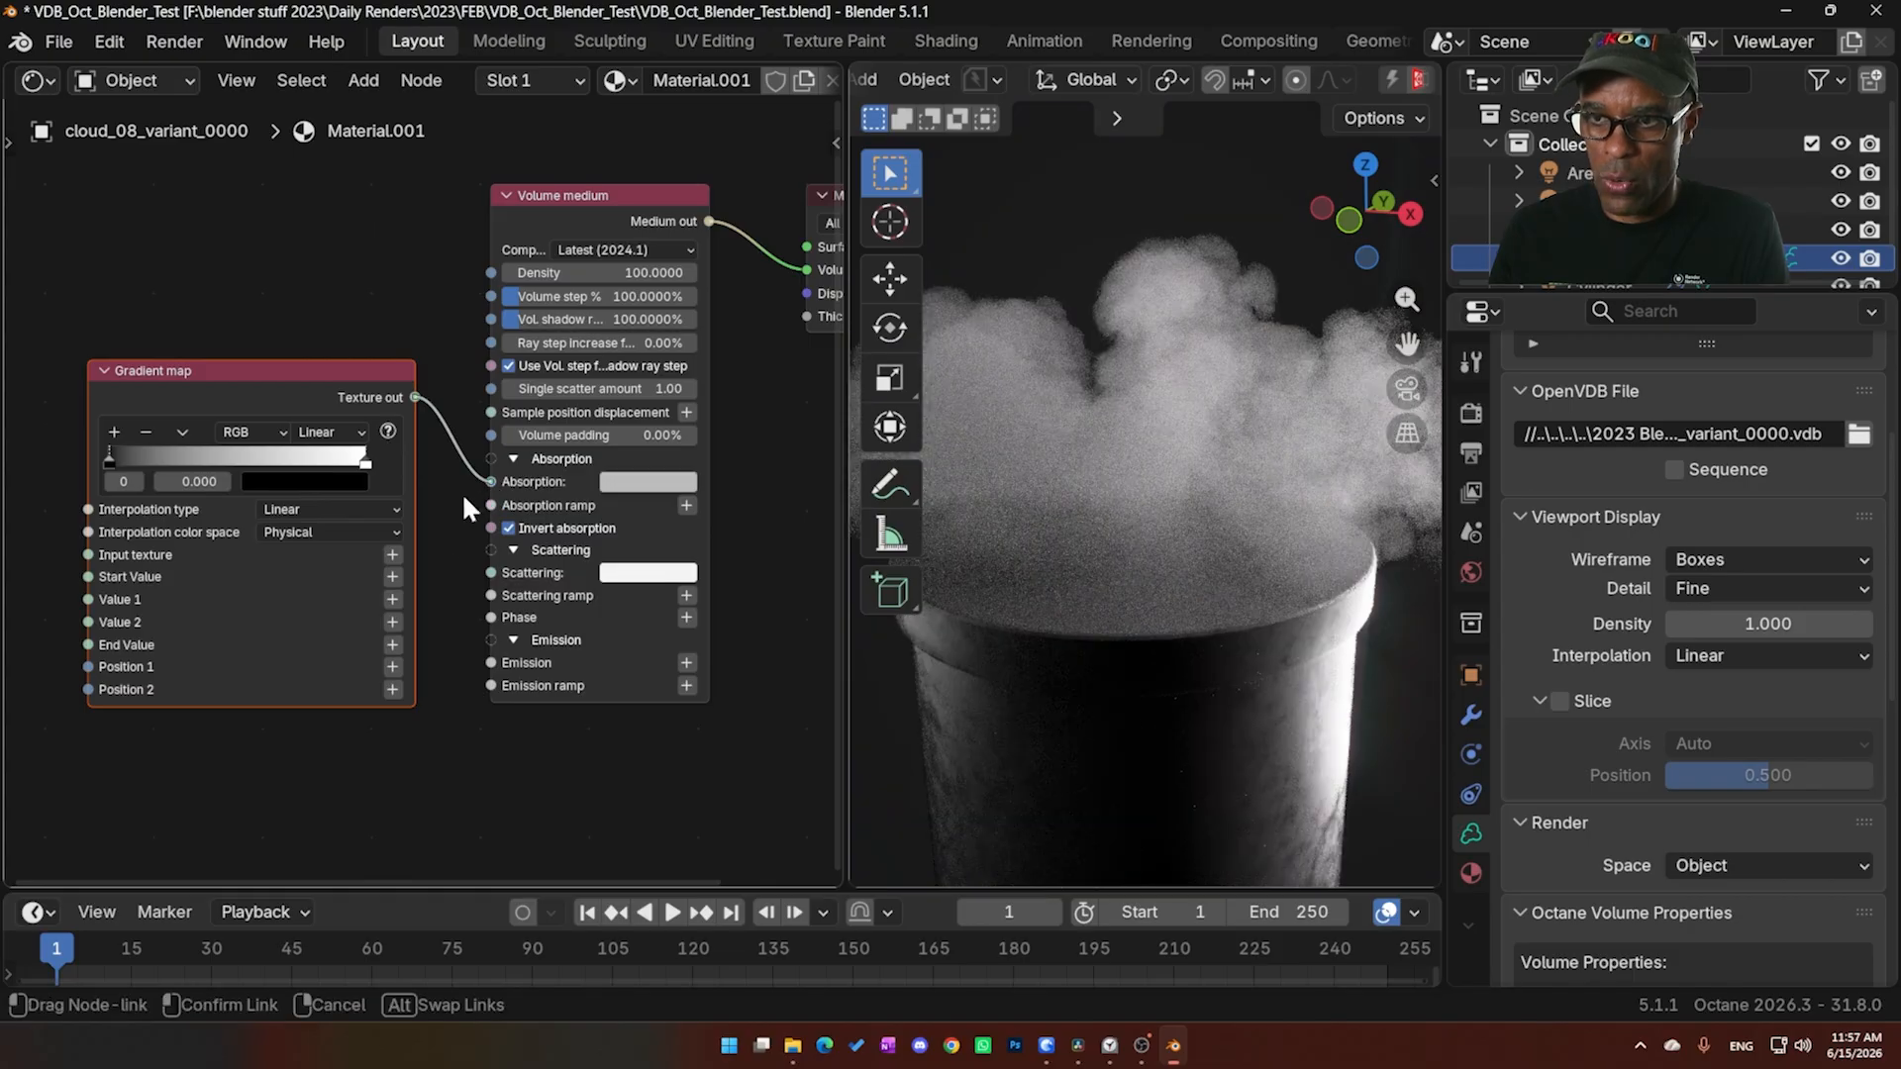
{"action": "left_click_drag", "start_coordinate": [482, 571], "coordinate": [432, 568]}
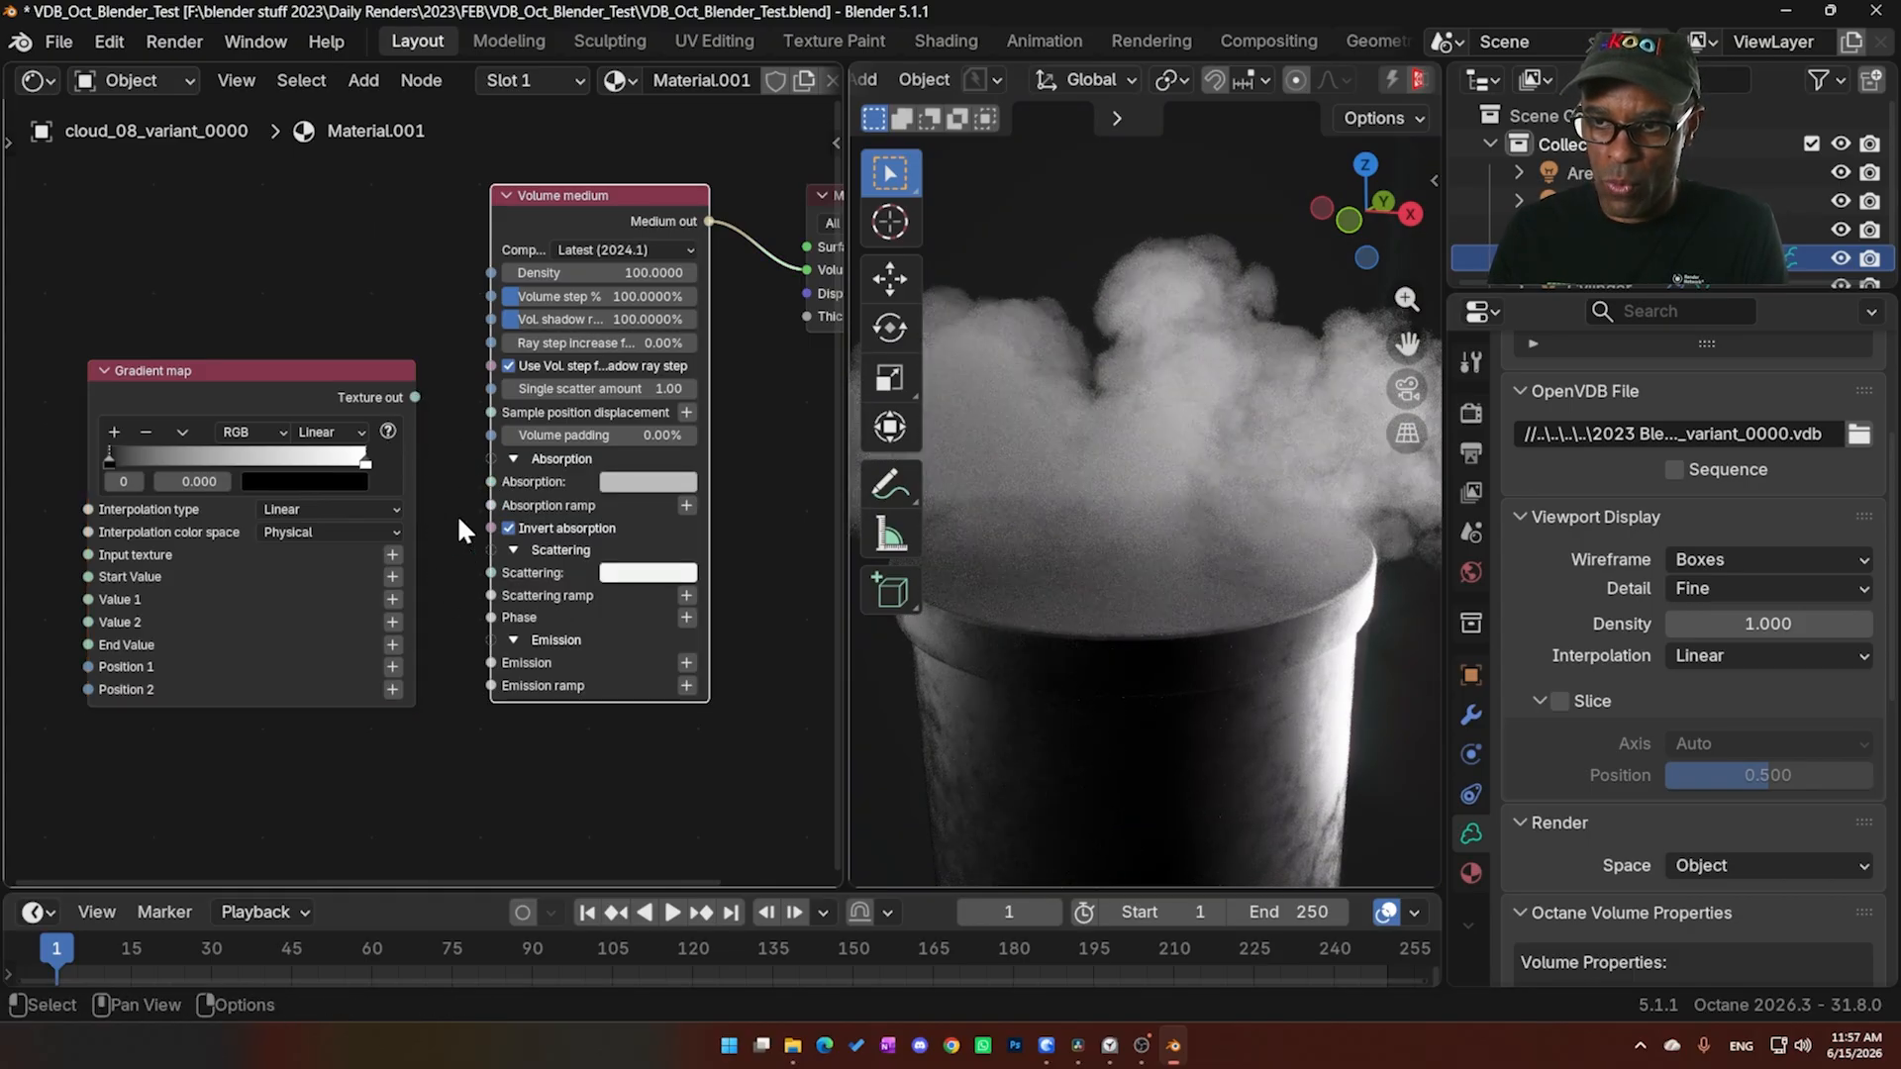
{"action": "left_click_drag", "start_coordinate": [415, 397], "coordinate": [485, 579]}
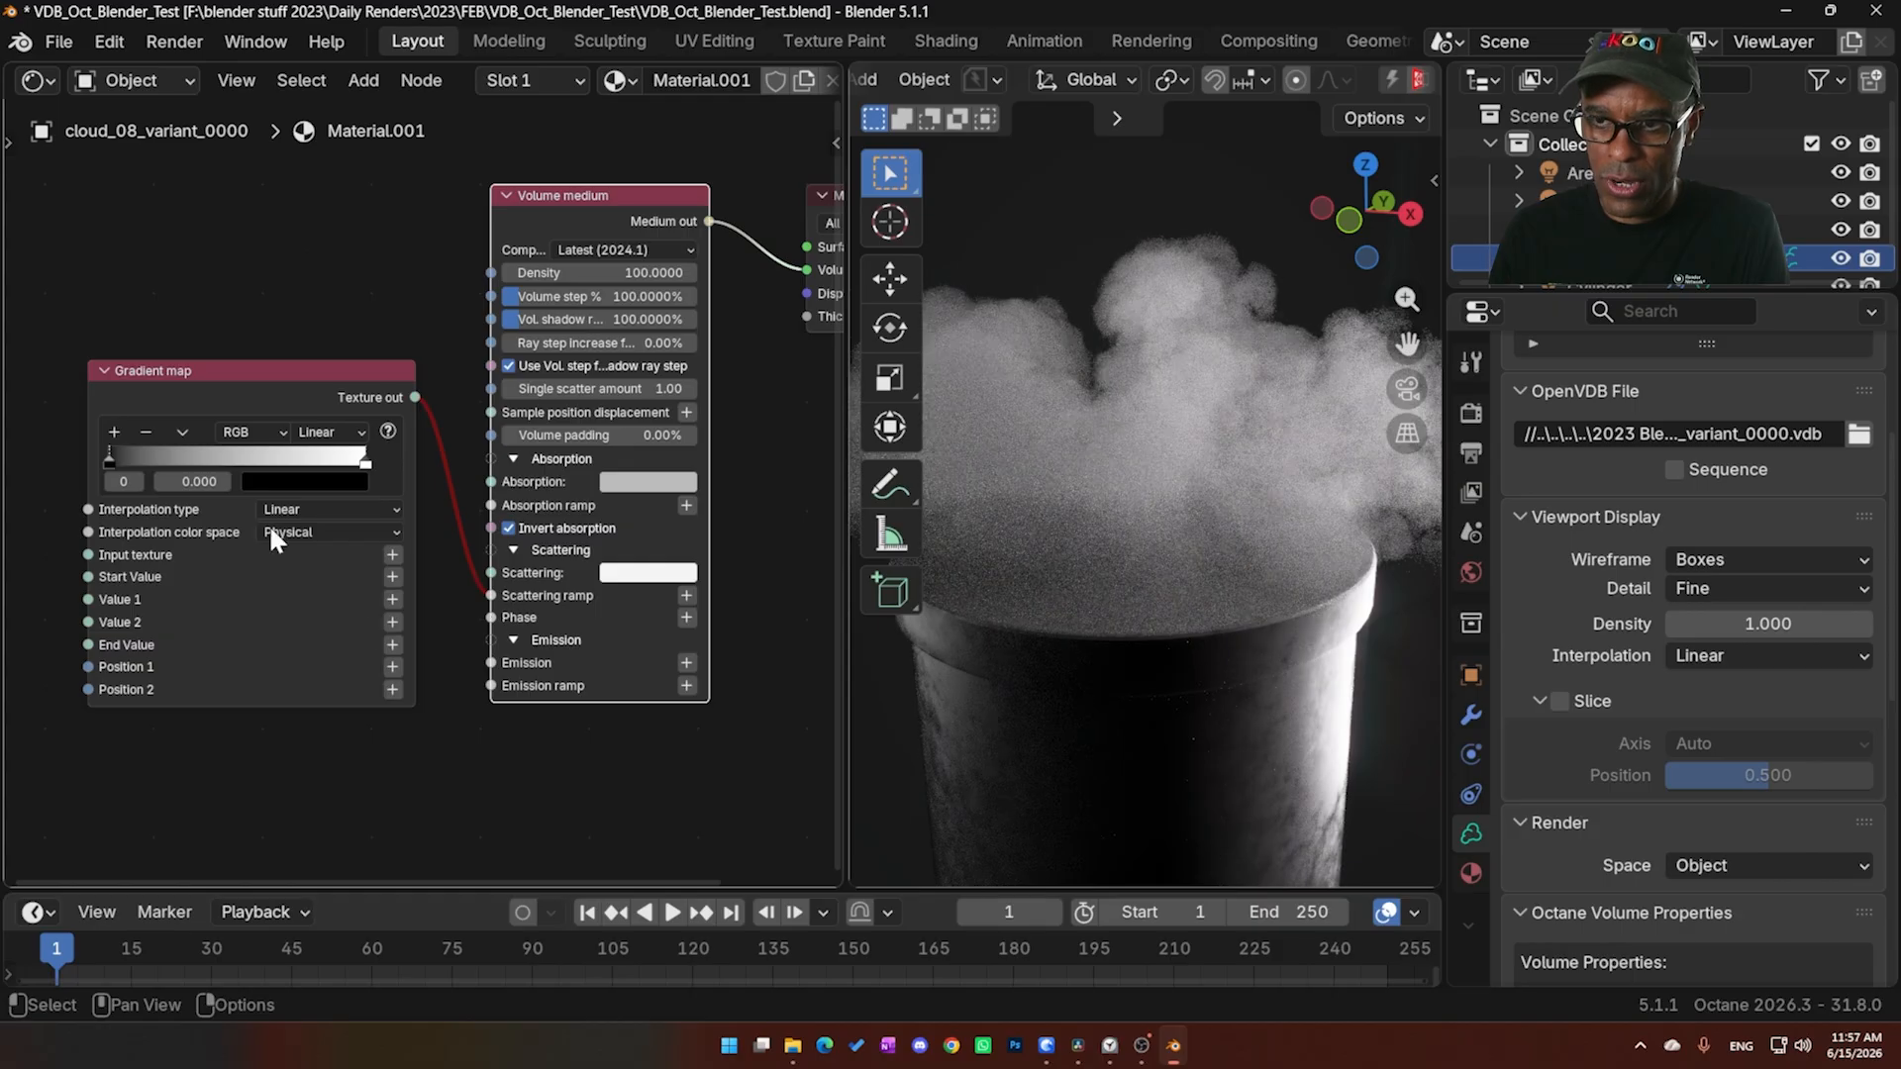
Try the Gradient map's texture output in the Volume medium's Scattering input, with the ramp's black stop recolored bright green
{"action": "left_click_drag", "start_coordinate": [152, 457], "coordinate": [290, 465]}
{"action": "key", "text": "ctrl+z"}
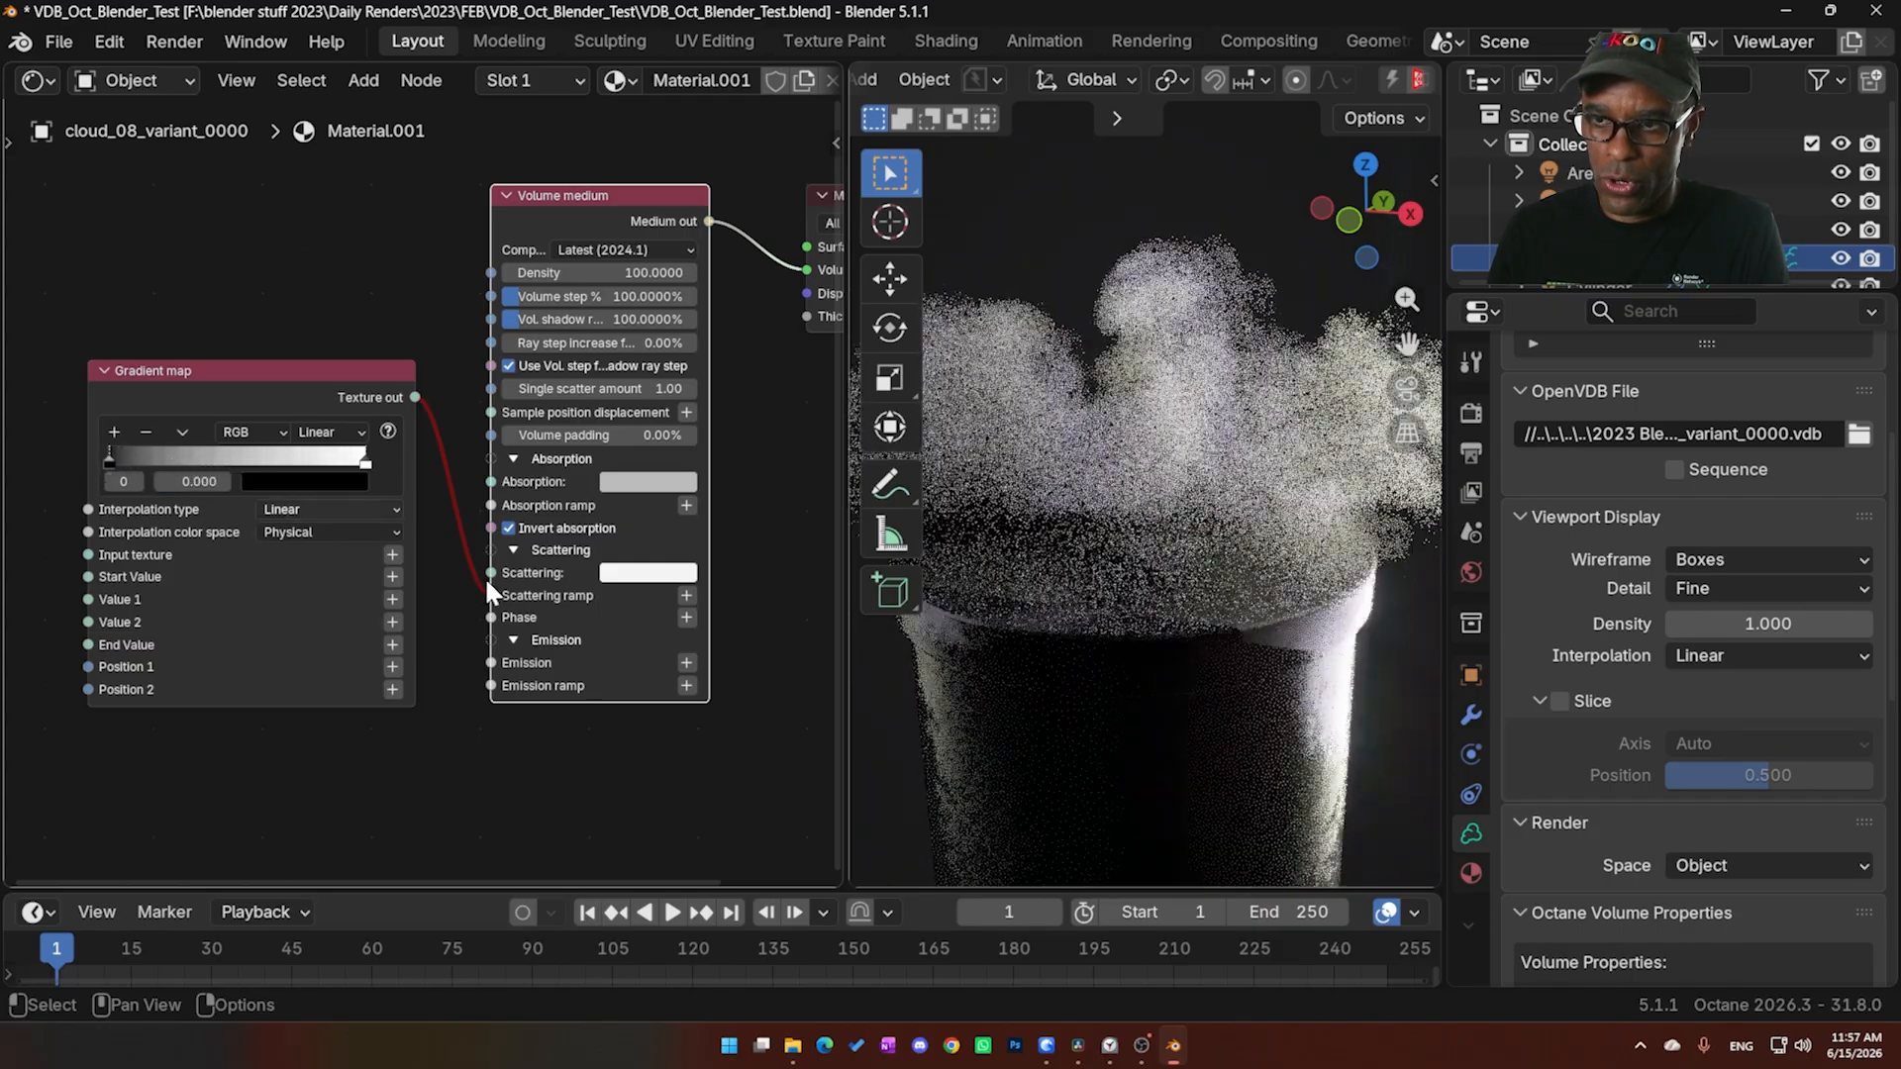
{"action": "left_click_drag", "start_coordinate": [486, 588], "coordinate": [484, 567]}
{"action": "left_click", "coordinate": [275, 483]}
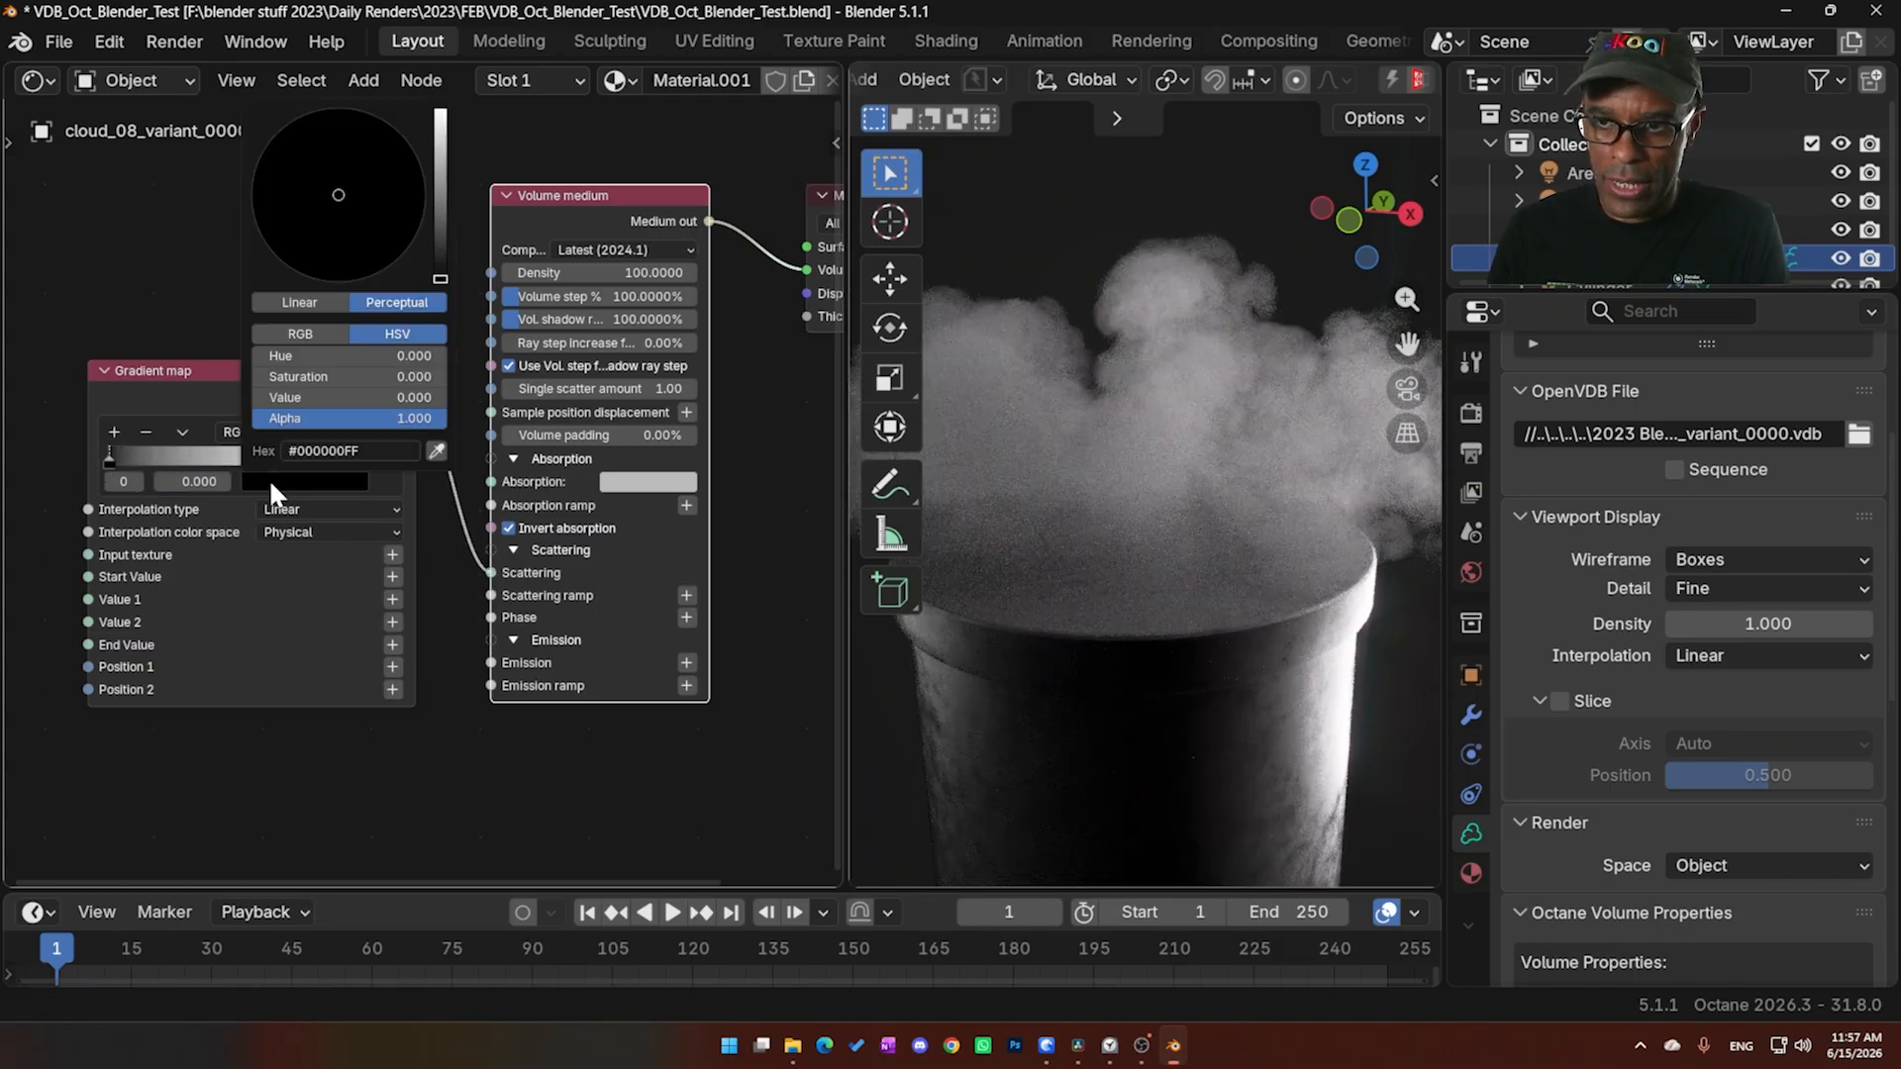
{"action": "left_click_drag", "start_coordinate": [445, 276], "coordinate": [443, 124]}
{"action": "left_click", "coordinate": [260, 163]}
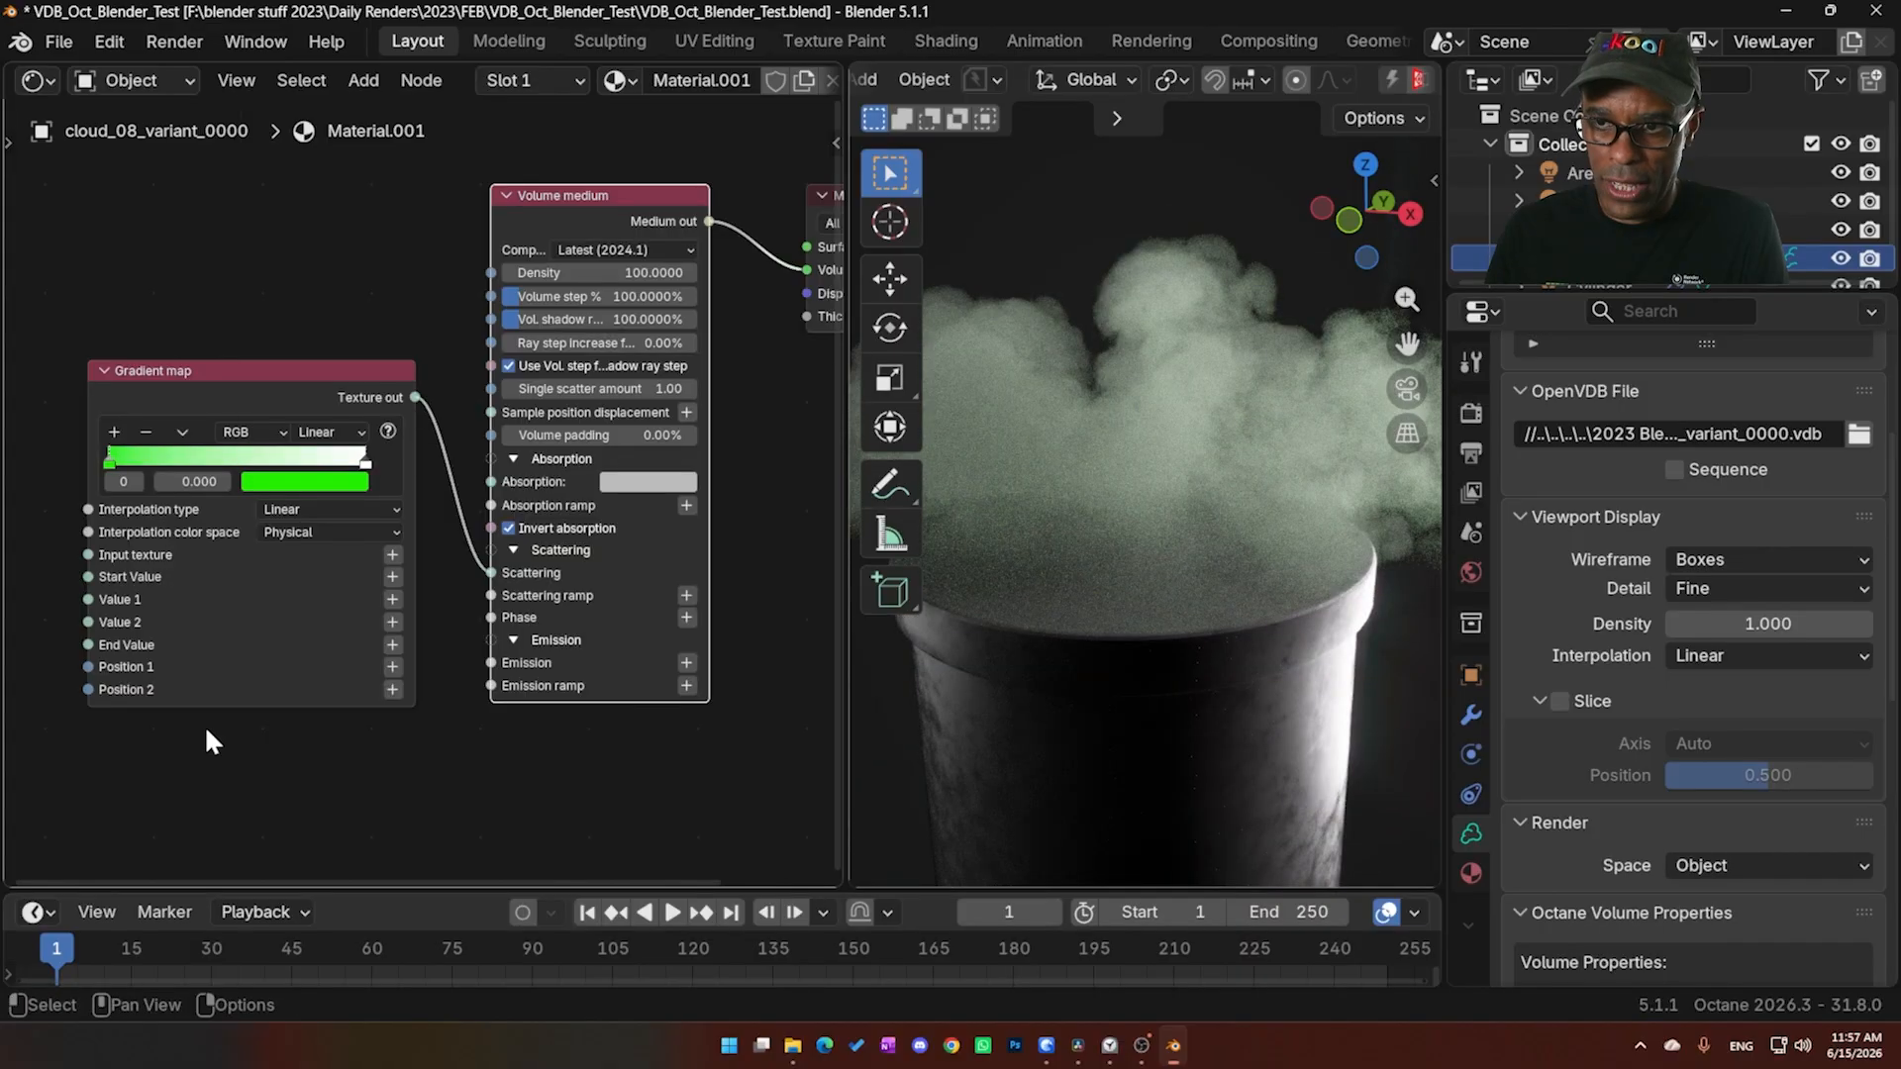
{"action": "left_click_drag", "start_coordinate": [150, 468], "coordinate": [109, 468]}
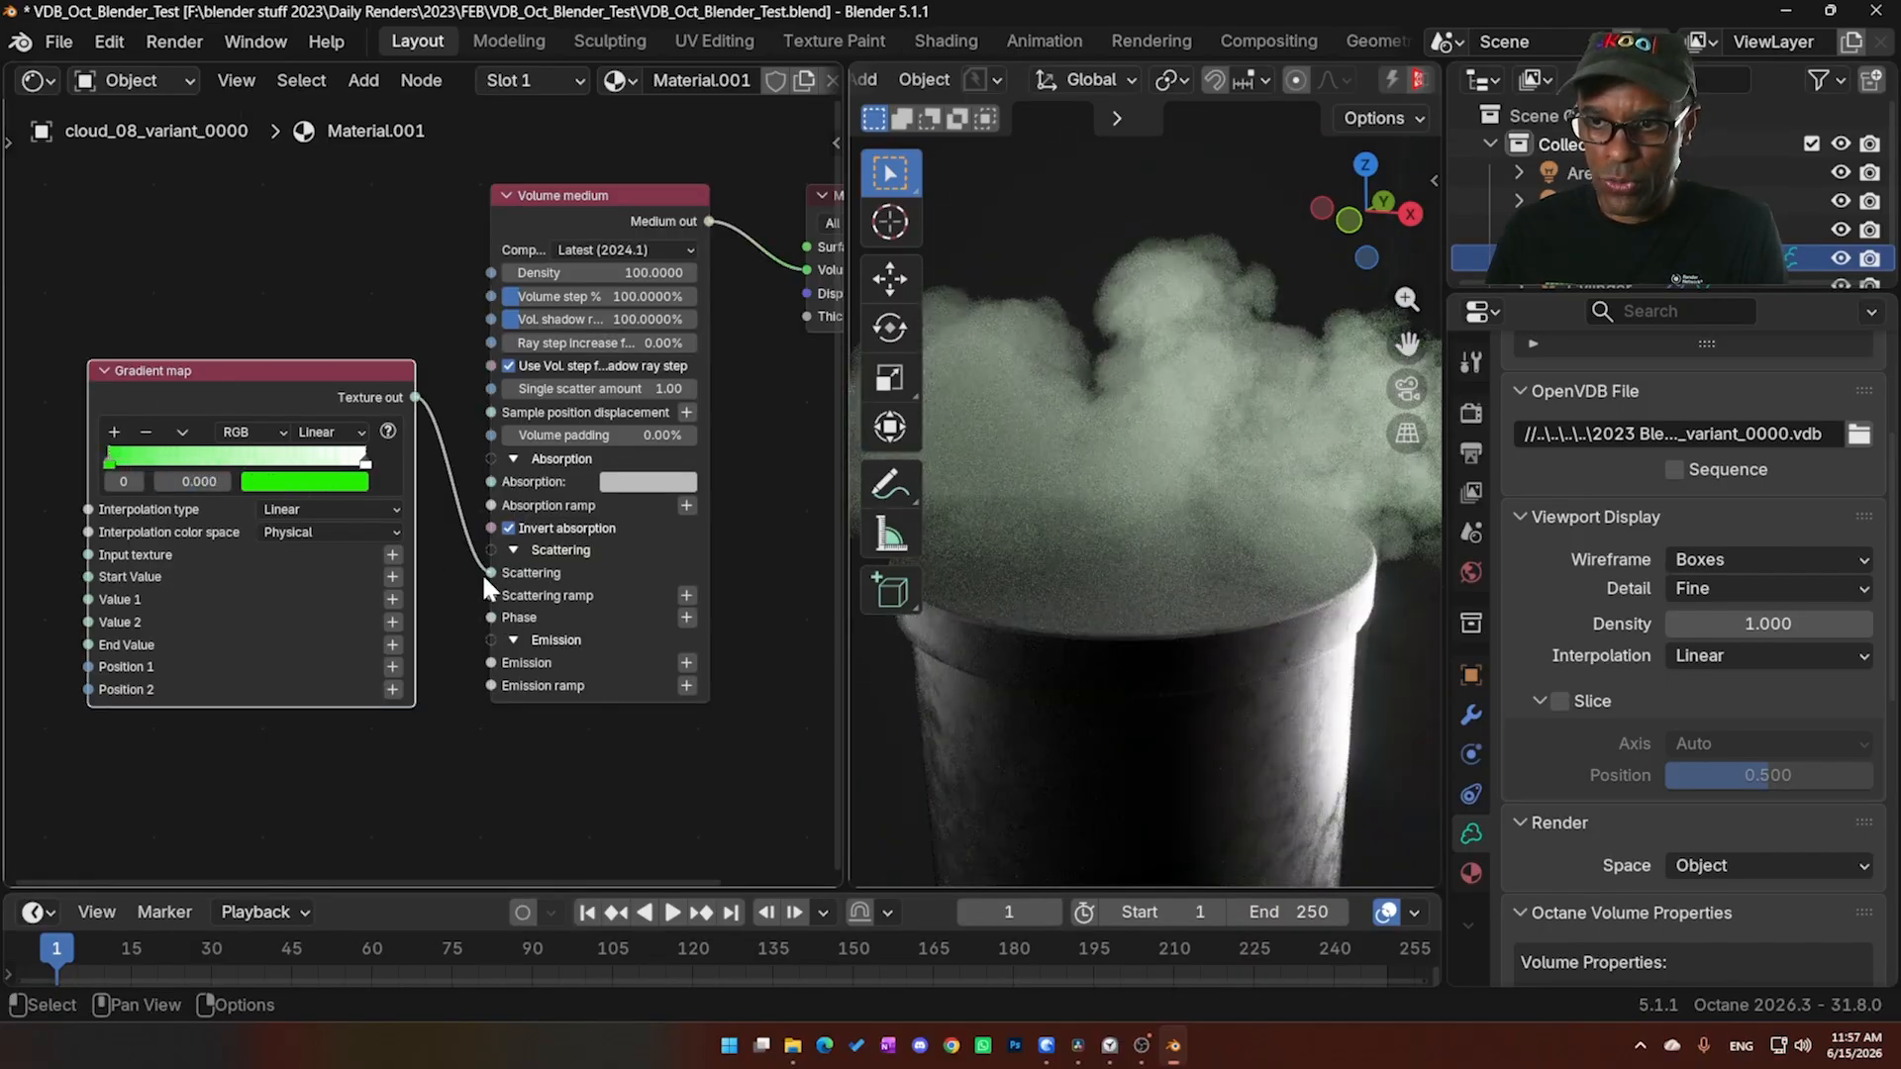
Unlink the Gradient map from the Volume medium's Scattering input and delete the node
{"action": "left_click_drag", "start_coordinate": [493, 574], "coordinate": [289, 386]}
{"action": "left_click", "coordinate": [289, 401]}
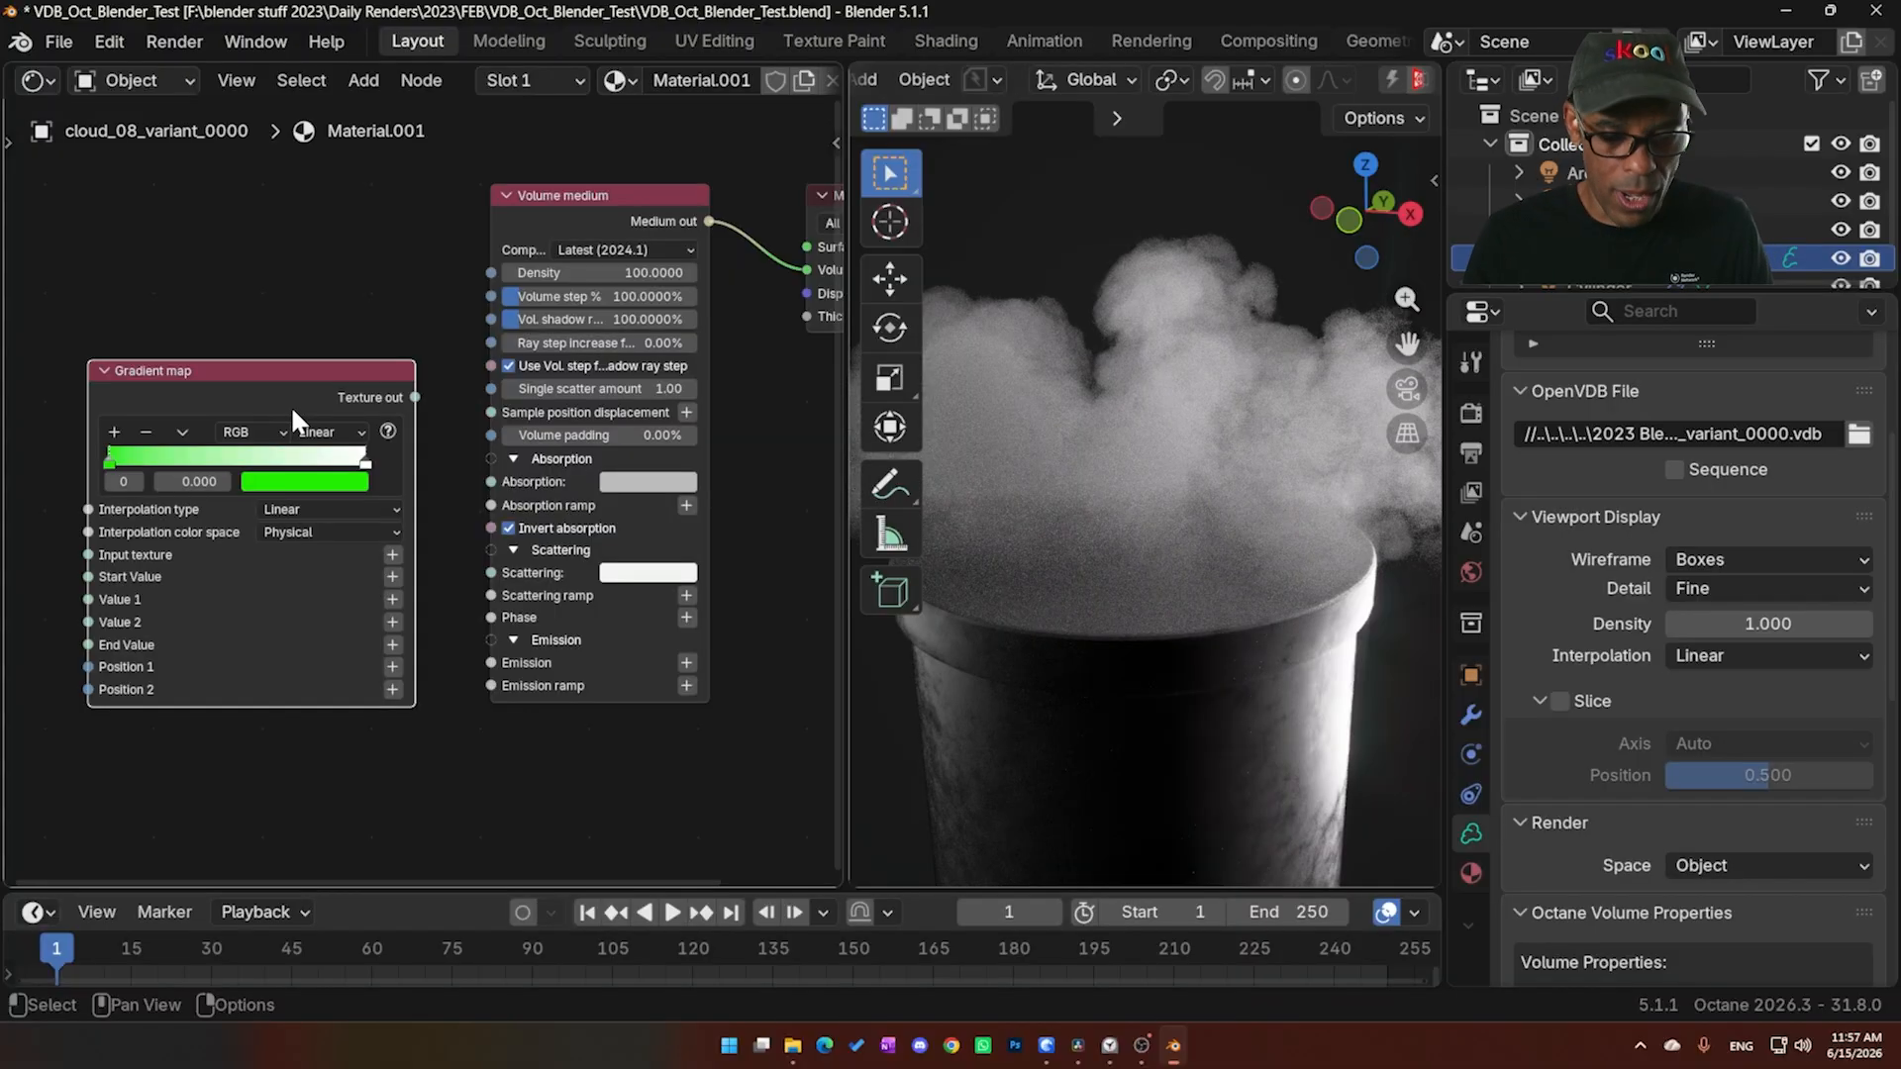
{"action": "key", "text": "x"}
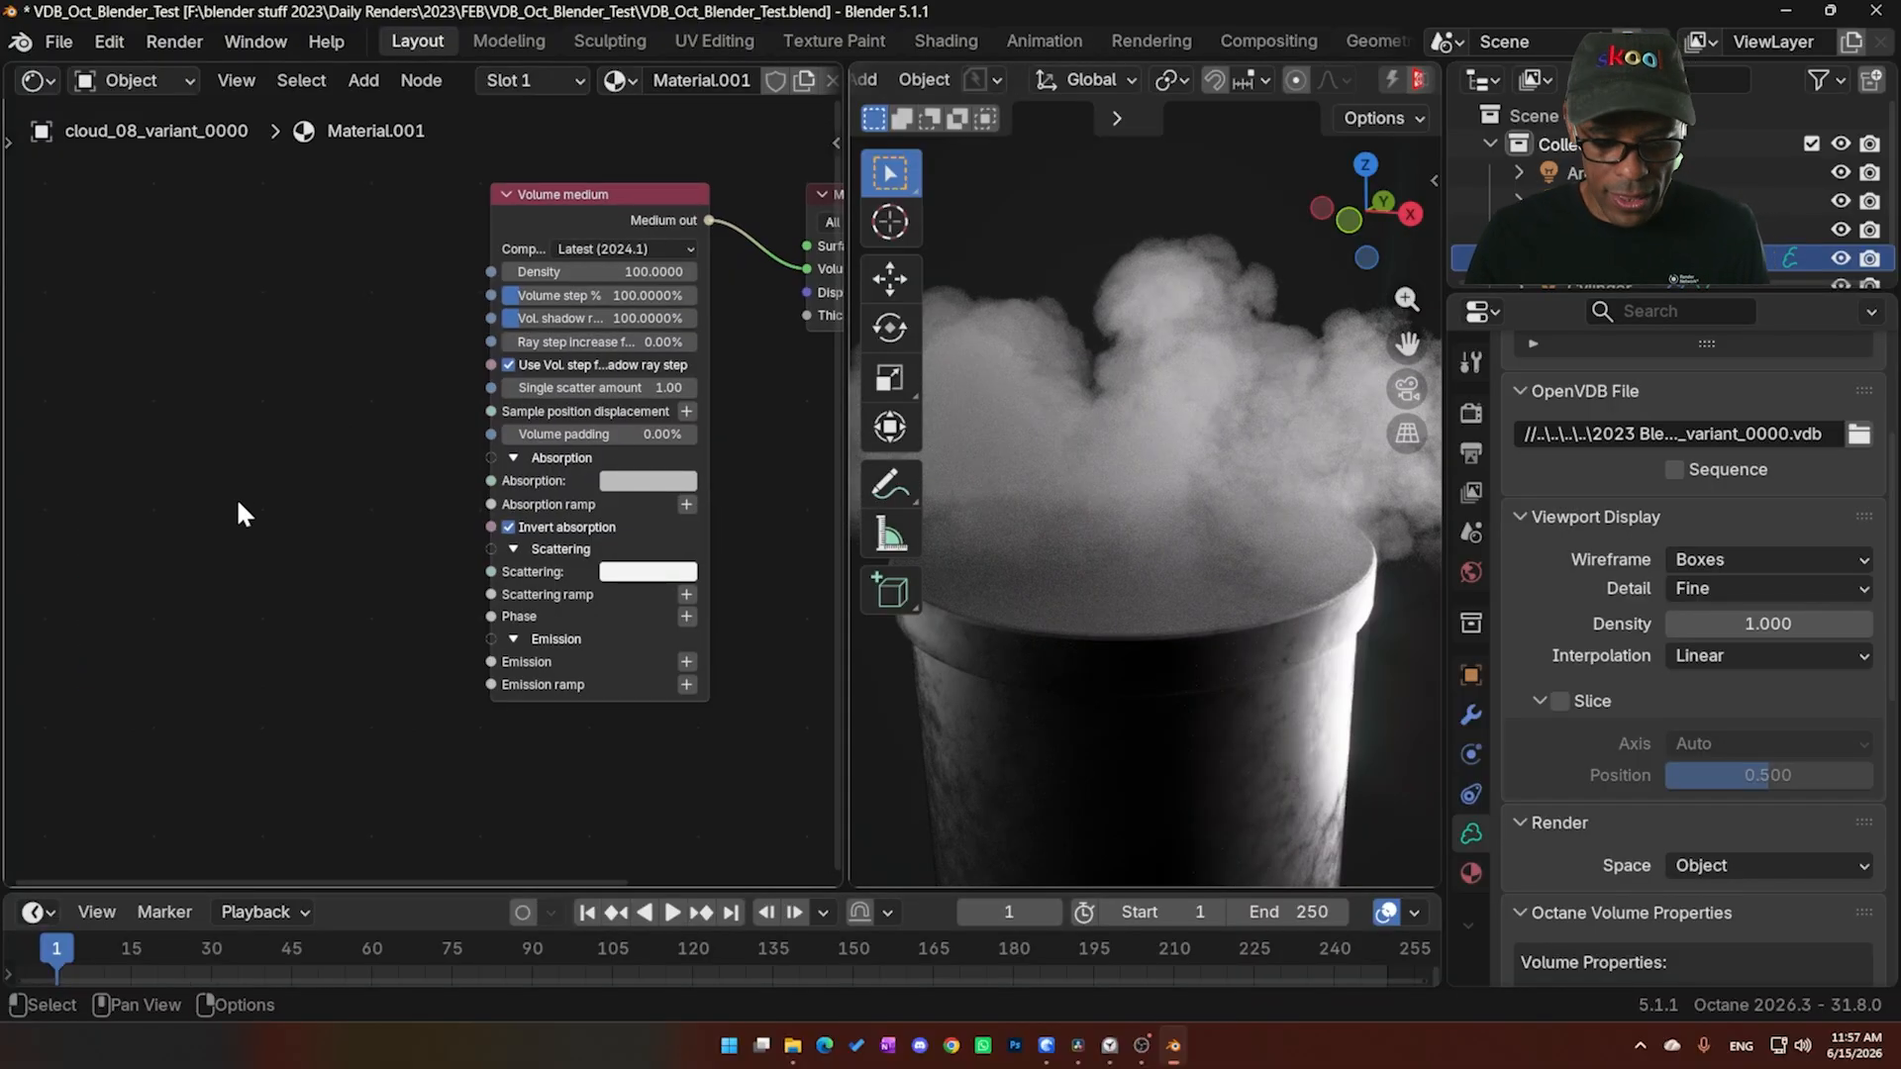
Add a Volume gradient node to the Volume medium's Emission ramp input and place it beside the Volume medium node
{"action": "left_click", "coordinate": [686, 684]}
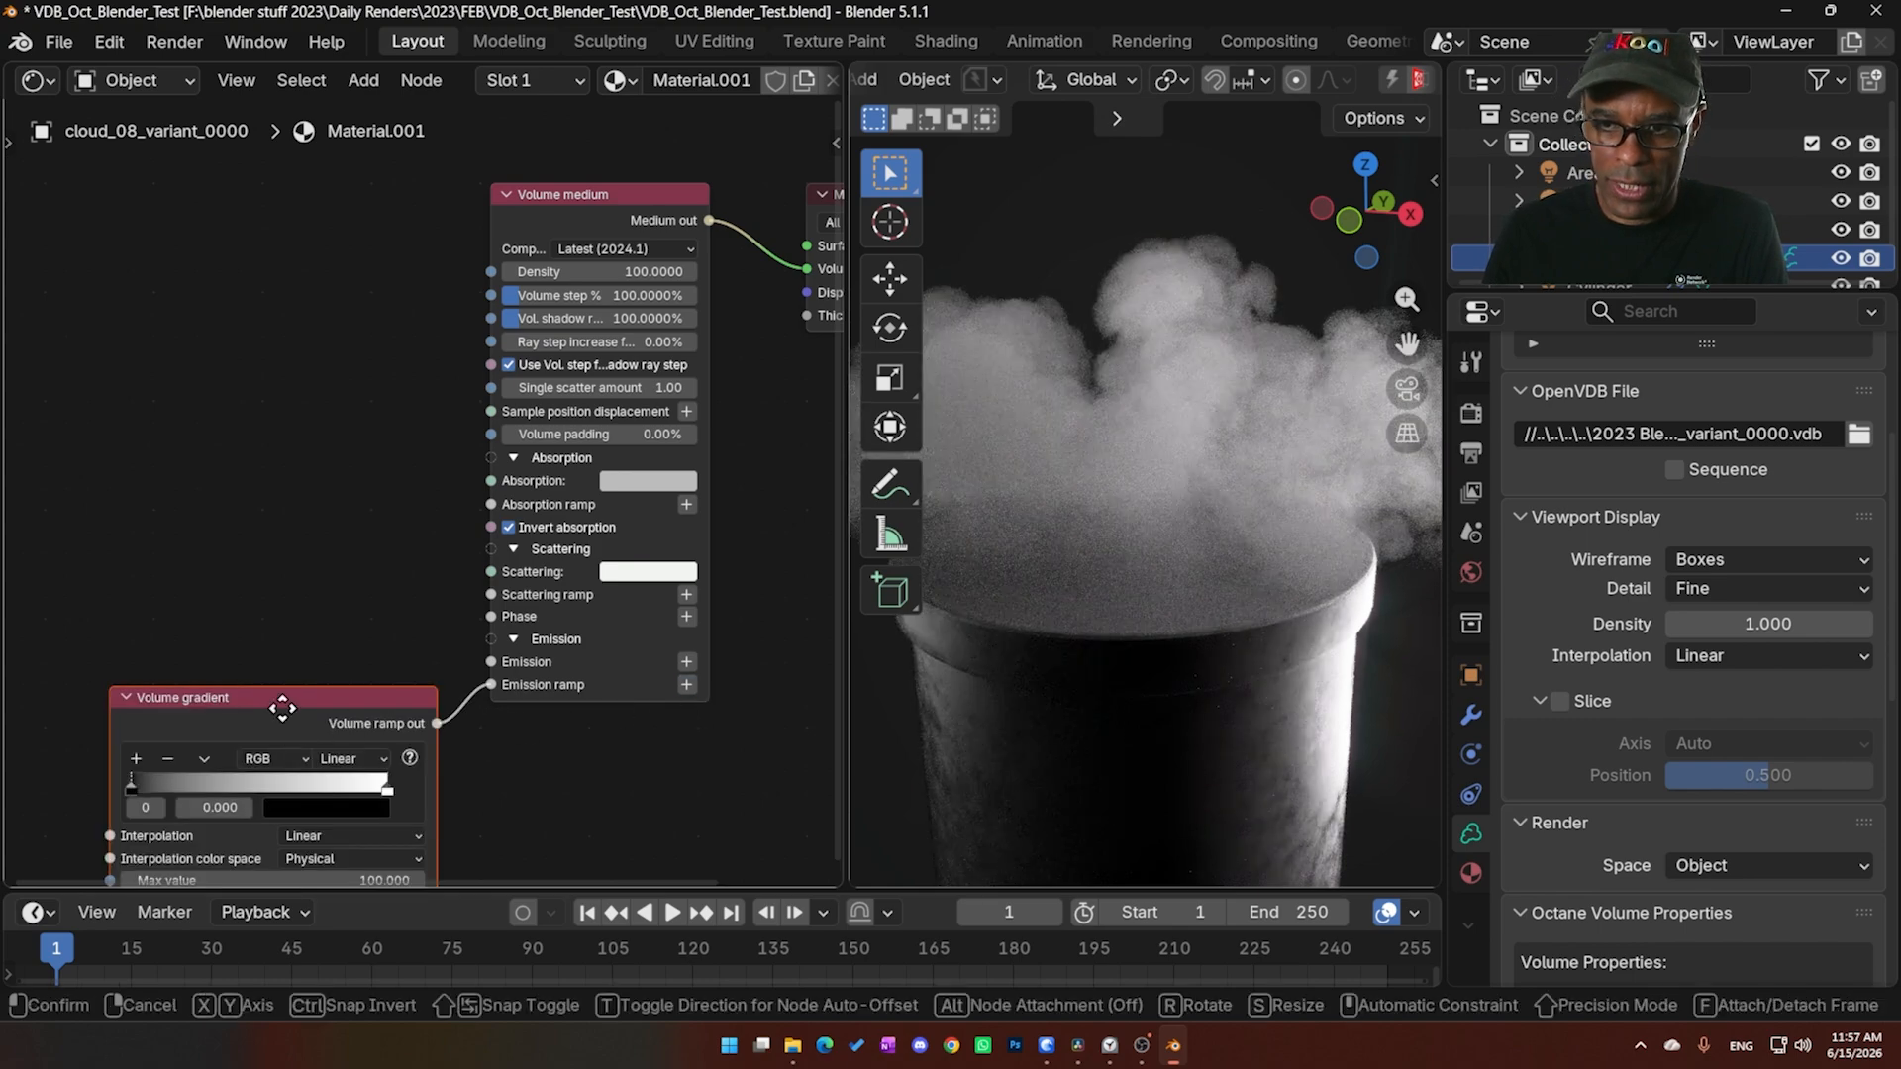
{"action": "left_click", "coordinate": [255, 560]}
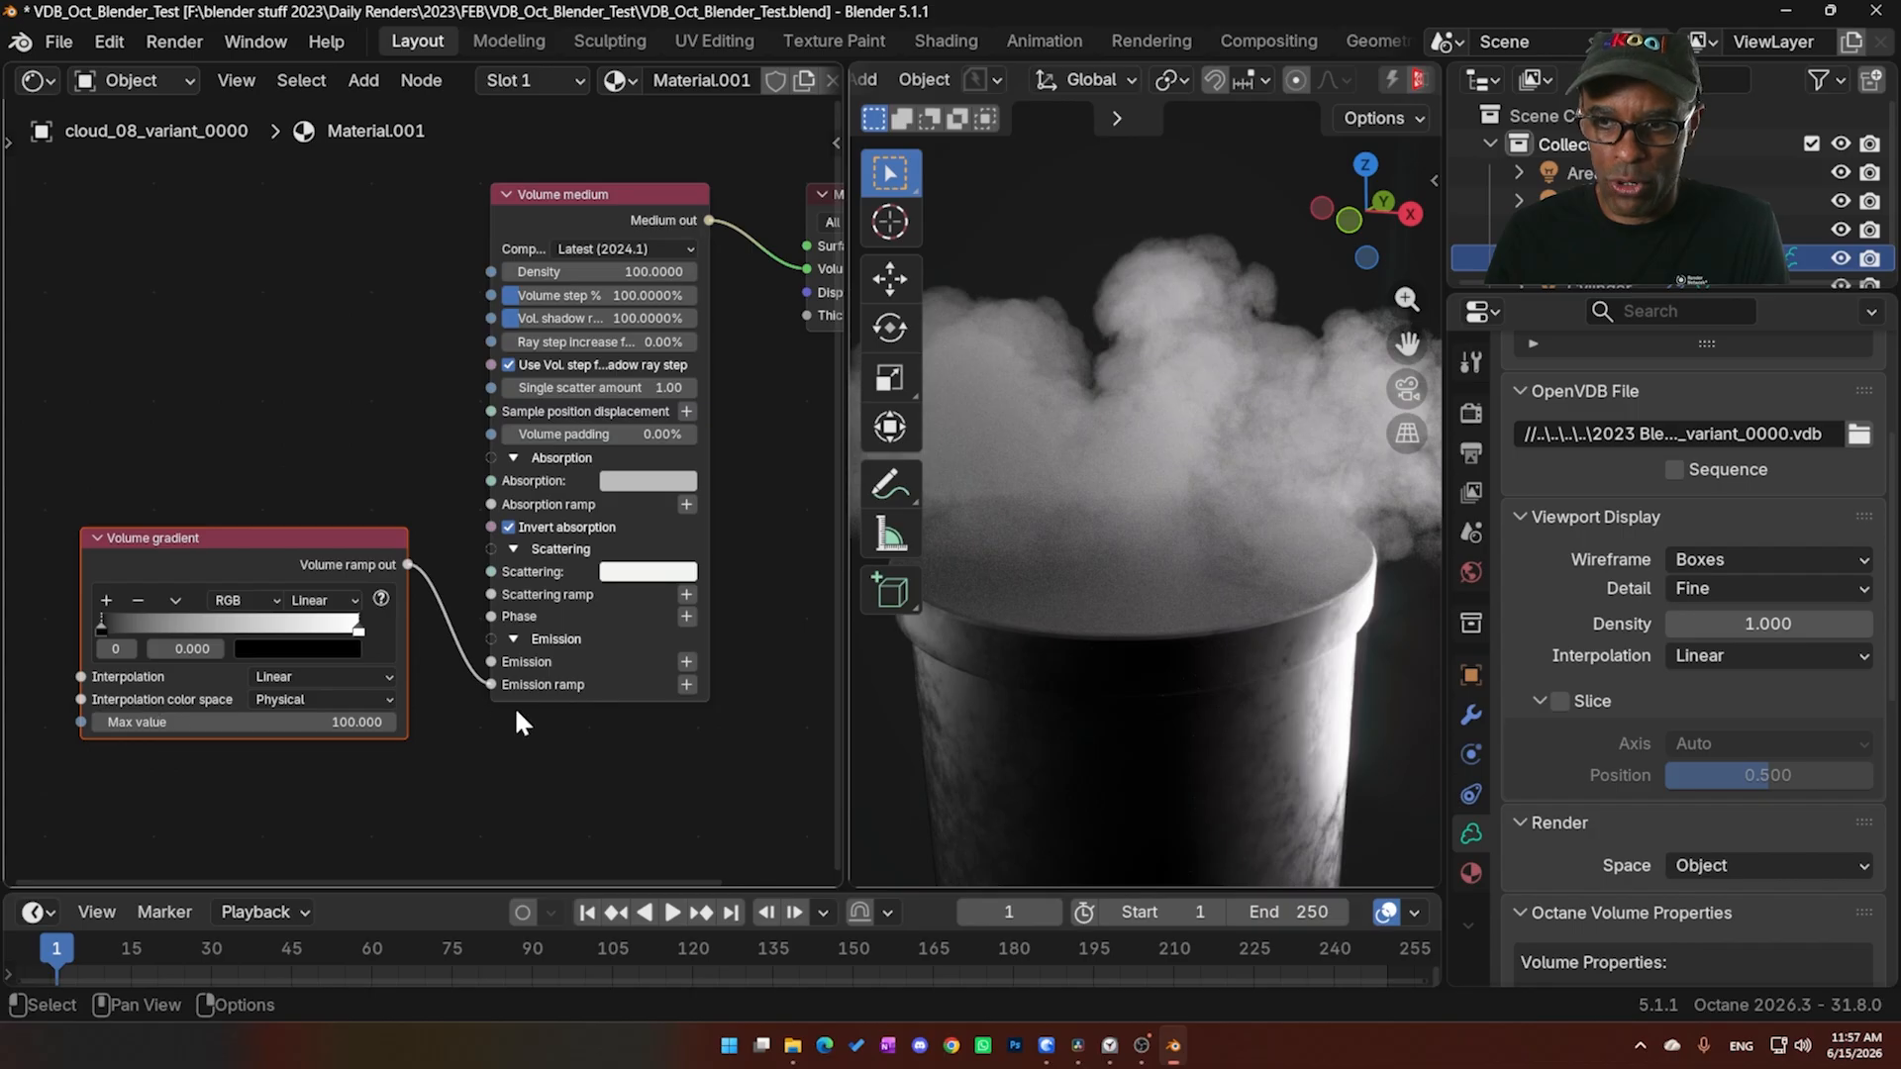
Try adding three extra color stops to the Volume gradient's ramp
{"action": "left_click", "coordinate": [106, 600]}
{"action": "left_click", "coordinate": [106, 600]}
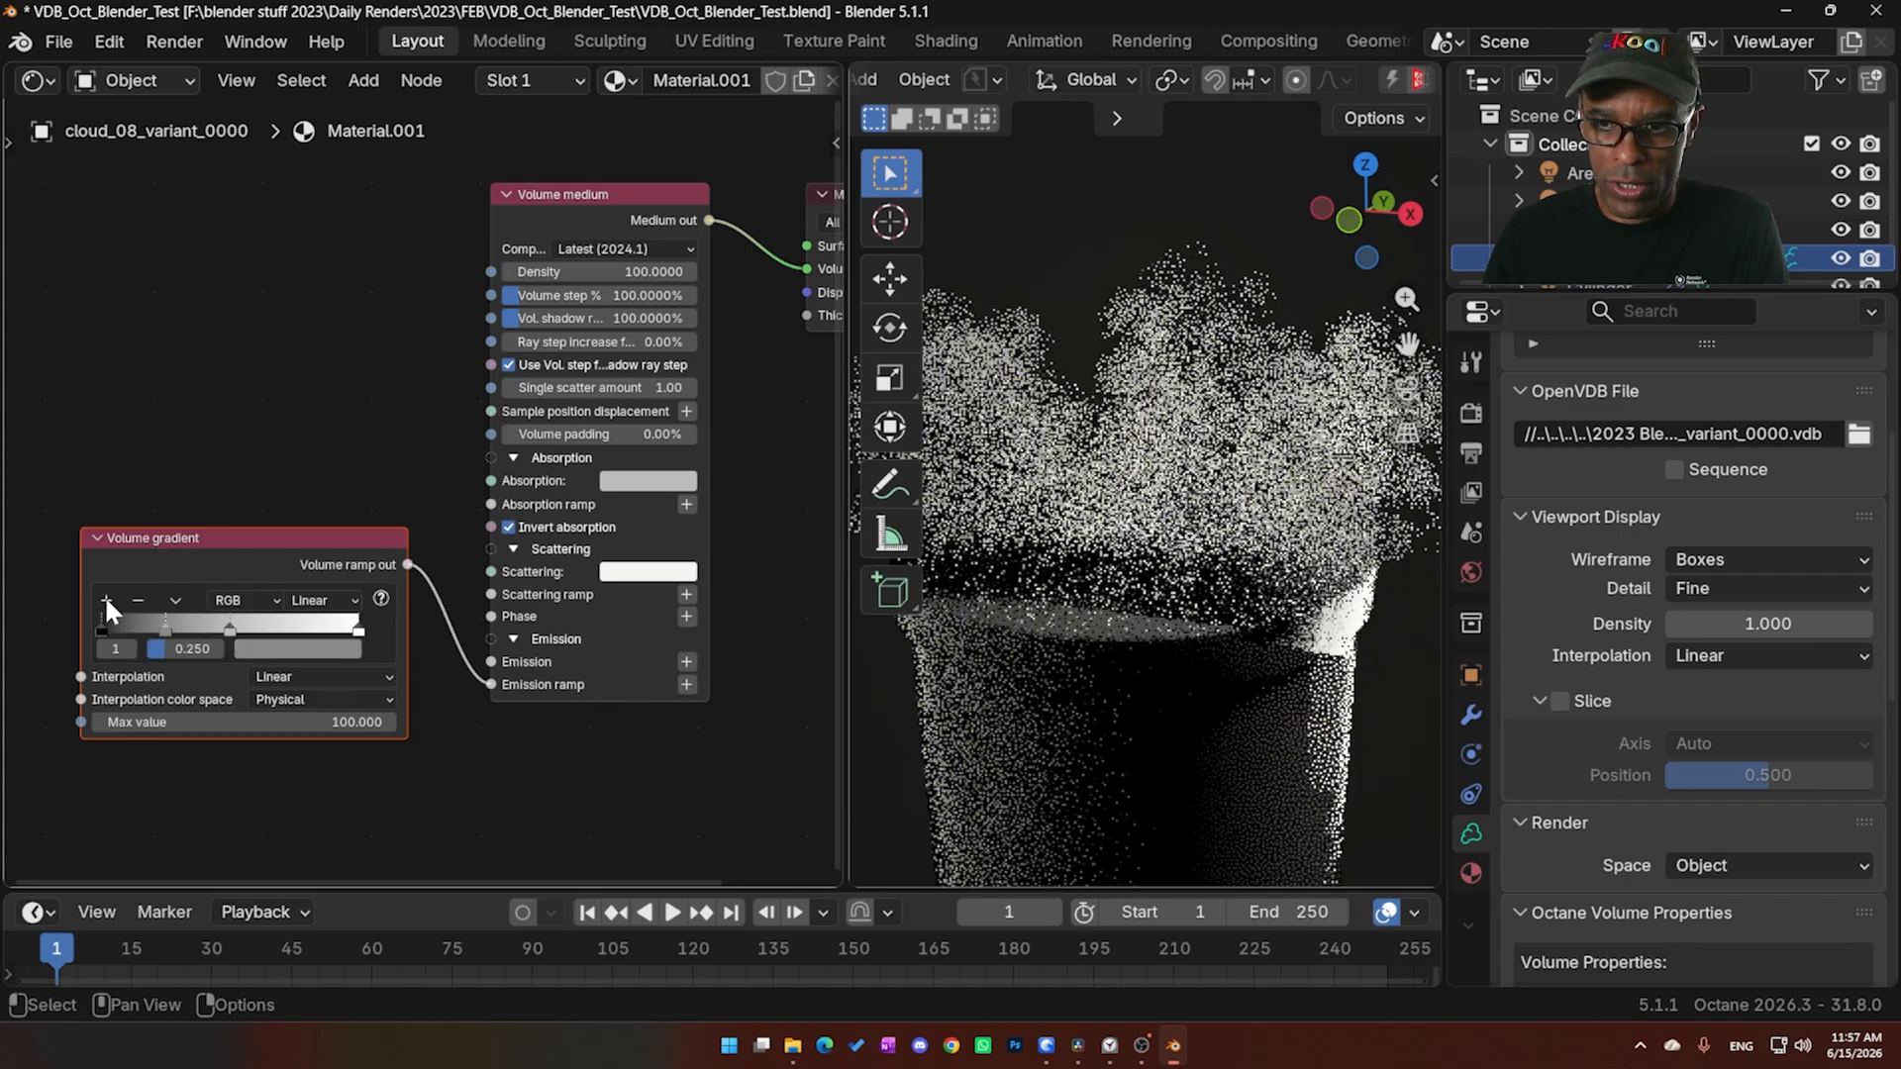
{"action": "left_click", "coordinate": [106, 600]}
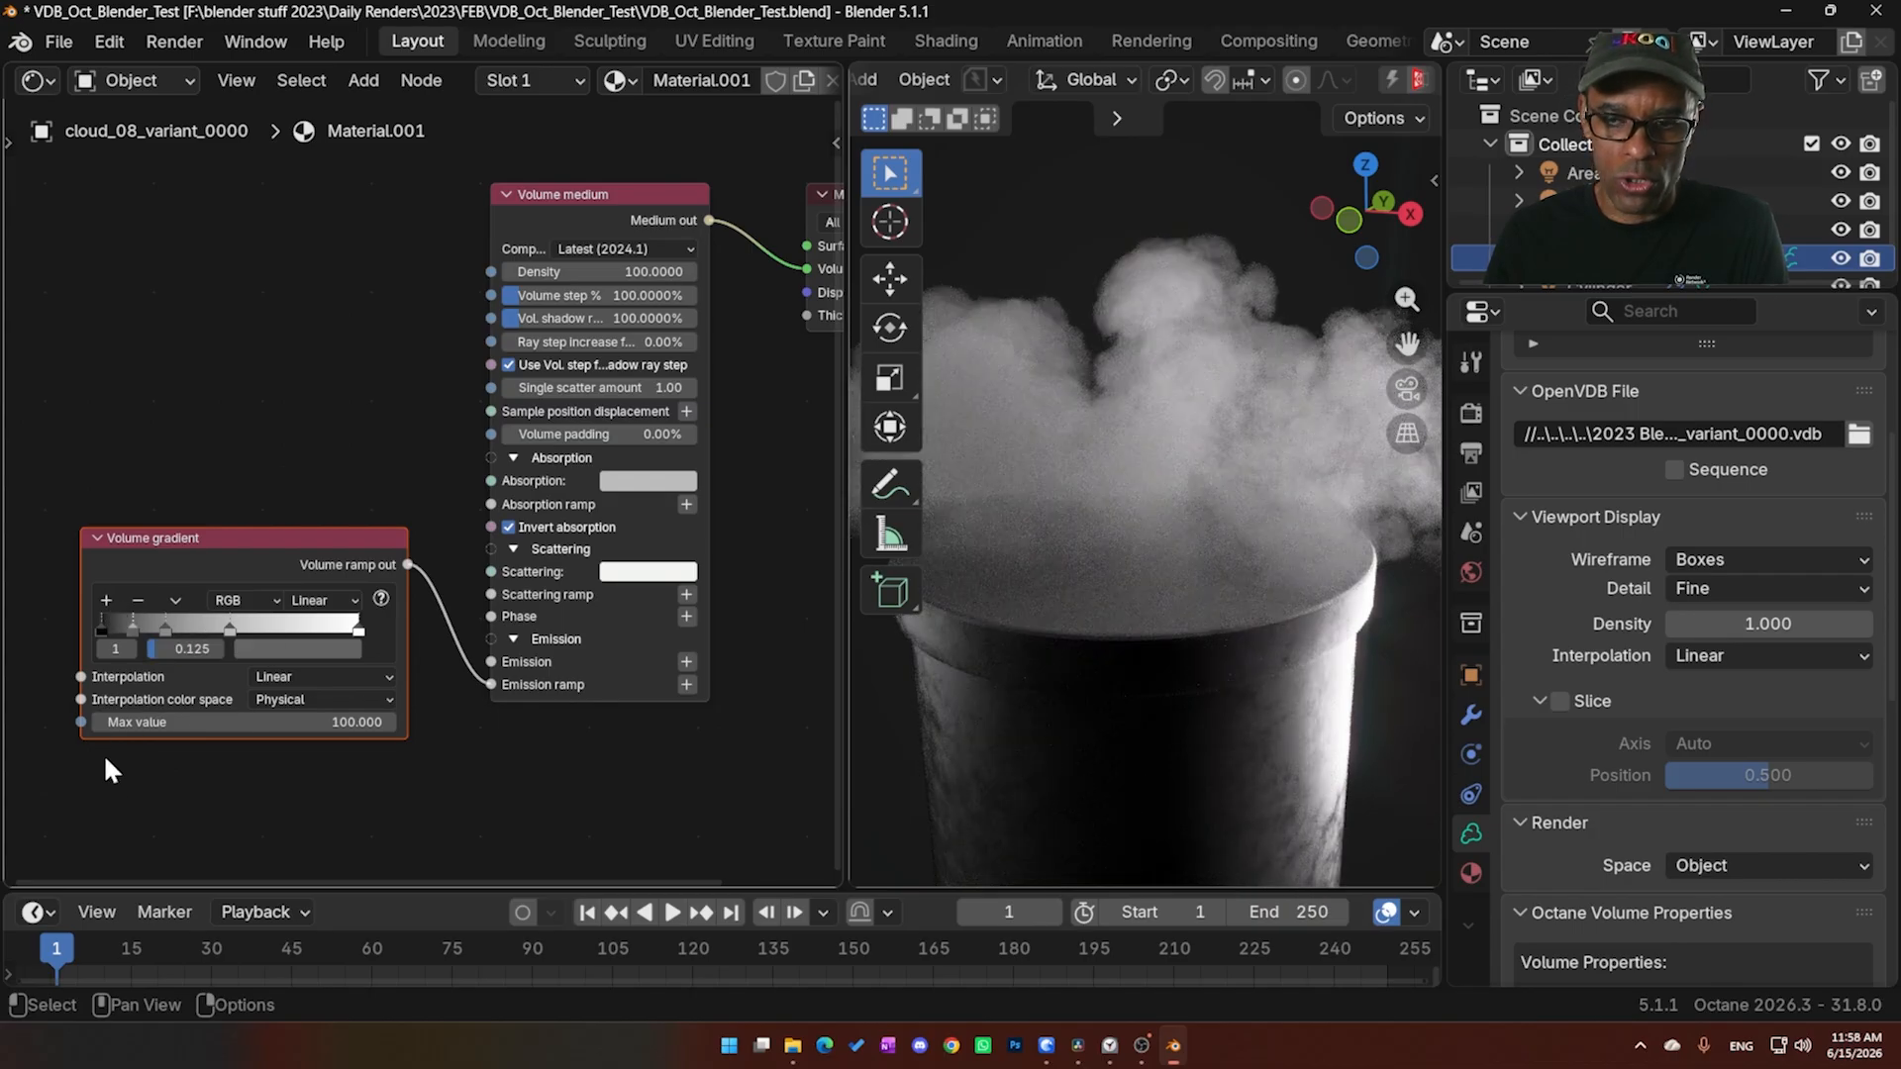
{"action": "left_click", "coordinate": [268, 551]}
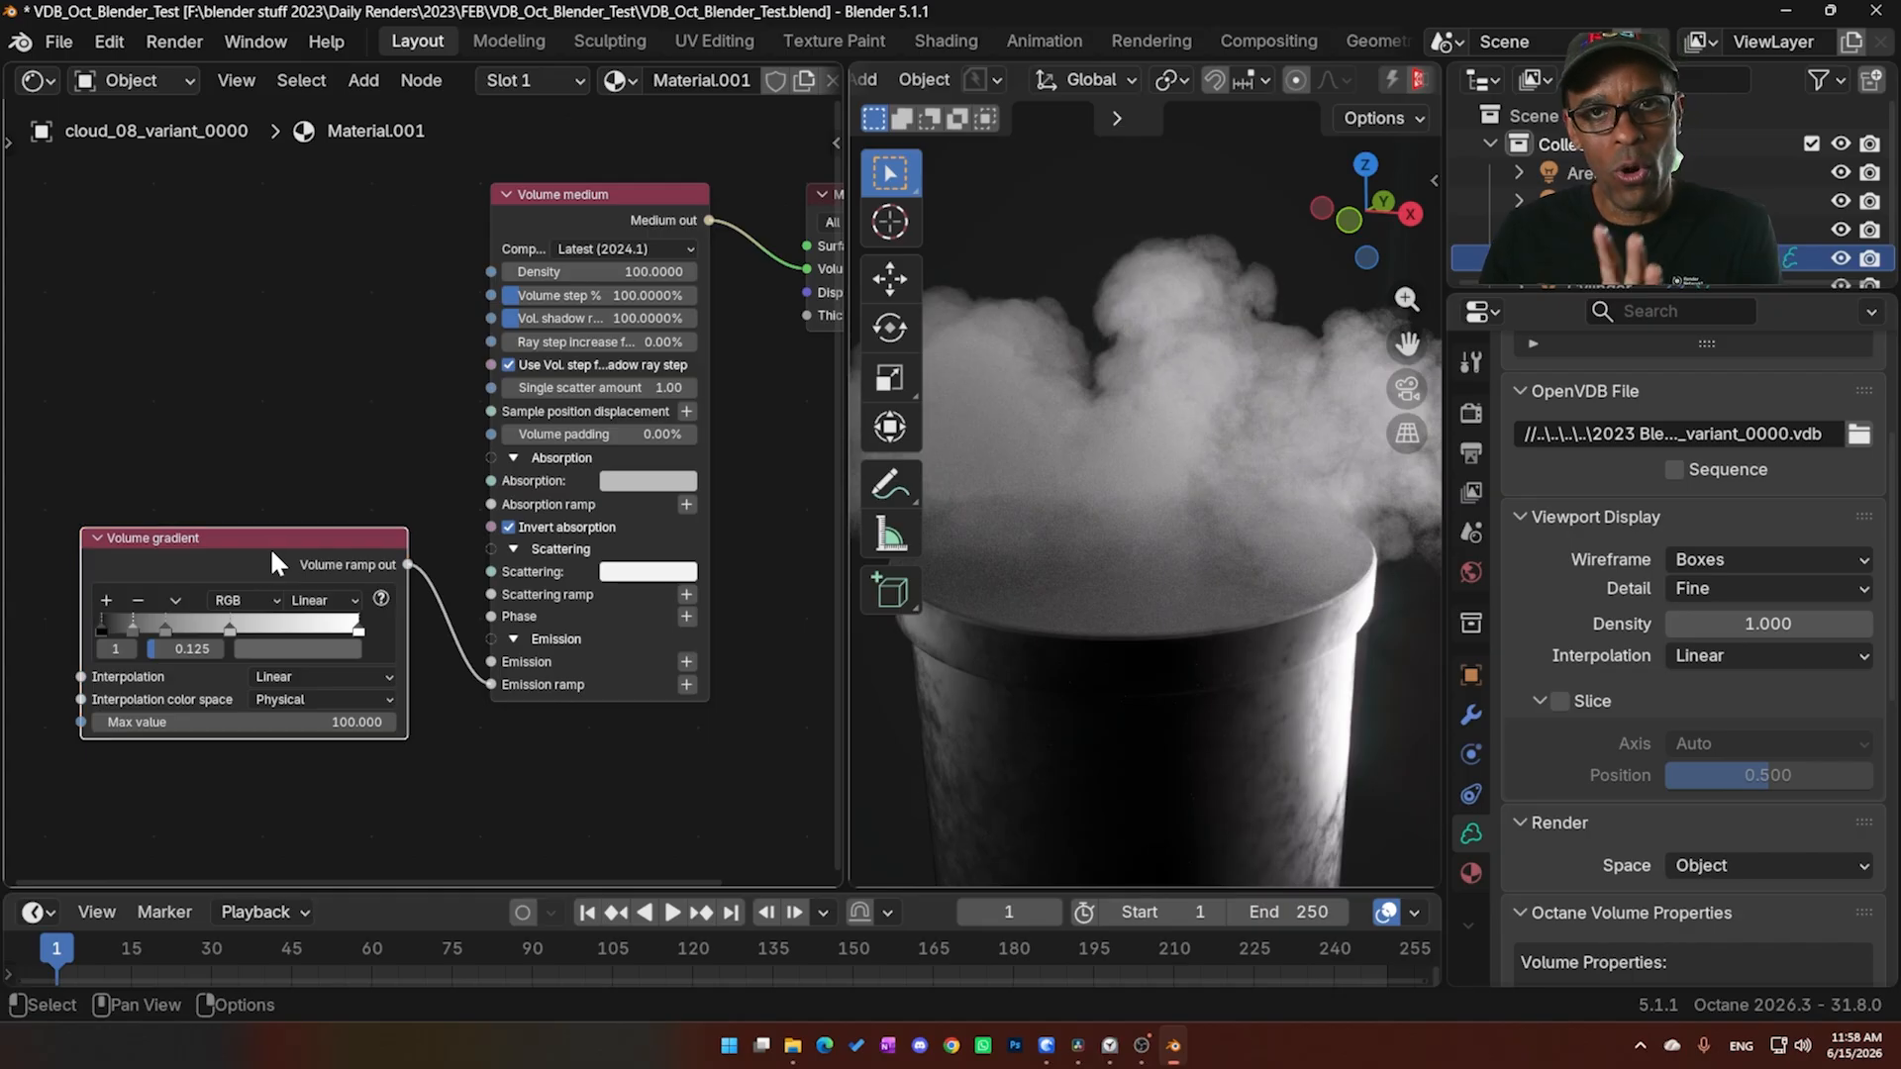
{"action": "left_click_drag", "start_coordinate": [285, 544], "coordinate": [283, 540]}
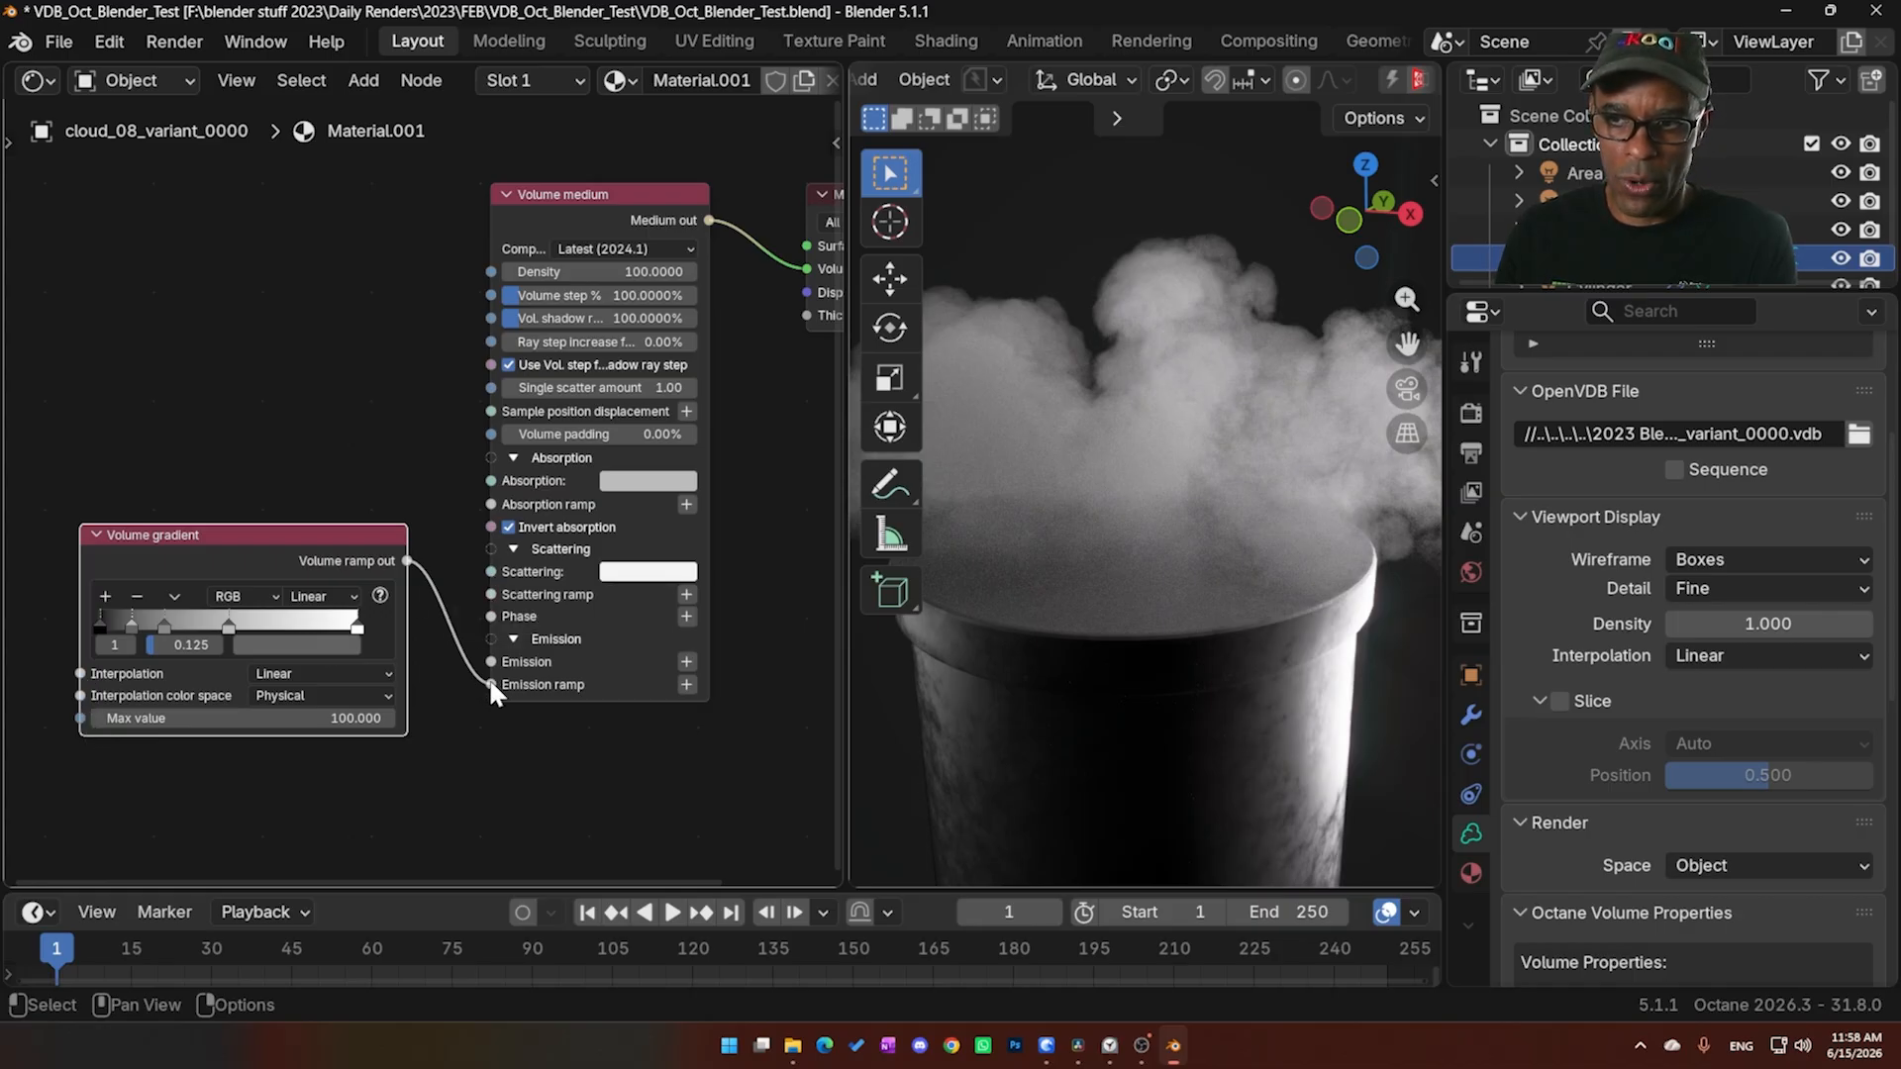
Move the Volume gradient's link from Emission ramp to the Scattering ramp input and reset the node to its defaults
{"action": "left_click_drag", "start_coordinate": [490, 679], "coordinate": [490, 595]}
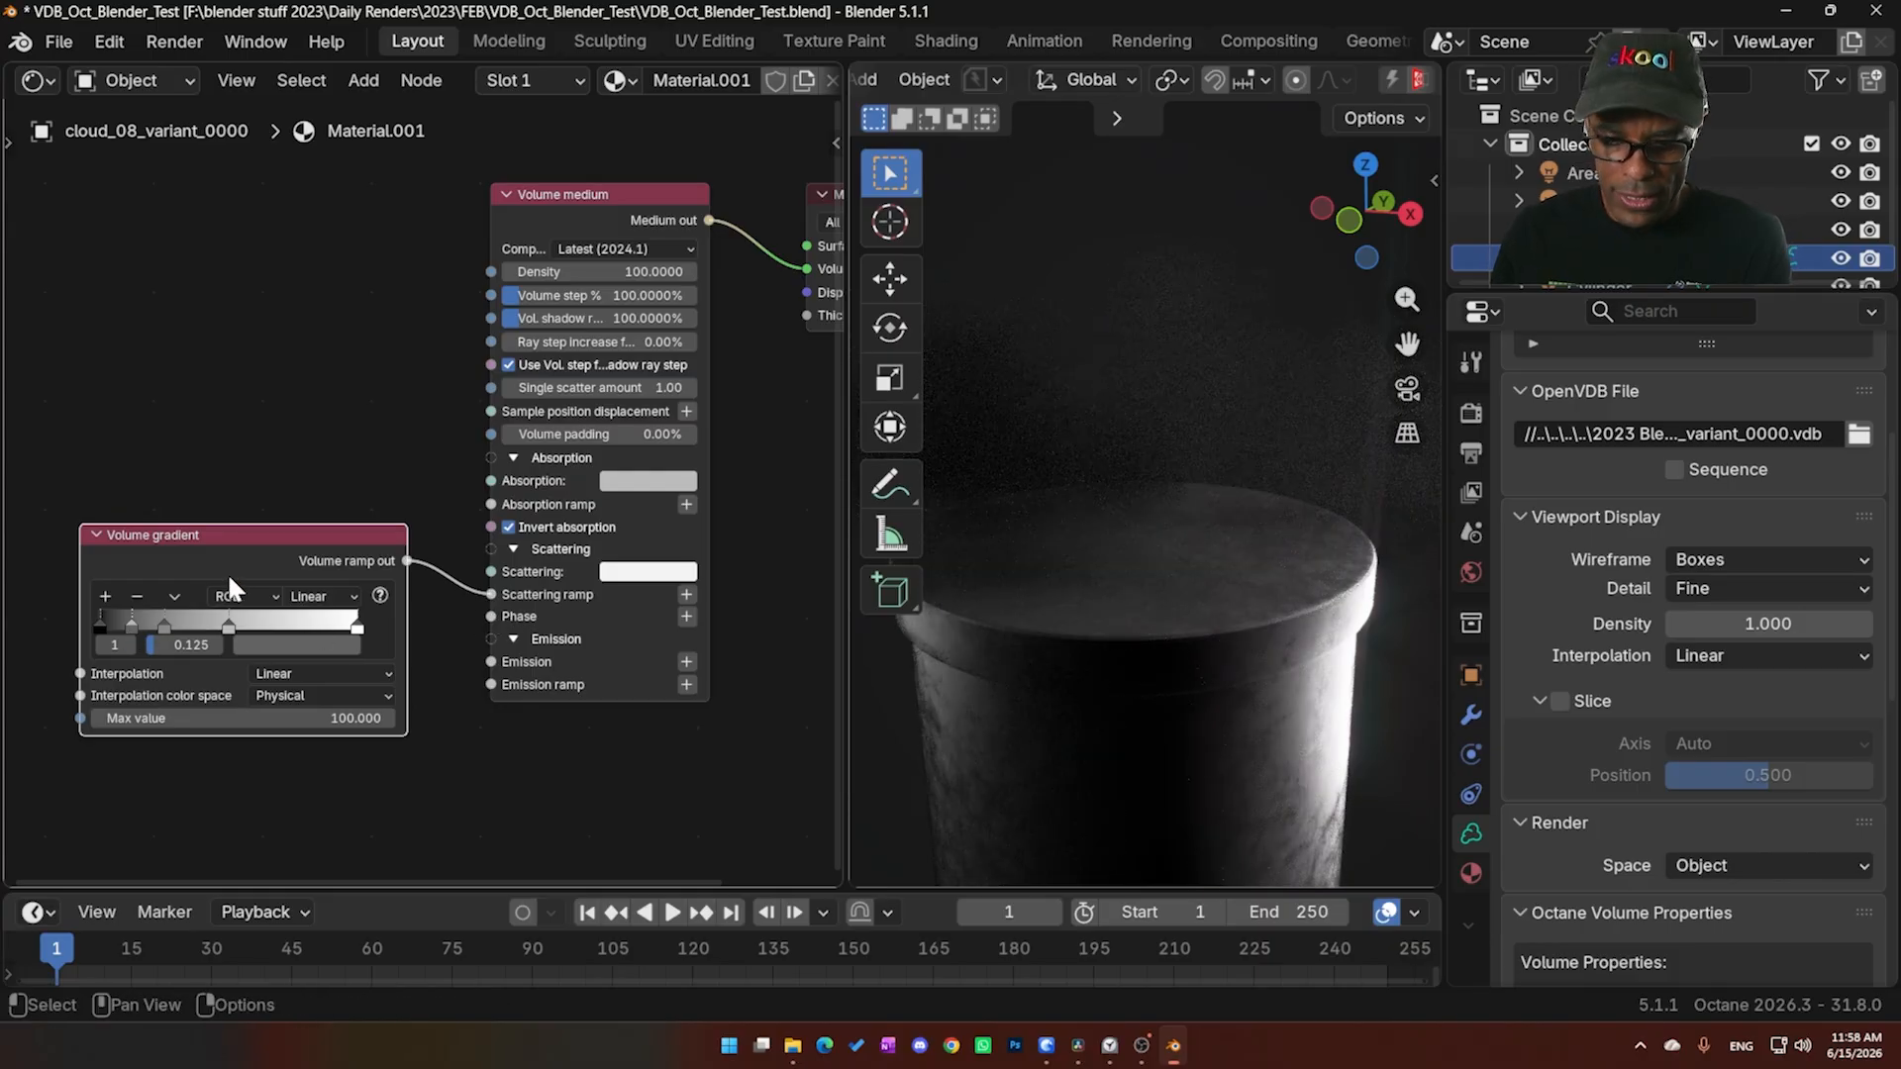
{"action": "key", "text": "BackSpace"}
Color the Volume gradient's black first stop dark blue, hex #00122C, with hue 0.601 and value 0.174
{"action": "left_click", "coordinate": [267, 641]}
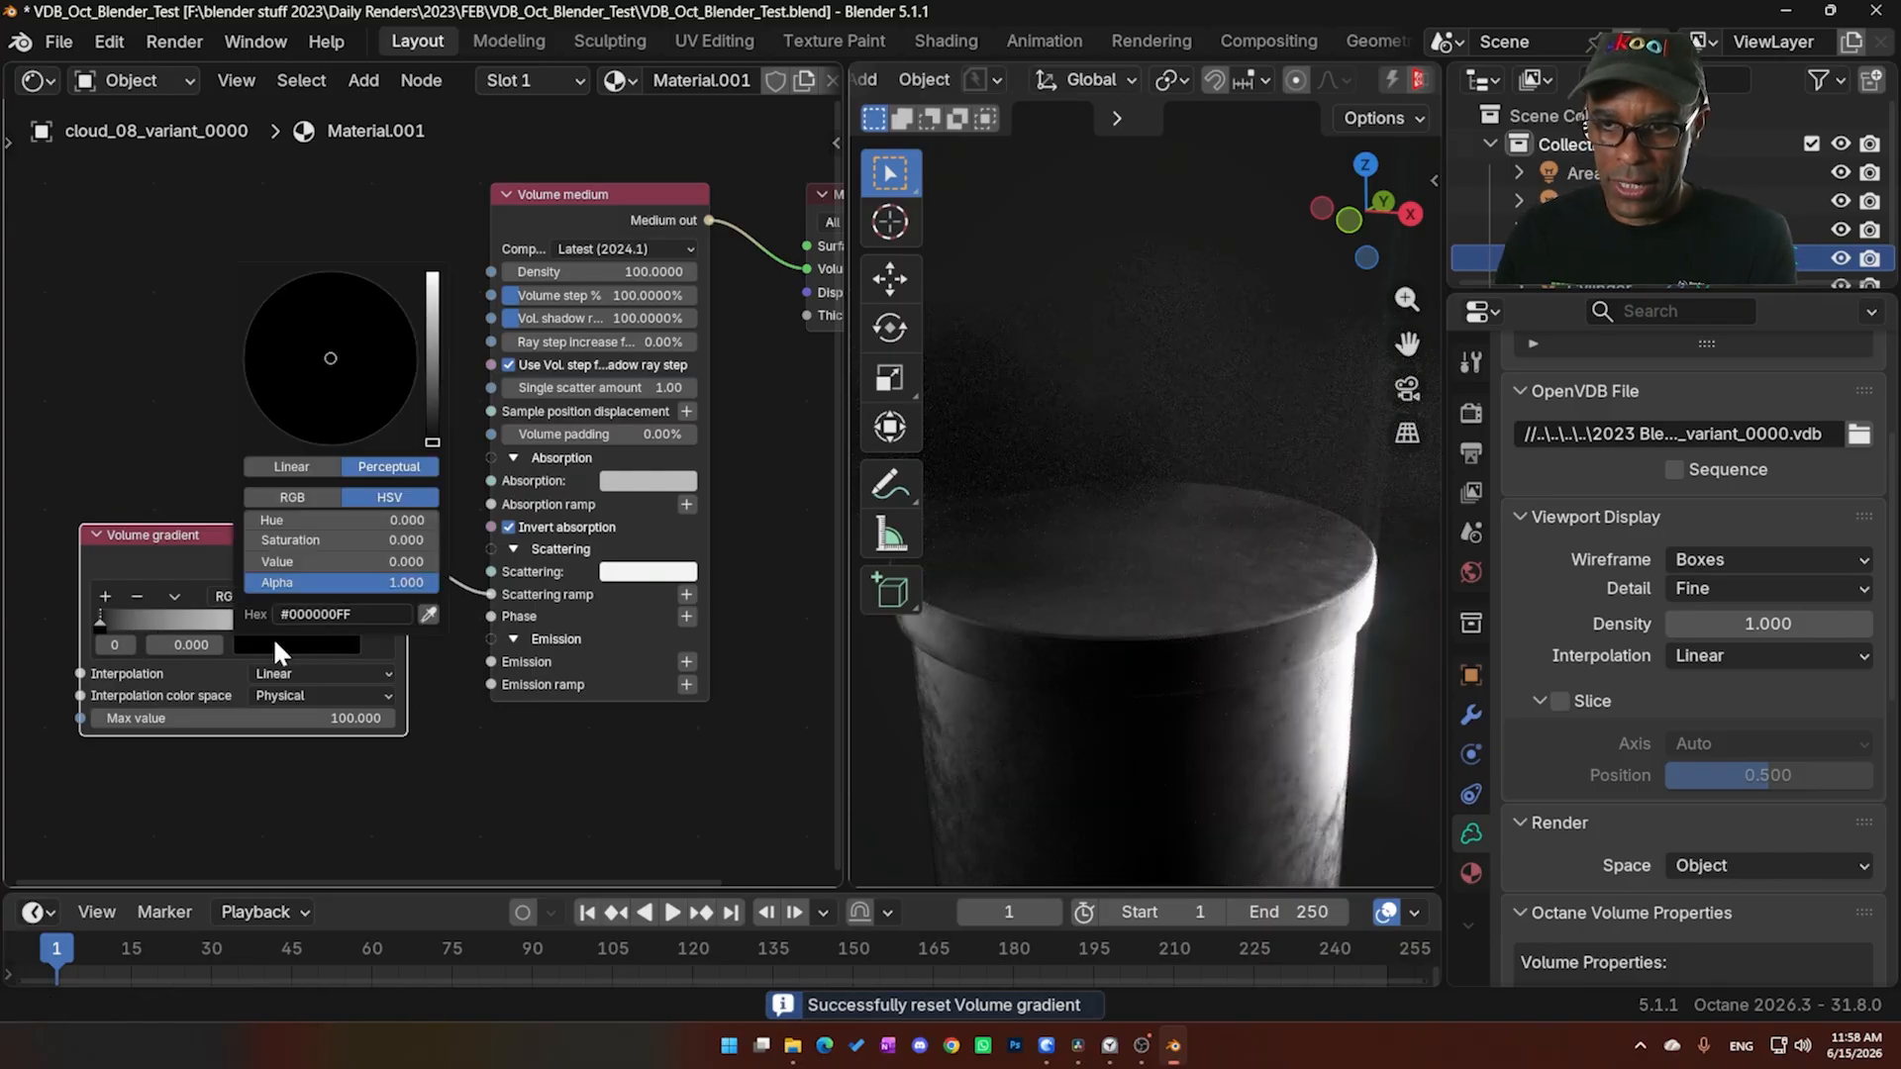
{"action": "left_click_drag", "start_coordinate": [432, 436], "coordinate": [373, 322]}
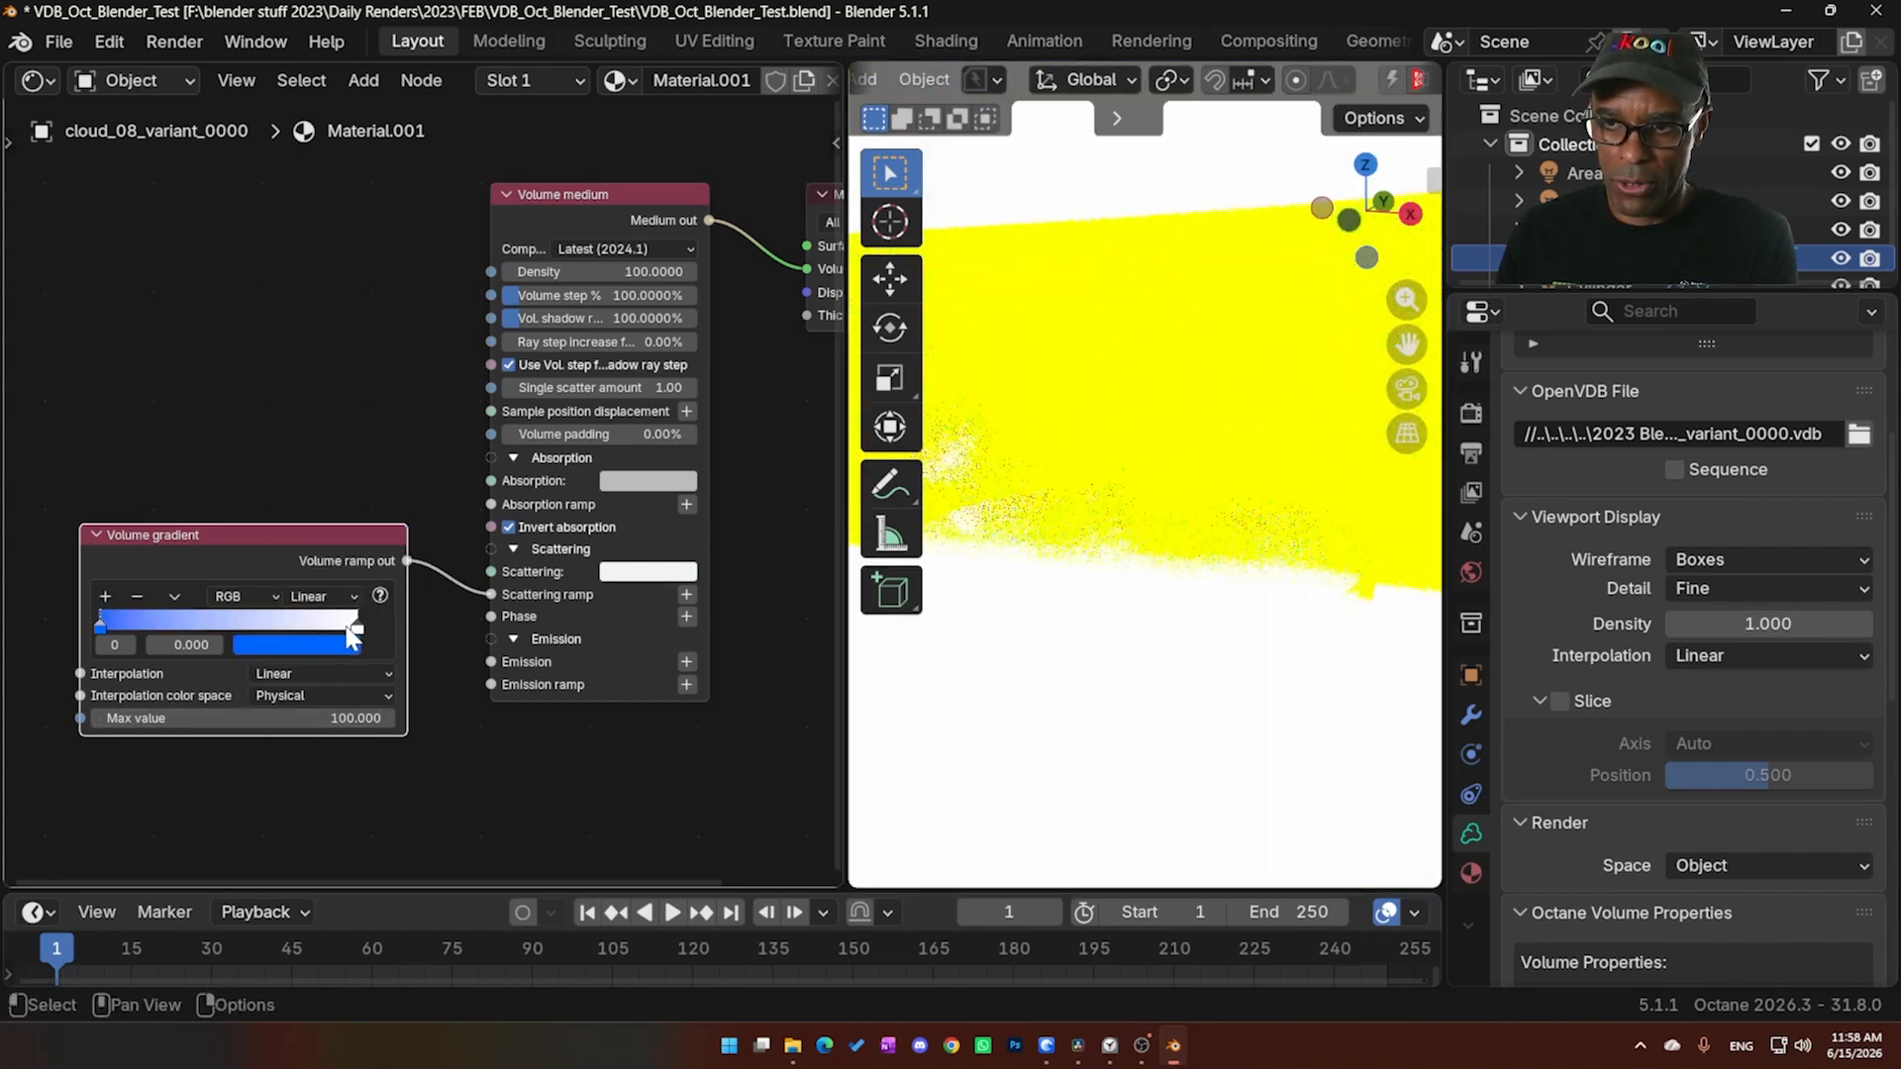
{"action": "left_click", "coordinate": [291, 643]}
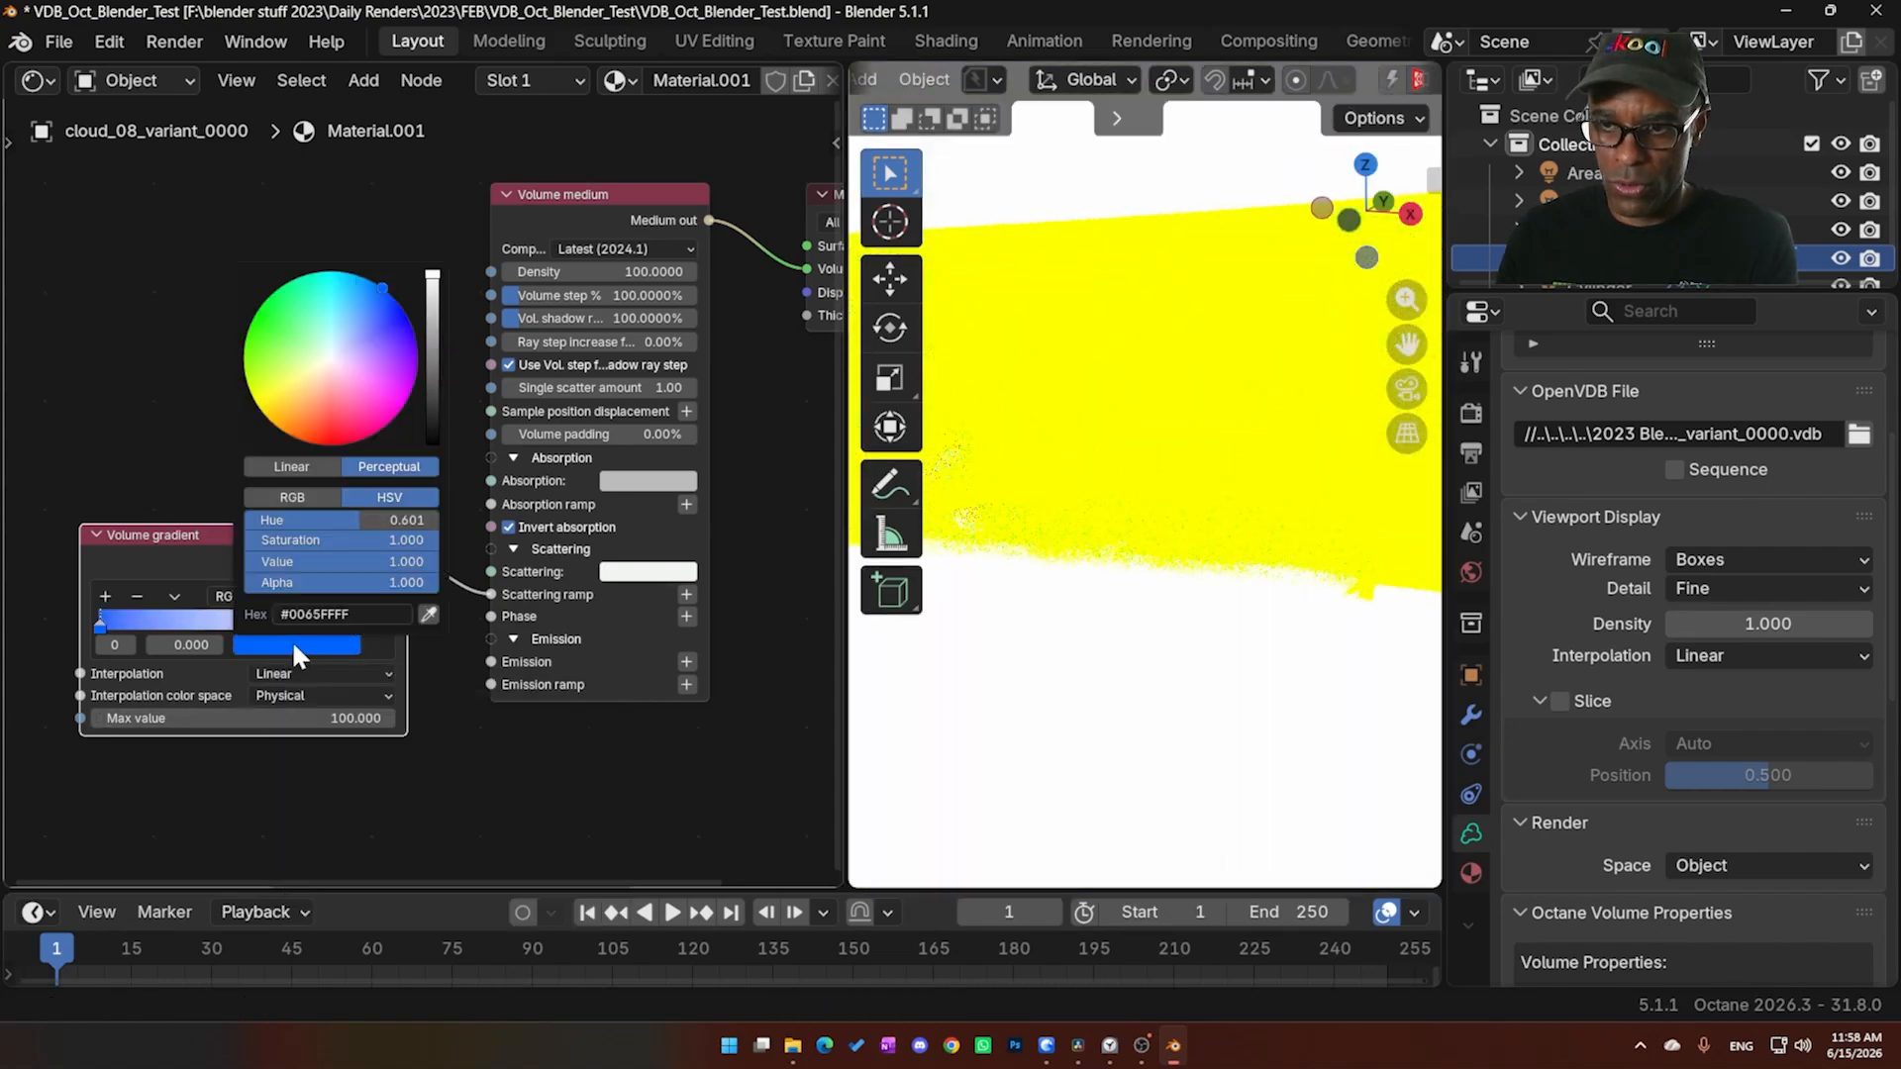
{"action": "left_click_drag", "start_coordinate": [432, 335], "coordinate": [432, 416]}
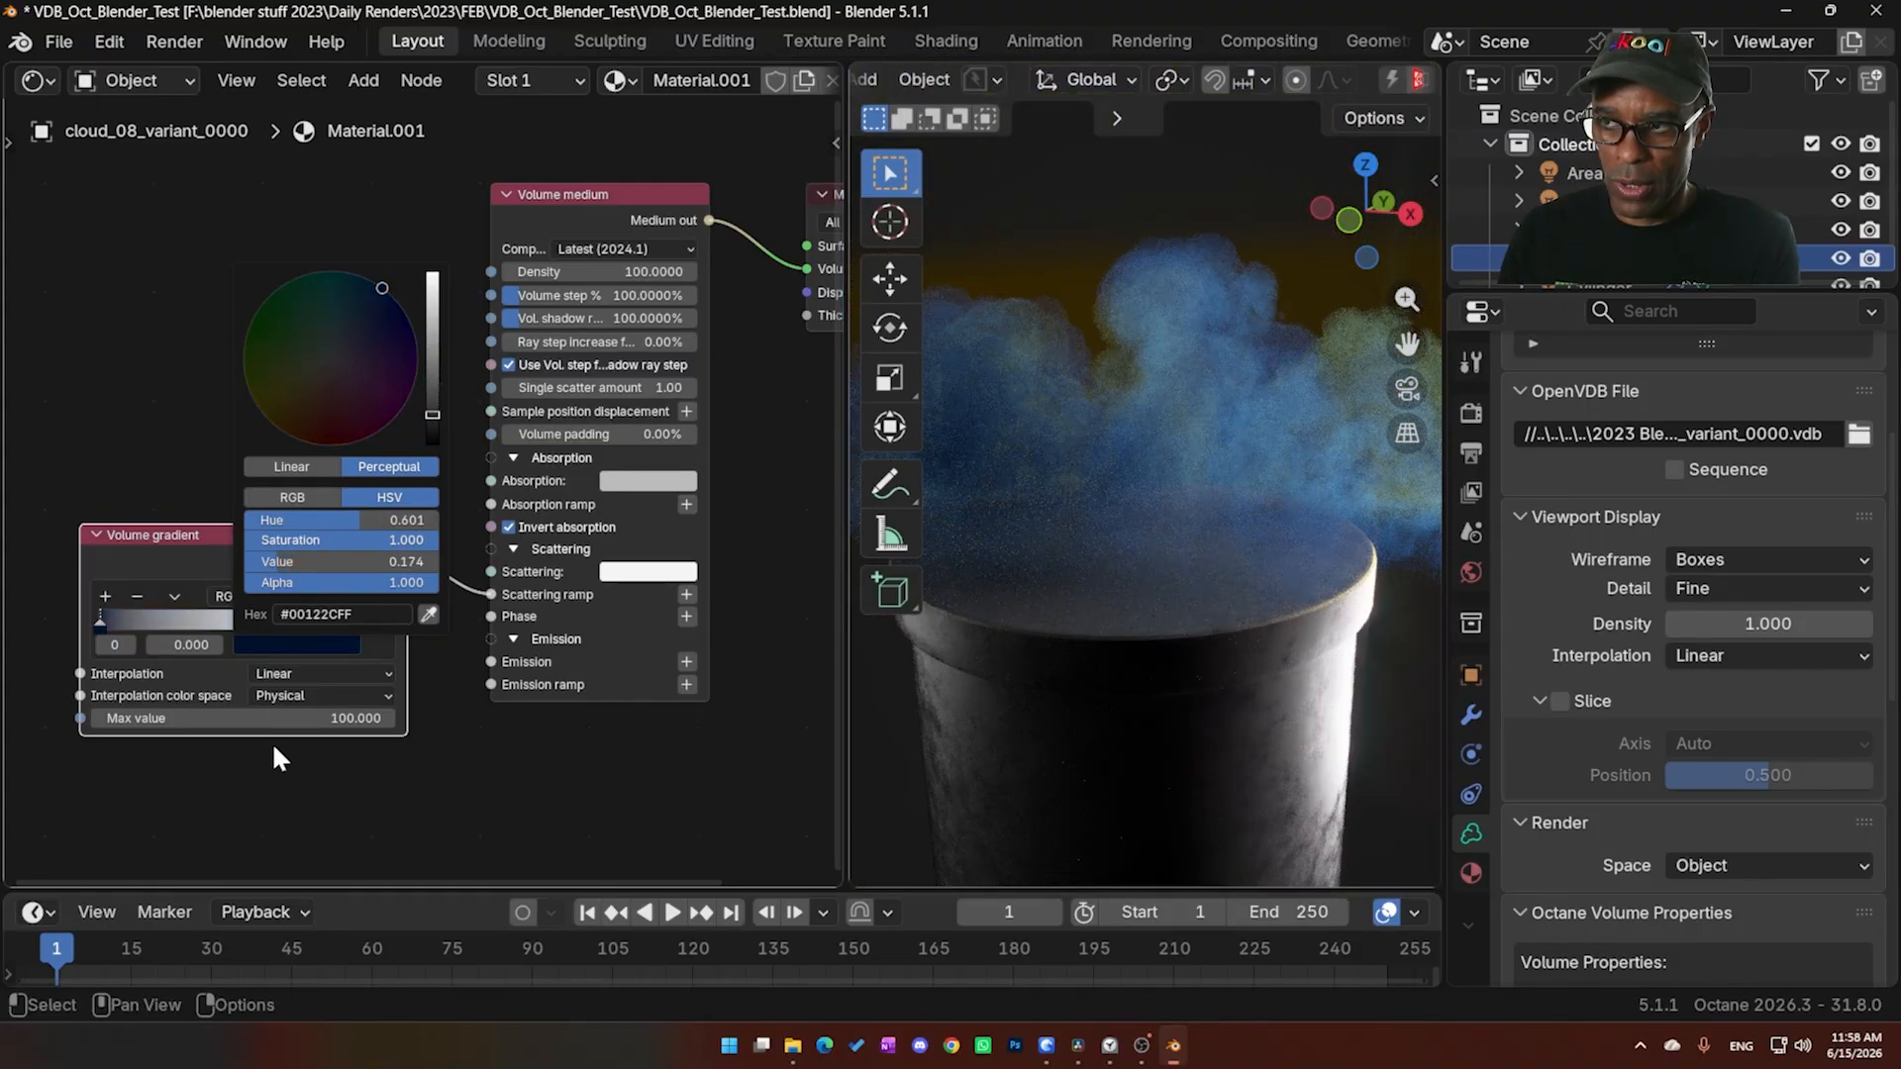
Color the Volume gradient's white end stop magenta and slide it to about 0.120
{"action": "left_click", "coordinate": [355, 630]}
{"action": "left_click", "coordinate": [297, 645]}
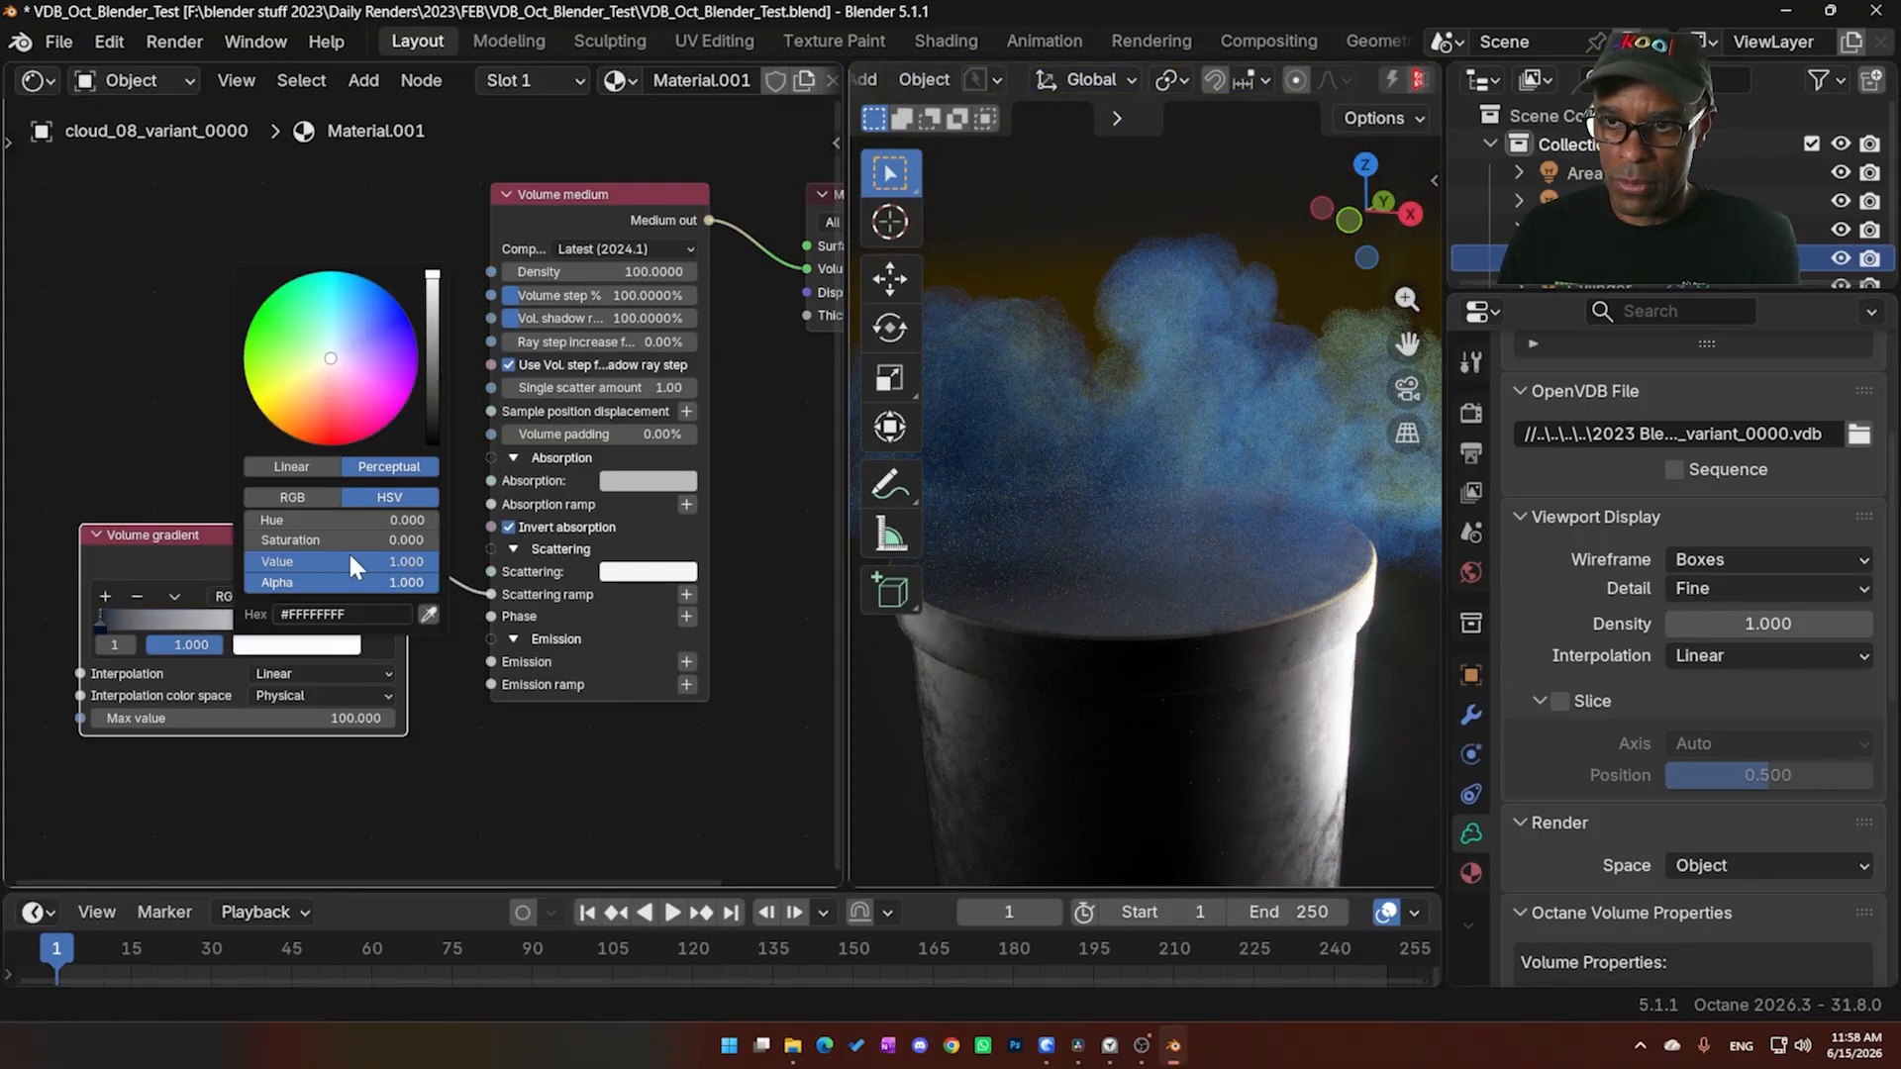
{"action": "left_click", "coordinate": [399, 421]}
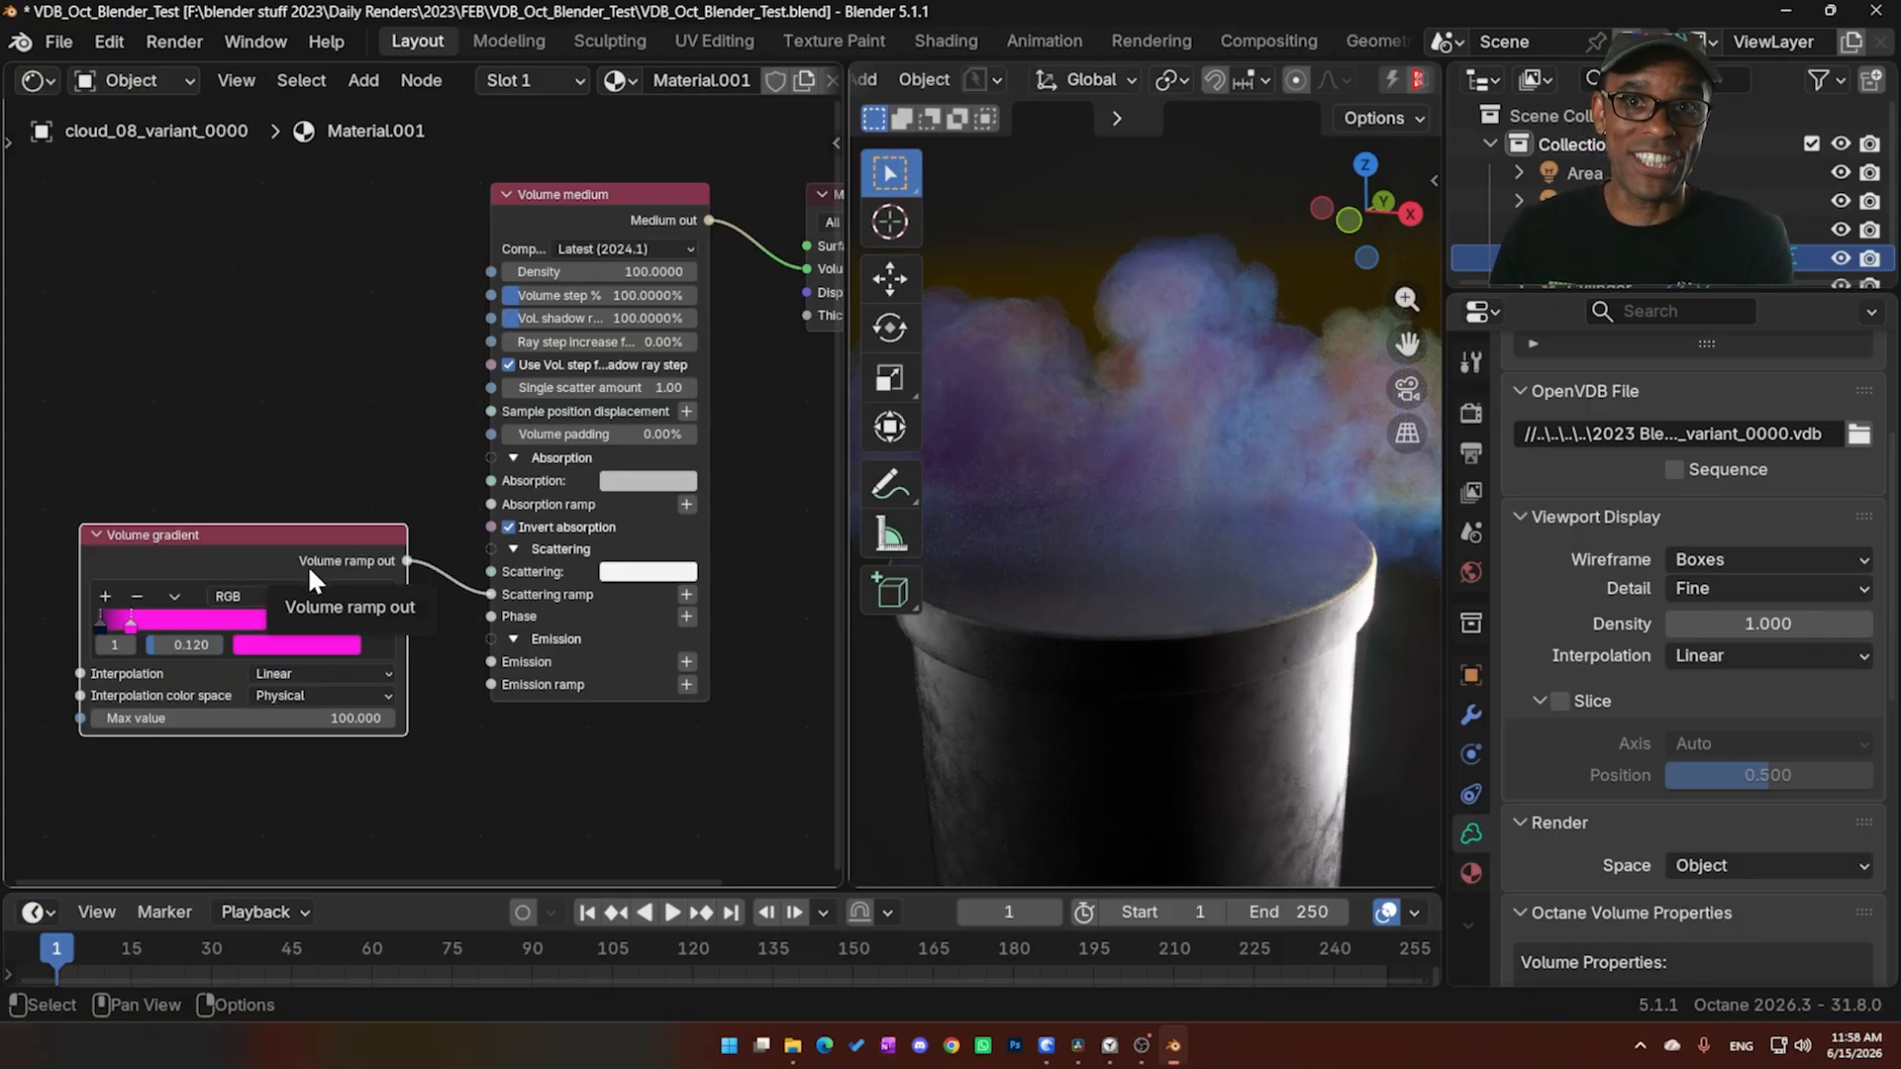
{"action": "mouse_move", "coordinate": [303, 561]}
{"action": "left_mouse_down"}
{"action": "mouse_move", "coordinate": [304, 527]}
{"action": "mouse_move", "coordinate": [298, 565]}
{"action": "left_mouse_up"}
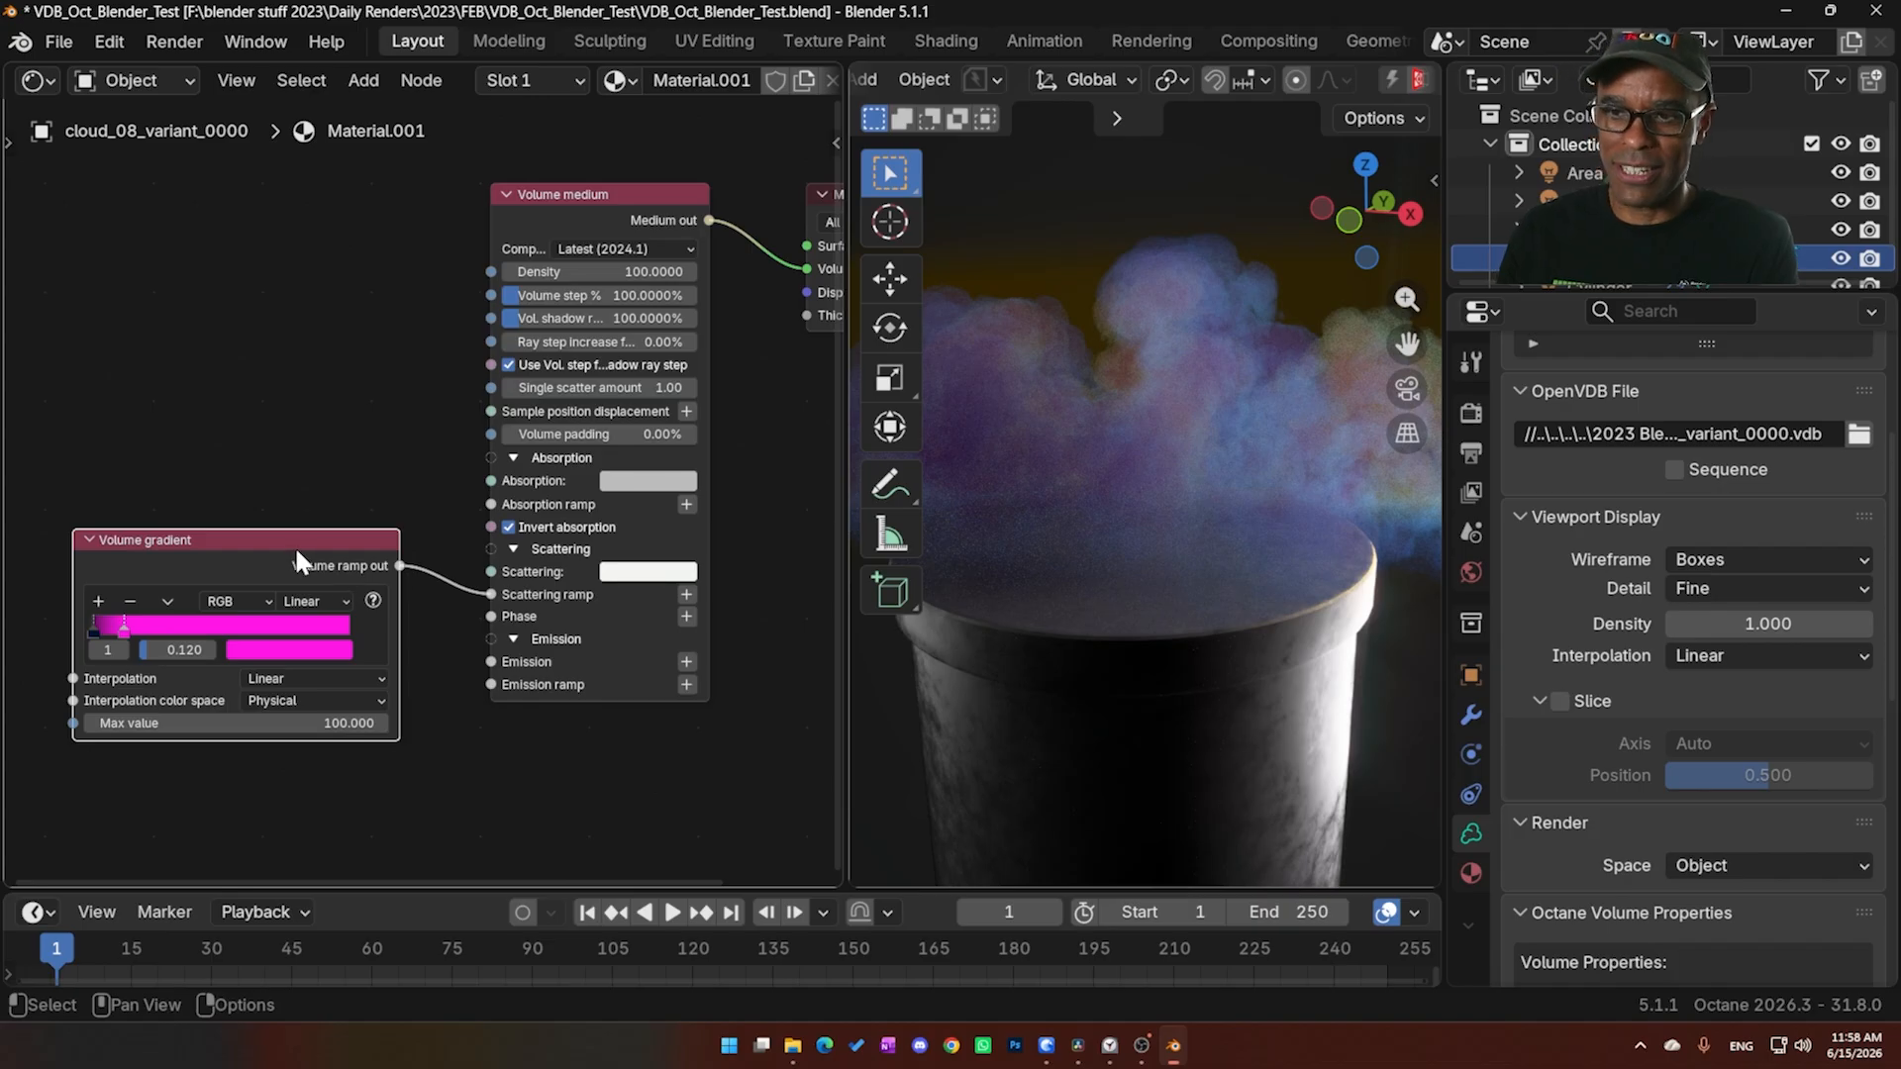
{"action": "mouse_move", "coordinate": [1113, 520]}
{"action": "middle_mouse_down"}
{"action": "mouse_move", "coordinate": [1065, 530]}
{"action": "mouse_move", "coordinate": [1109, 520]}
{"action": "middle_mouse_up"}
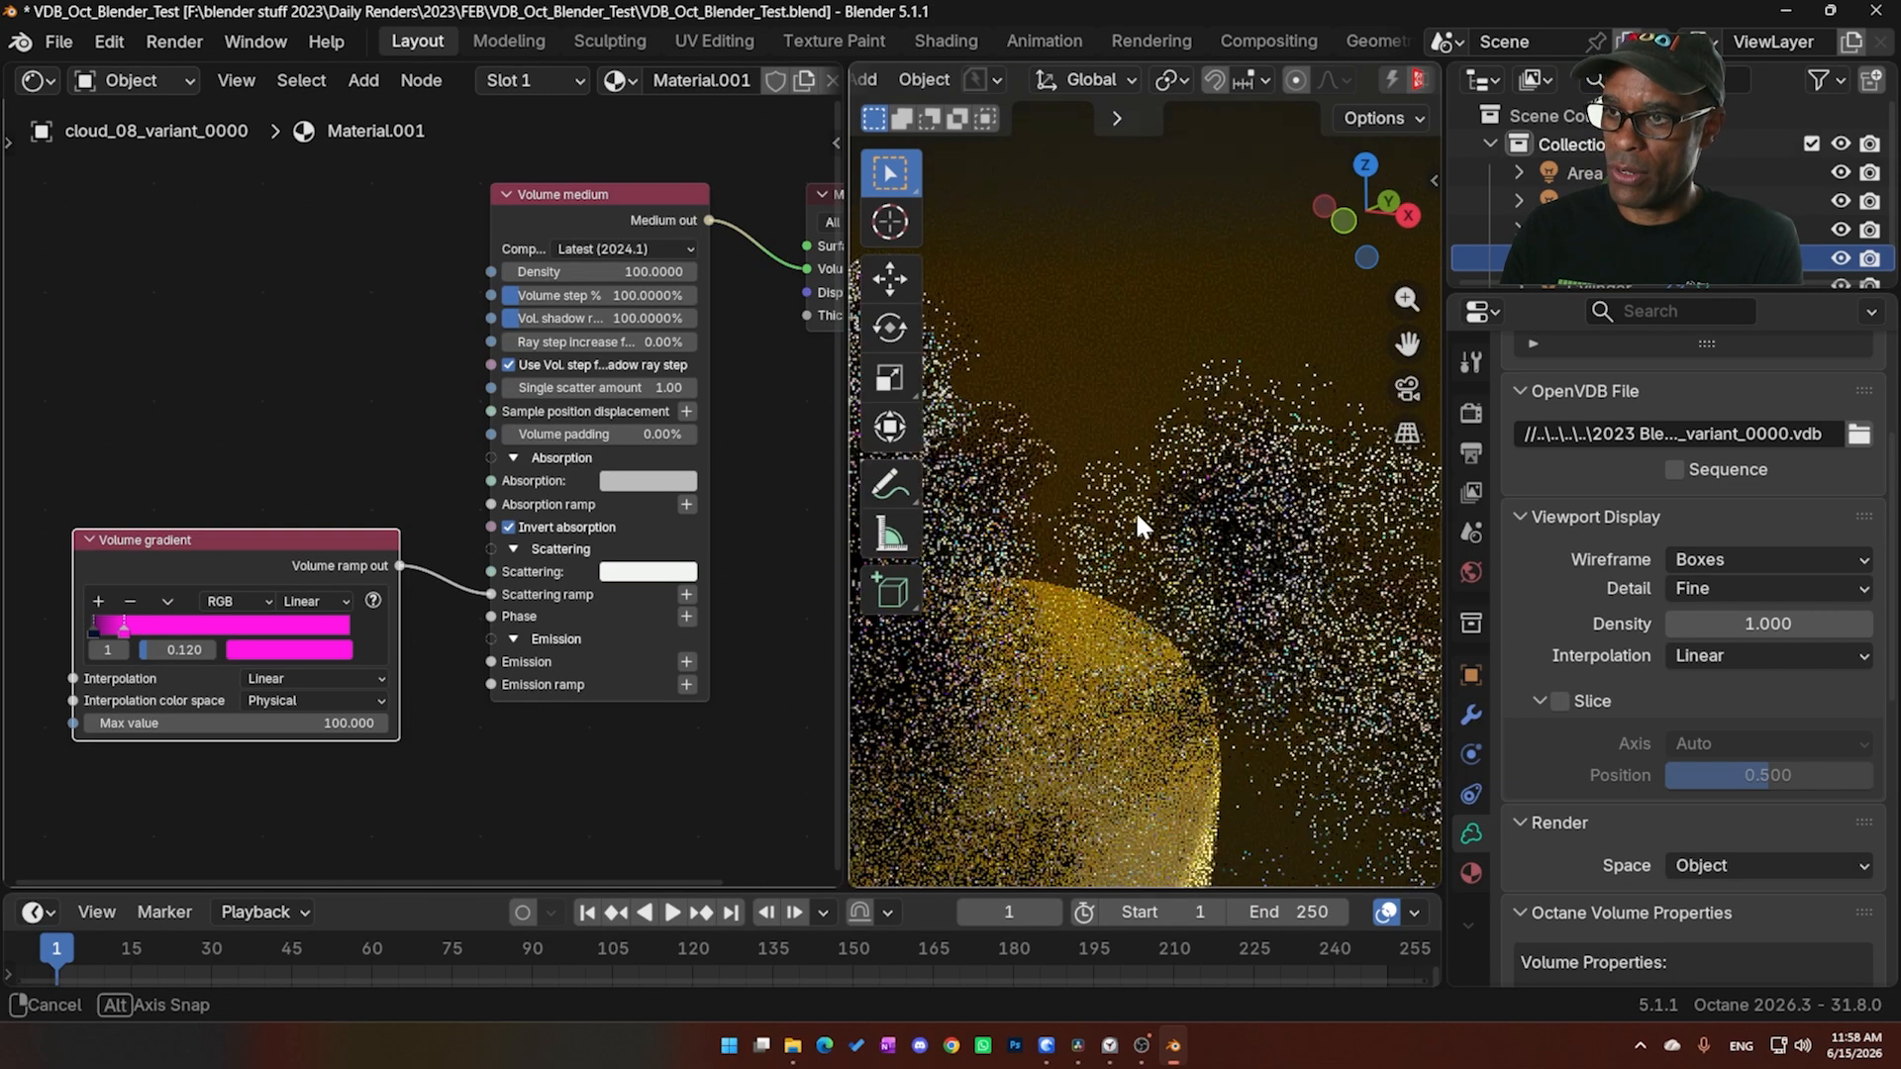